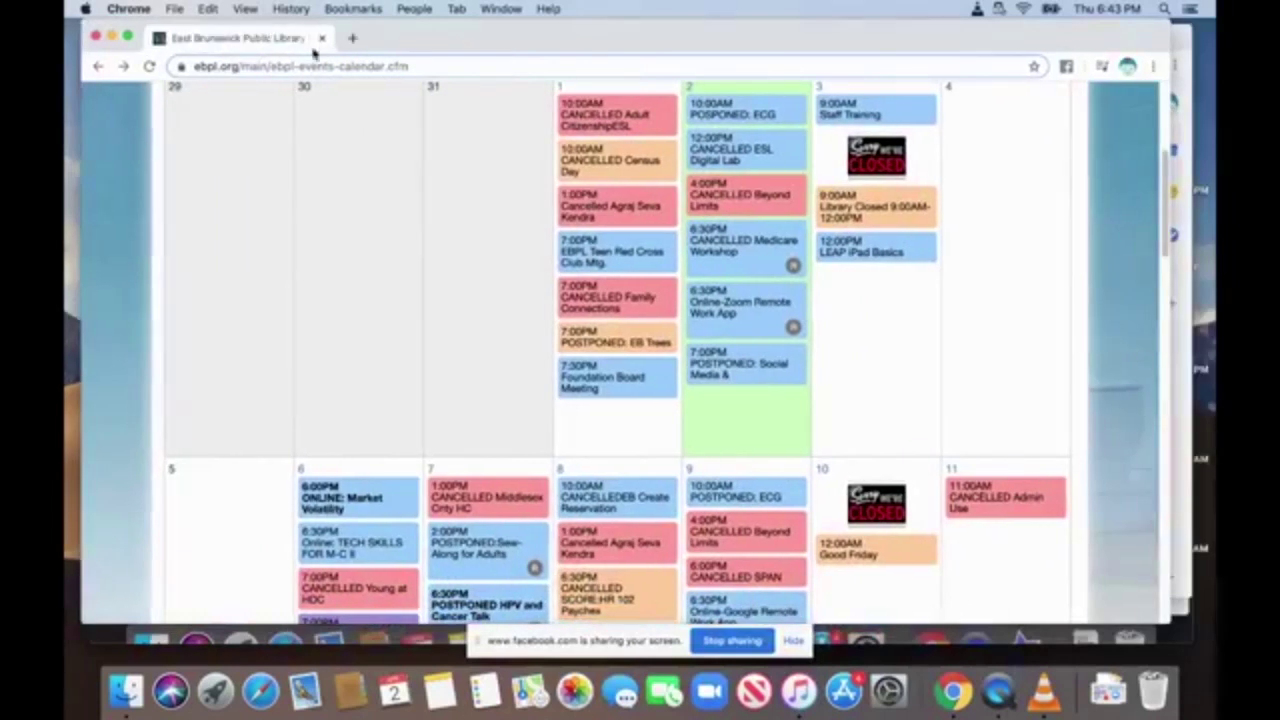
Scroll the library events list and open the ONLINE: Market Volatility event.
scroll(413, 256, down, 1)
scroll(413, 256, up, 5)
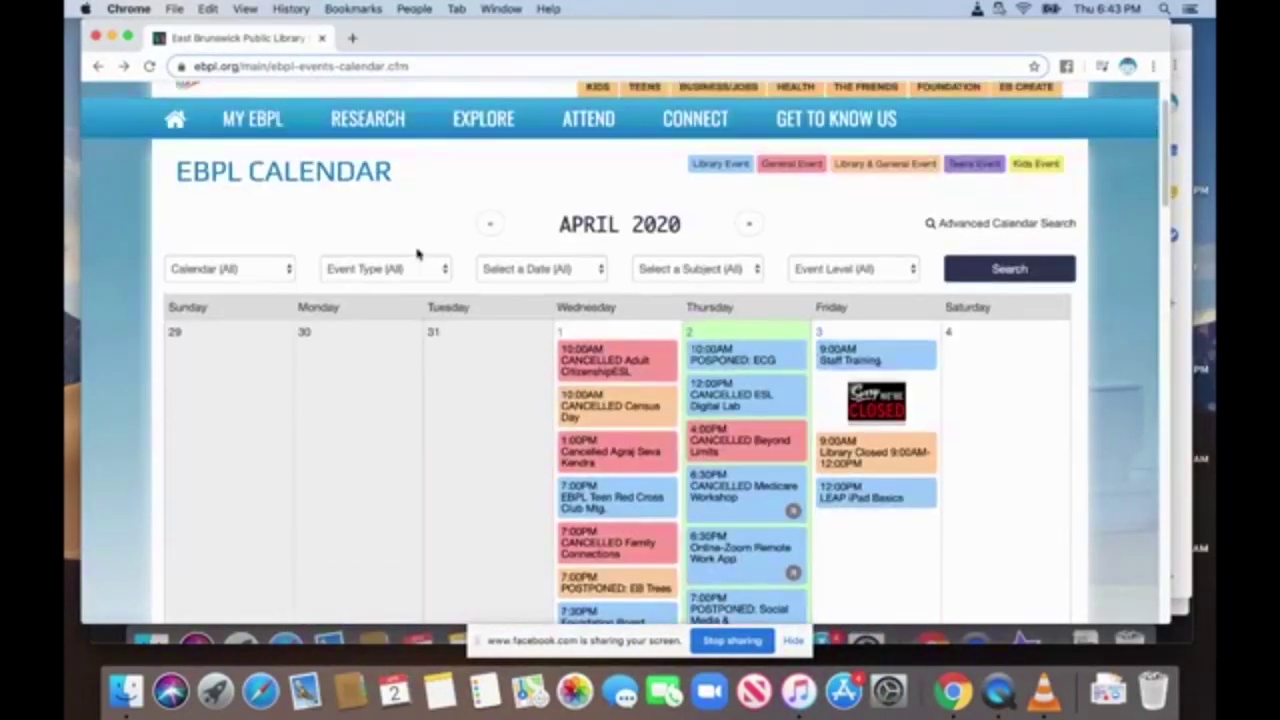
scroll(385, 388, down, 1)
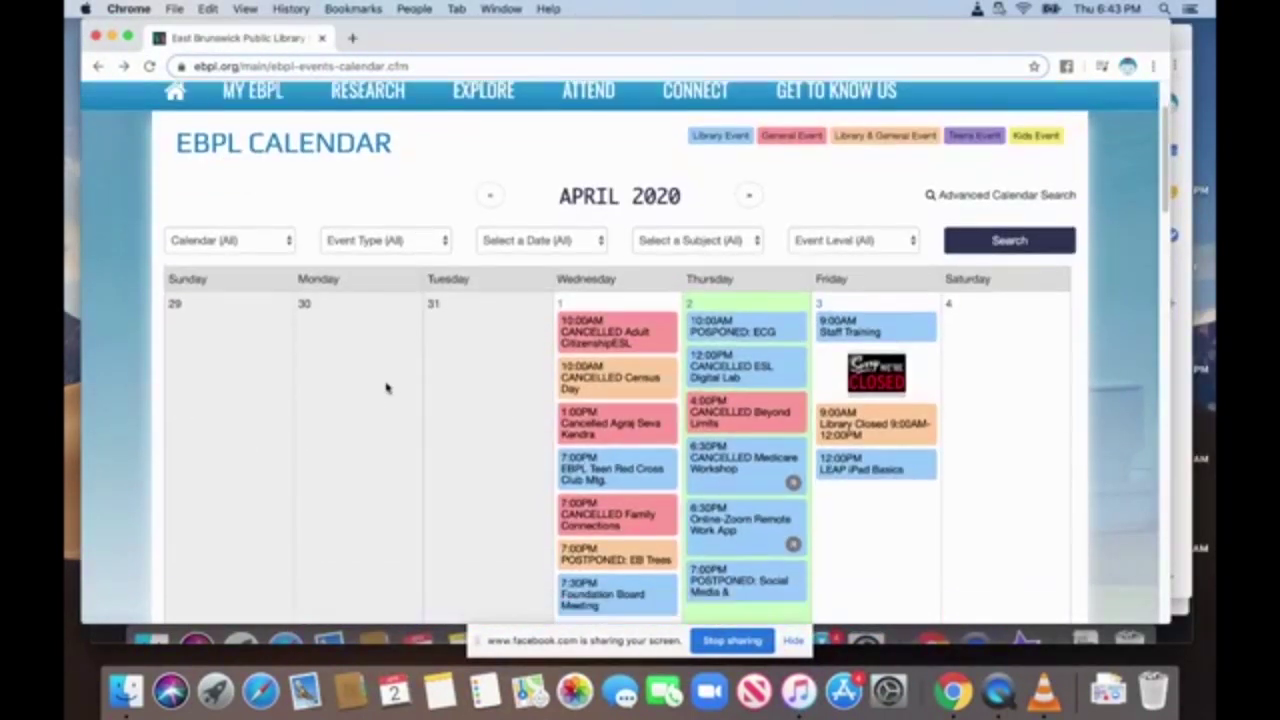
scroll(393, 383, down, 4)
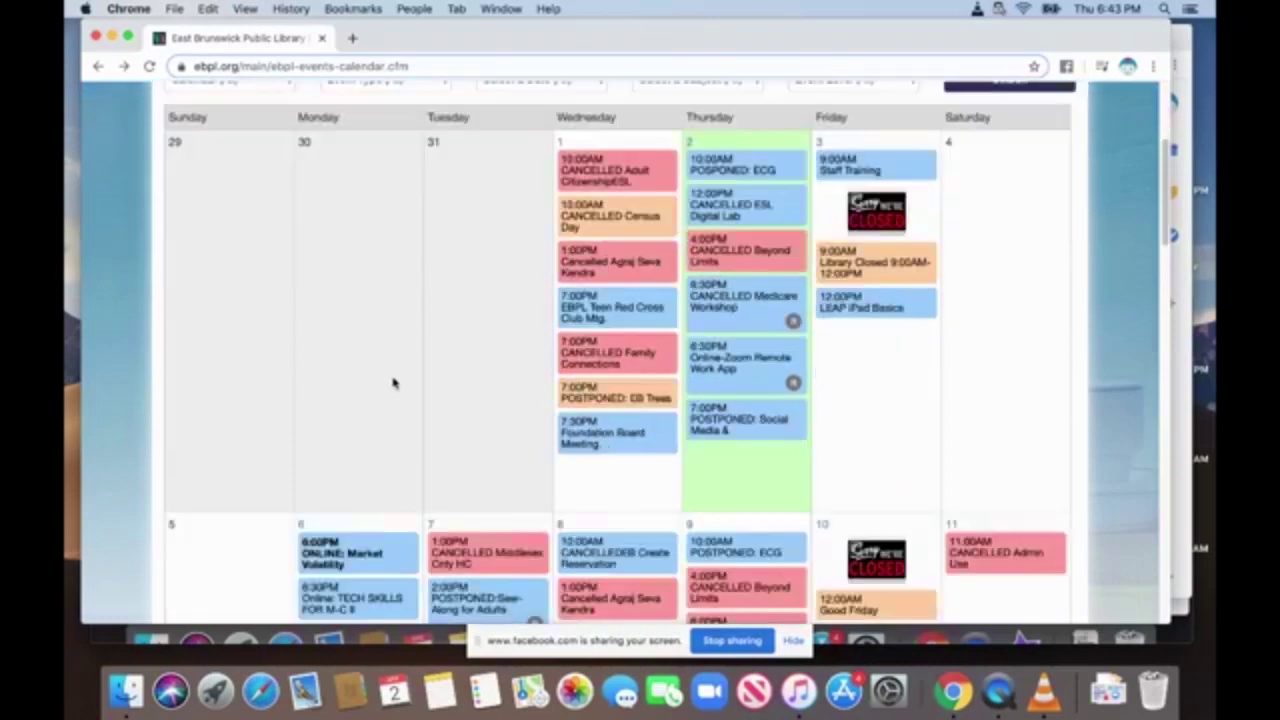
scroll(393, 383, down, 3)
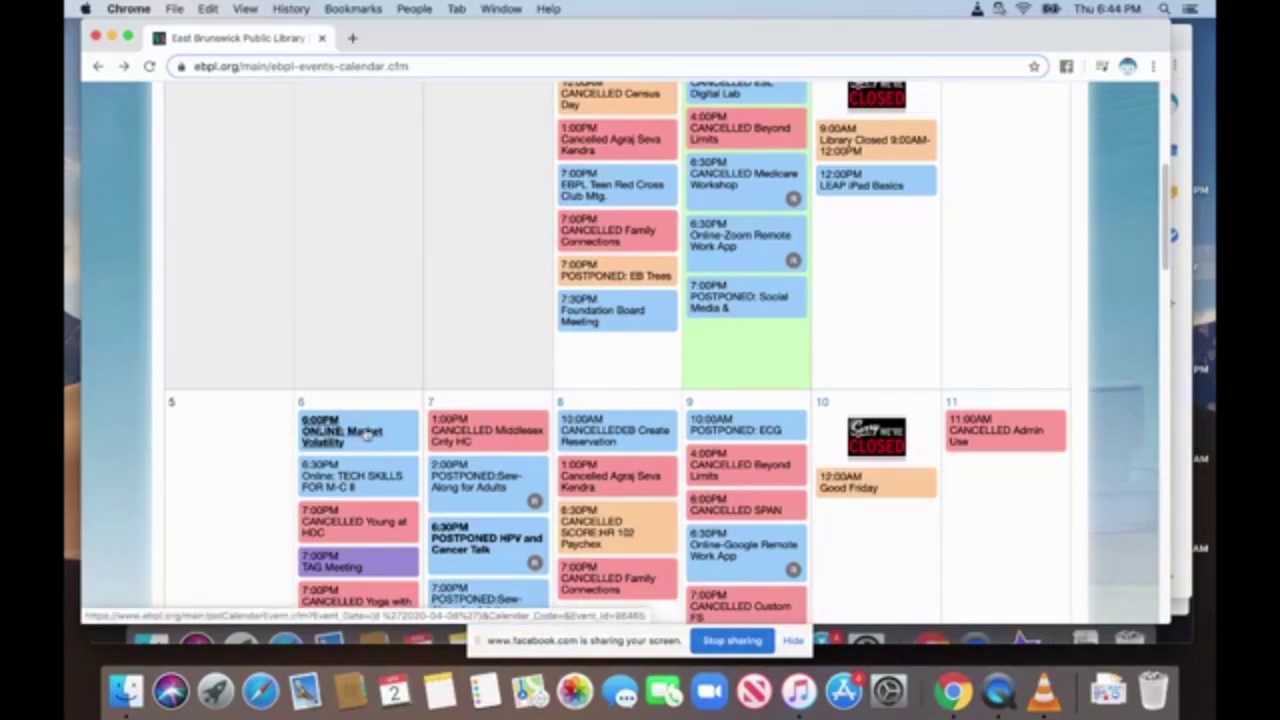
click(366, 430)
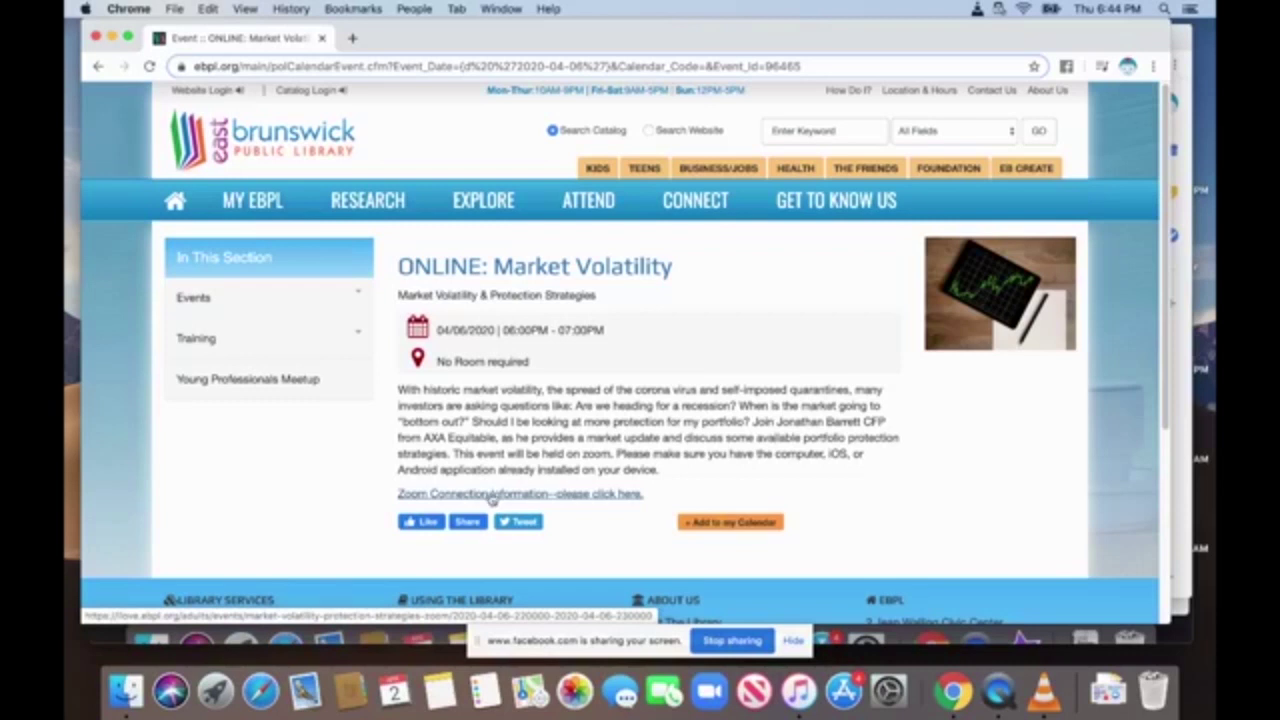
Peek at Gmail behind the browser, then open the event's Zoom Connection Information page.
drag(515, 37, 977, 104)
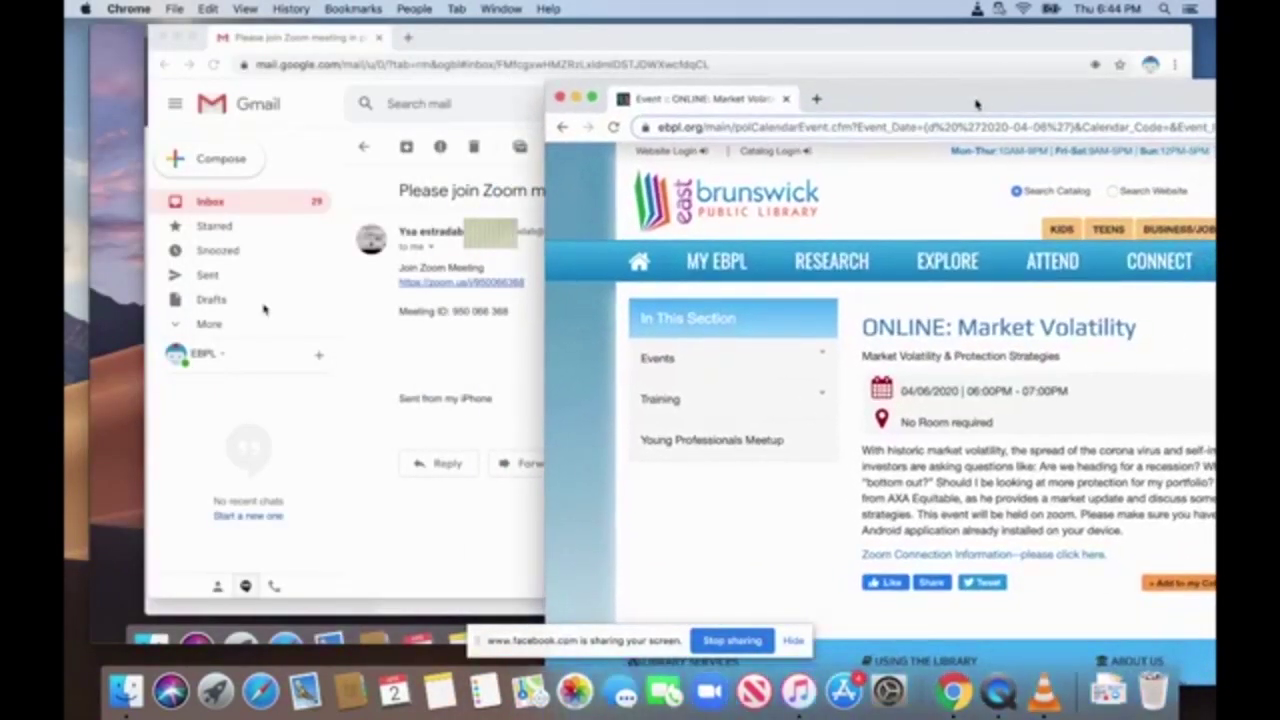
drag(977, 104, 560, 58)
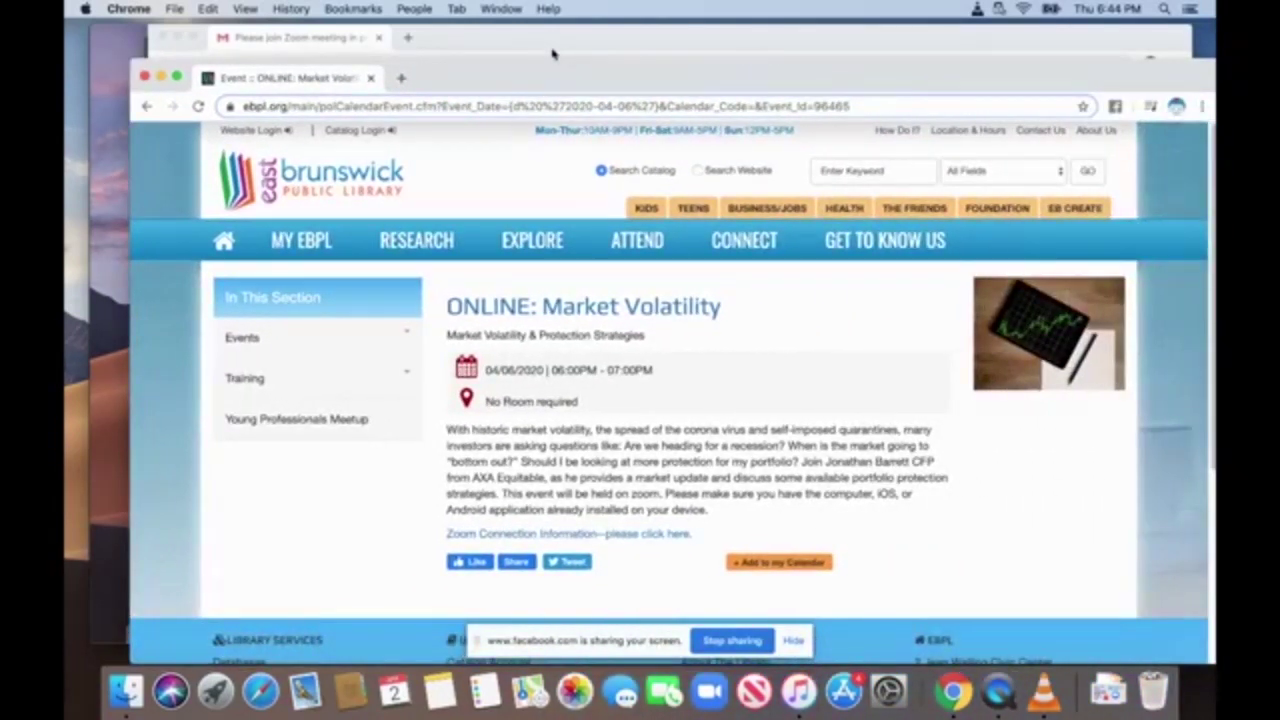
click(655, 534)
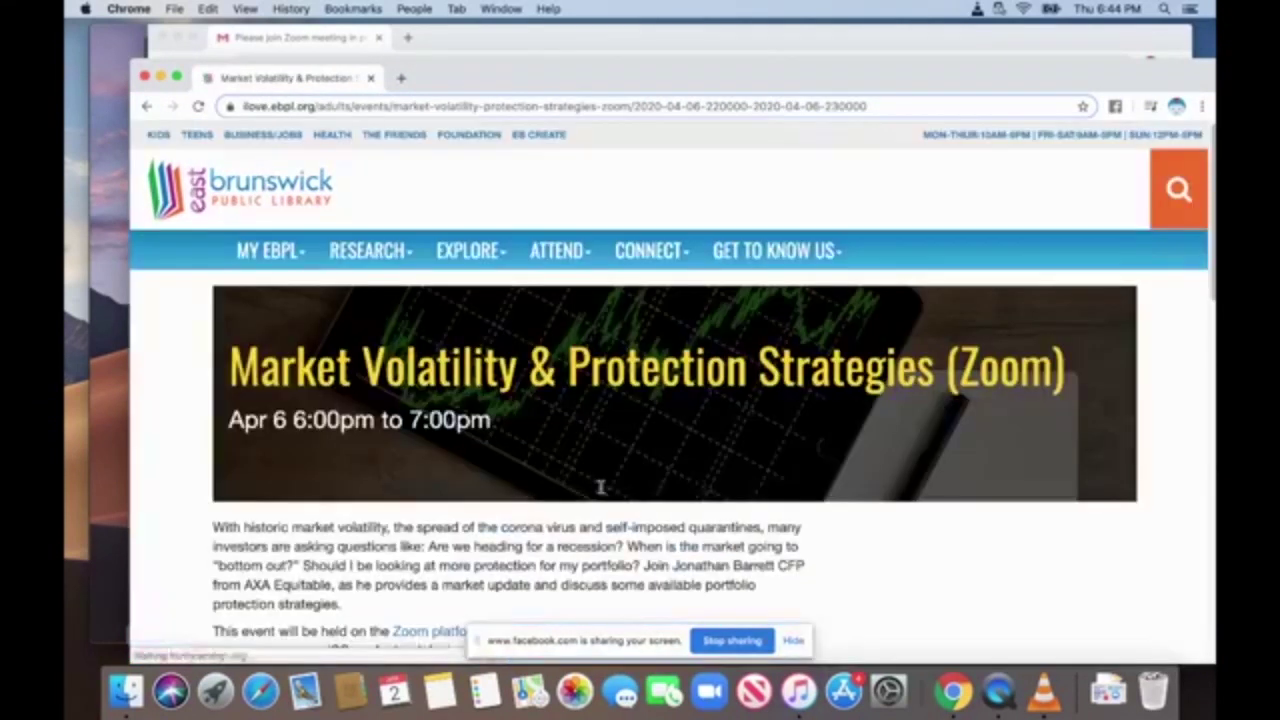
Scroll the event page down to Instructions to Connect, then bring the Gmail invitation forward.
drag(912, 76, 852, 36)
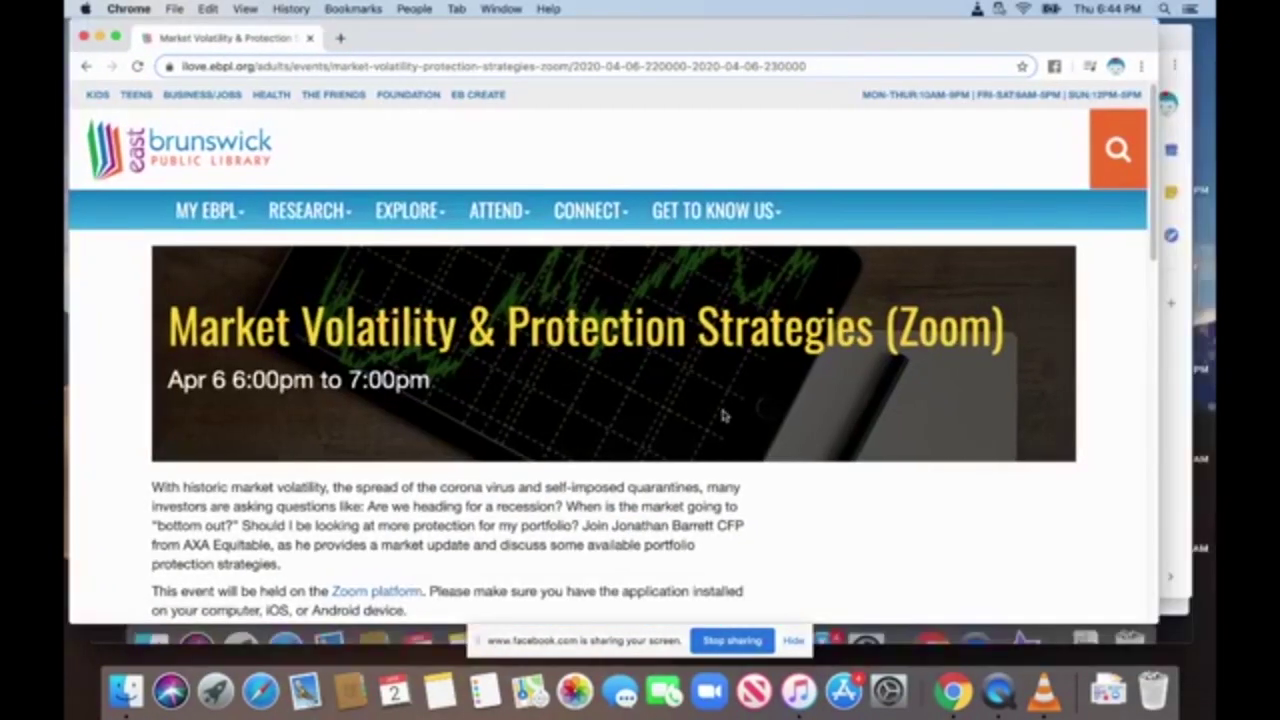
scroll(660, 440, down, 3)
scroll(657, 434, down, 8)
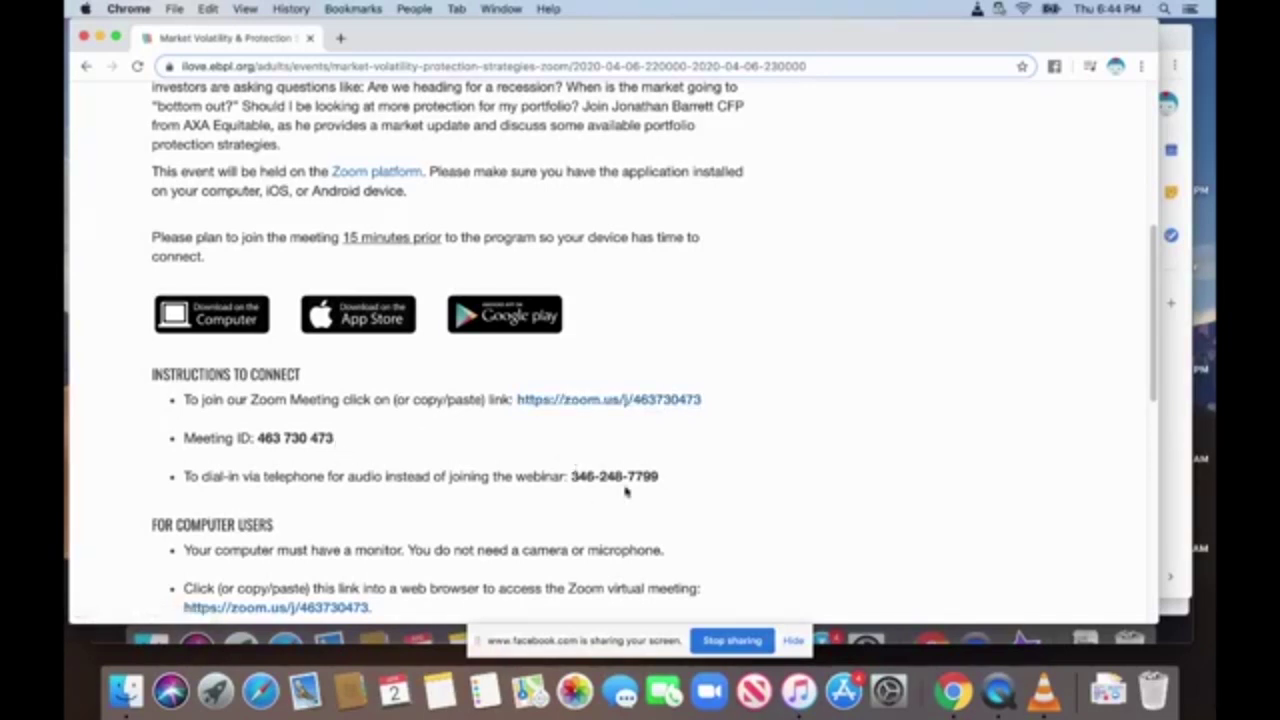
drag(505, 37, 1214, 38)
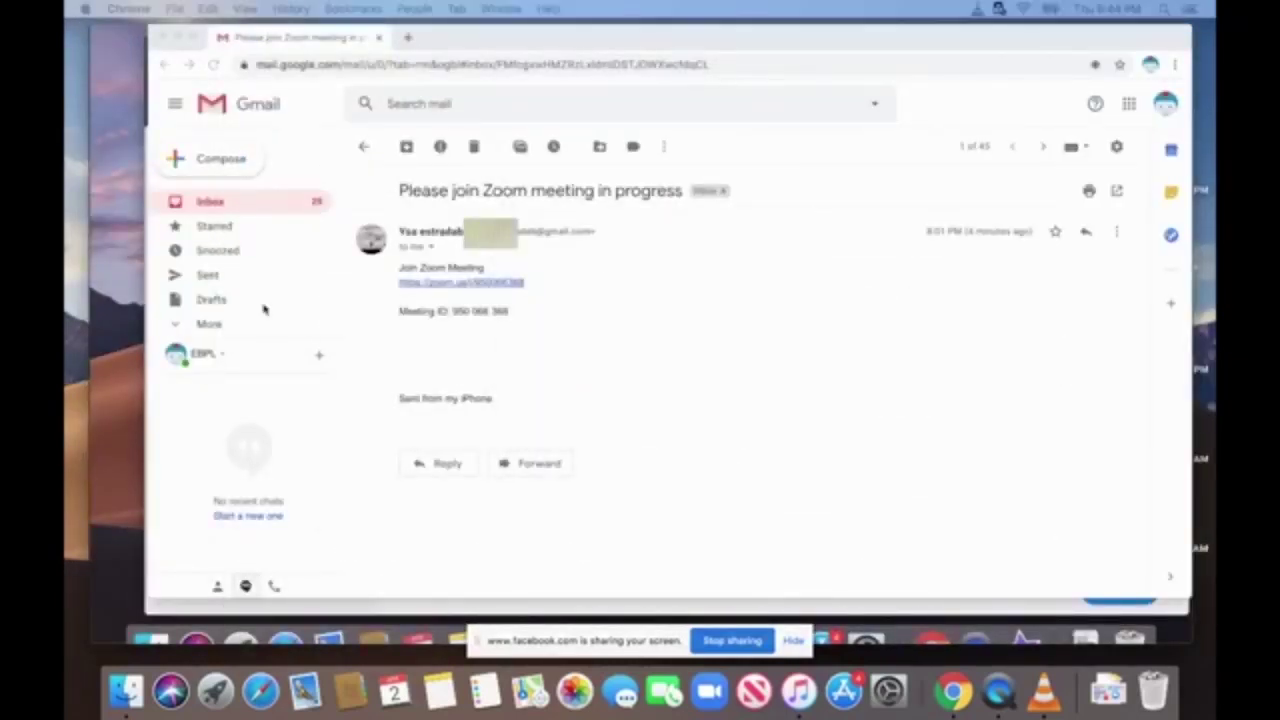
Position the QuickTime Player window and start playing the Zoom Mac Overview video.
mouse_move(871, 200)
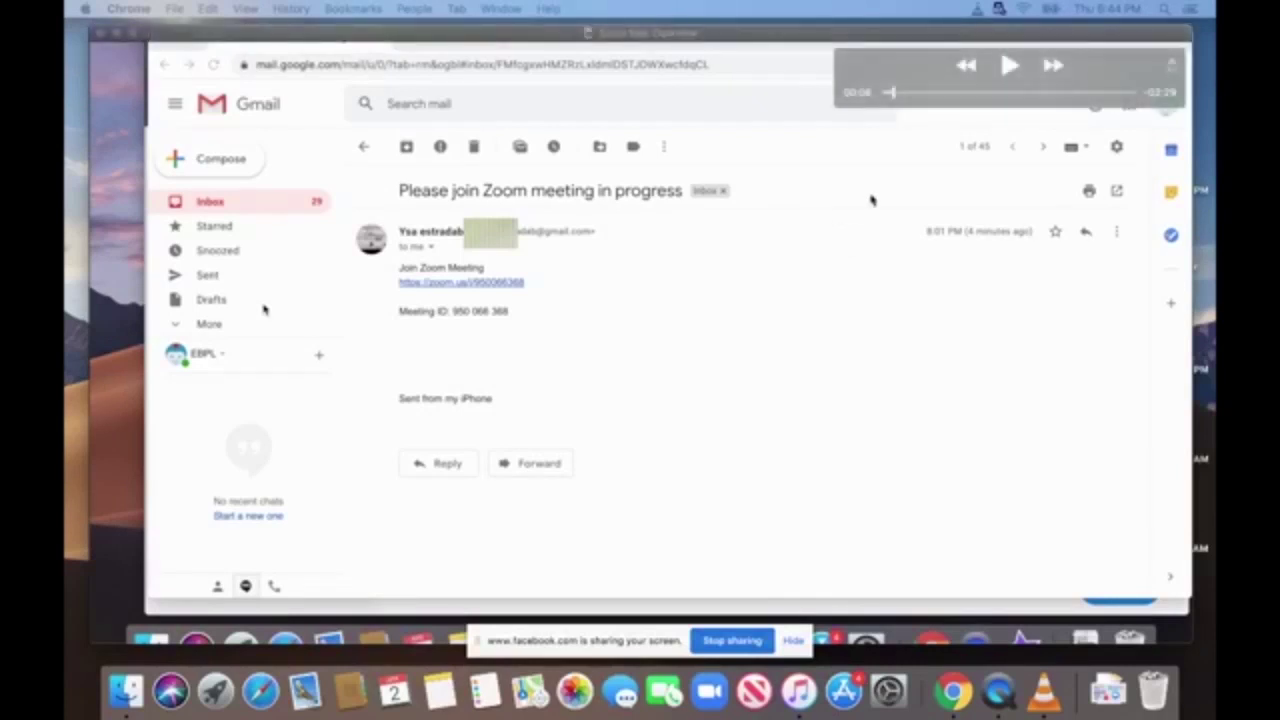
mouse_move(791, 36)
mouse_down()
mouse_move(767, 38)
mouse_move(789, 34)
mouse_up()
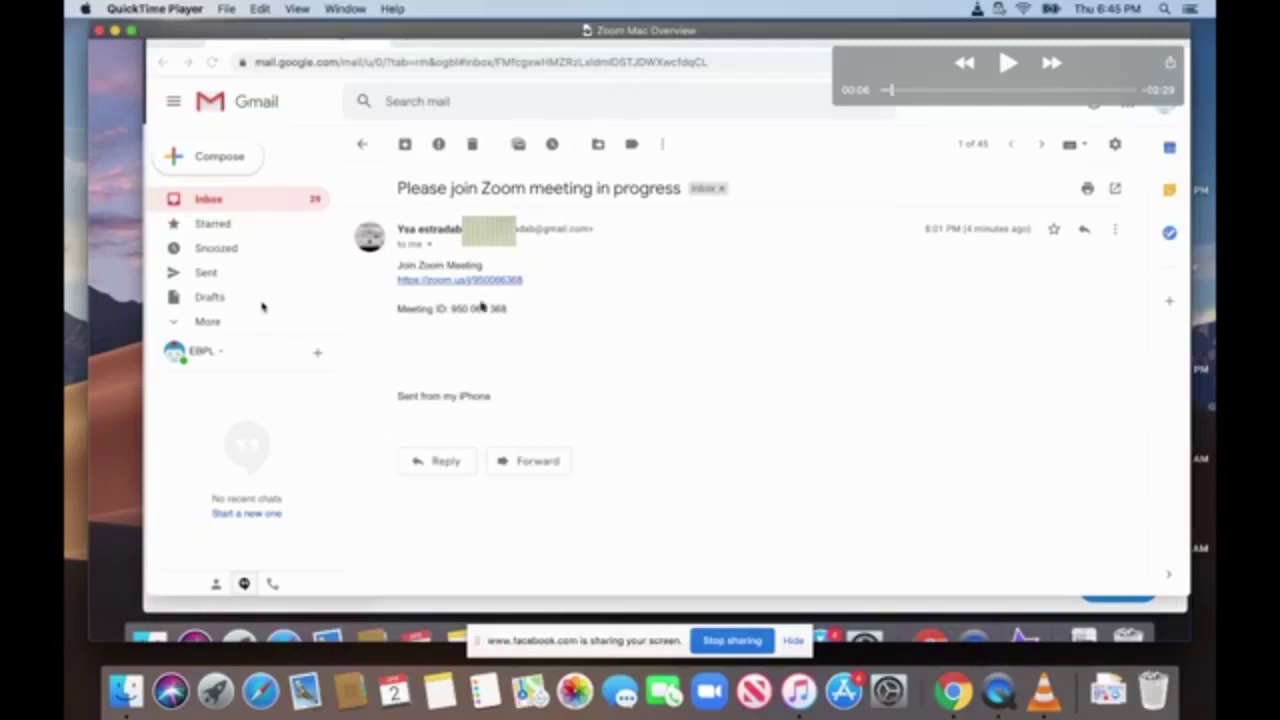
click(1009, 64)
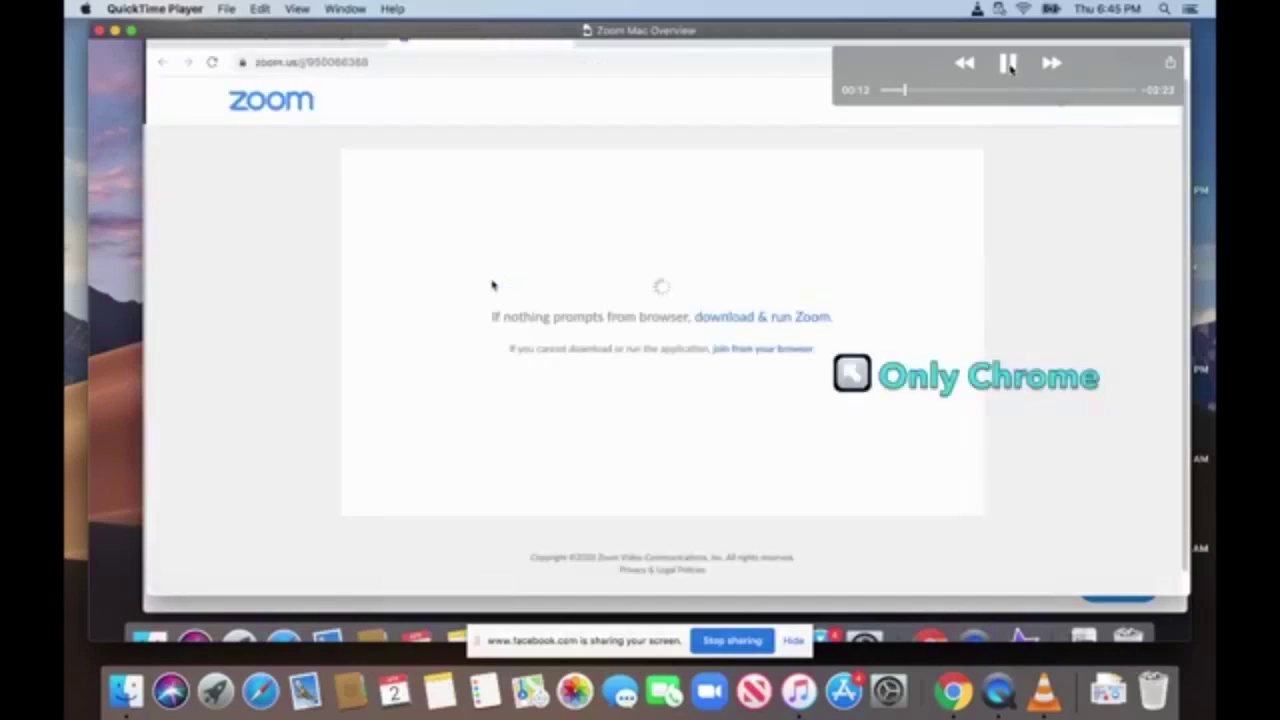
Pause the Zoom Mac Overview video at 00:14 on the zoom.us launch page.
click(1008, 63)
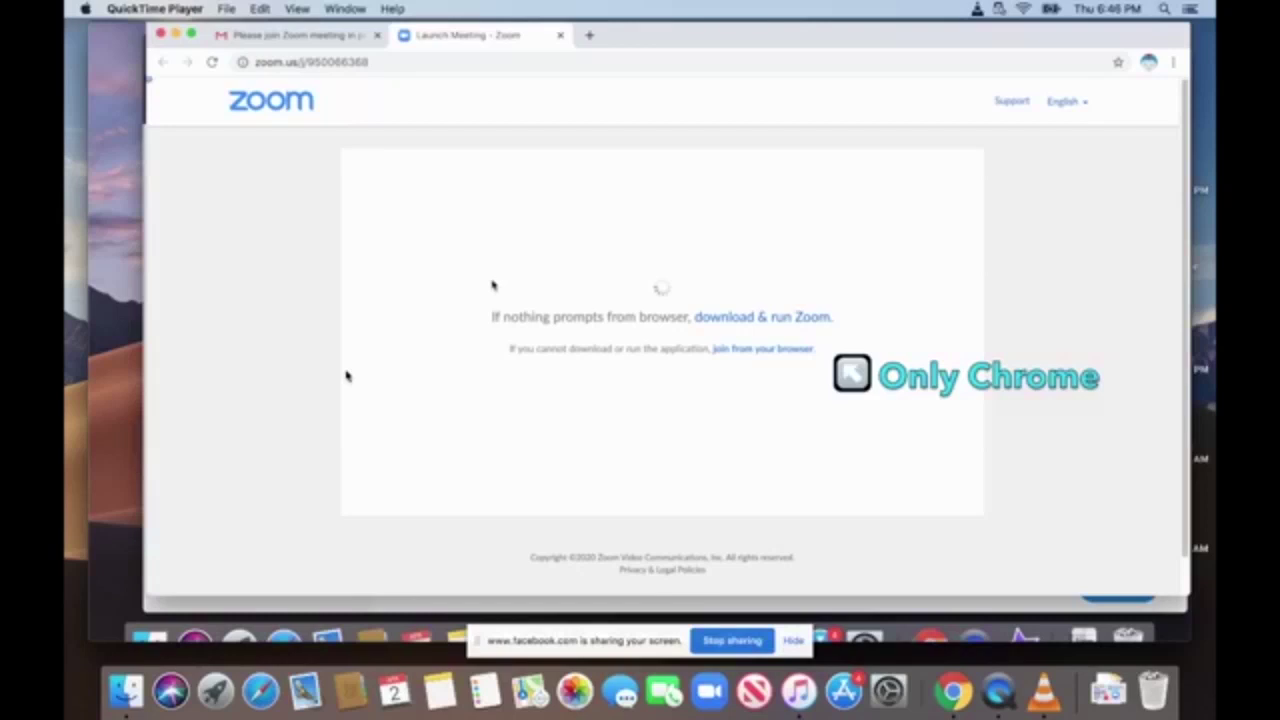
Resume the overview video from 00:14 until the zoom.us page shows Launching at 00:25.
key(space)
mouse_move(755, 313)
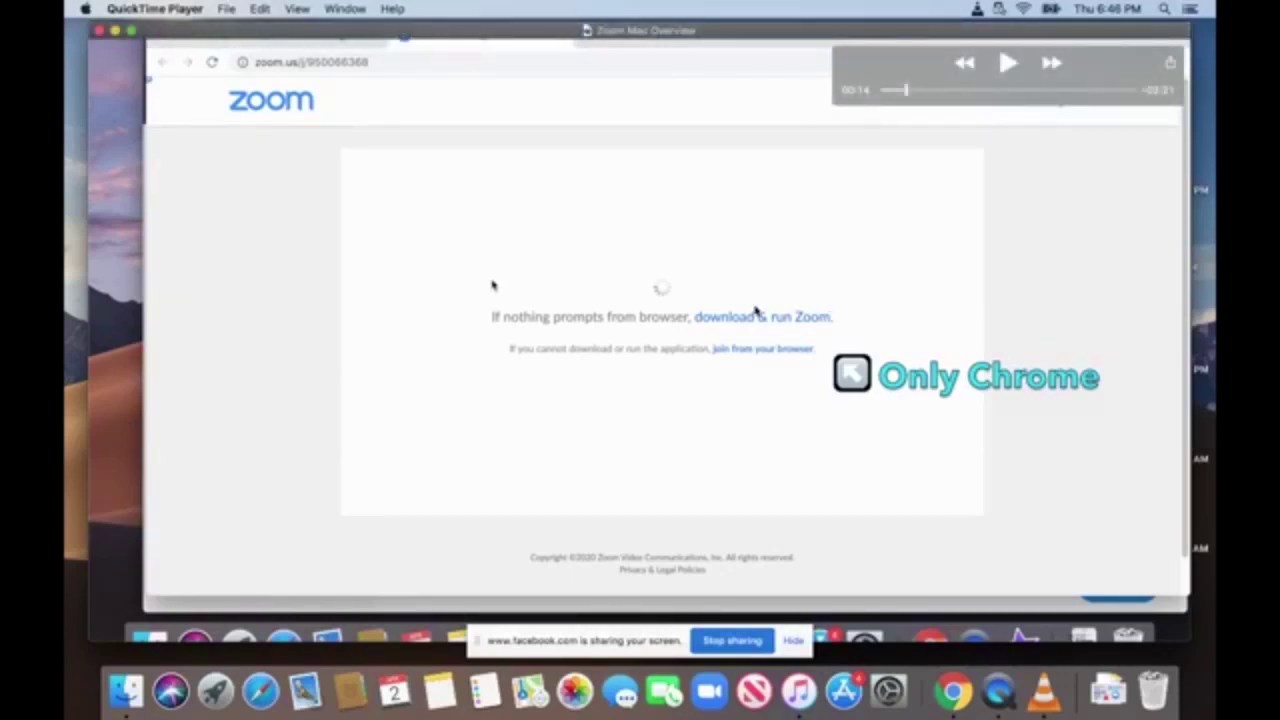
mouse_move(712, 324)
click(1008, 63)
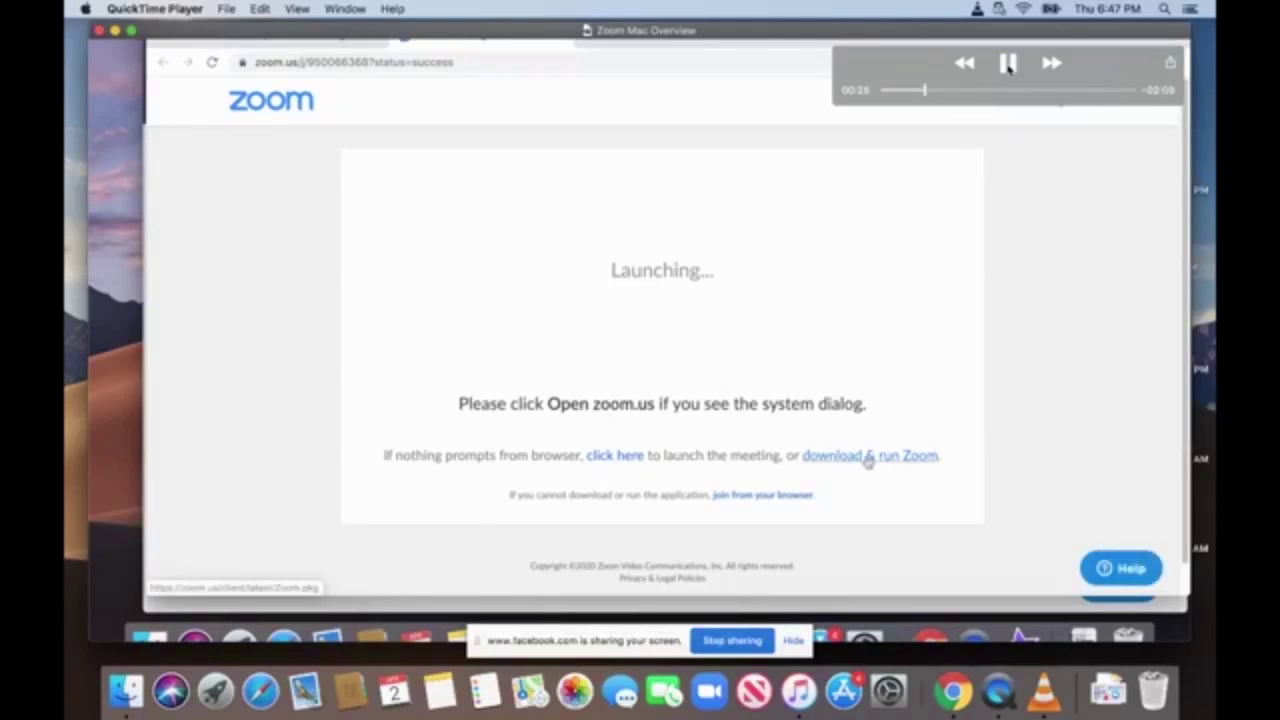
Pause at 00:28, rewind from 00:34 to 00:31, and resume toward the installer warning.
click(1008, 62)
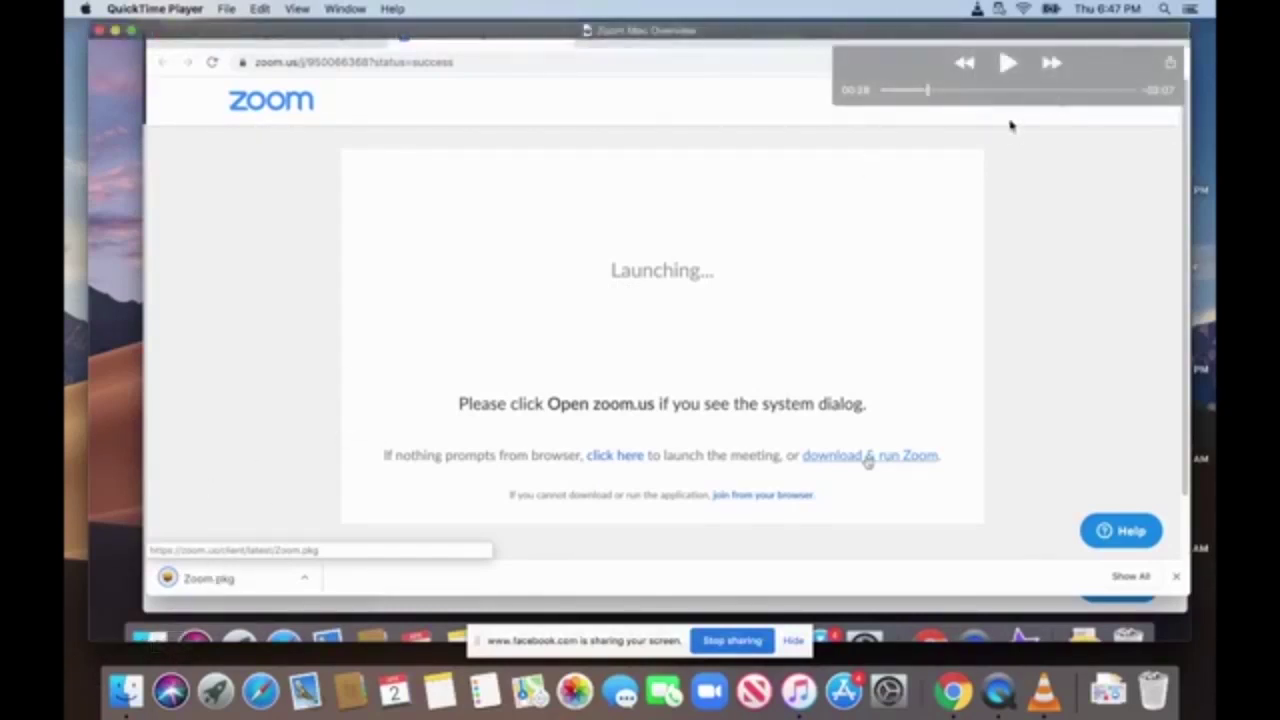
click(1006, 62)
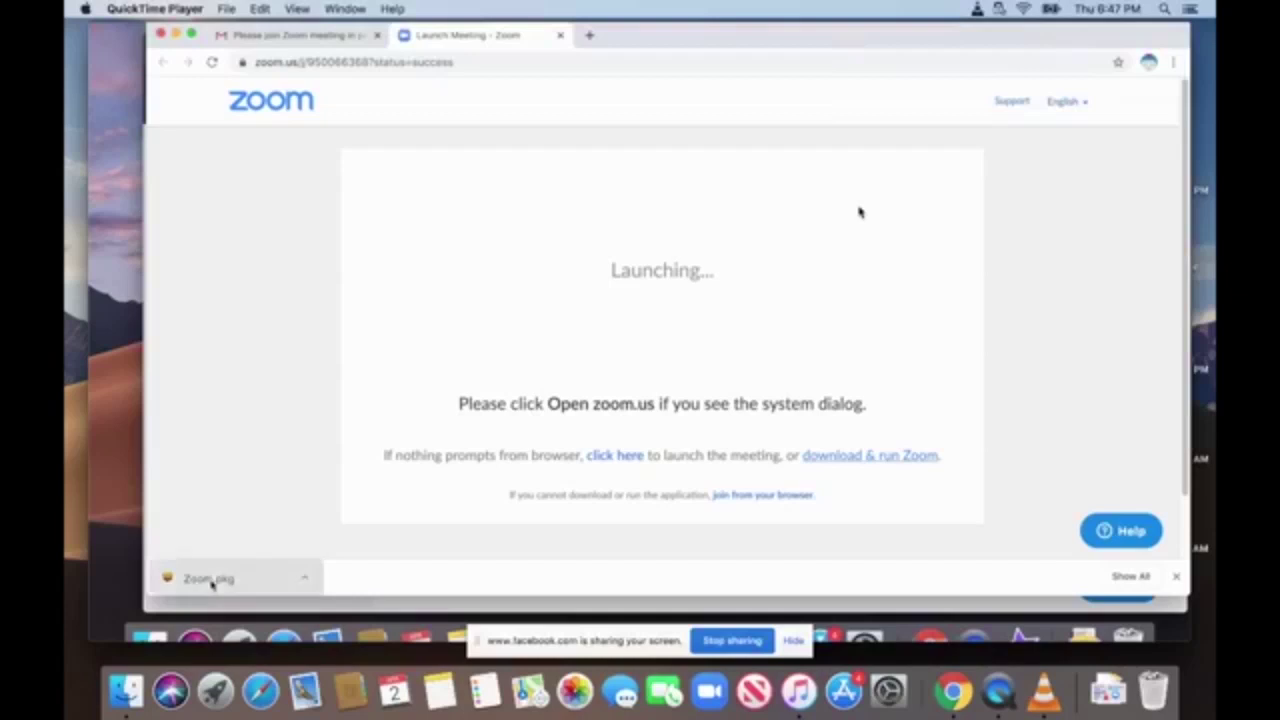
click(1007, 63)
drag(940, 89, 927, 90)
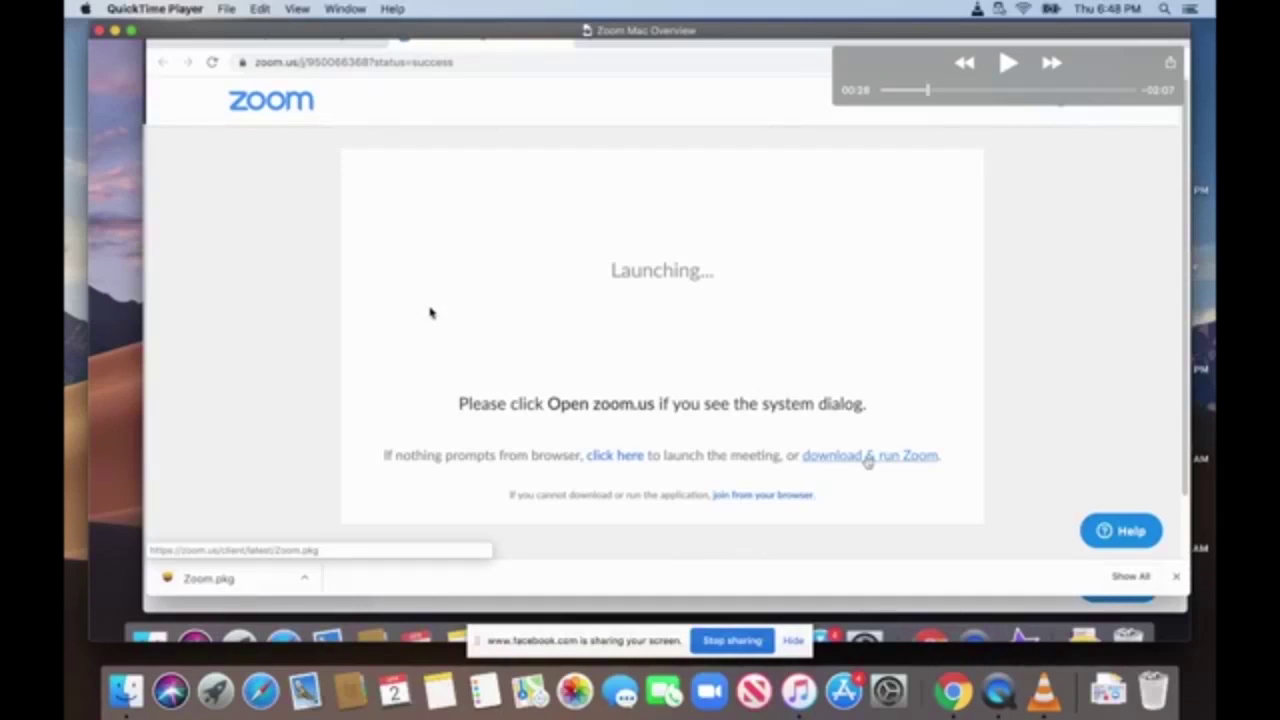
mouse_move(1005, 63)
click(1005, 63)
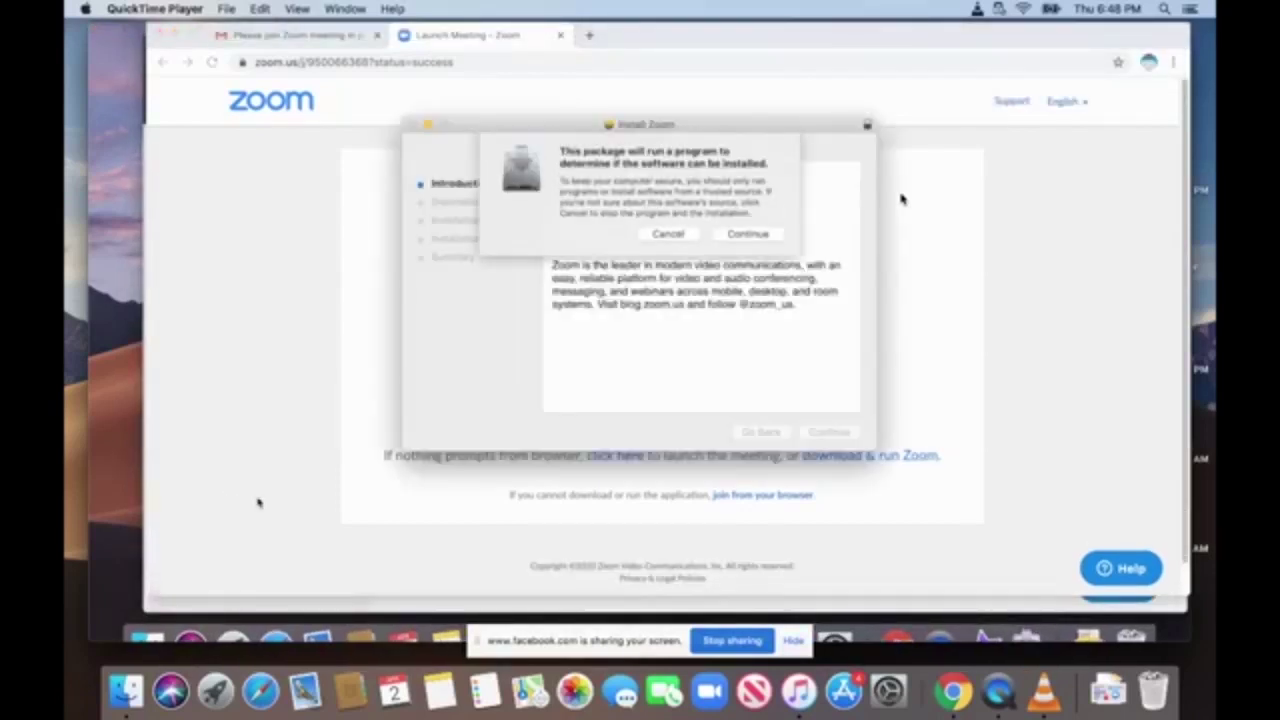
Pause on the installer prompt, play on, and stop at the Zoom start window at 00:46.
click(1008, 63)
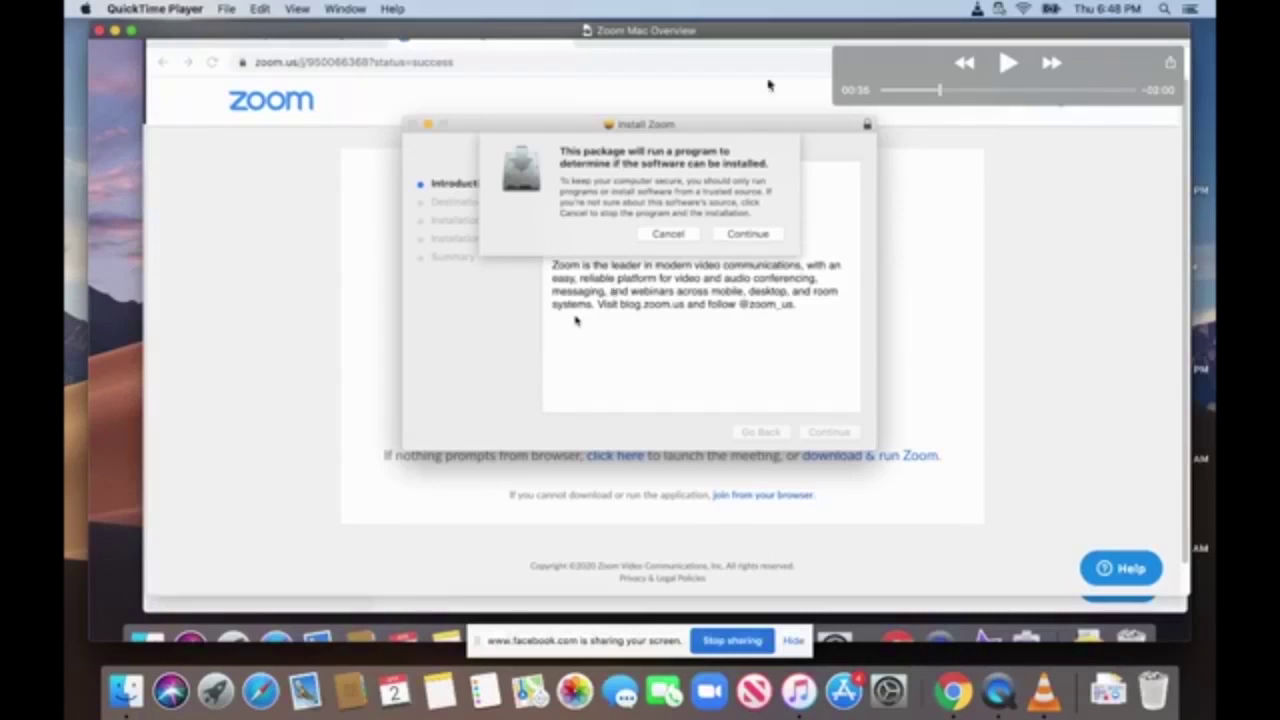
click(1007, 63)
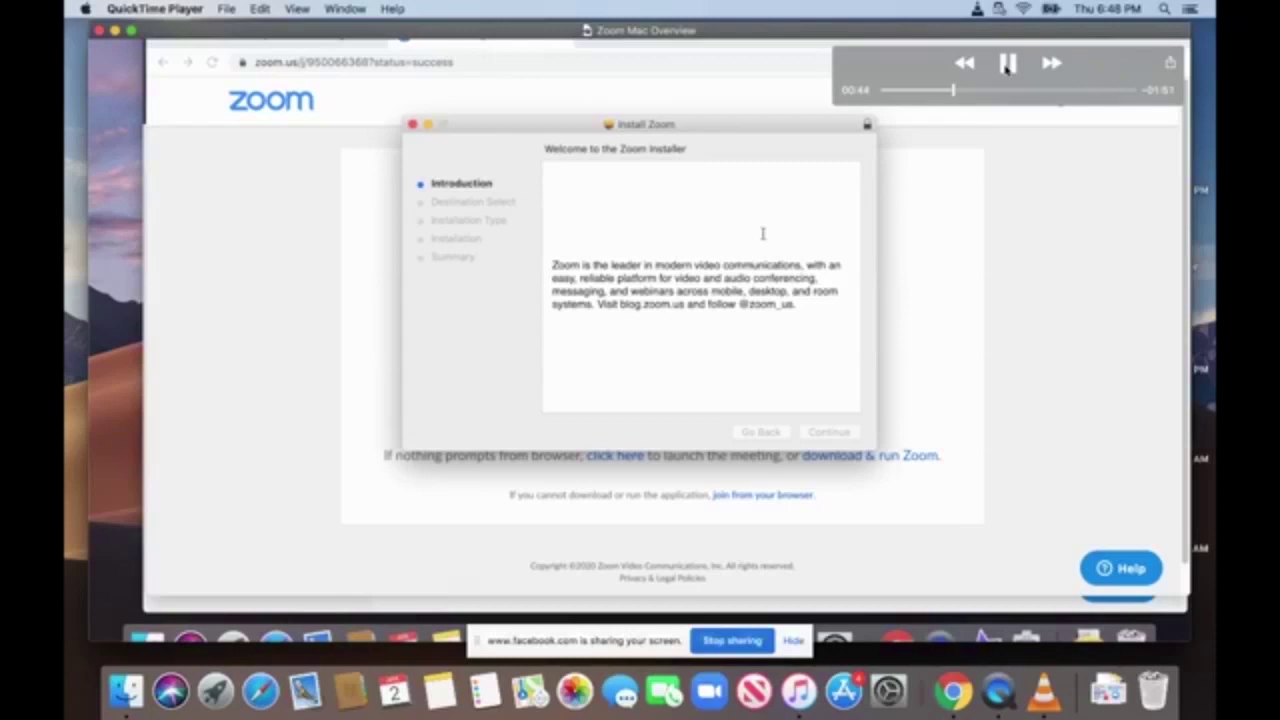
click(1007, 63)
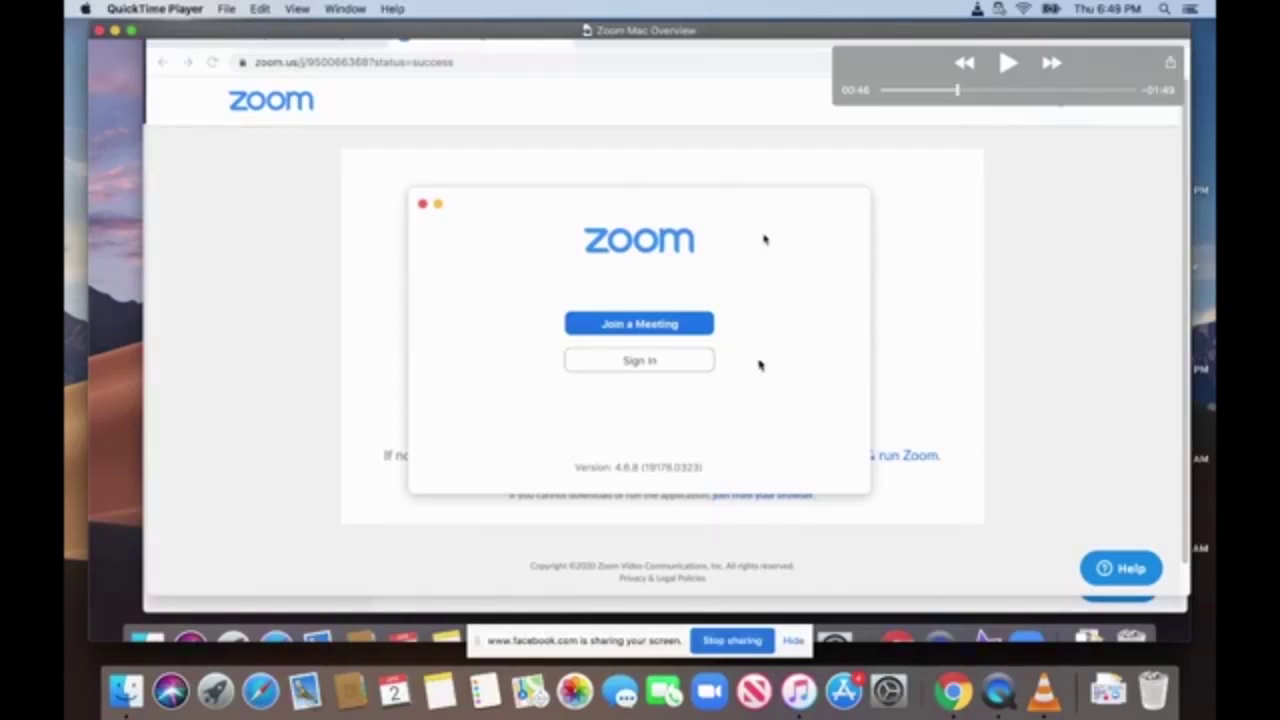
Rewind to the installer prompt and replay, stopping at the Join Meeting dialog at 00:49.
drag(958, 95, 946, 92)
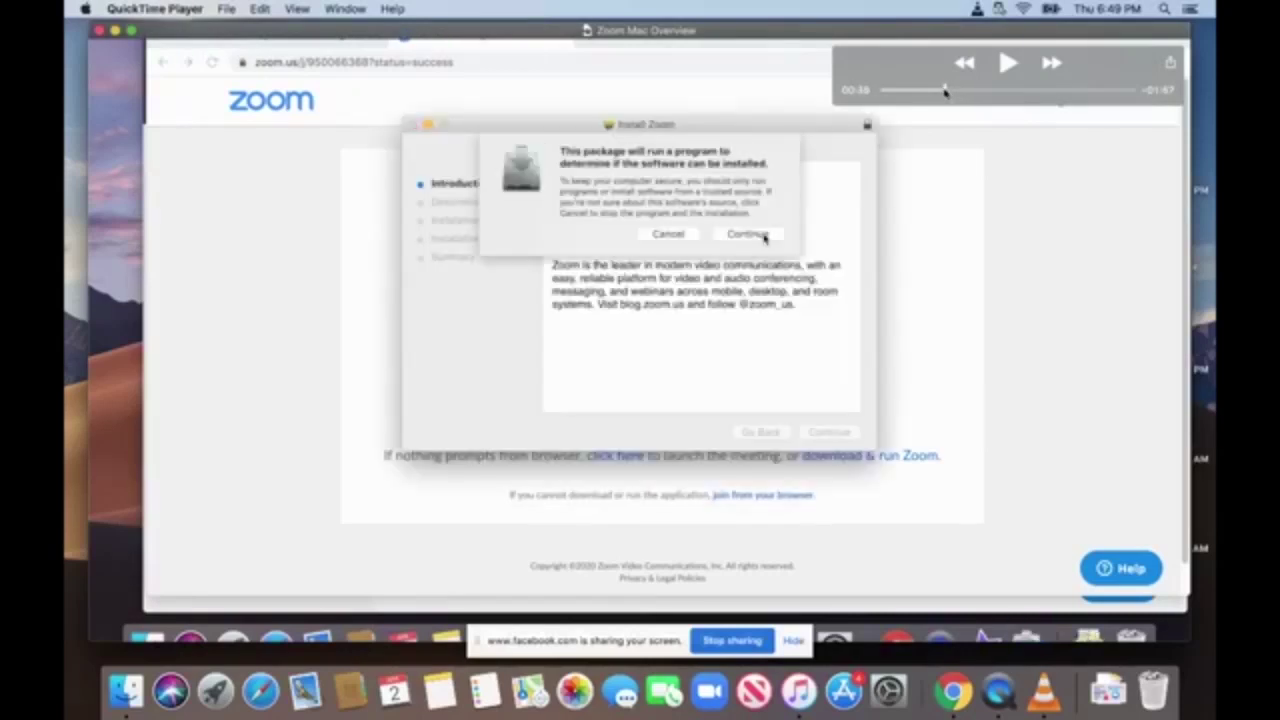
click(1006, 62)
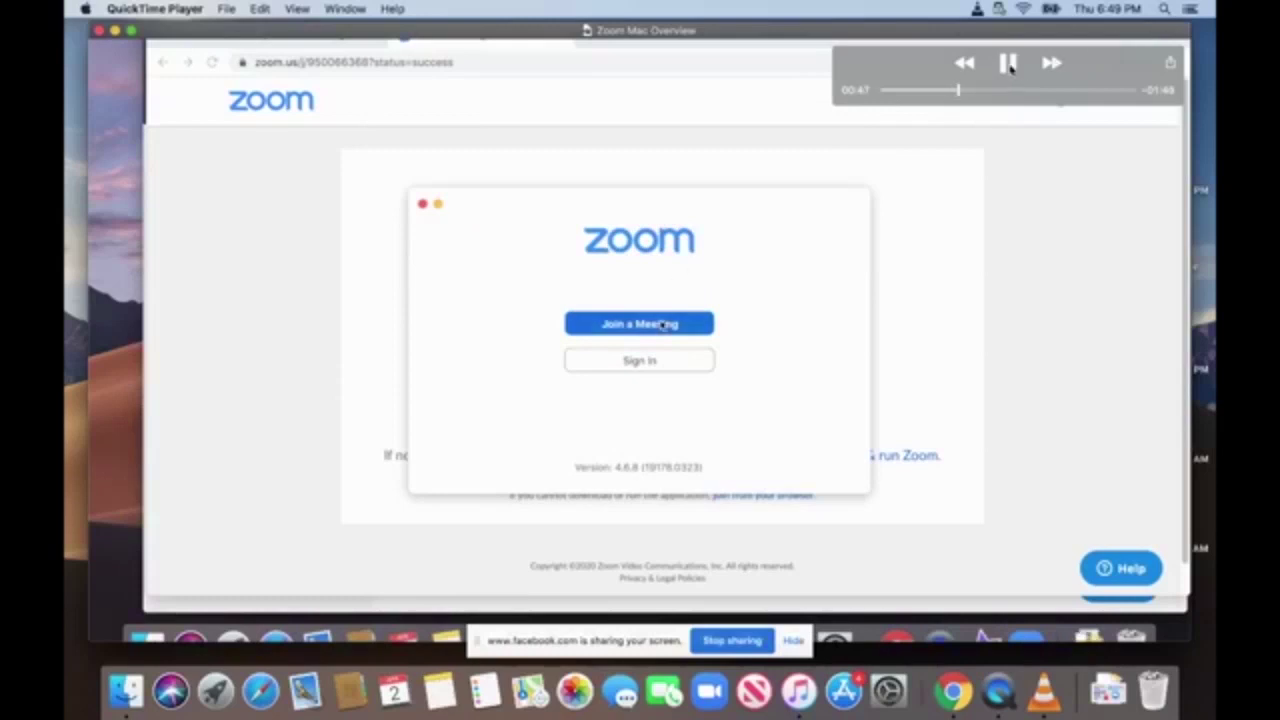
click(1008, 64)
click(1008, 64)
click(1007, 64)
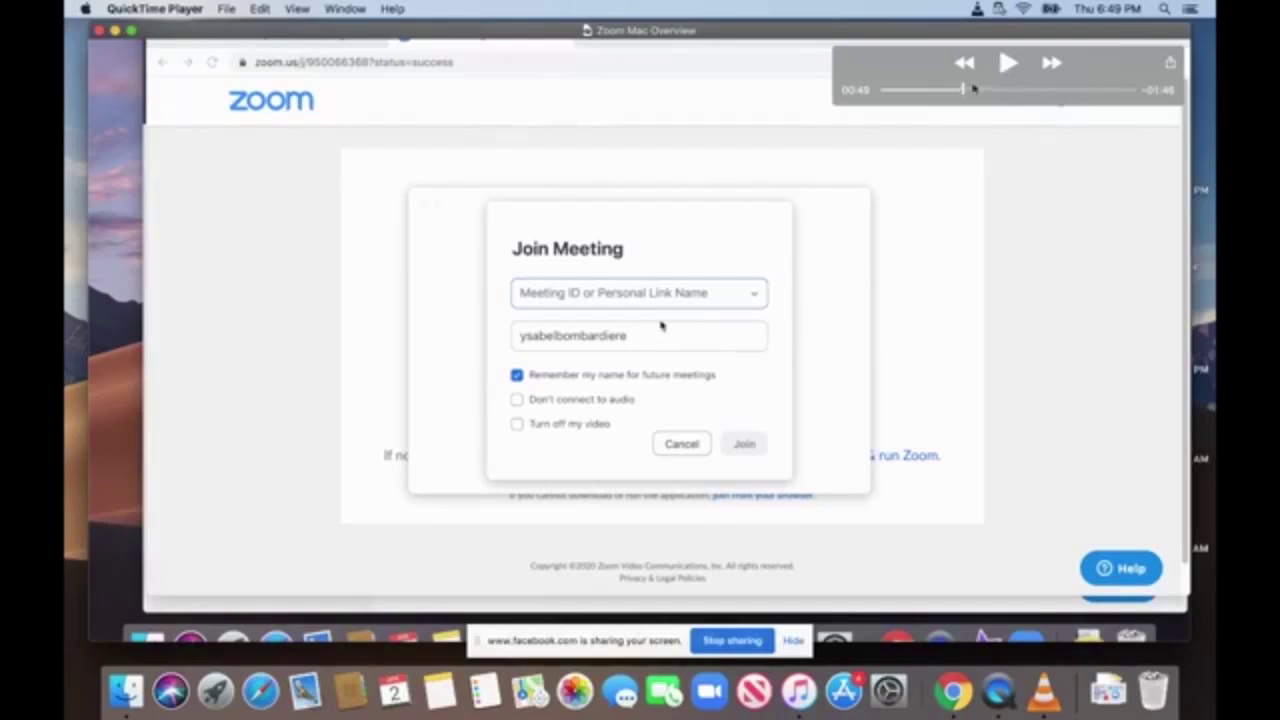
Rewind to about 00:47, then play and pause until the display name reads EBPL Trainer.
click(957, 91)
drag(957, 95, 965, 102)
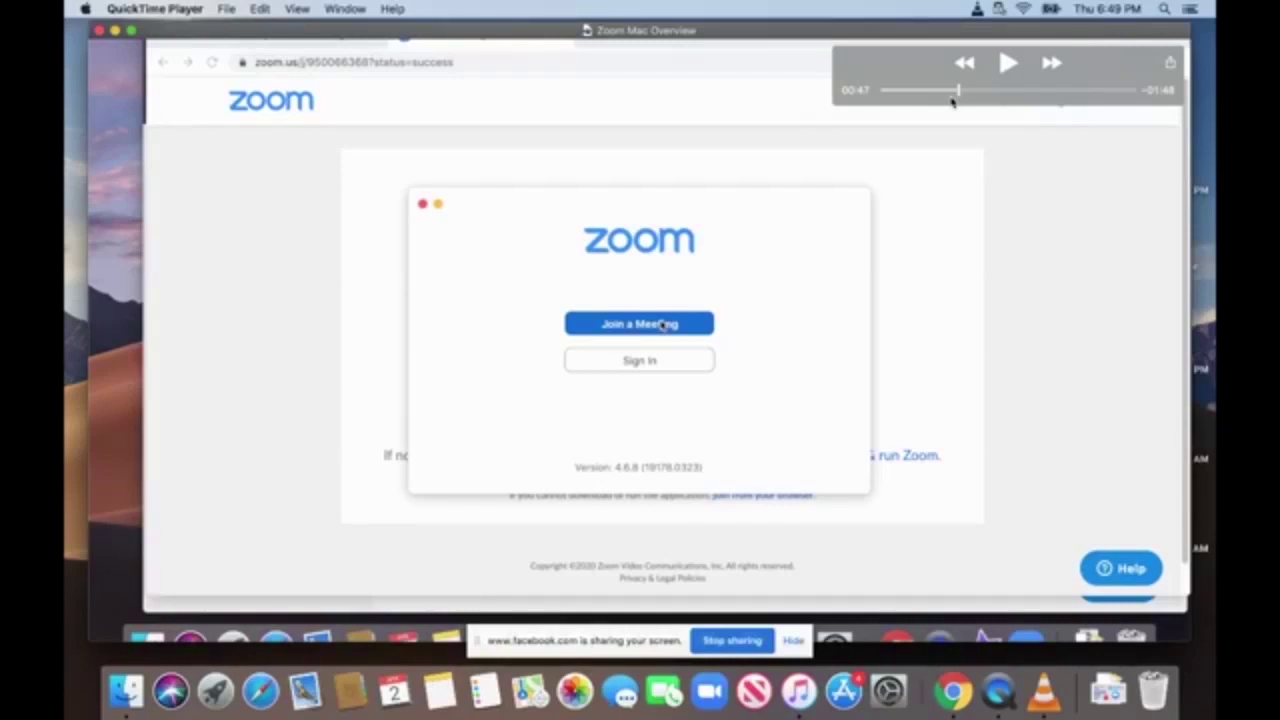
click(1008, 64)
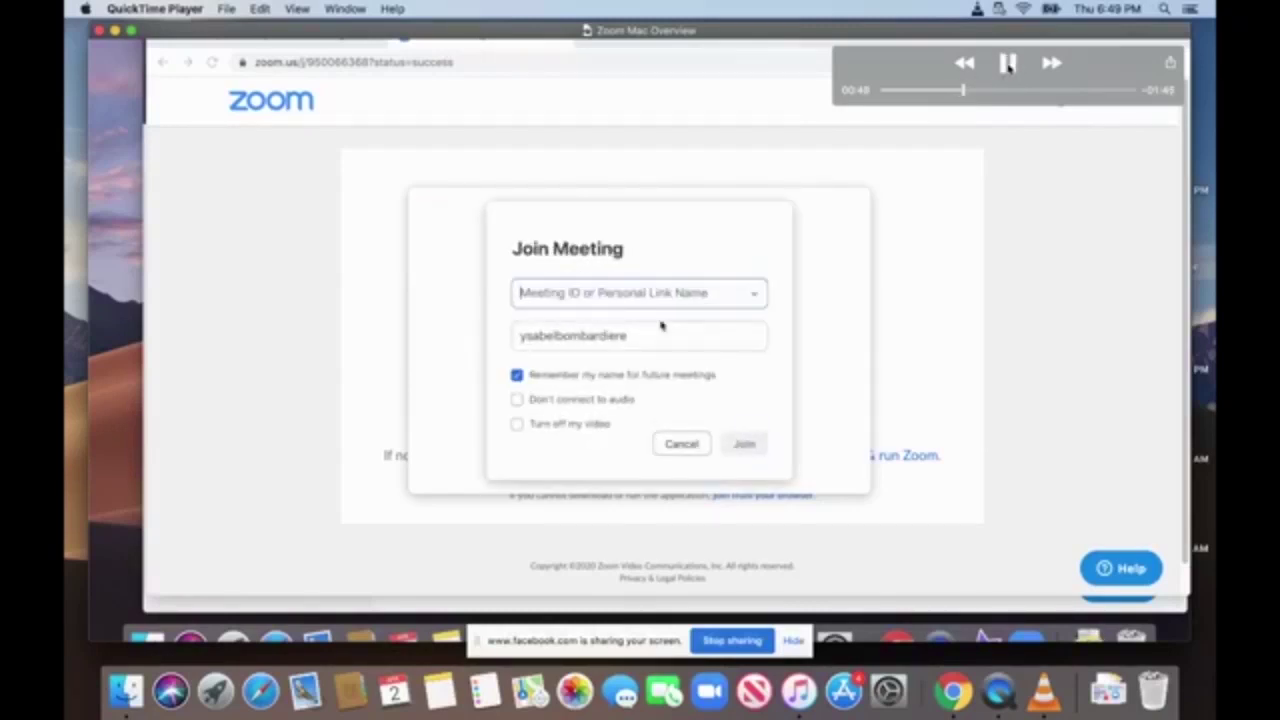
click(1008, 64)
click(1007, 64)
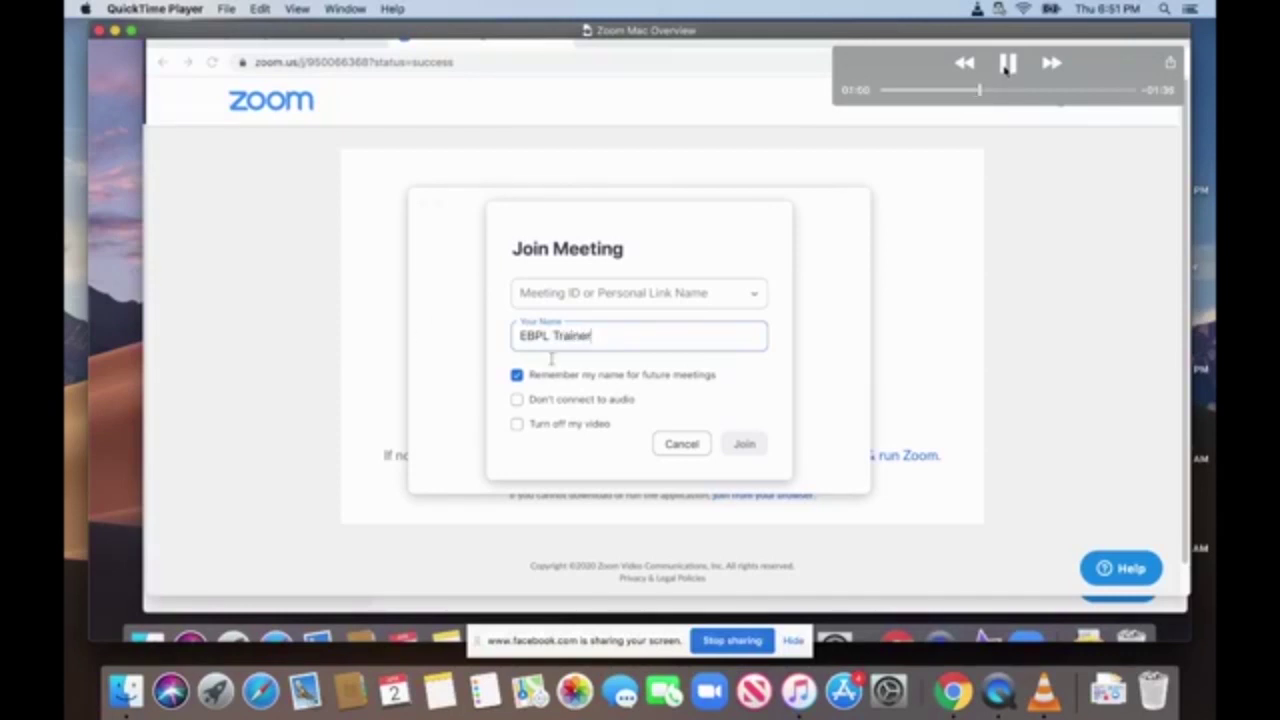
click(1005, 65)
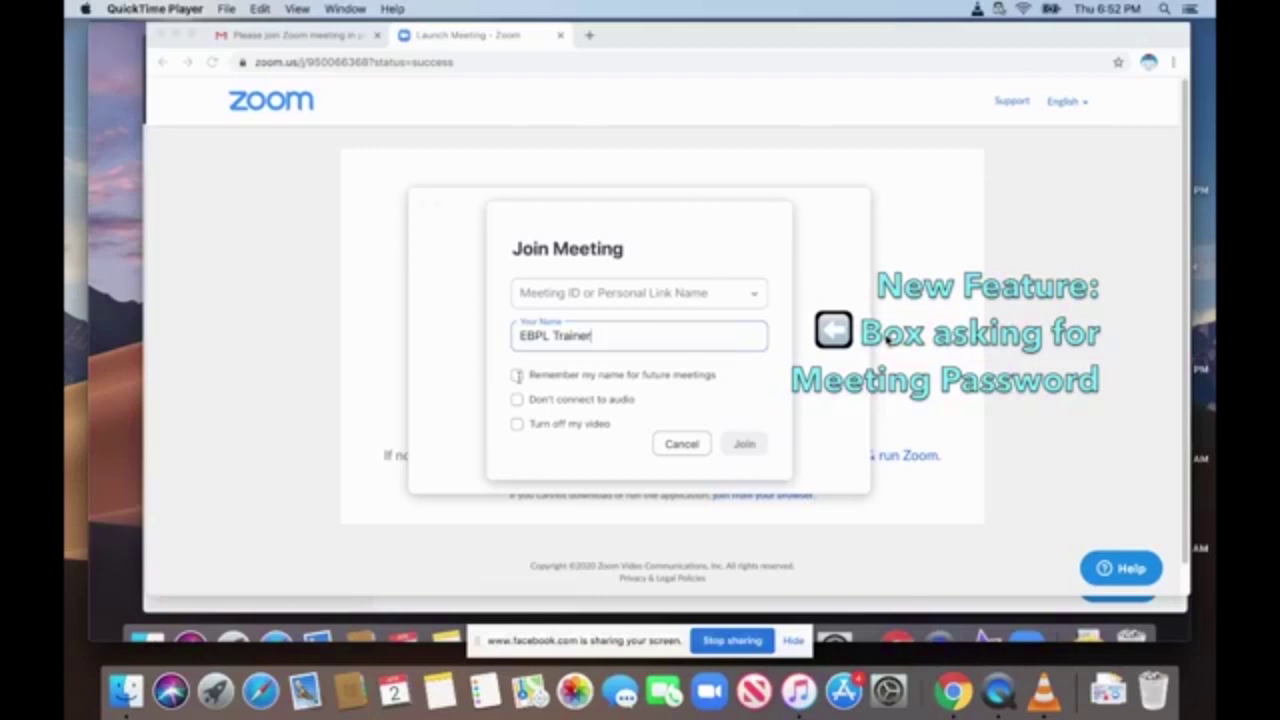
Resume the overview video past the name entry to the meeting-password join info caption.
mouse_move(1053, 299)
mouse_move(892, 338)
mouse_move(904, 264)
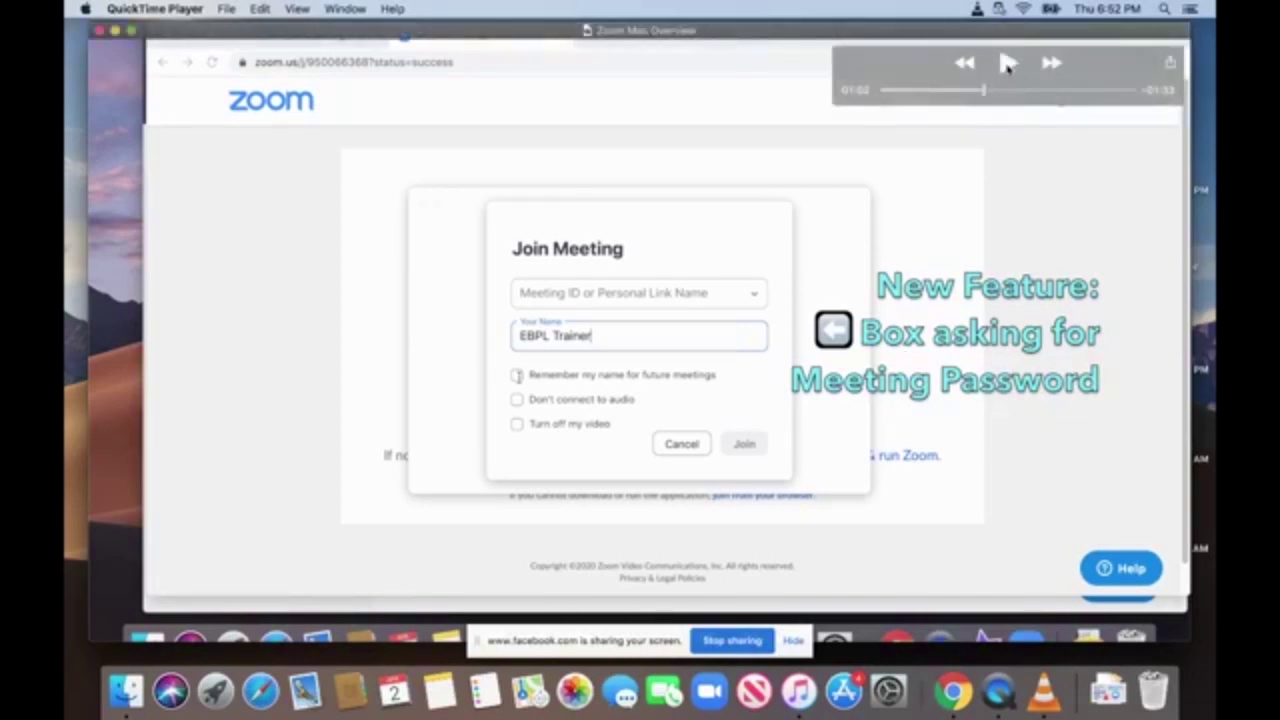
click(1007, 63)
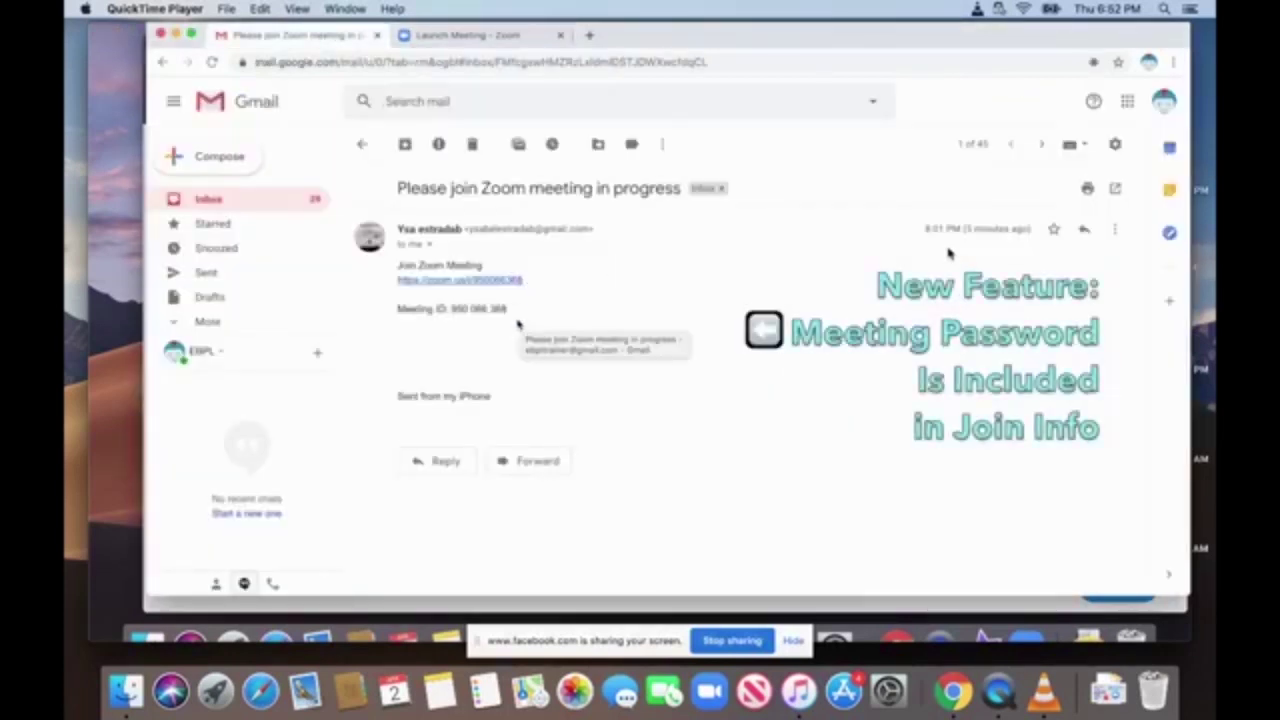
Pause the overview on the Gmail invitation's meeting ID, then resume playback.
mouse_move(951, 226)
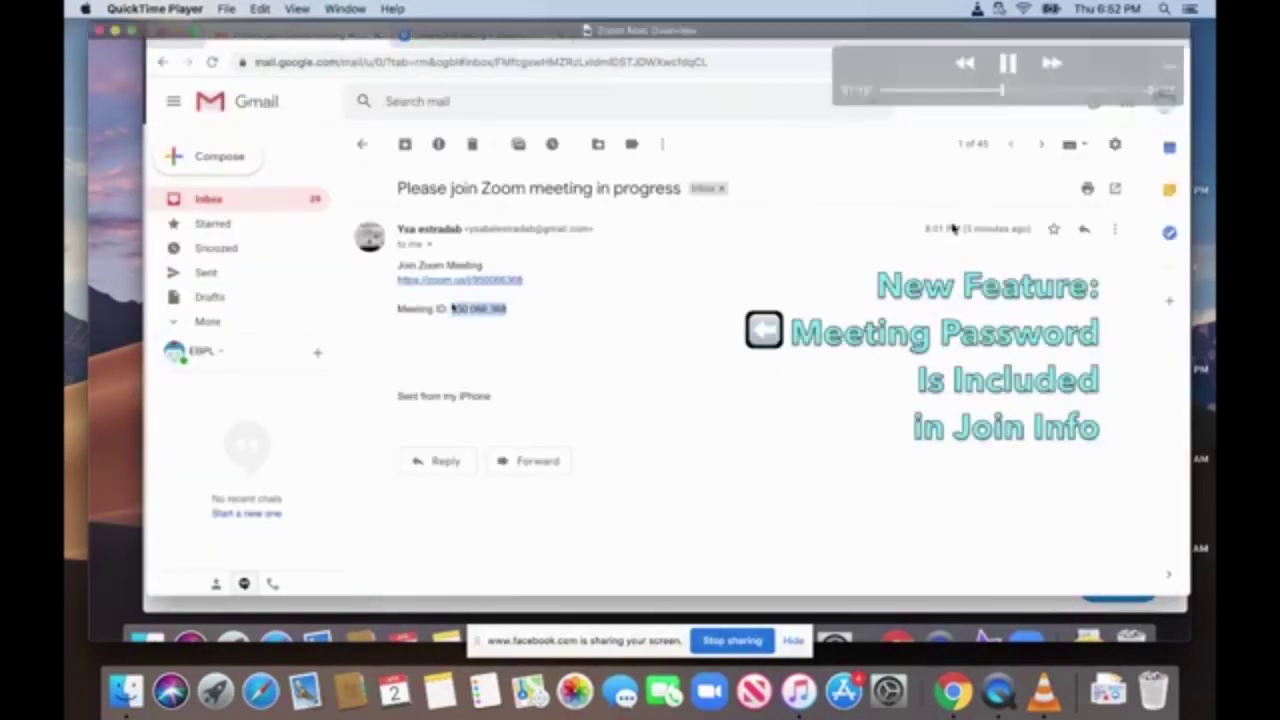
click(1007, 64)
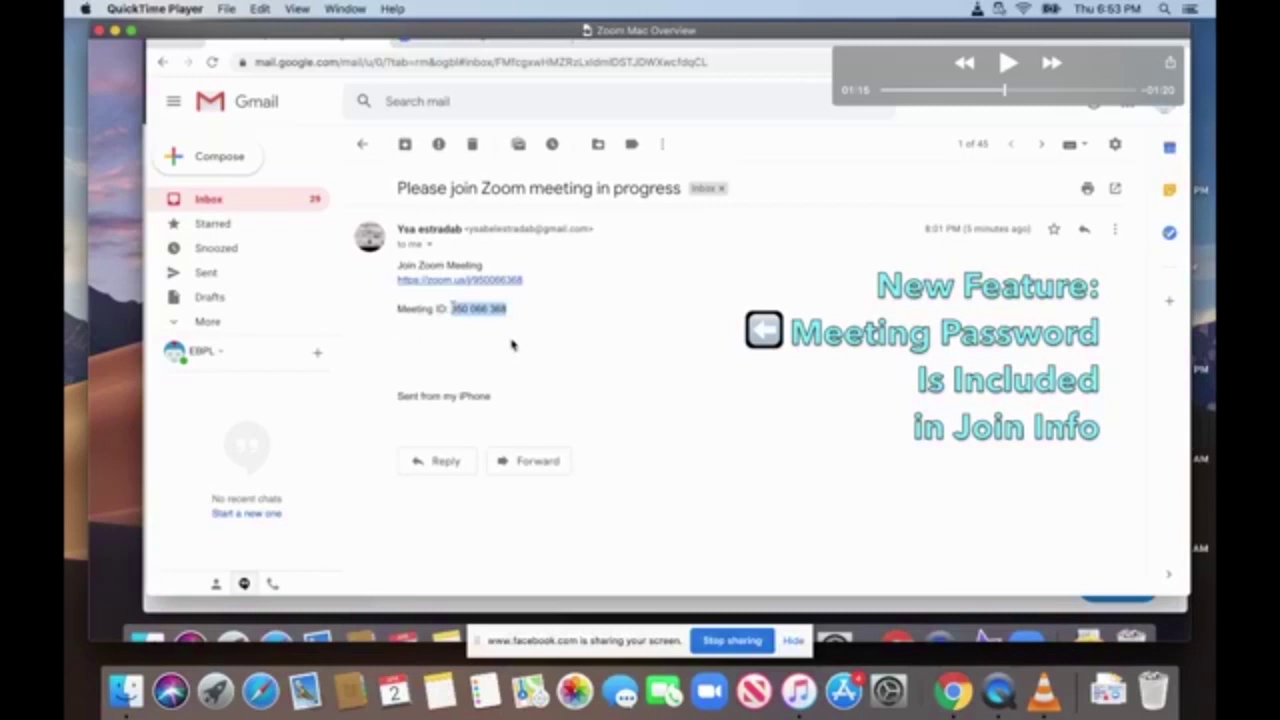
click(1004, 65)
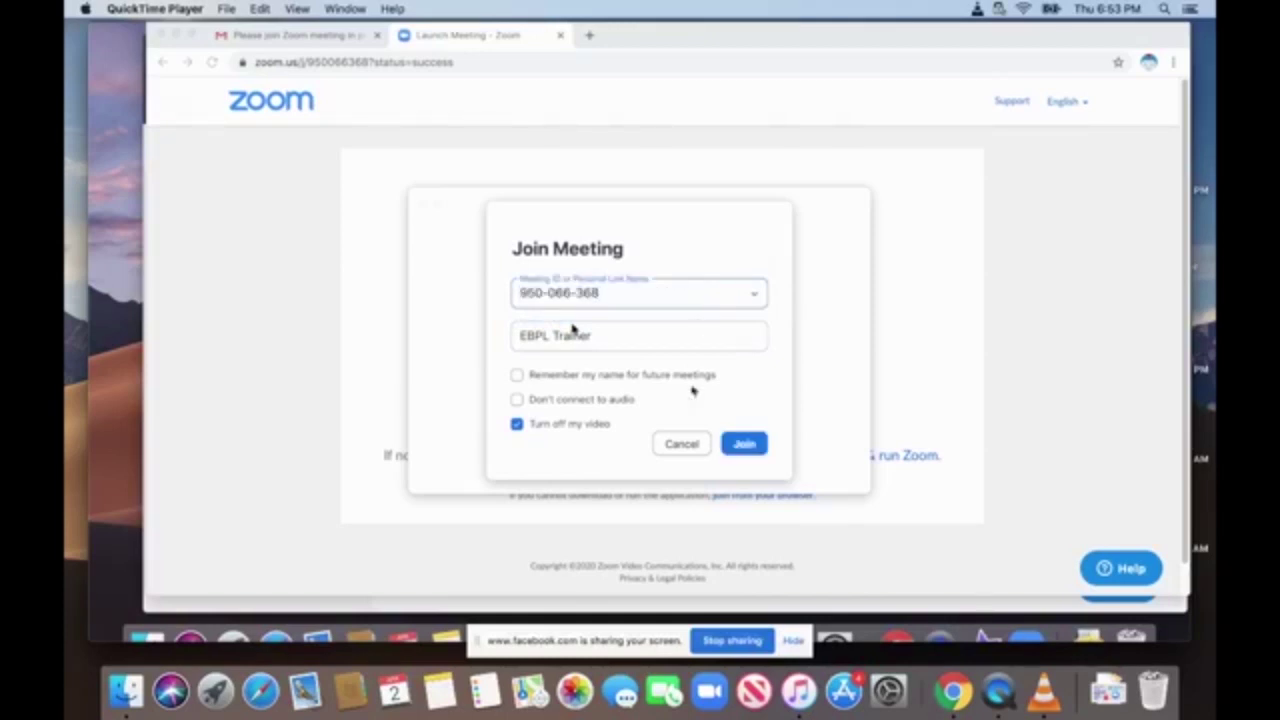
Rewind the overview to 01:28 and replay until the Join Audio window appears at 01:32.
mouse_move(1014, 157)
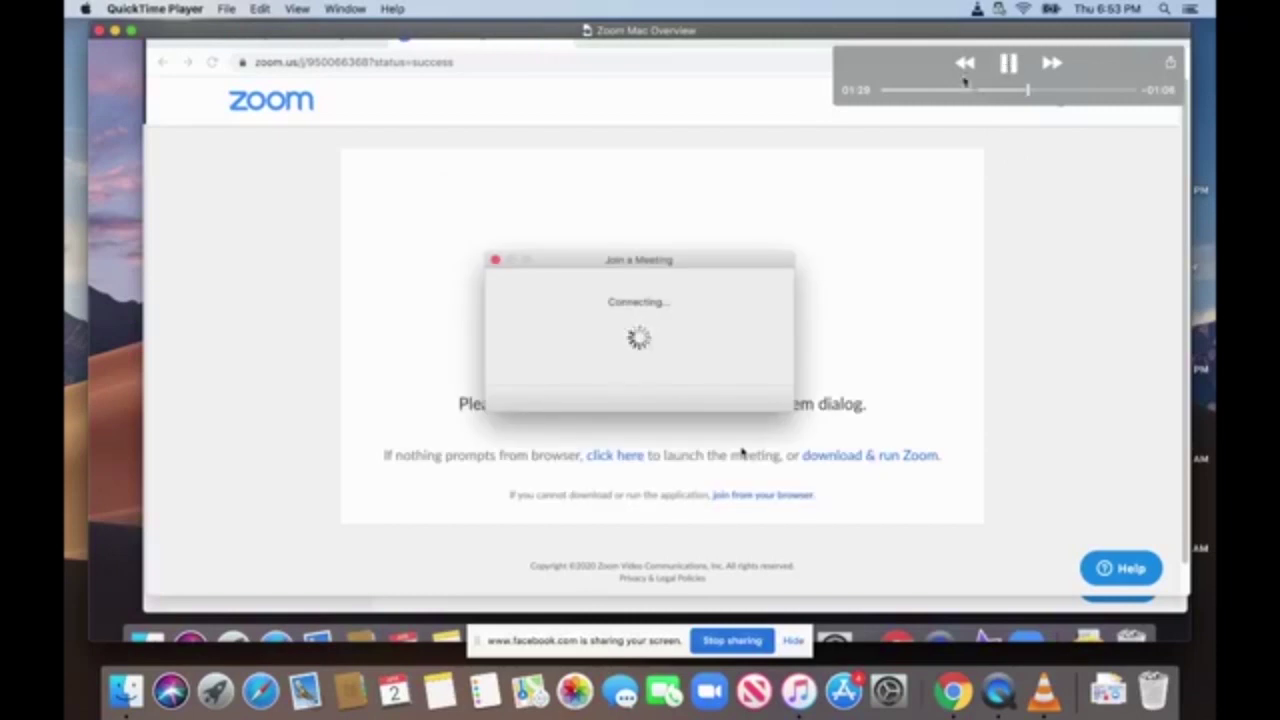
drag(1027, 94, 1021, 94)
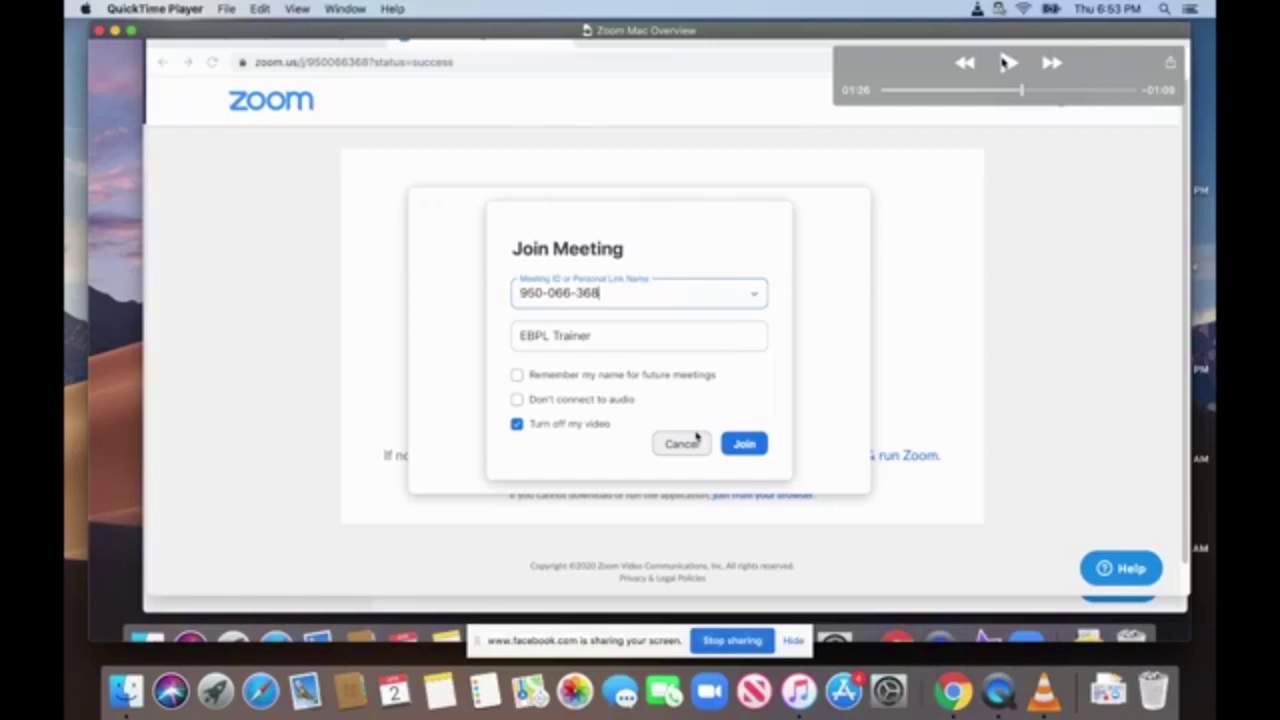
click(1005, 63)
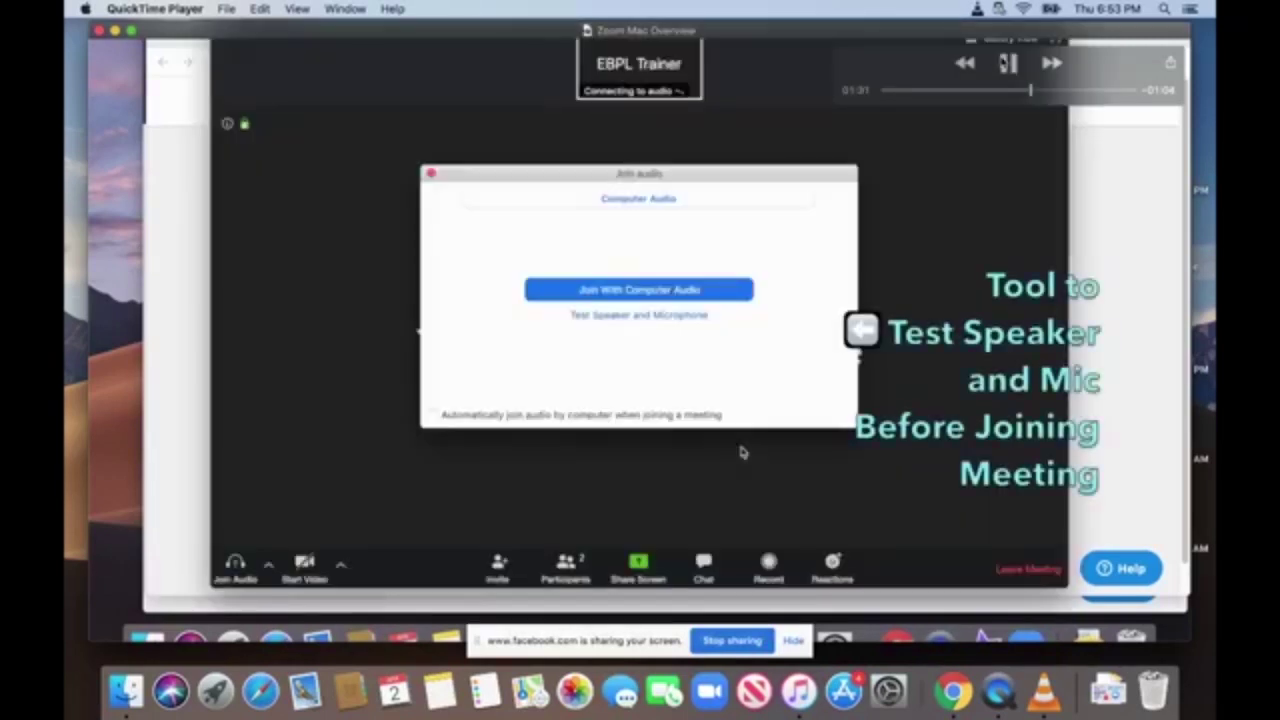
click(1005, 63)
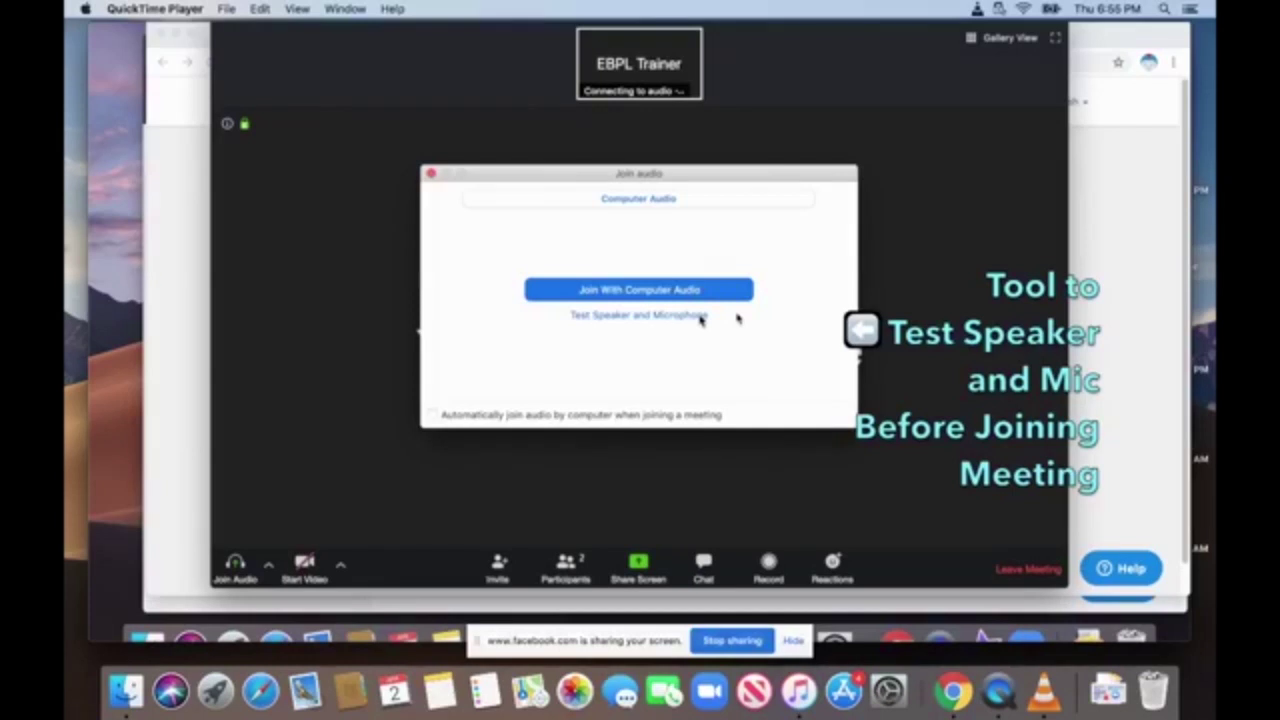
Rewind a few seconds and pause on the 'You are using the computer audio' banner.
mouse_move(716, 331)
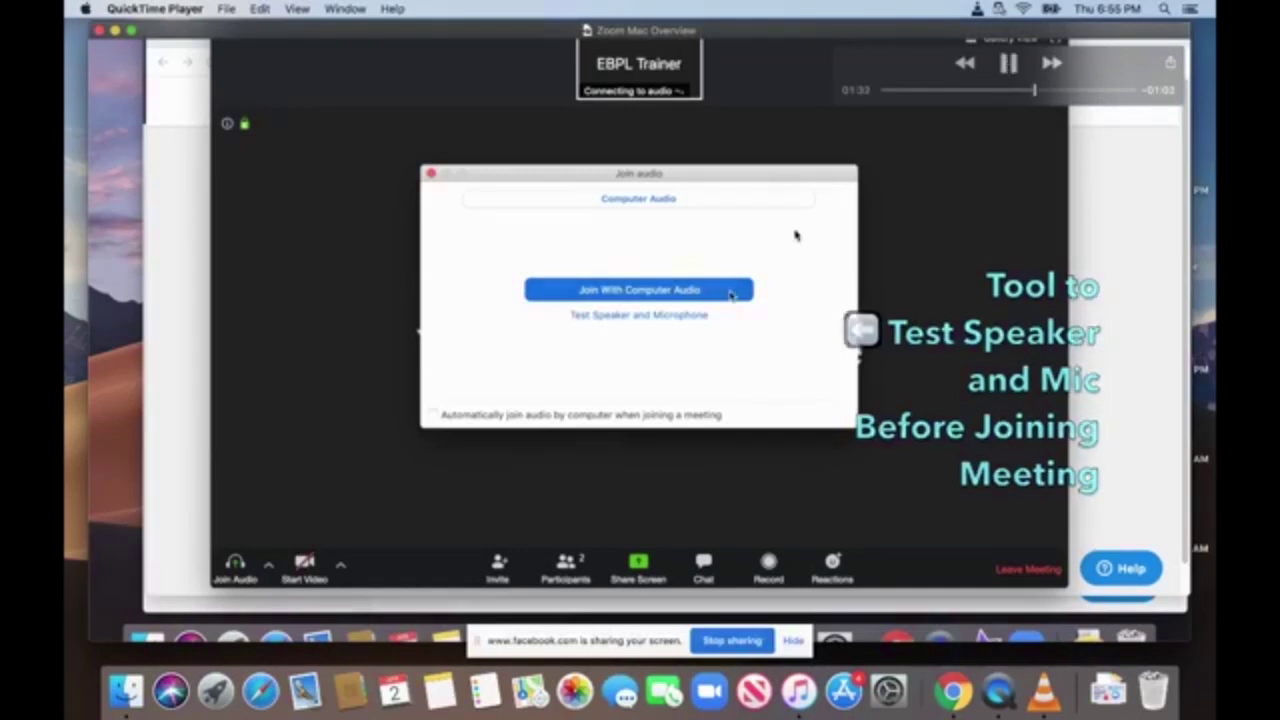
click(1007, 65)
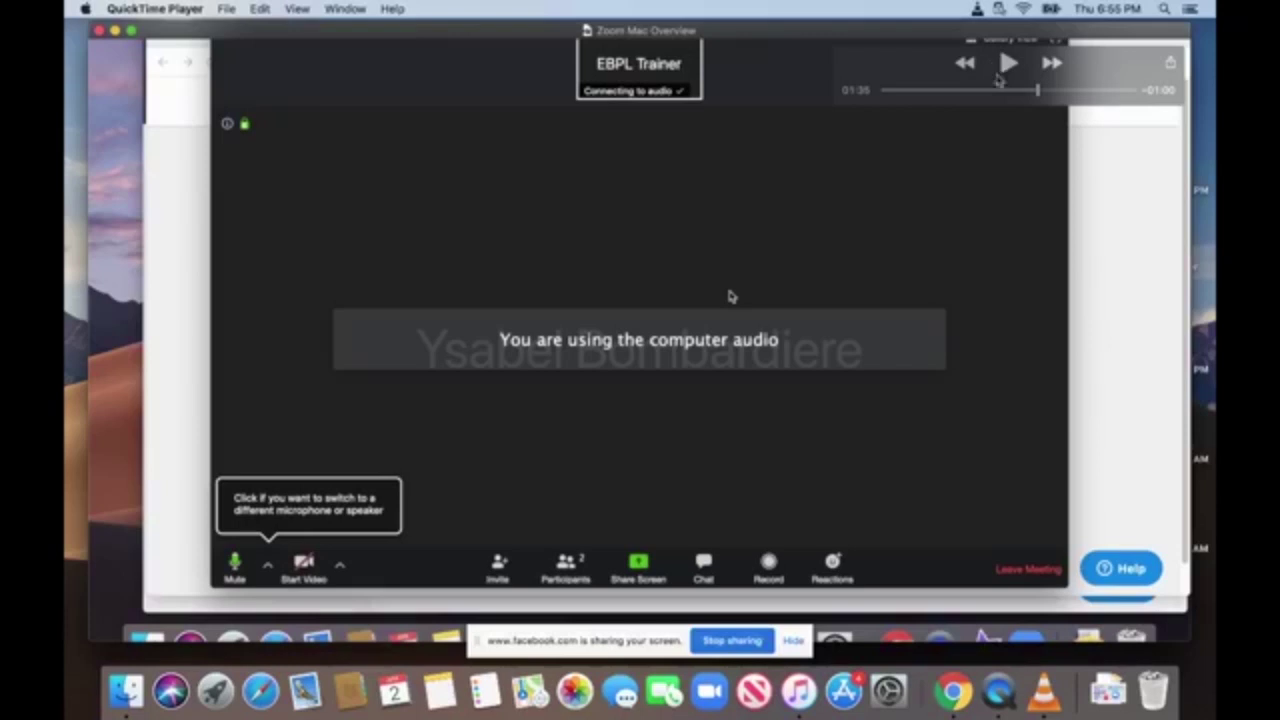
drag(1037, 91, 1032, 91)
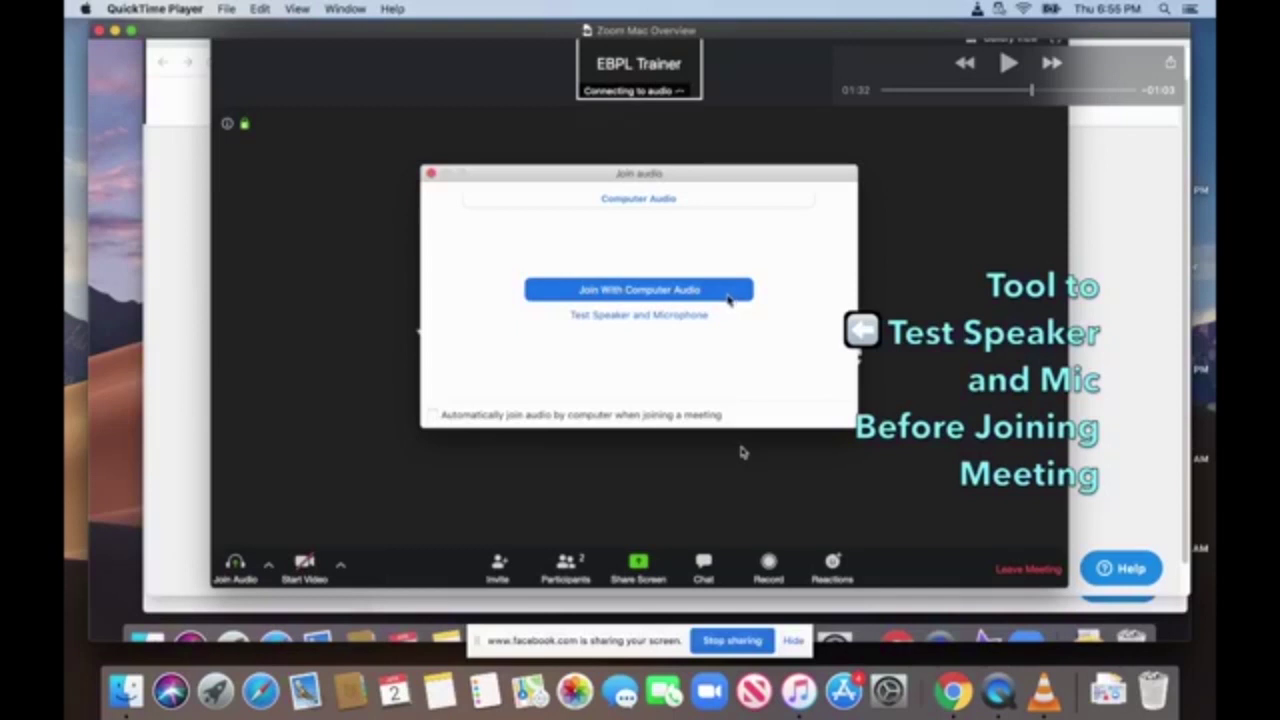
click(1009, 63)
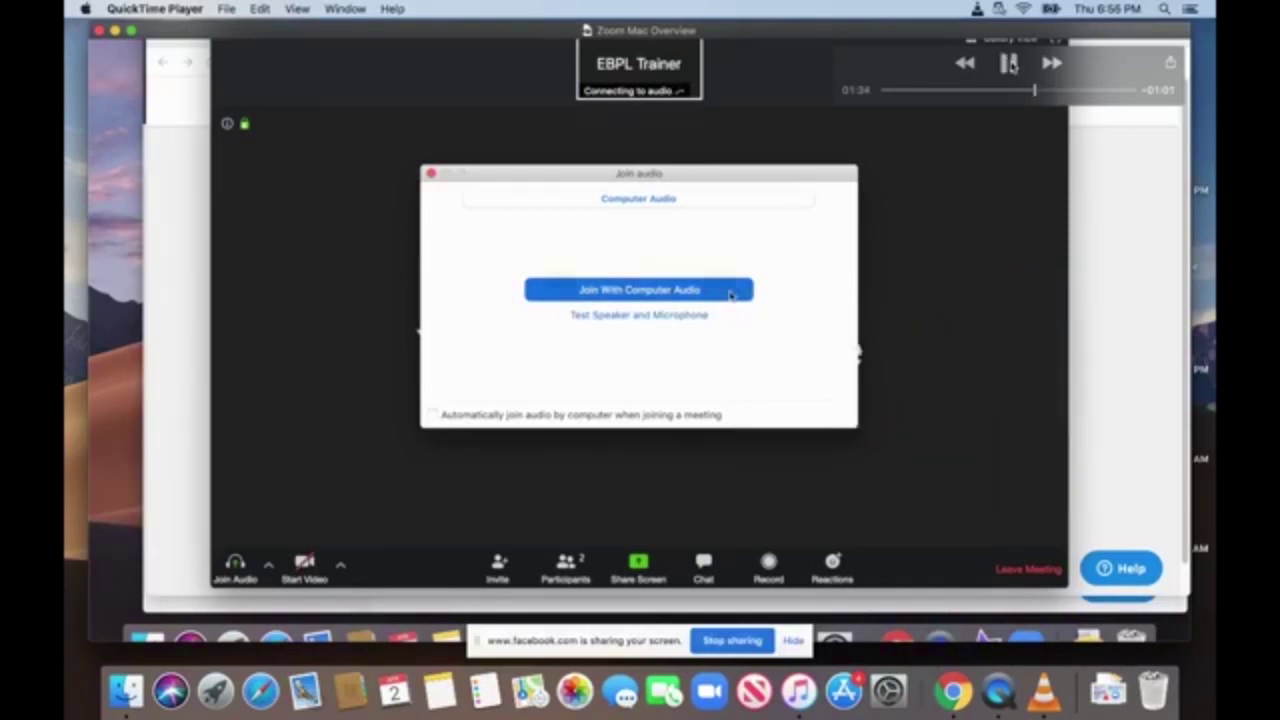
click(1009, 63)
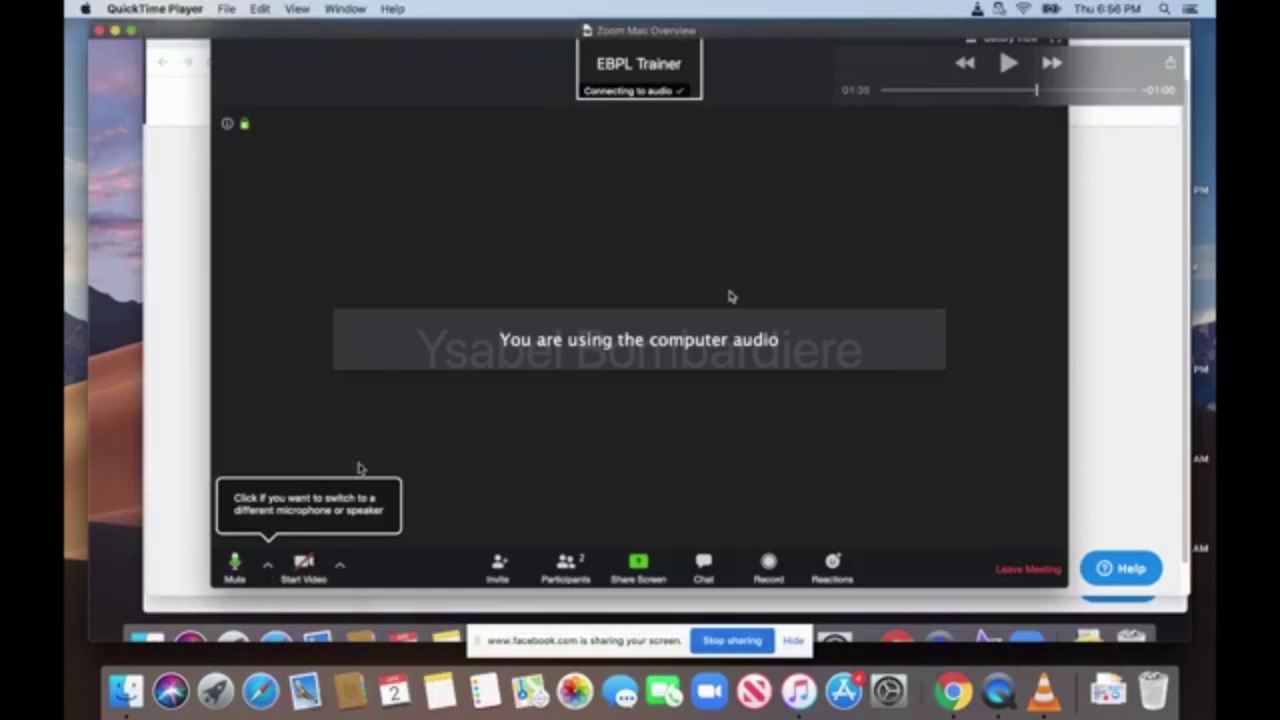
Pause the overview at 01:41 on the microphone mute step, then continue playing.
click(1007, 64)
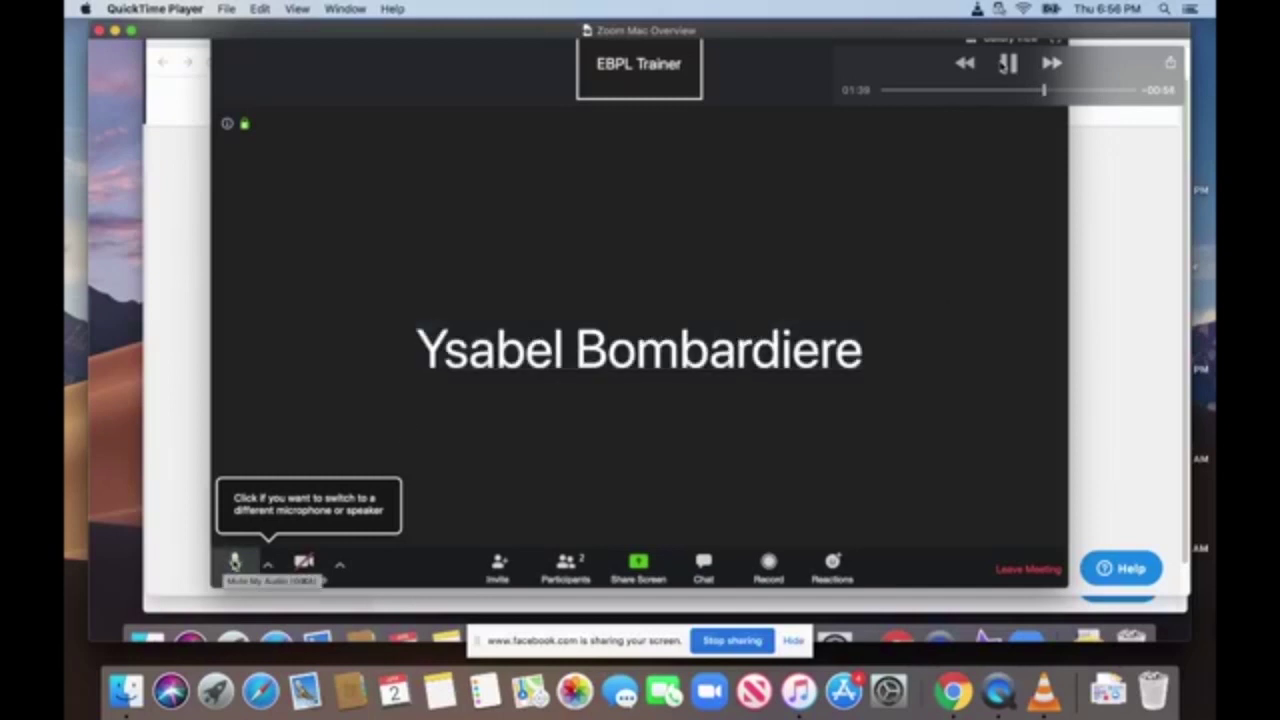
click(1007, 64)
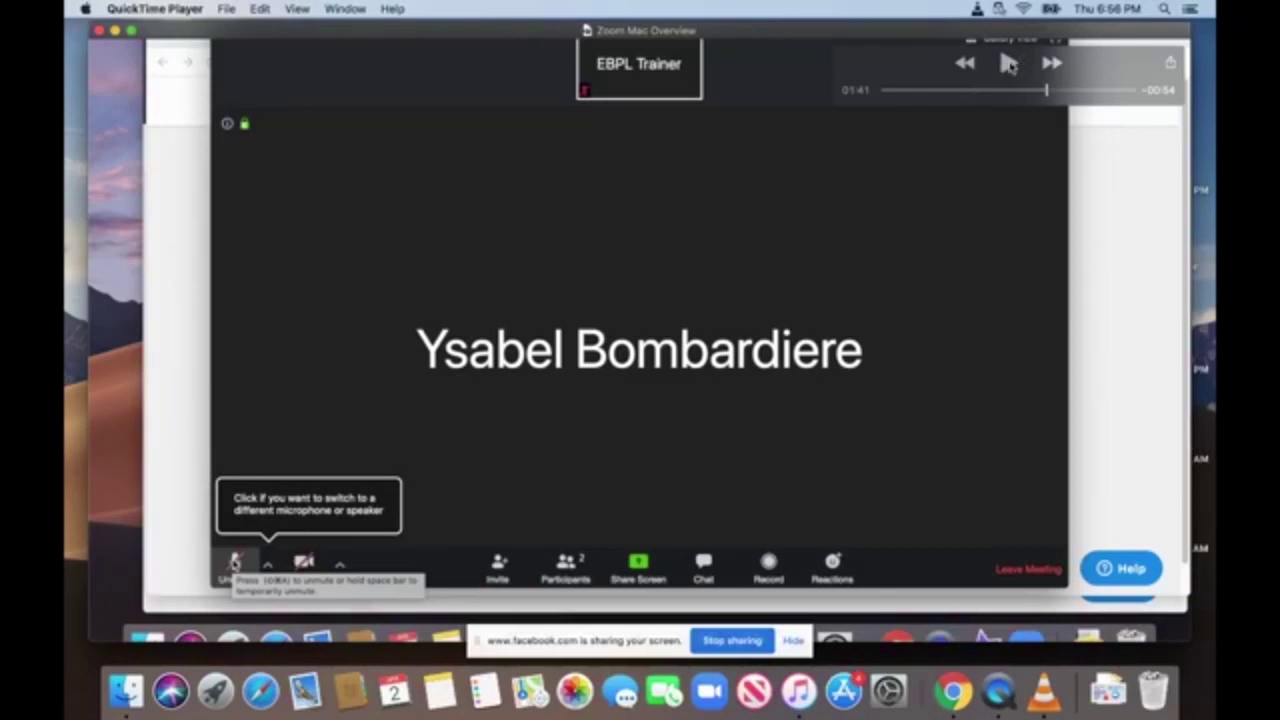
click(1009, 63)
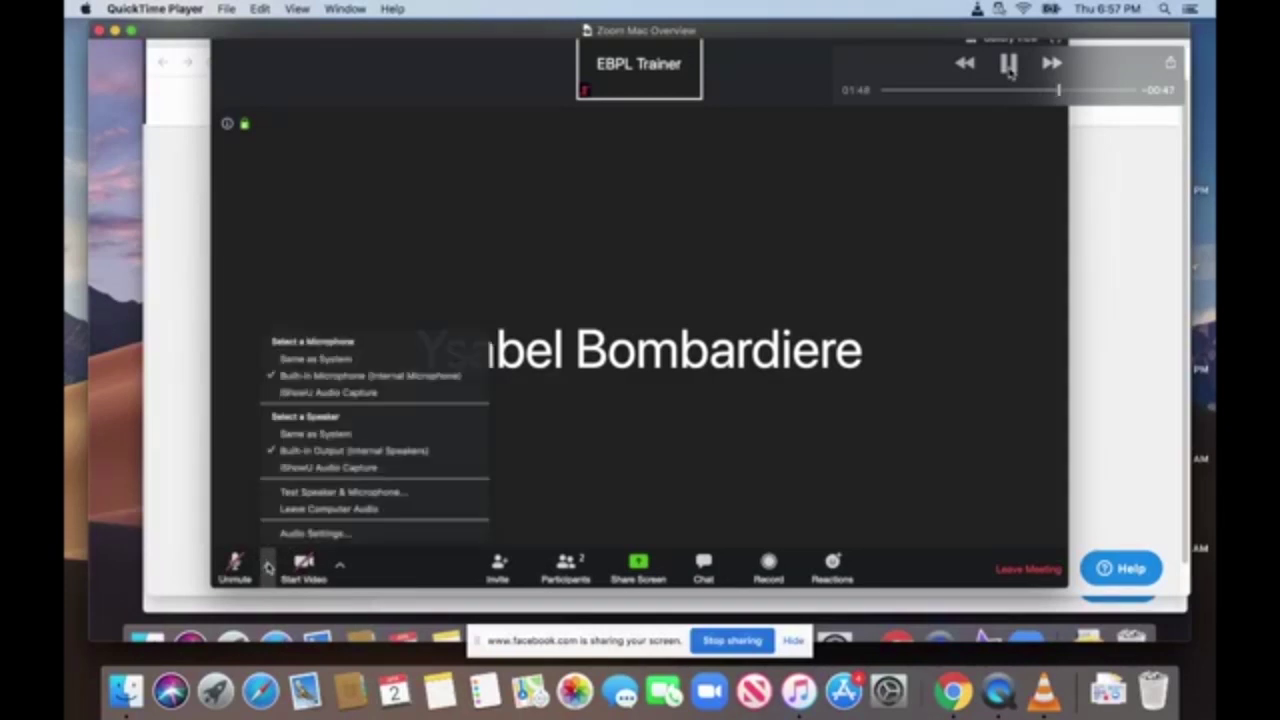
Pause on the audio options, then play on and pause at 01:57 on the camera menu.
click(1009, 65)
click(1008, 63)
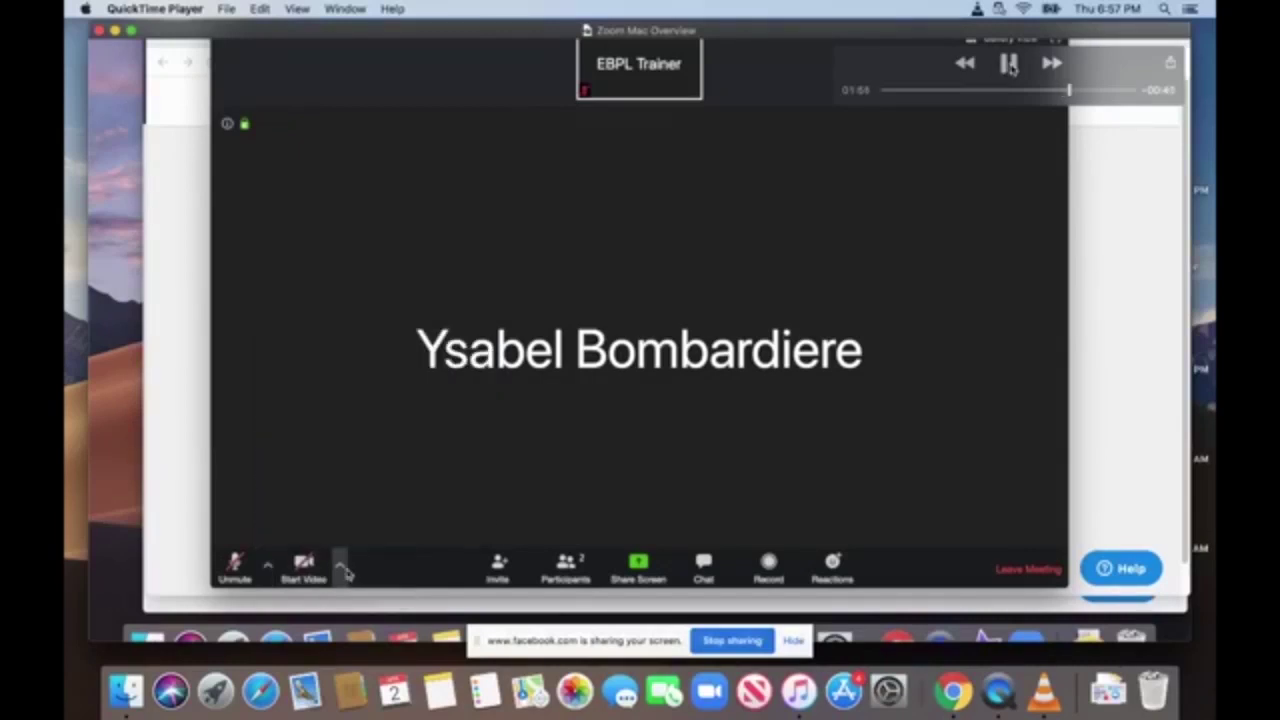
click(1009, 64)
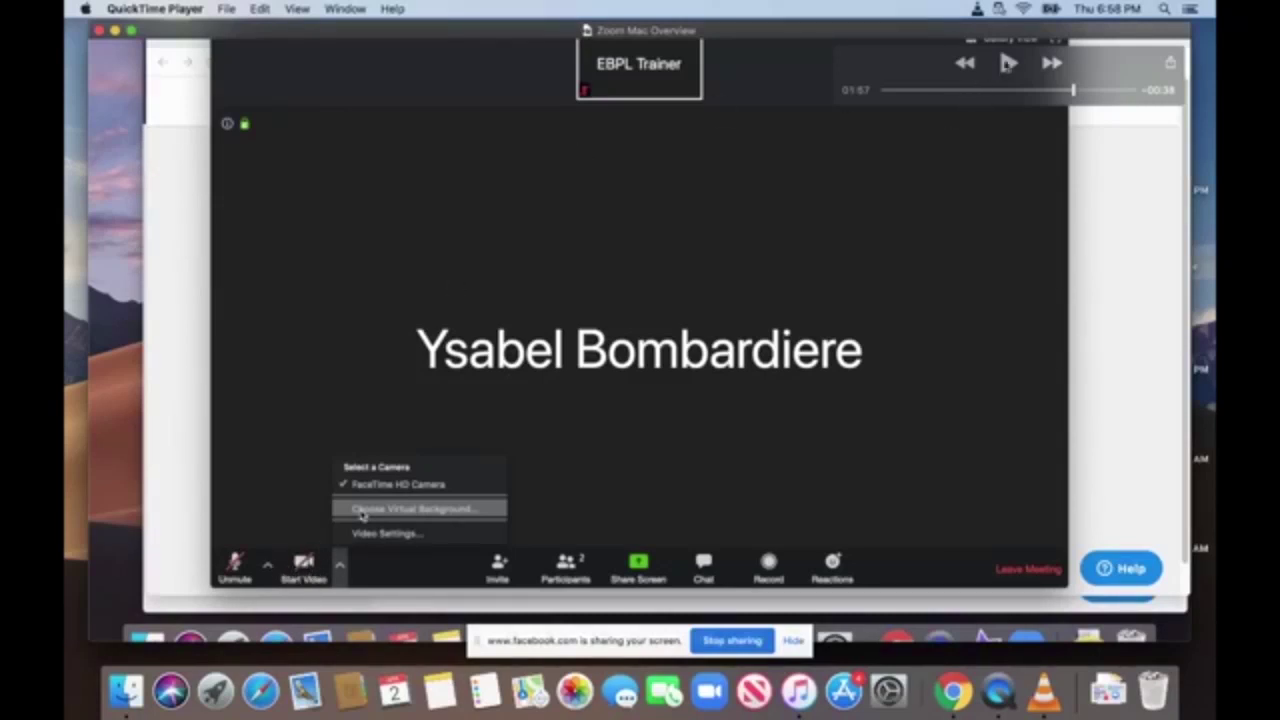
Pause at 02:04, rewind to 02:01 to rewatch the camera turning on, then keep playing.
click(1008, 64)
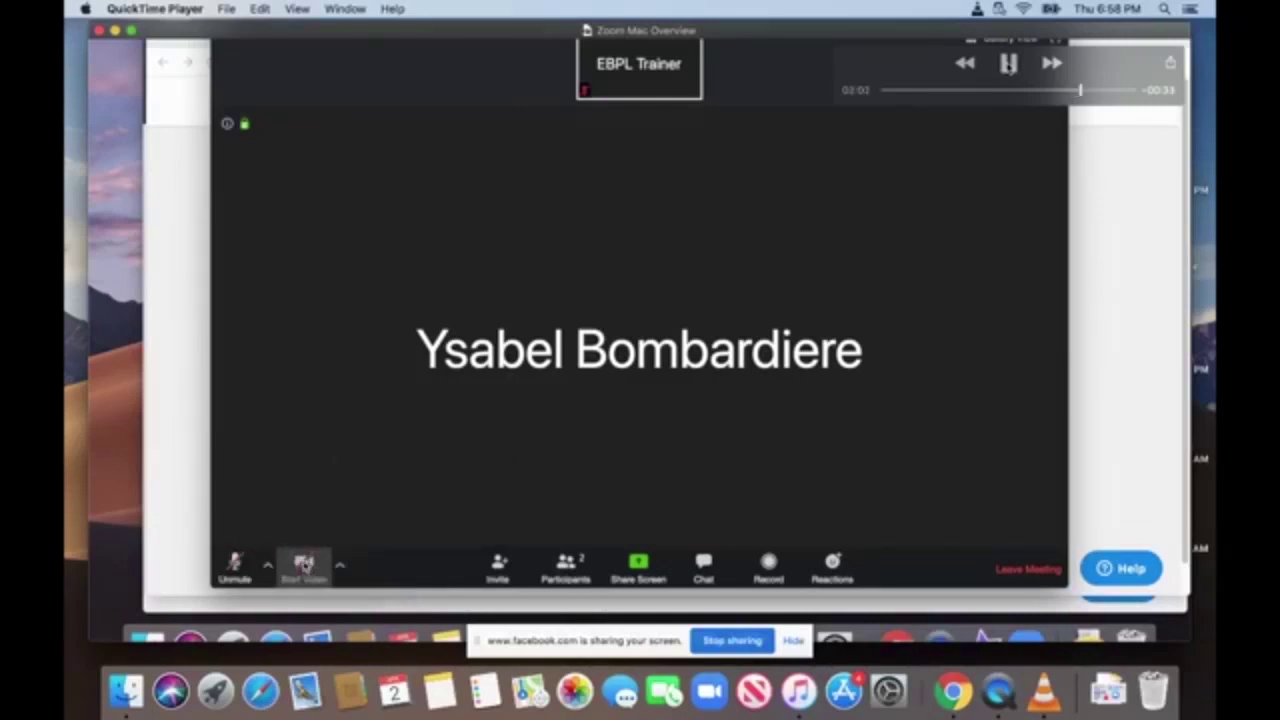
click(1008, 63)
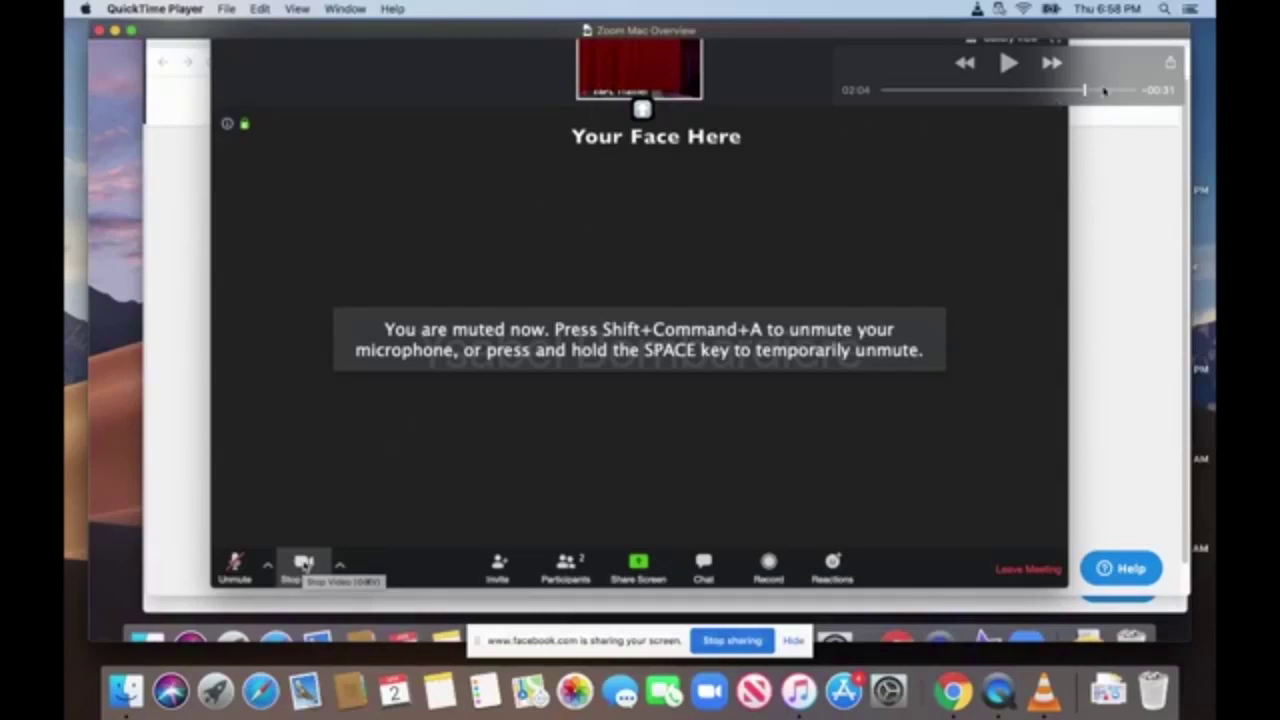
drag(1085, 90, 1078, 90)
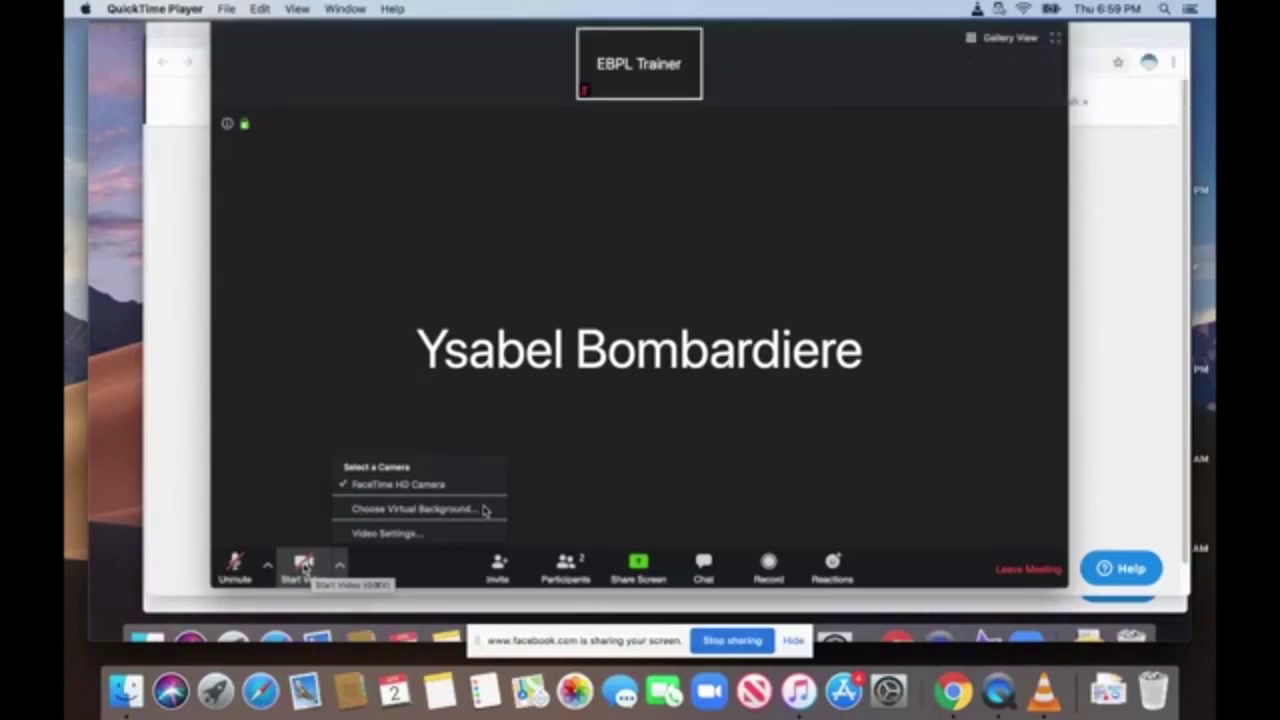
mouse_move(423, 509)
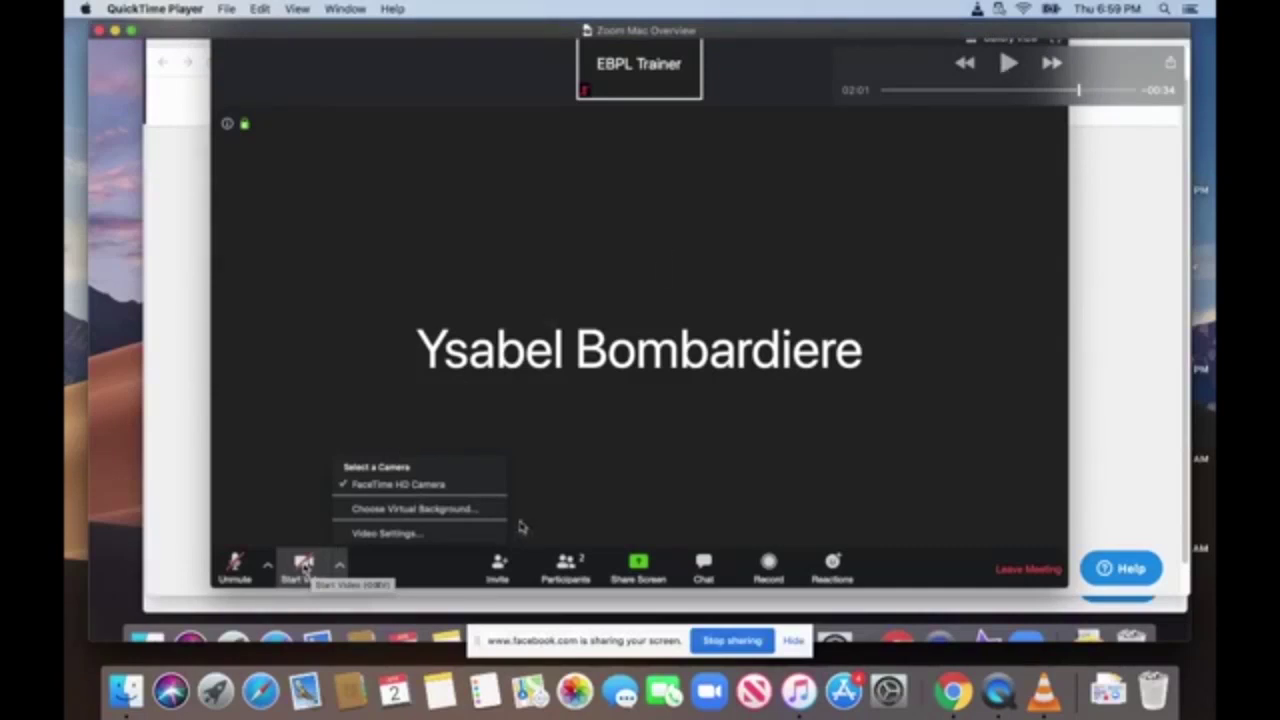
click(1012, 64)
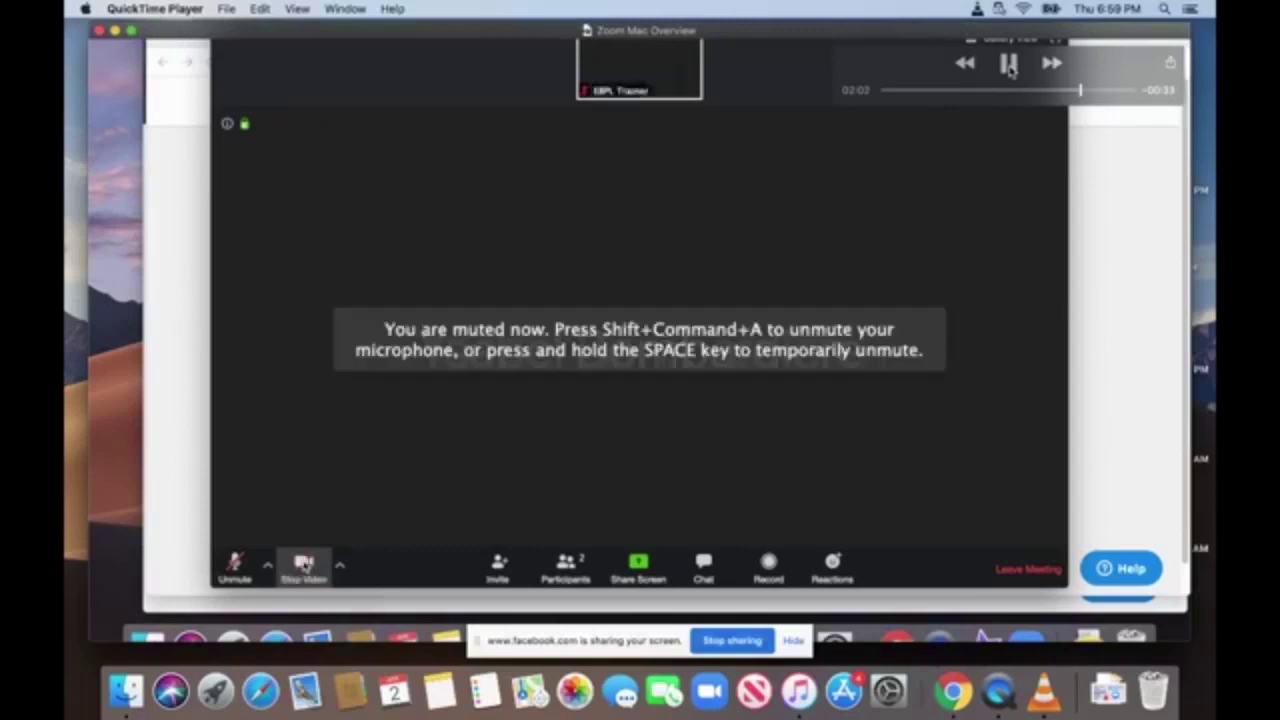
click(1009, 65)
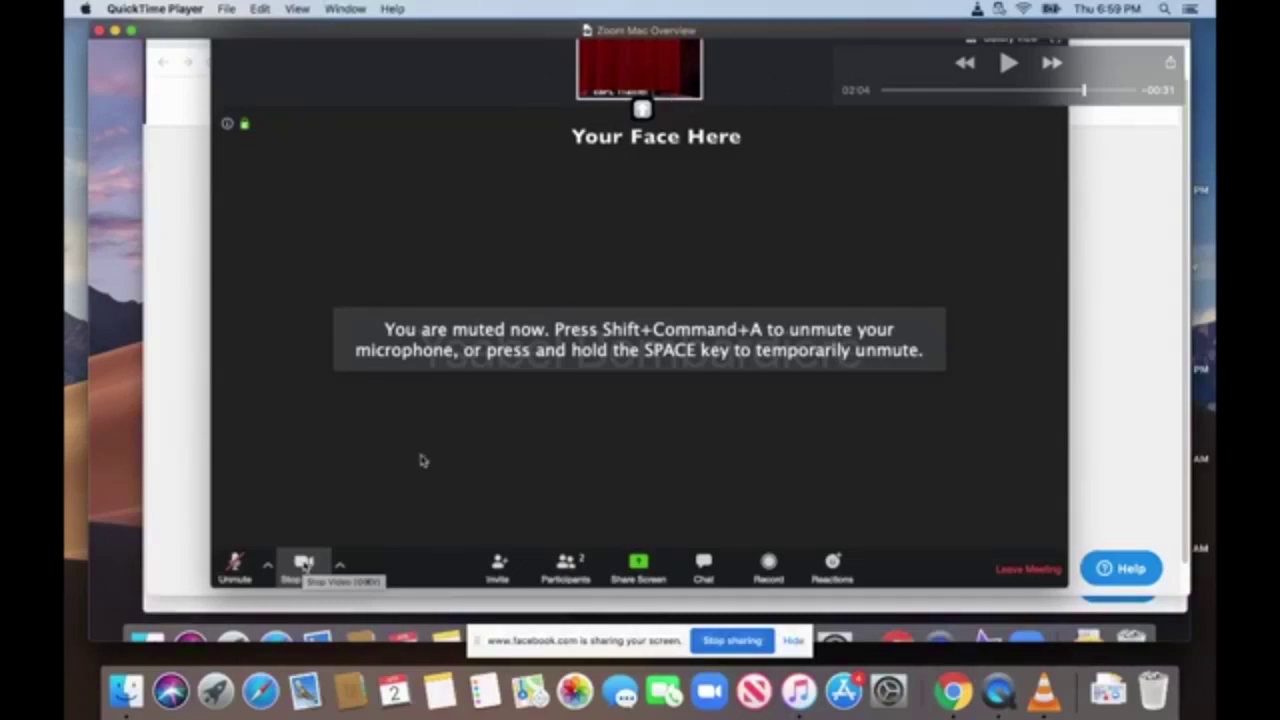
click(1008, 62)
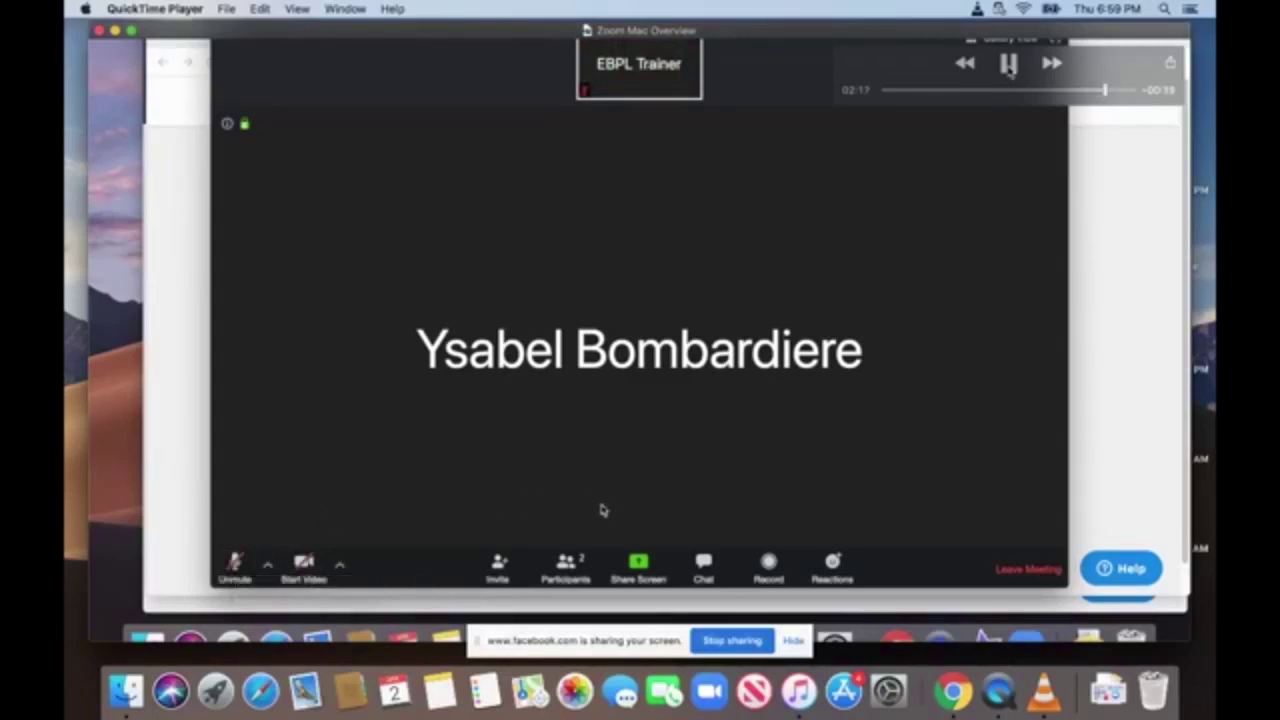
Pause on the Invite dialog, then play on and pause at 02:25.
click(1008, 64)
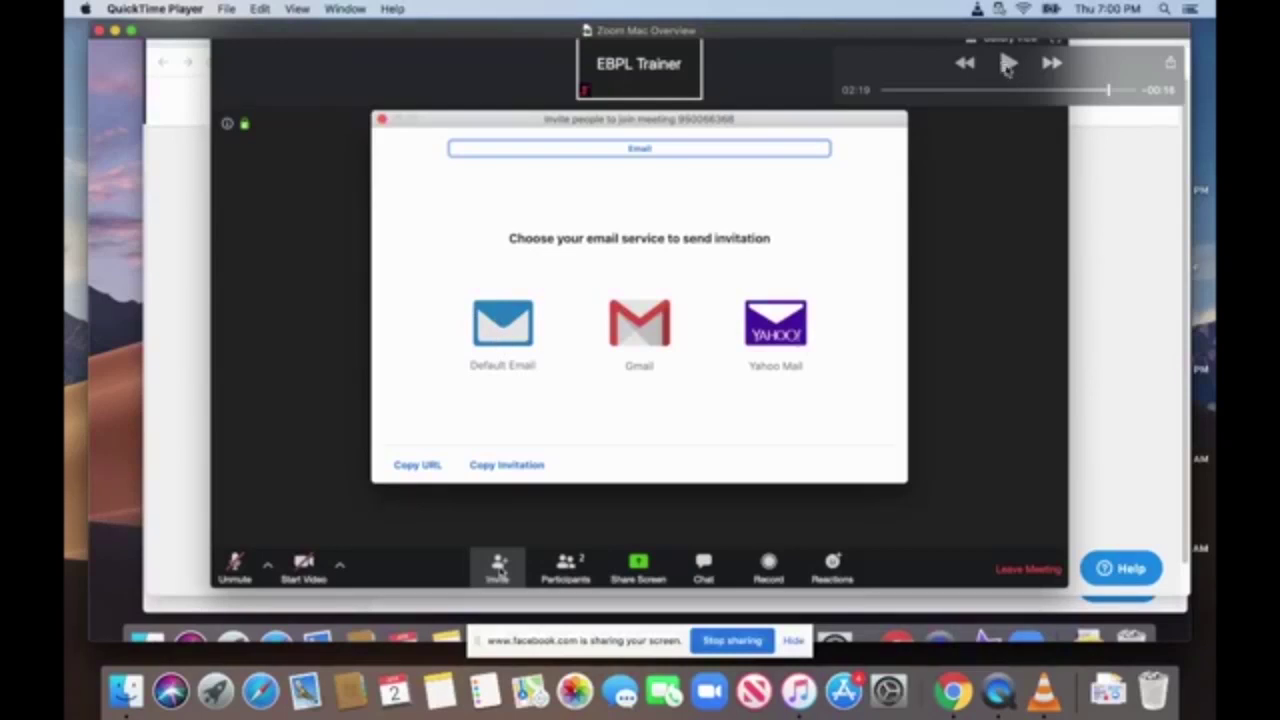
click(1007, 64)
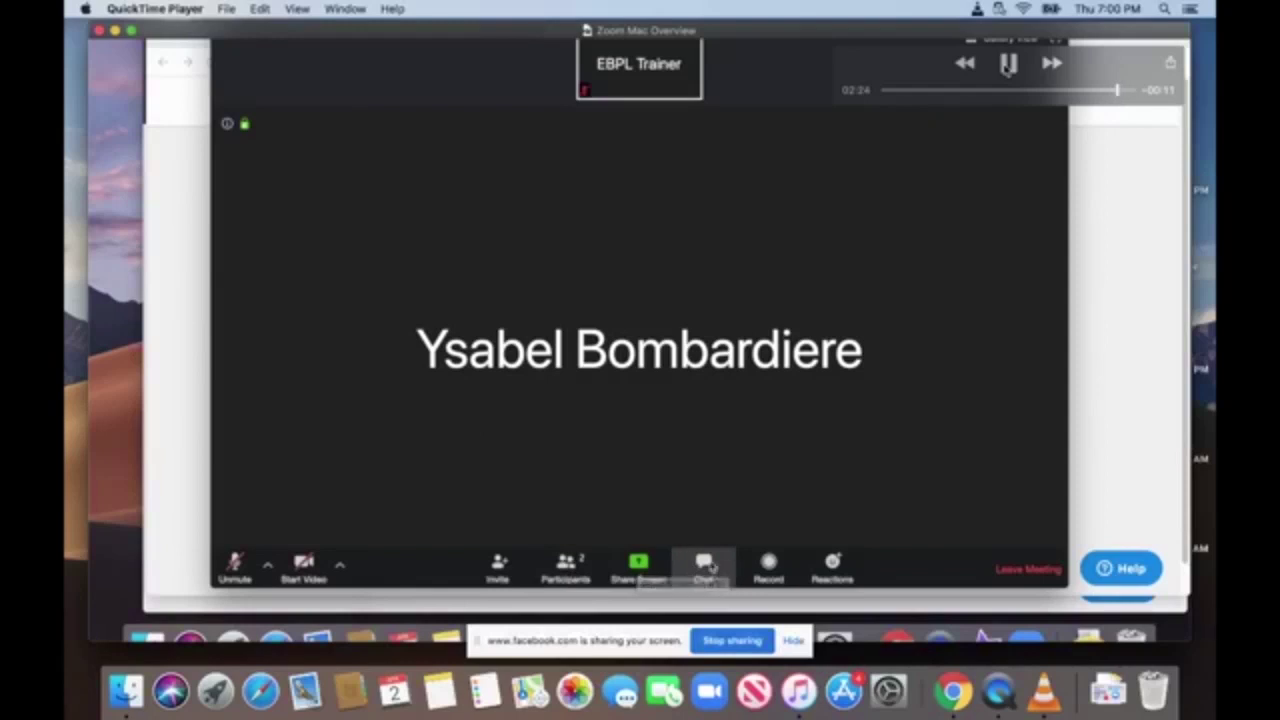
click(1007, 64)
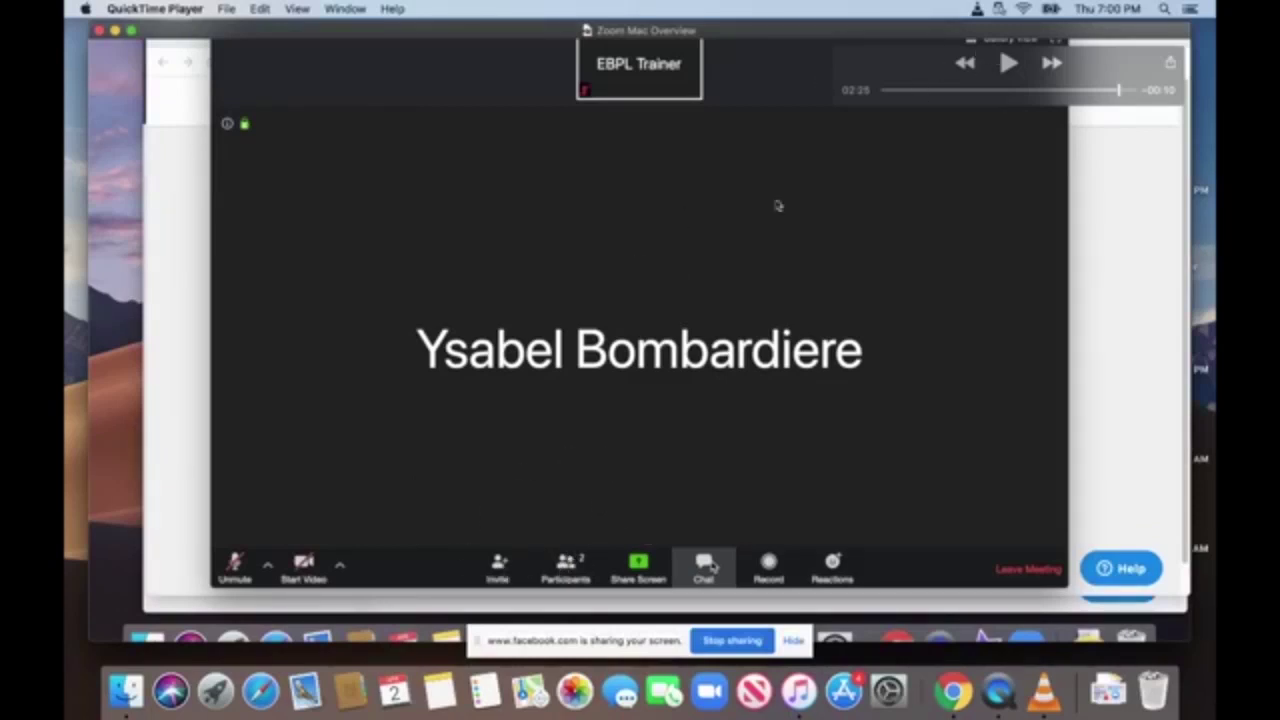
Play the overview briefly to 02:27 and pause it again.
click(1008, 66)
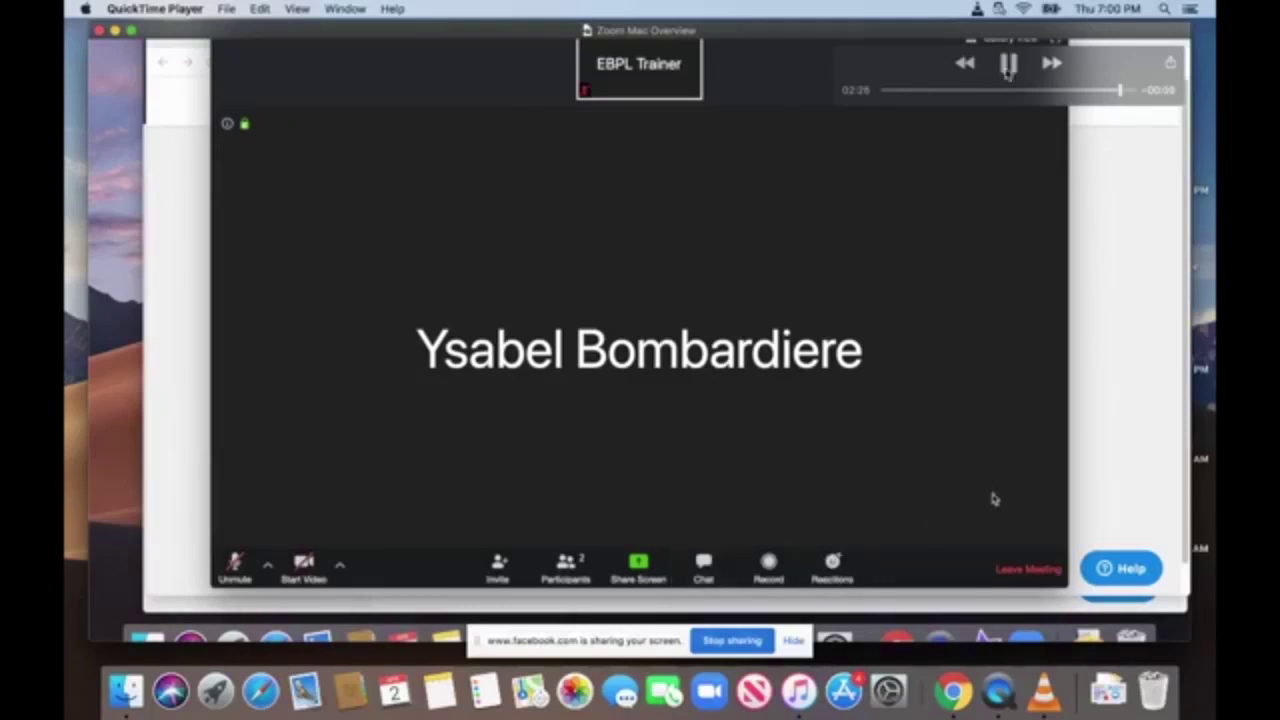
click(1008, 66)
Pause the overview at the Leave Meeting prompt and drag the playhead back to 02:24.
click(1008, 63)
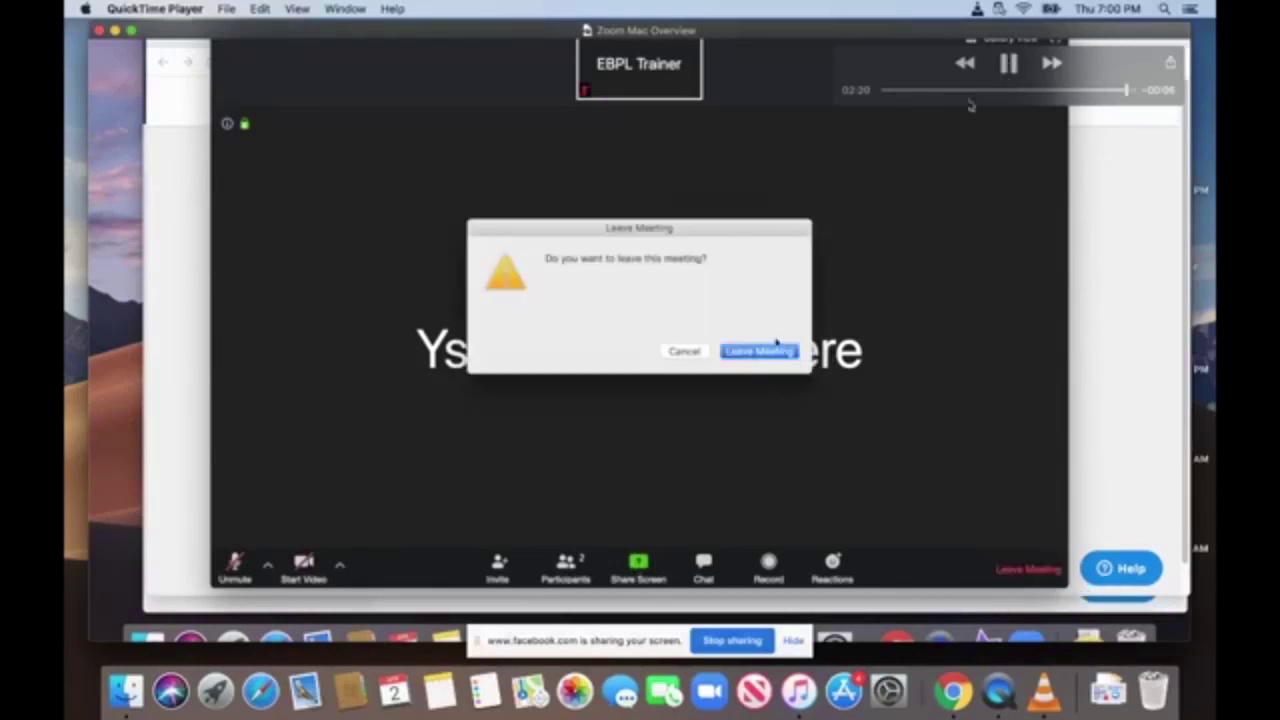
click(1007, 63)
drag(1126, 90, 1117, 90)
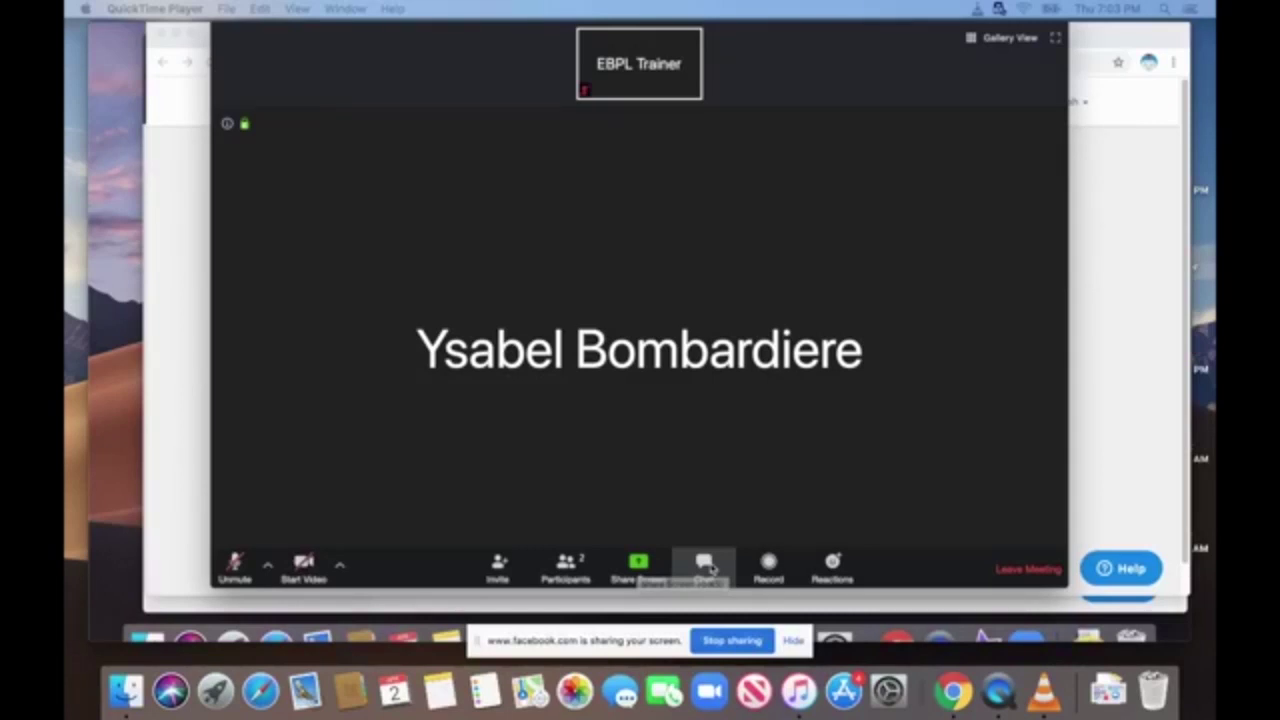
mouse_move(580, 29)
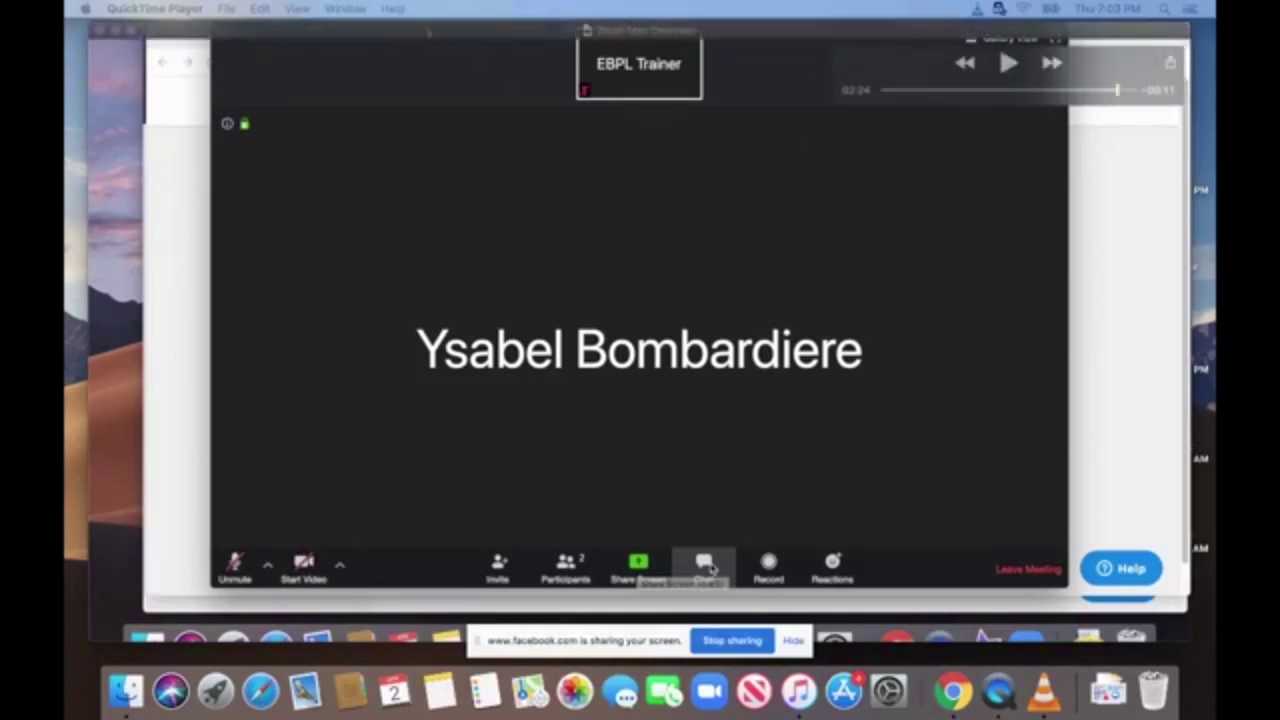
drag(710, 568, 1175, 567)
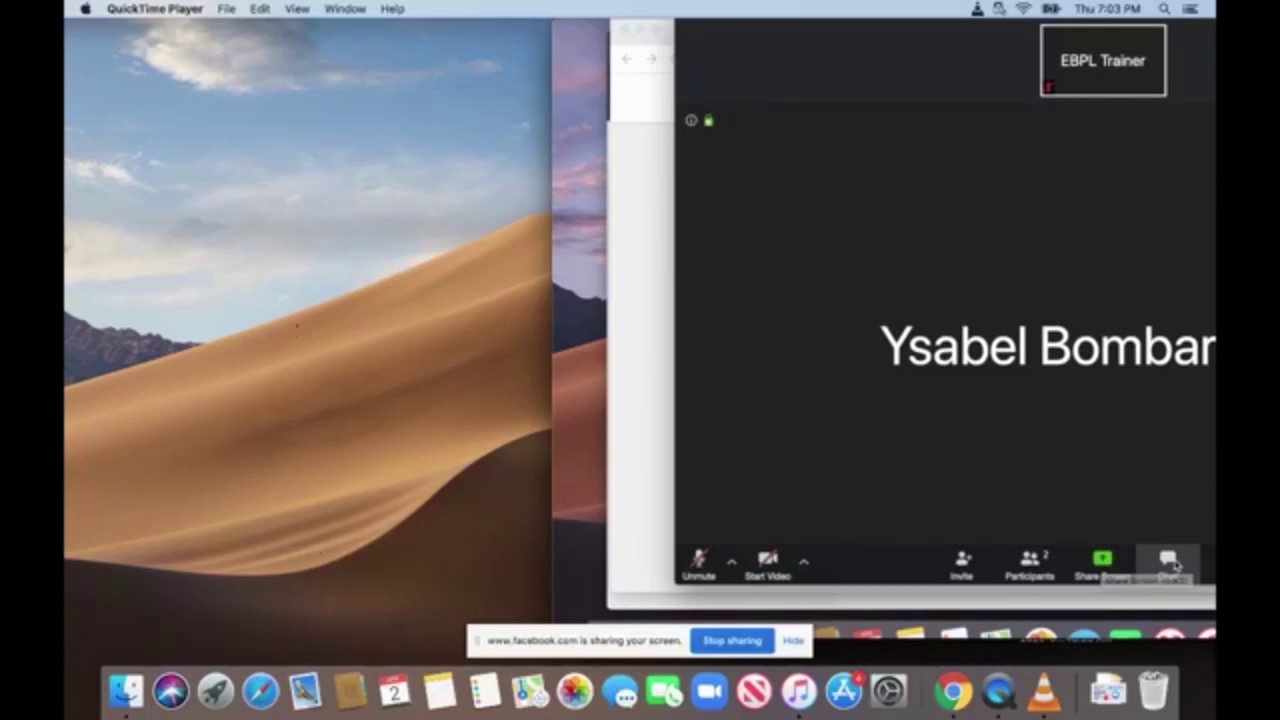
drag(751, 31, 203, 40)
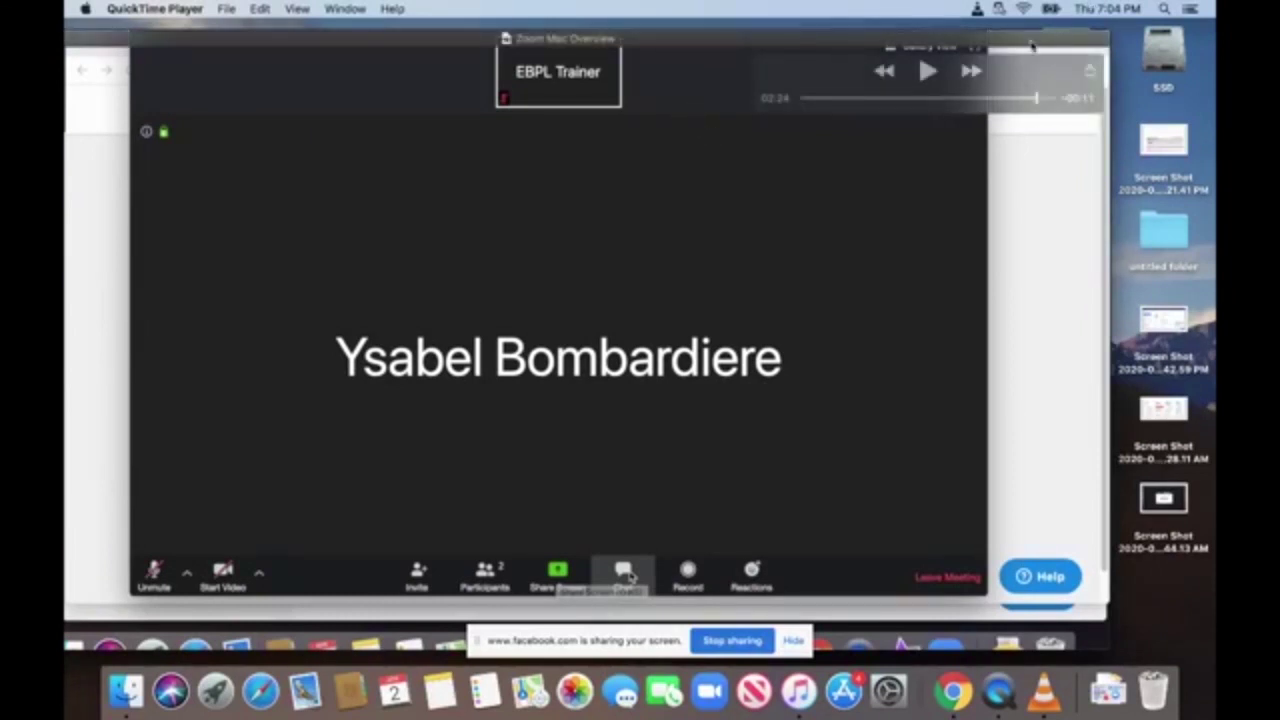
drag(1035, 50, 1128, 45)
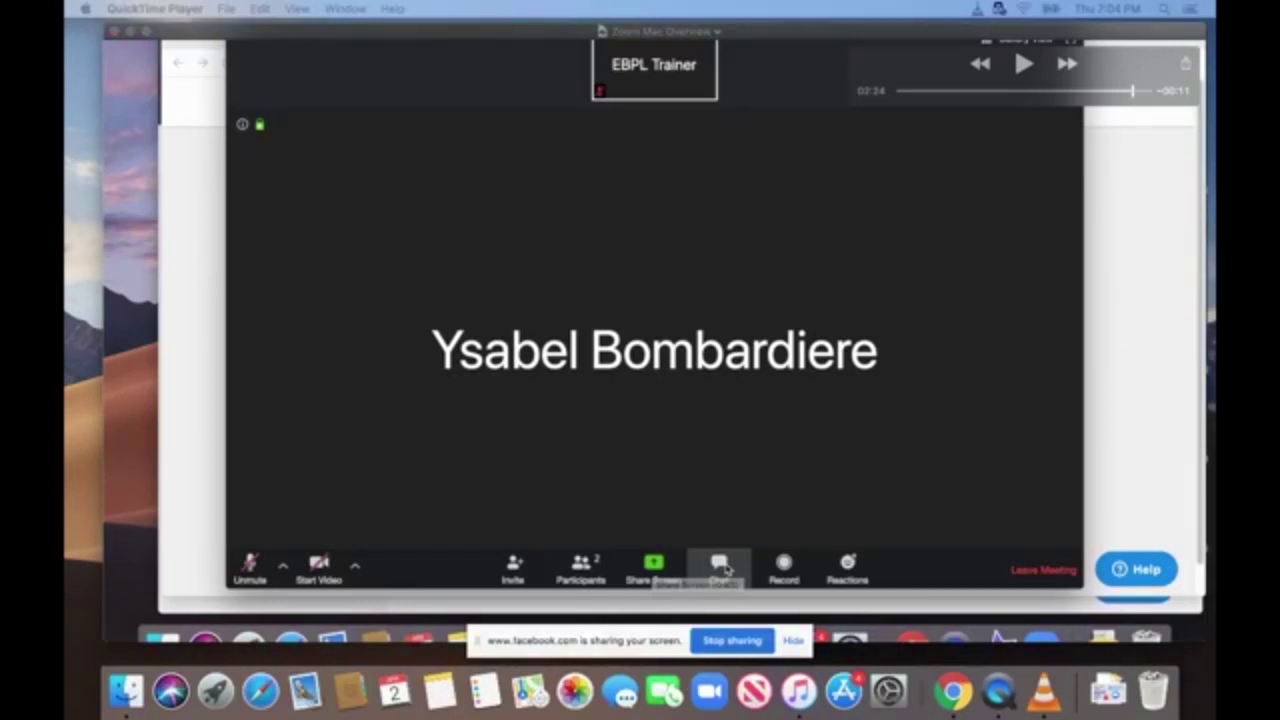
mouse_move(725, 568)
mouse_down()
mouse_move(709, 568)
mouse_move(710, 588)
mouse_move(709, 572)
mouse_up()
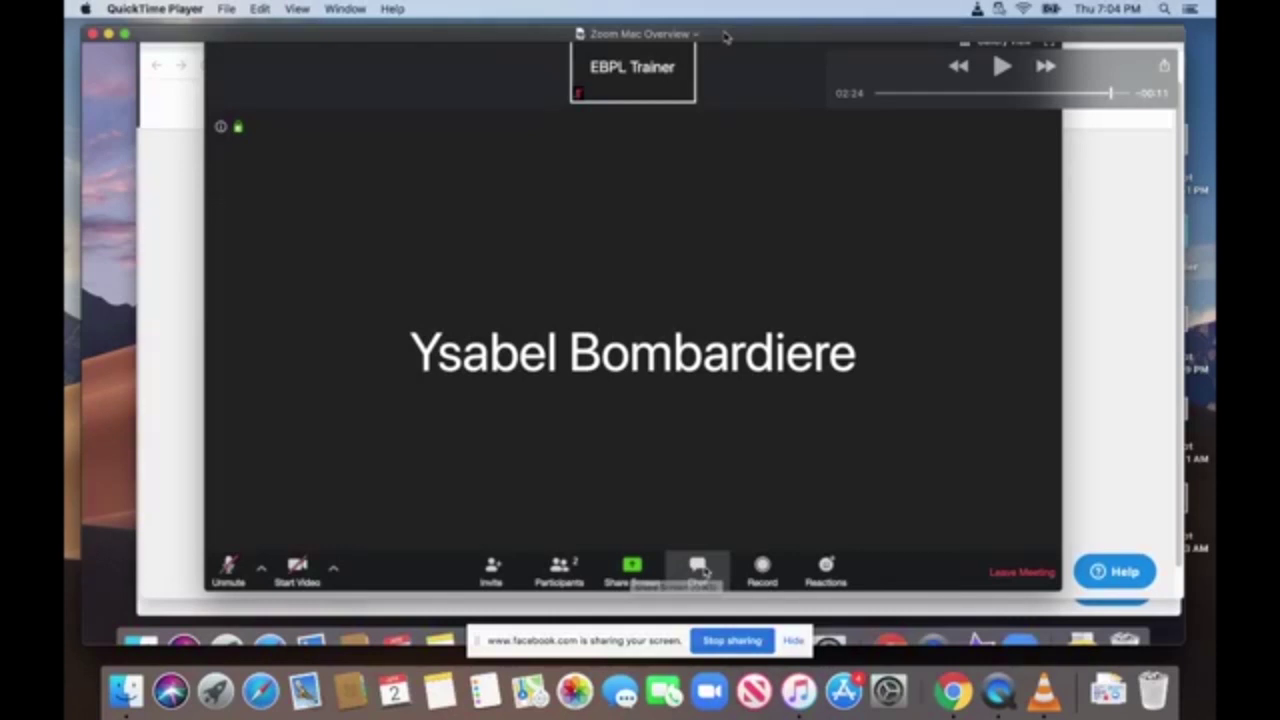
mouse_move(726, 37)
mouse_down()
mouse_move(585, 150)
mouse_move(821, 45)
mouse_move(688, 50)
mouse_move(709, 57)
mouse_move(723, 31)
mouse_move(728, 52)
mouse_up()
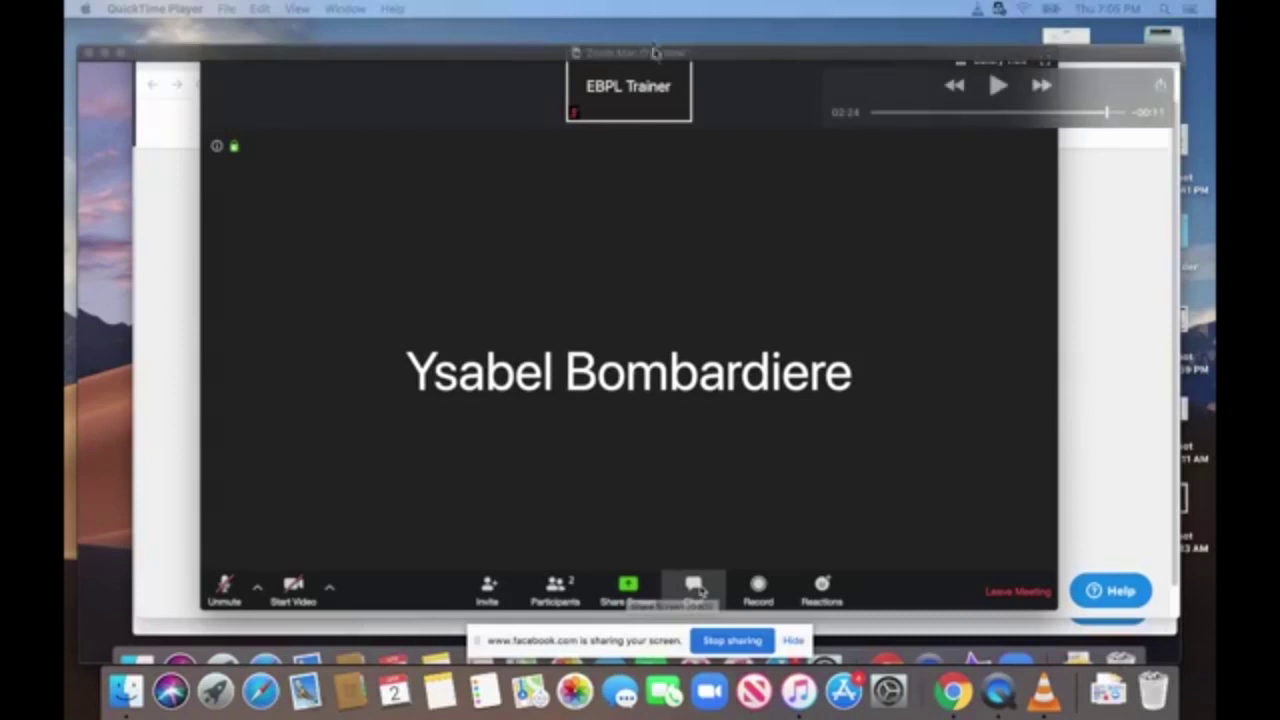
drag(657, 55, 713, 55)
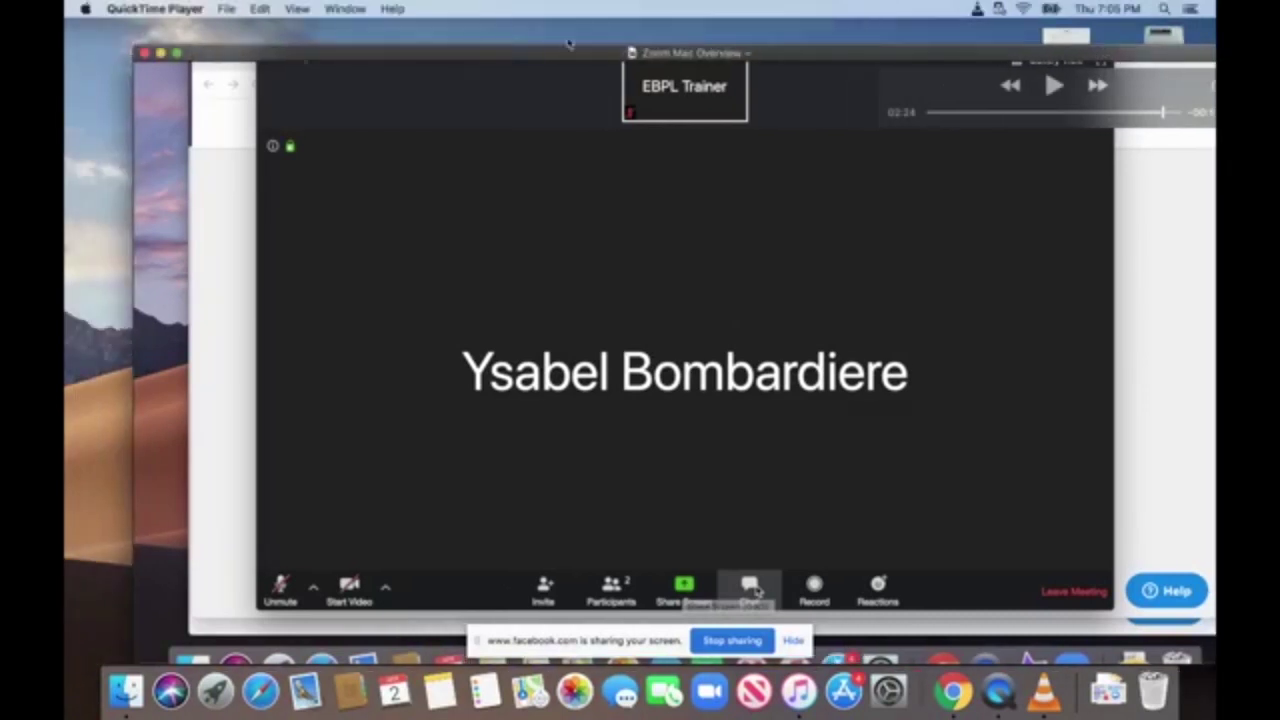
Minimize the QuickTime video and bring Chrome's Zoom Personal Meeting Room page into place.
click(160, 54)
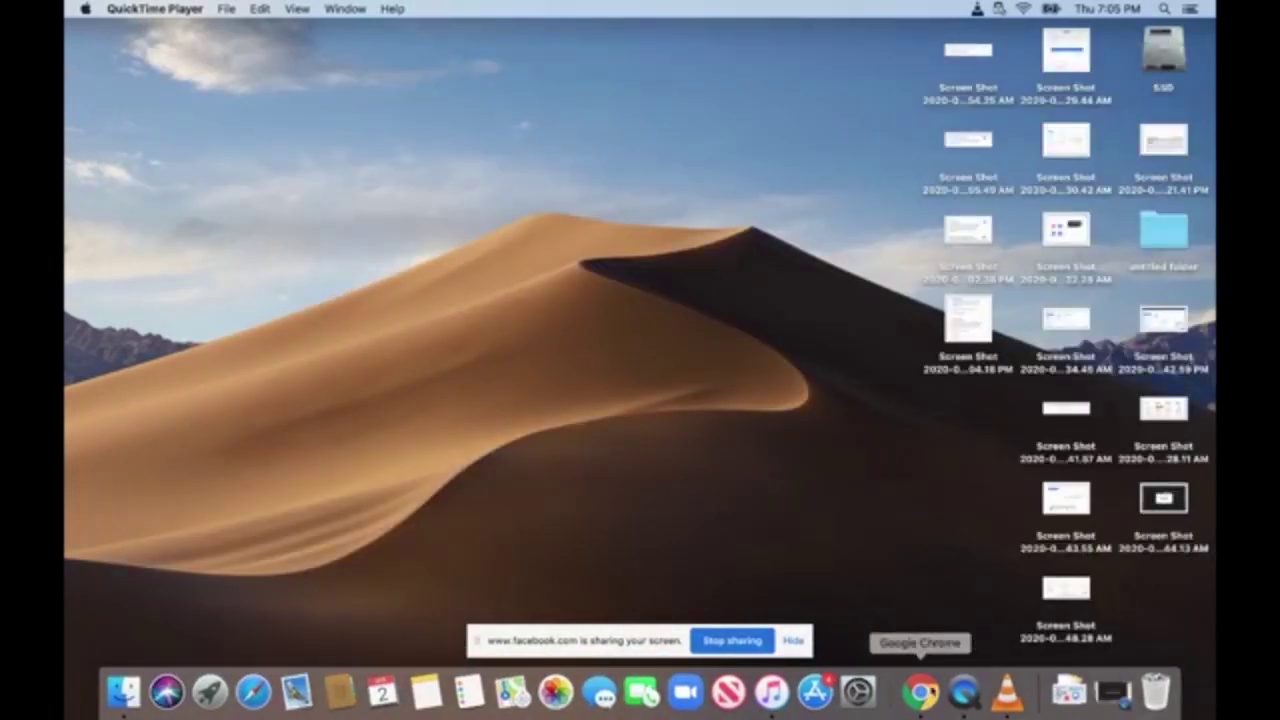
click(921, 692)
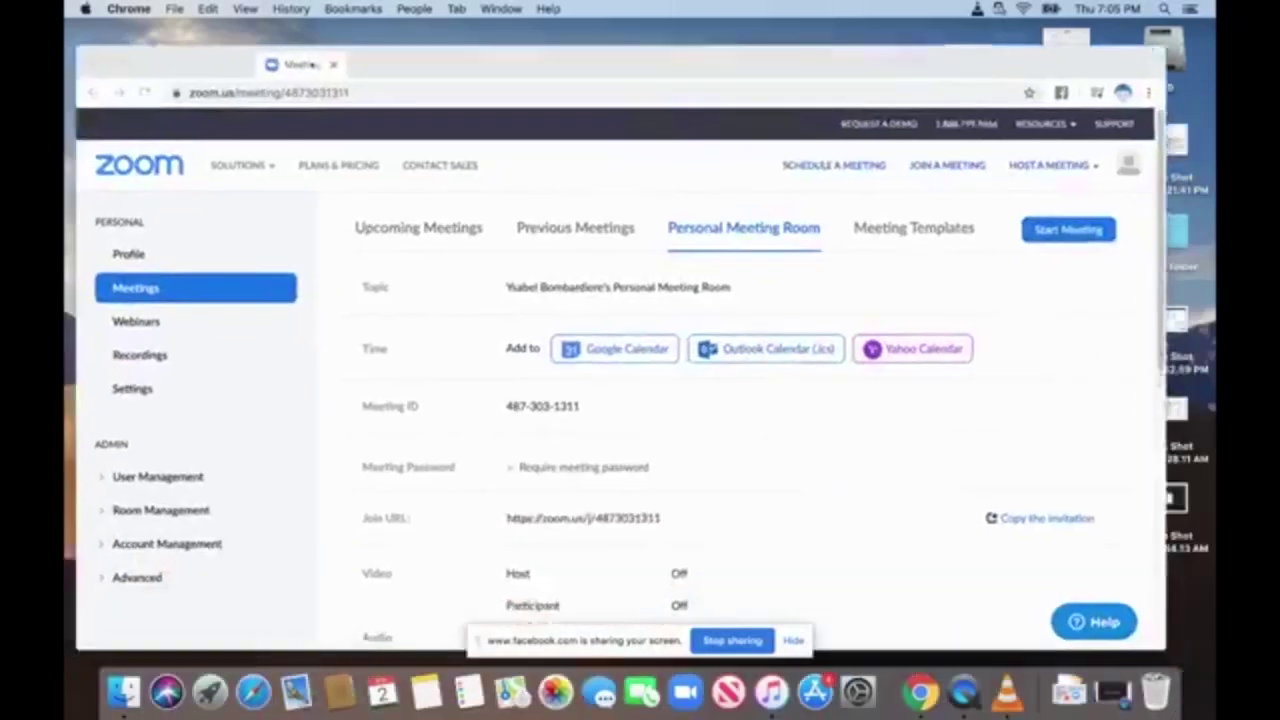
drag(358, 50, 329, 47)
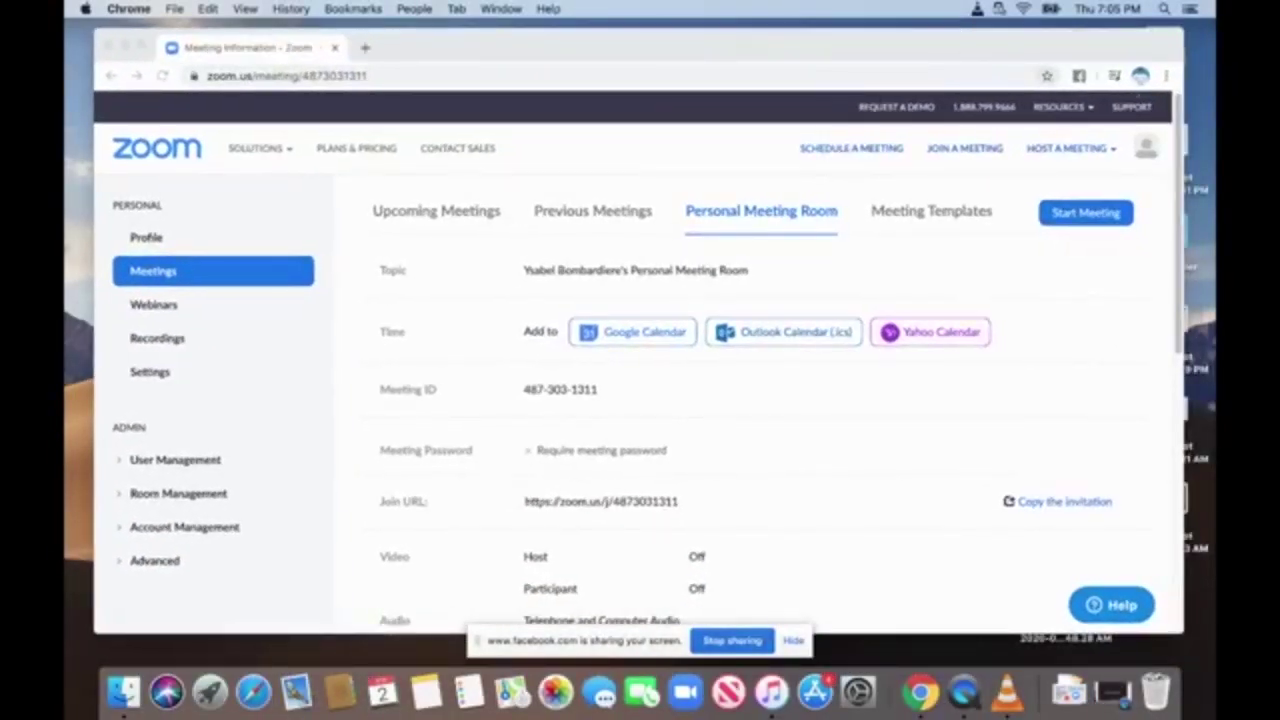
drag(499, 43, 490, 41)
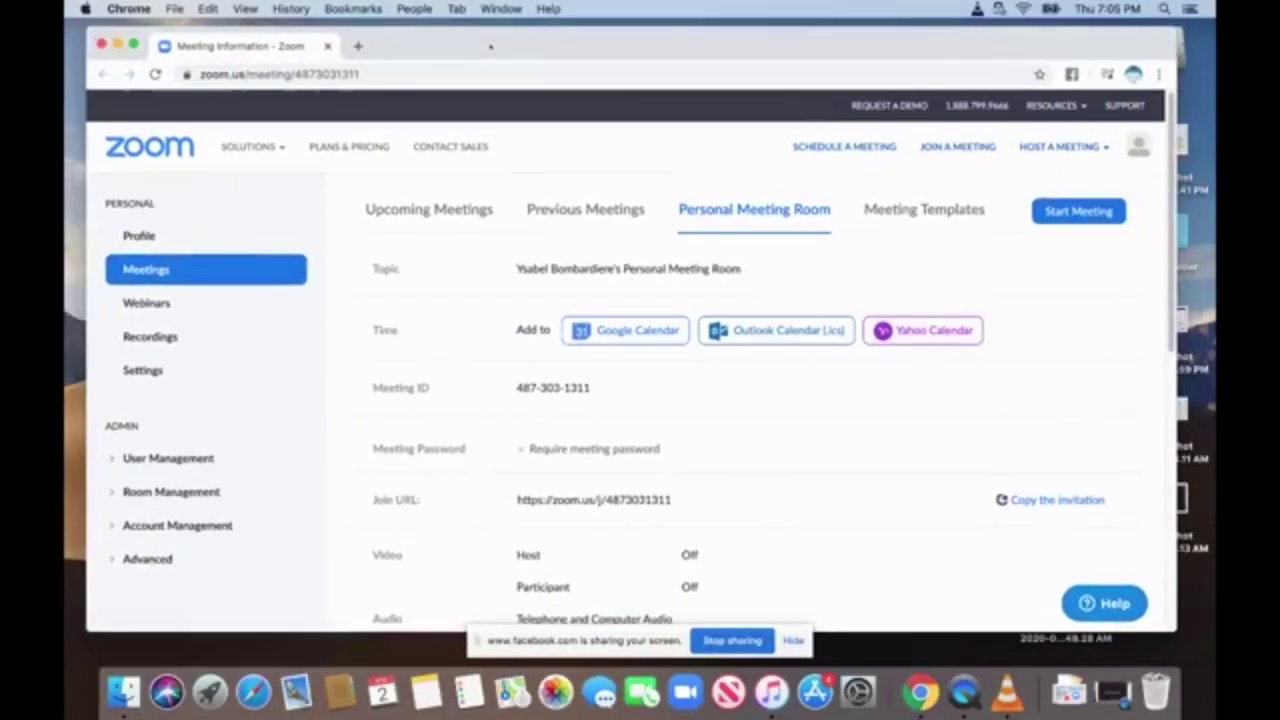
click(358, 46)
Close the Zoom meeting information tab and run a Google search for 'zoom'.
click(326, 47)
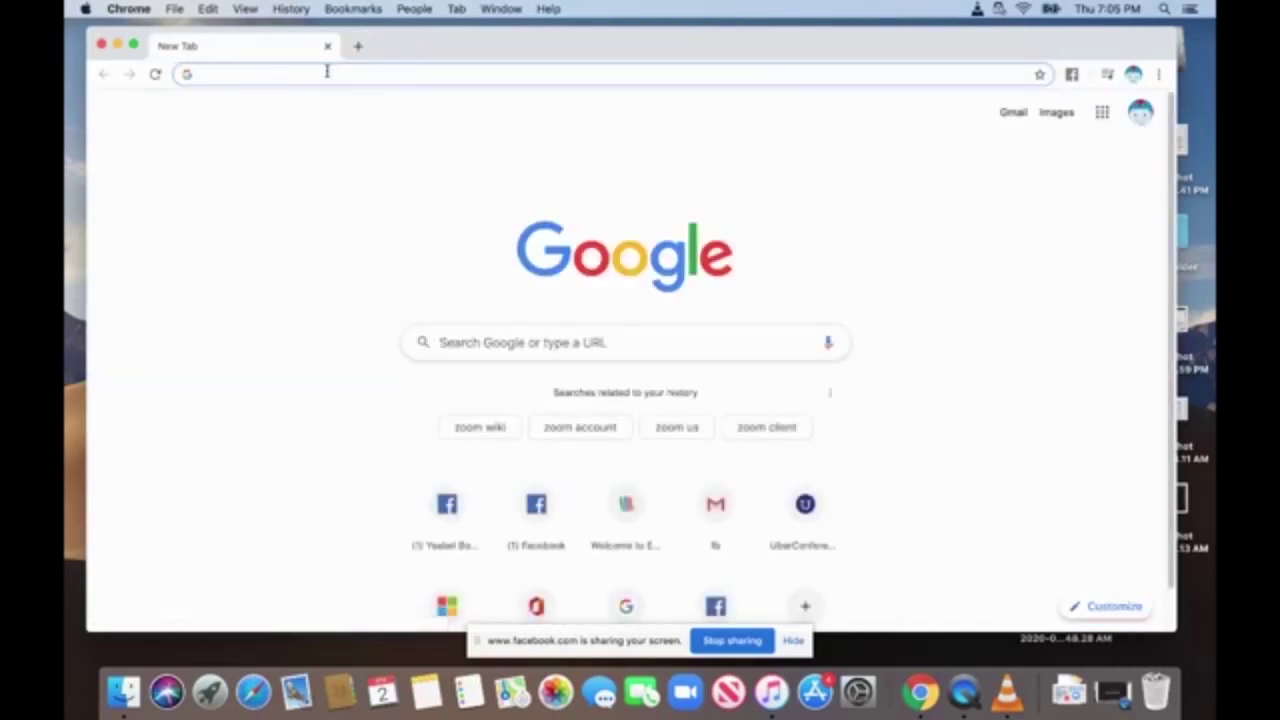
text(zoom)
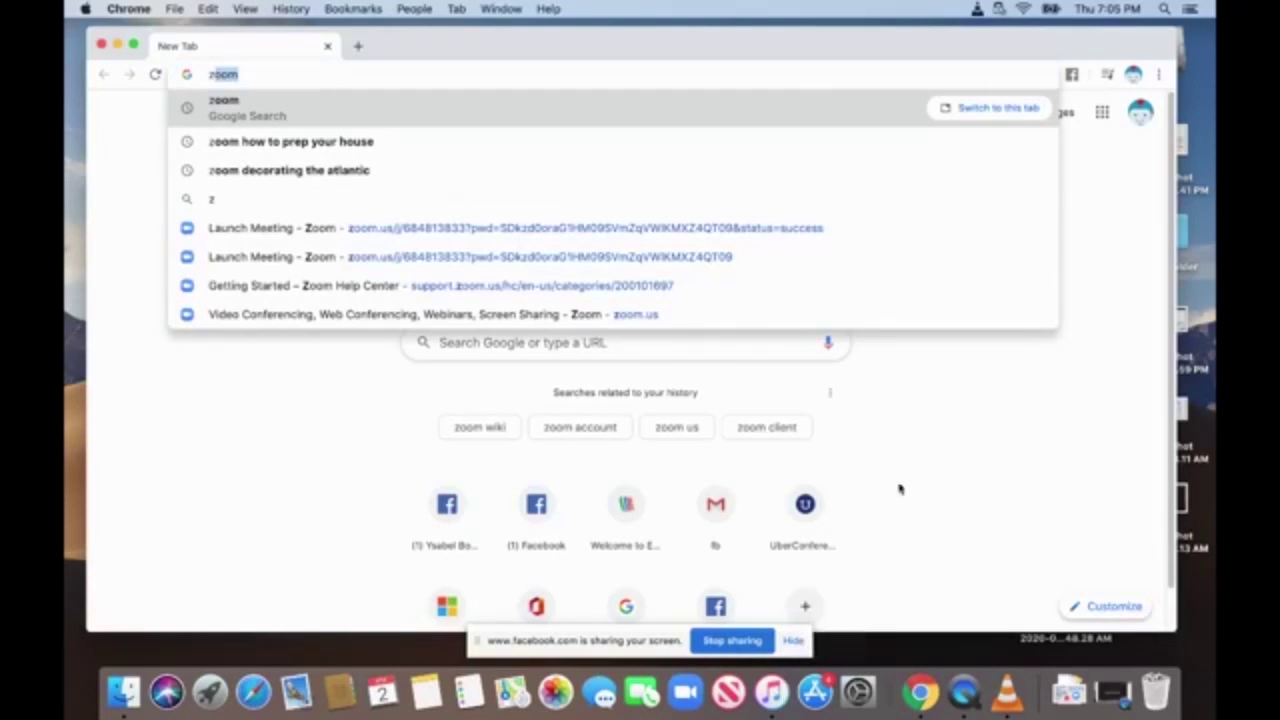
click(689, 320)
click(687, 343)
text(zoom)
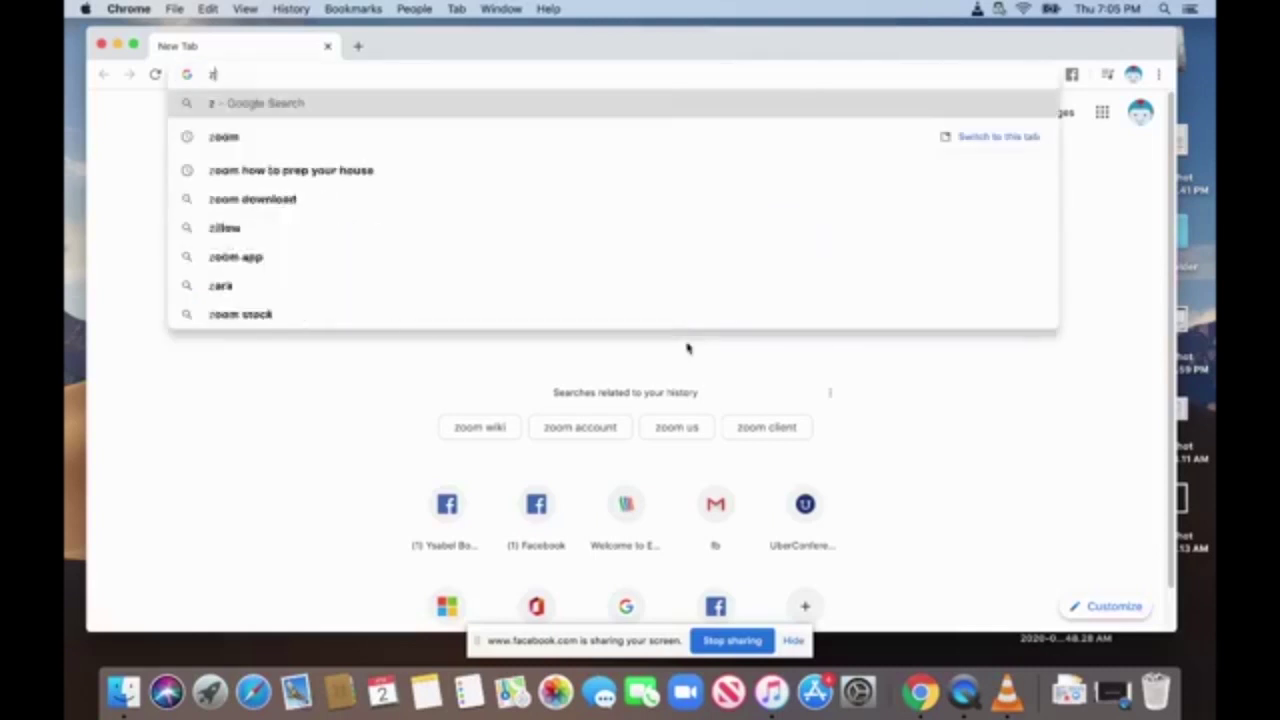
key(Return)
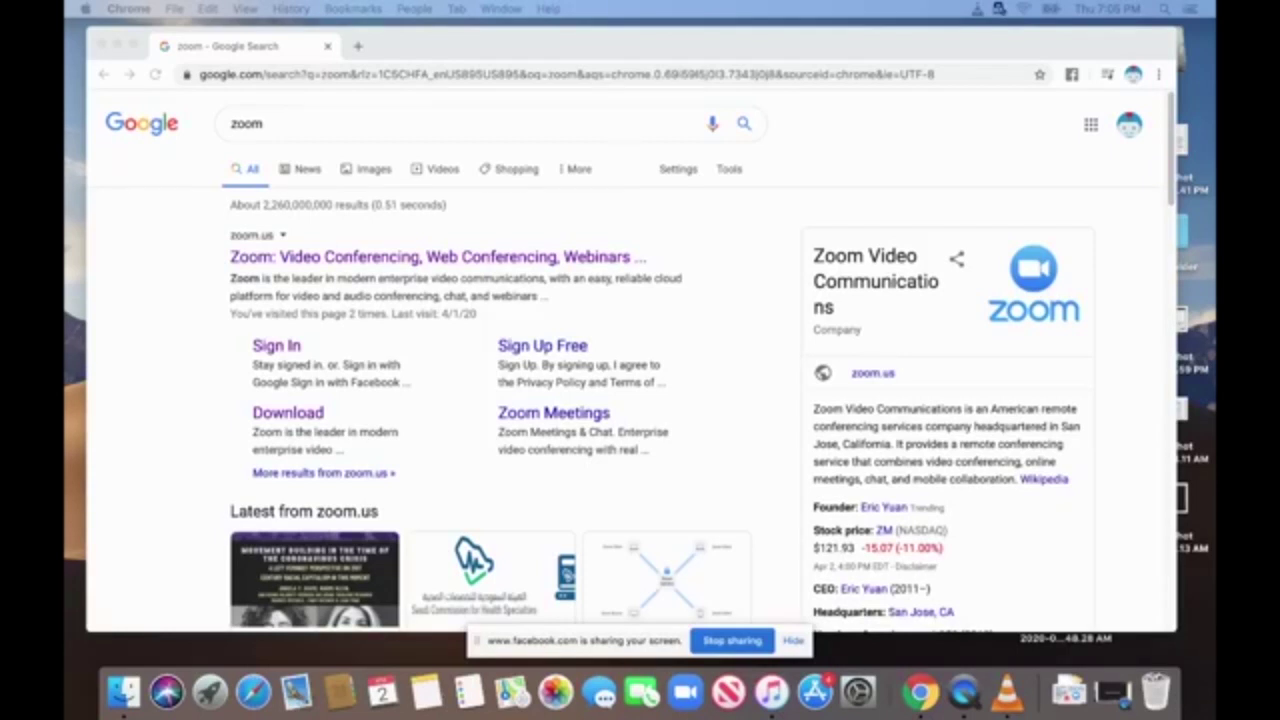
Narrow the Chrome window and shift it left across the screen.
drag(812, 48, 814, 44)
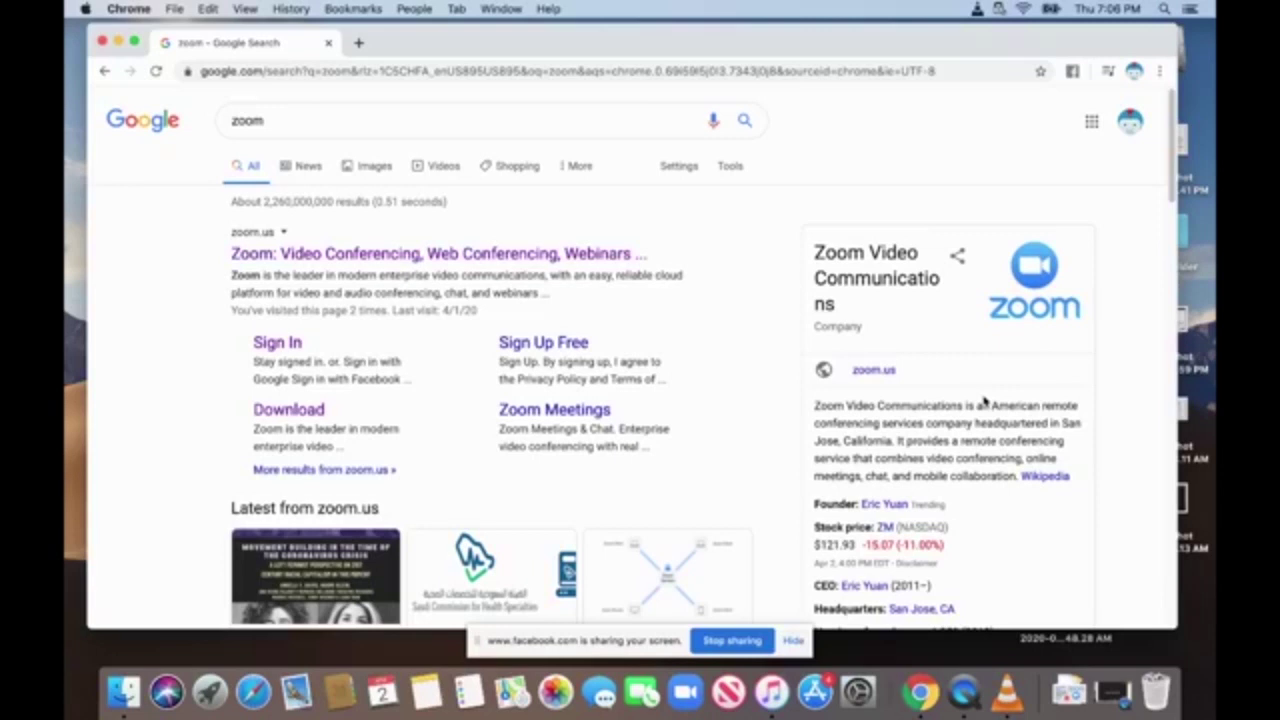
drag(1010, 42, 988, 43)
drag(1155, 228, 1086, 228)
drag(966, 49, 738, 55)
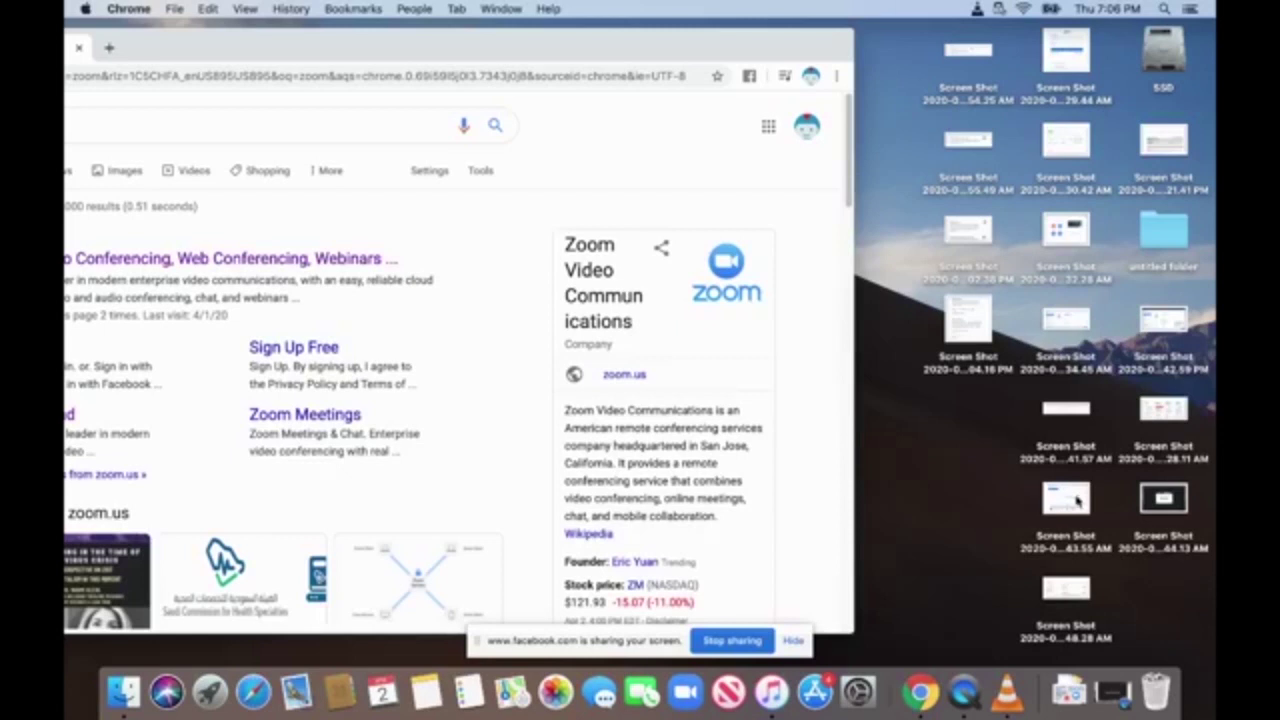
File two desktop screenshots into the untitled folder and pull the browser fully on screen.
drag(970, 56, 1155, 690)
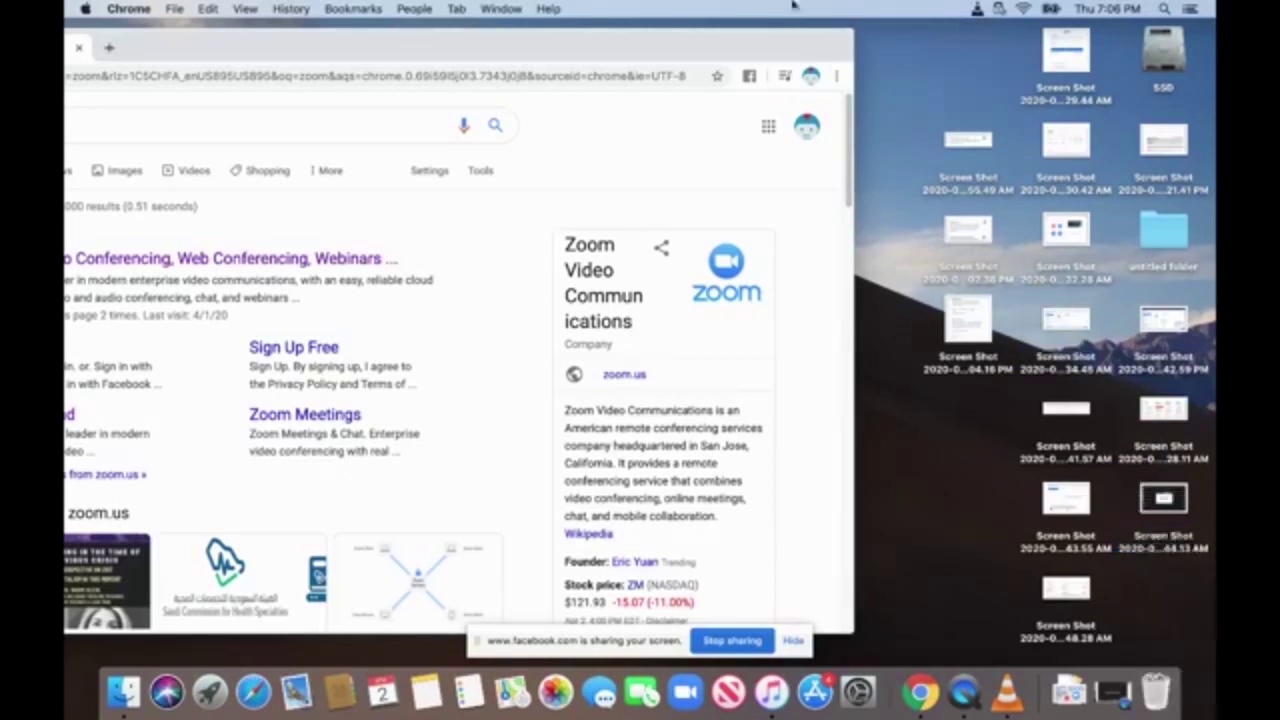
drag(970, 145, 1165, 232)
drag(970, 248, 1165, 235)
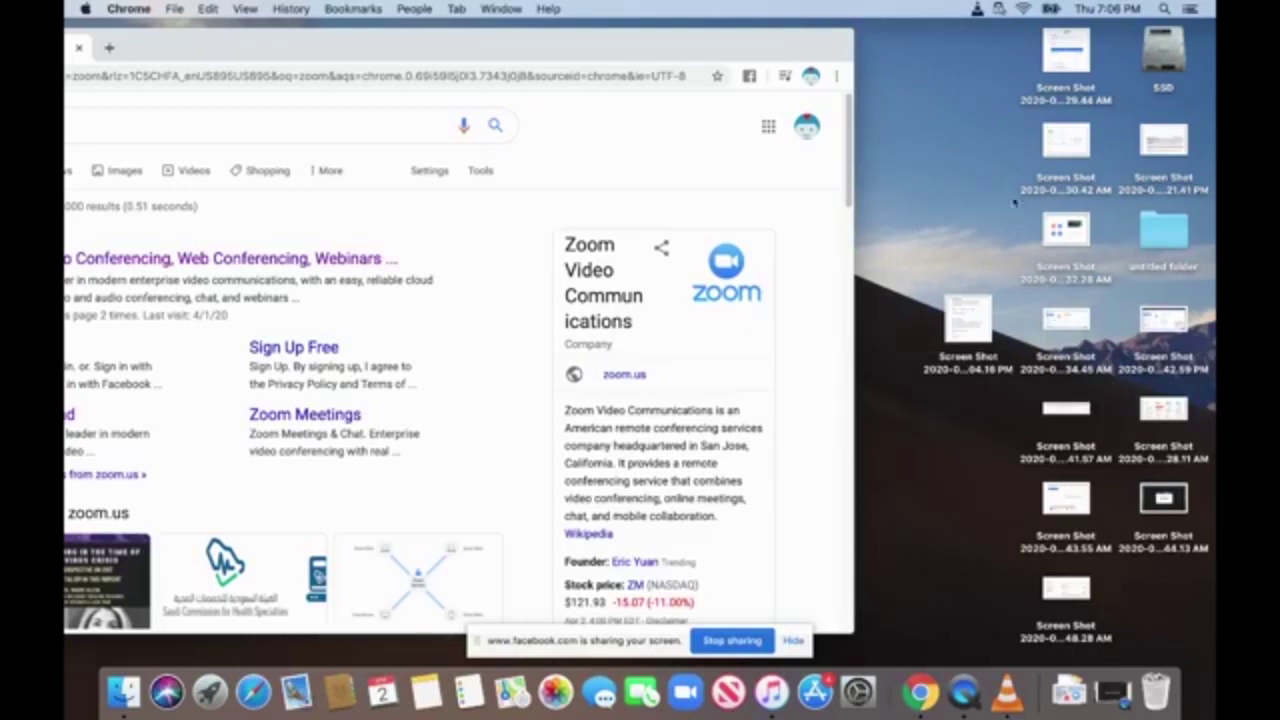
drag(580, 46, 849, 43)
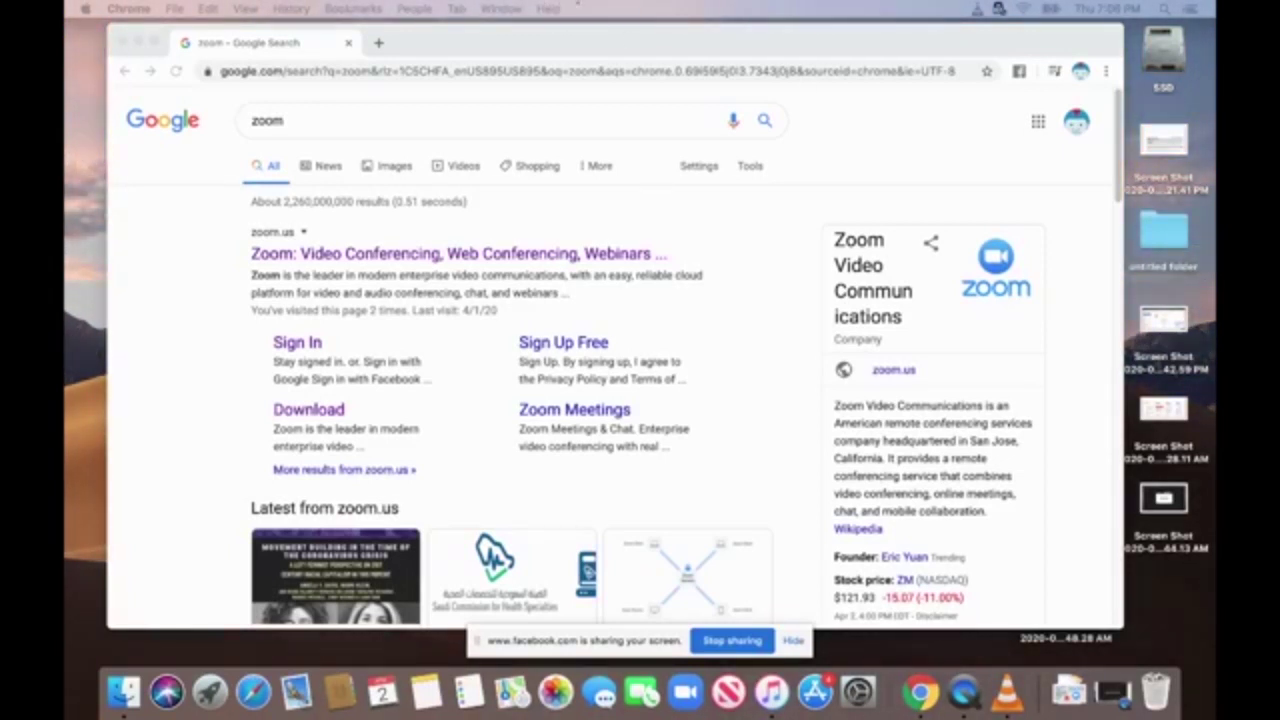
Merge the separate Gmail window into Chrome as a tab beside the 'zoom' search results.
drag(621, 37, 602, 34)
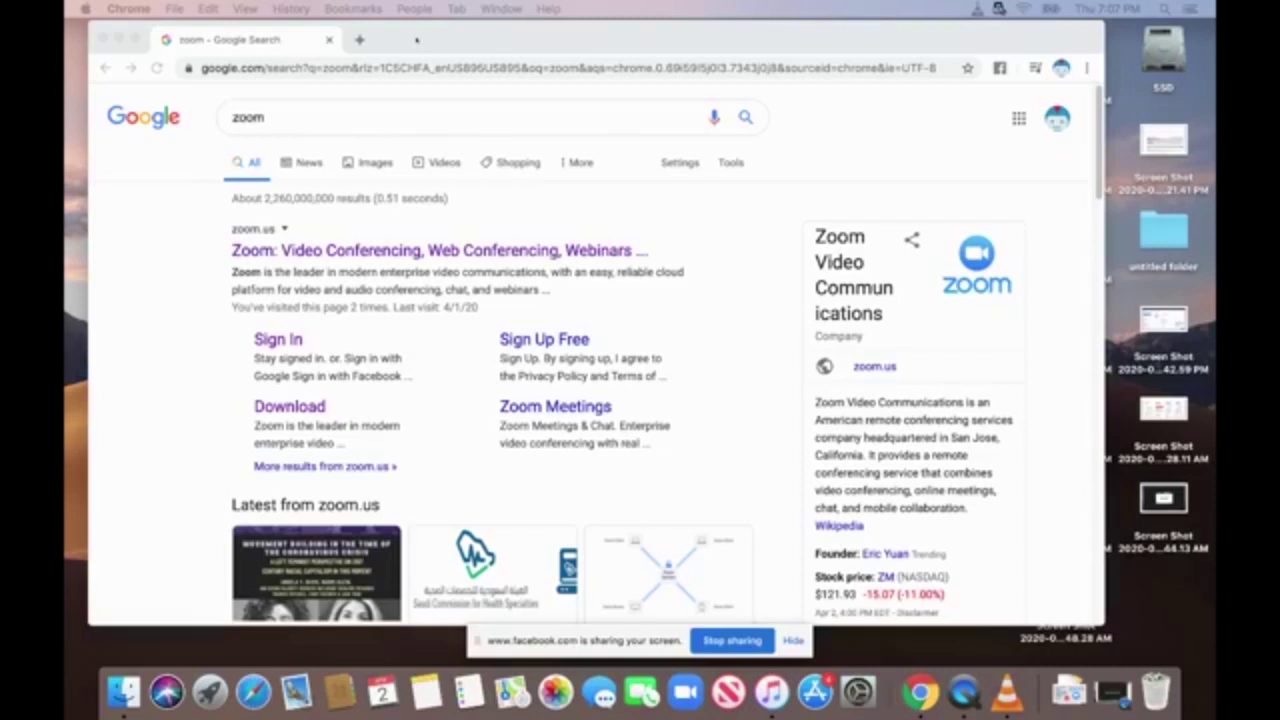
mouse_move(417, 40)
mouse_down()
mouse_move(426, 54)
mouse_move(427, 43)
mouse_up()
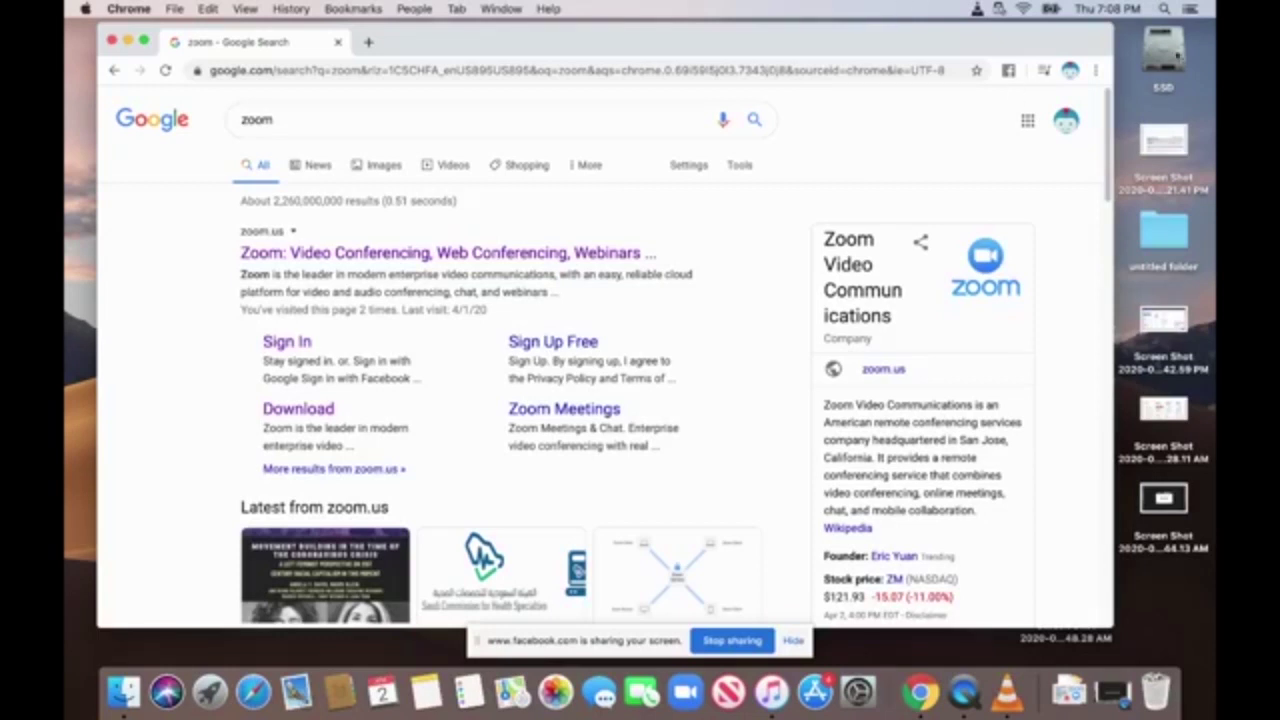
drag(1215, 171, 505, 45)
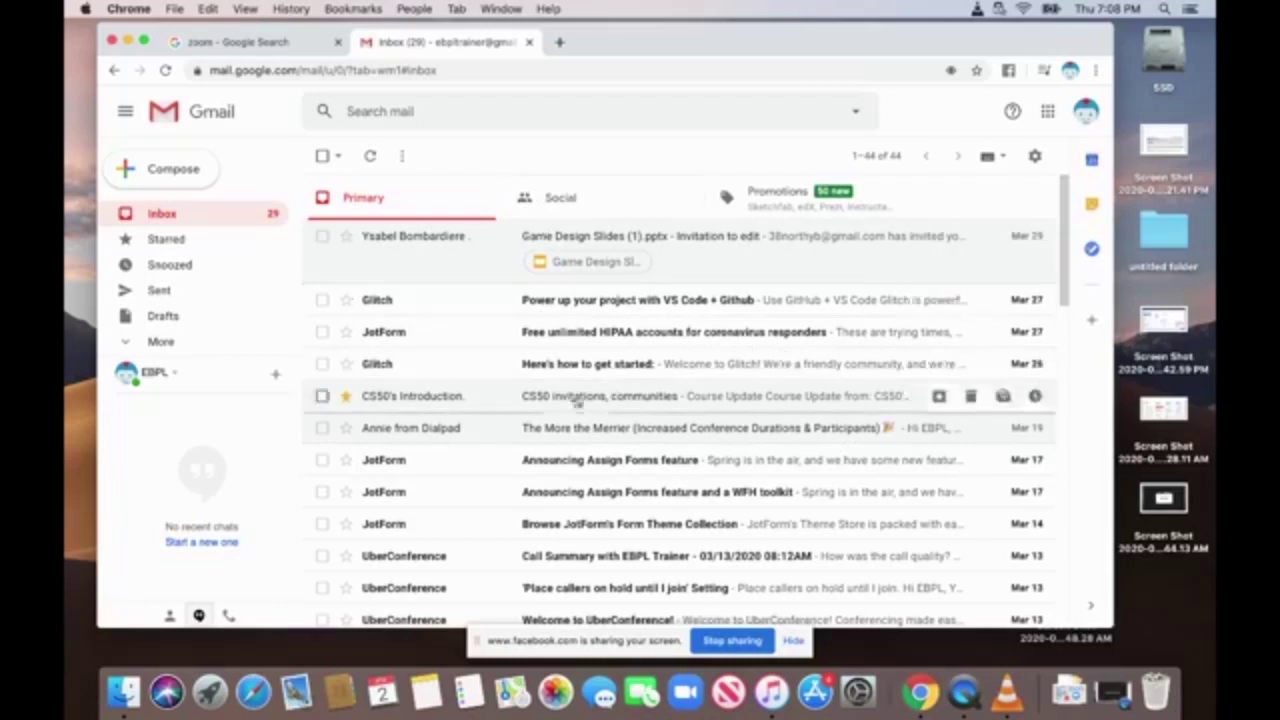
Drag the Gmail tab out of Chrome, leaving only the 'zoom' search tab.
drag(478, 44, 1210, 110)
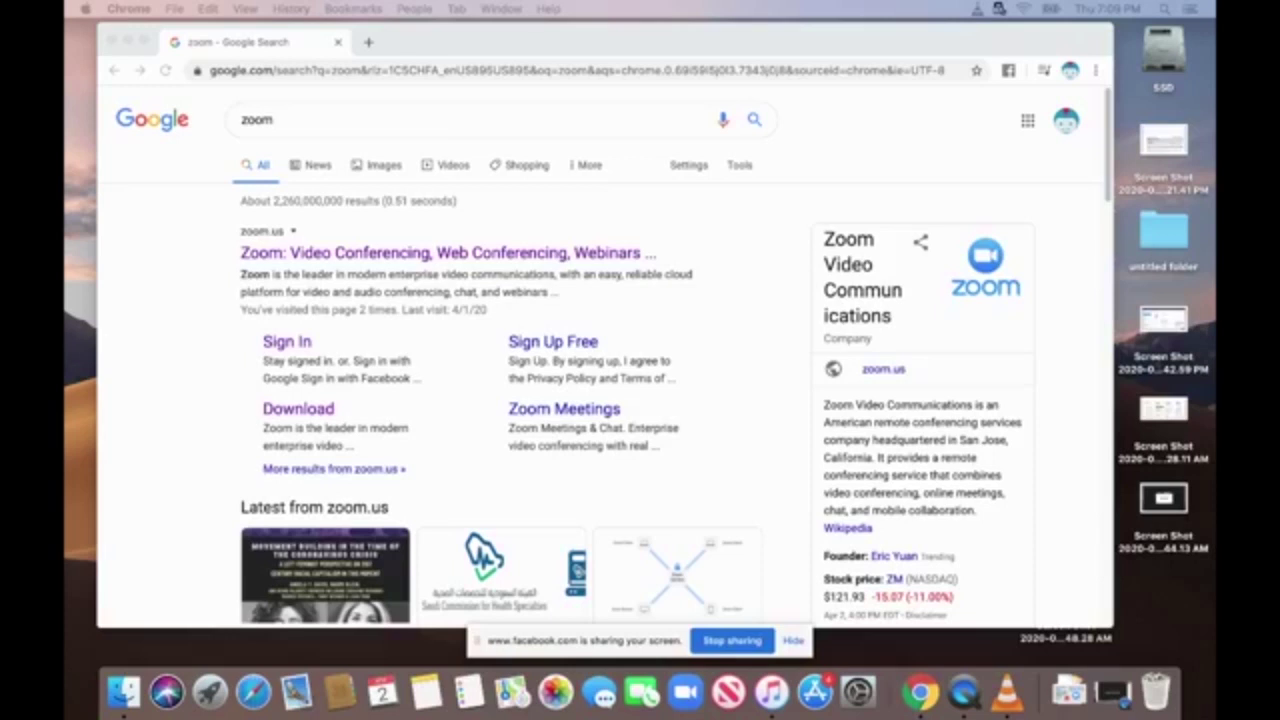
Open the first result, 'Zoom: Video Conferencing, Web Conferencing, Webinars' on zoom.us.
mouse_move(530, 37)
mouse_down()
mouse_move(621, 75)
mouse_move(546, 40)
mouse_up()
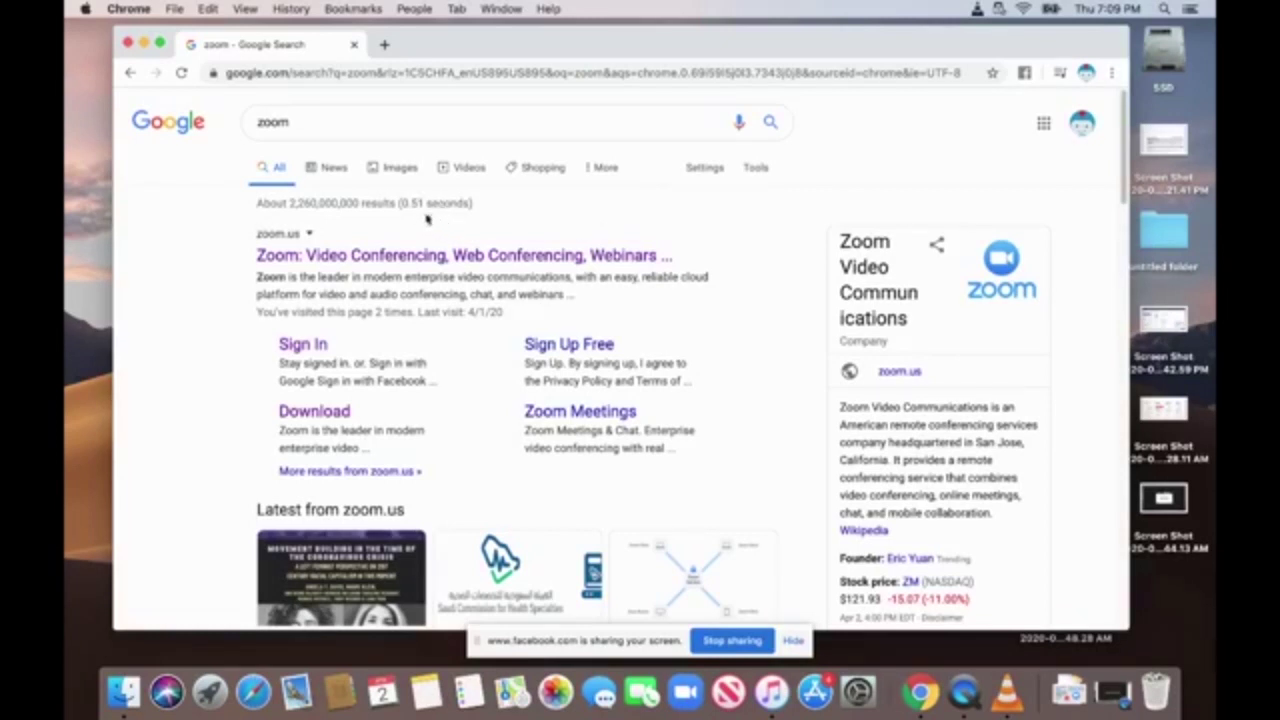
click(331, 121)
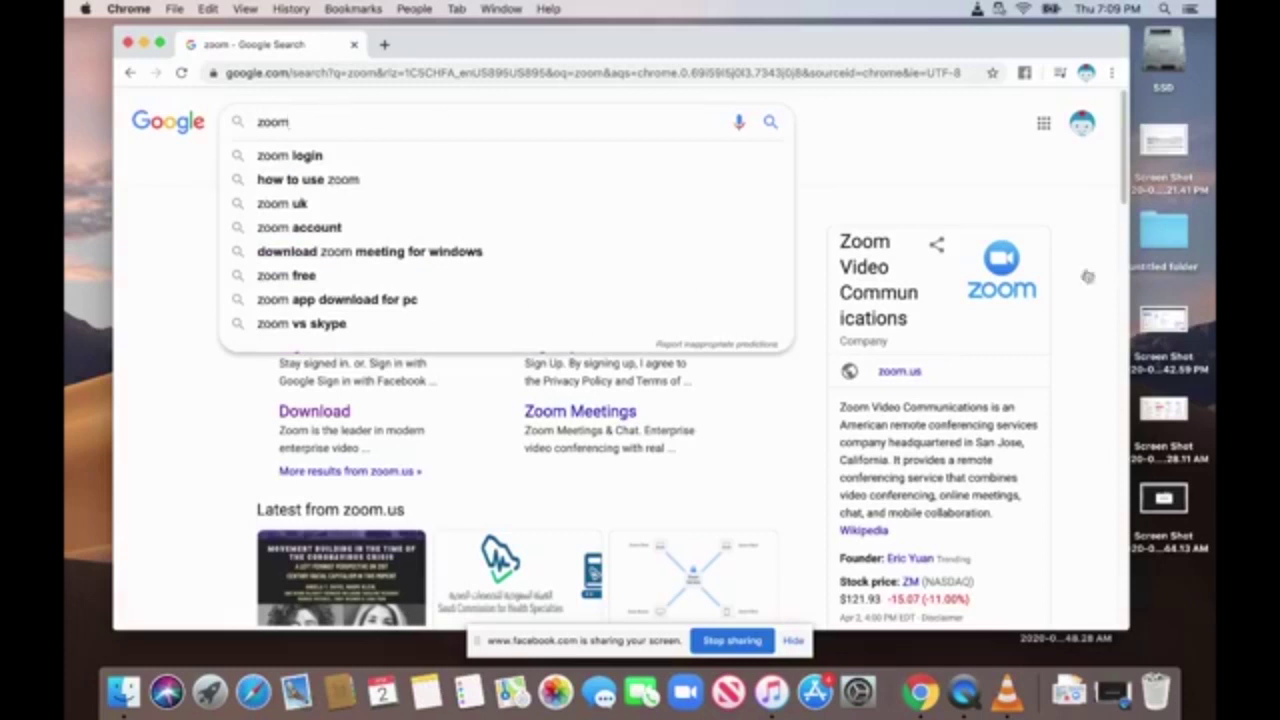
click(723, 263)
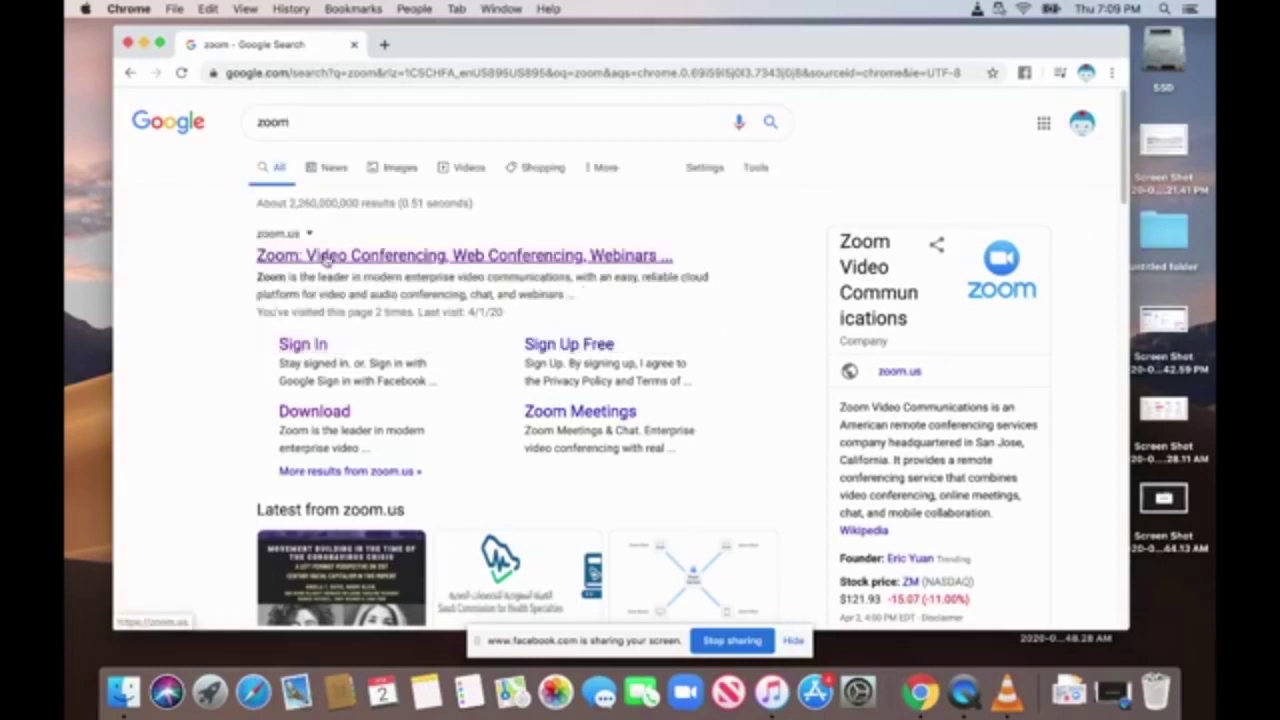
click(325, 258)
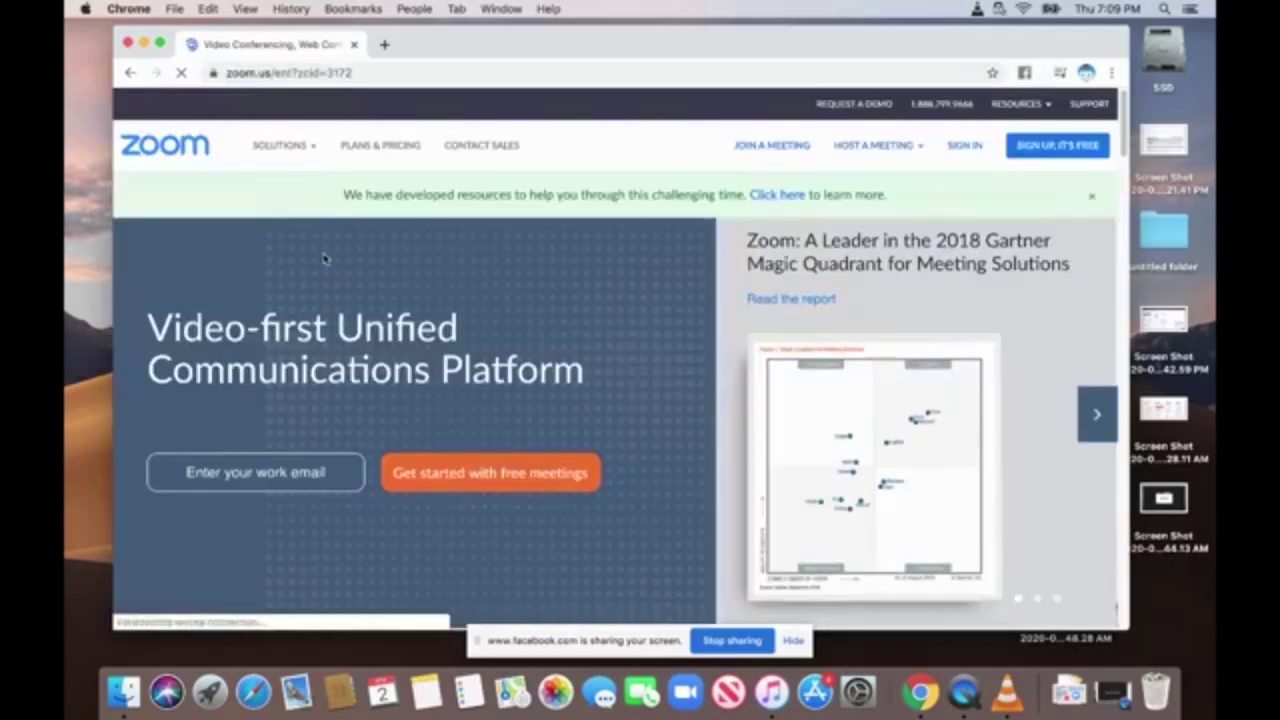
Try Get started on zoom.us, go to the Sign In page, then launch the Zoom desktop app.
click(458, 474)
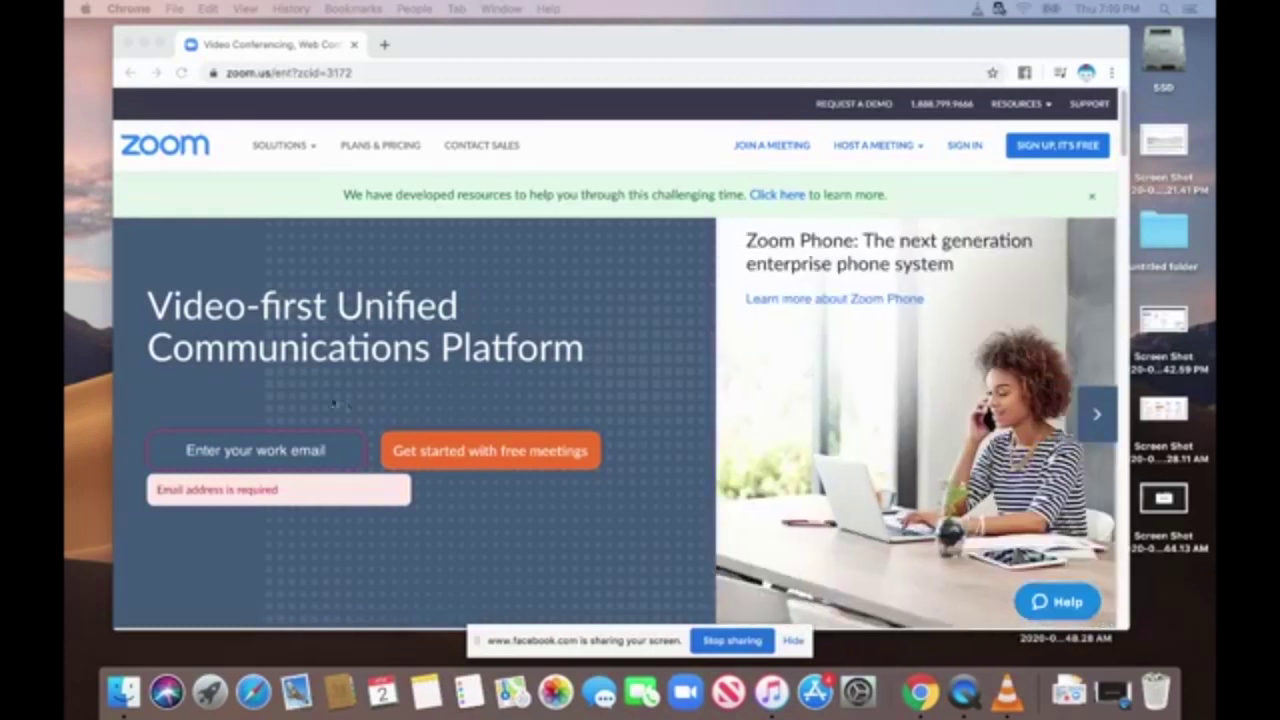
click(253, 455)
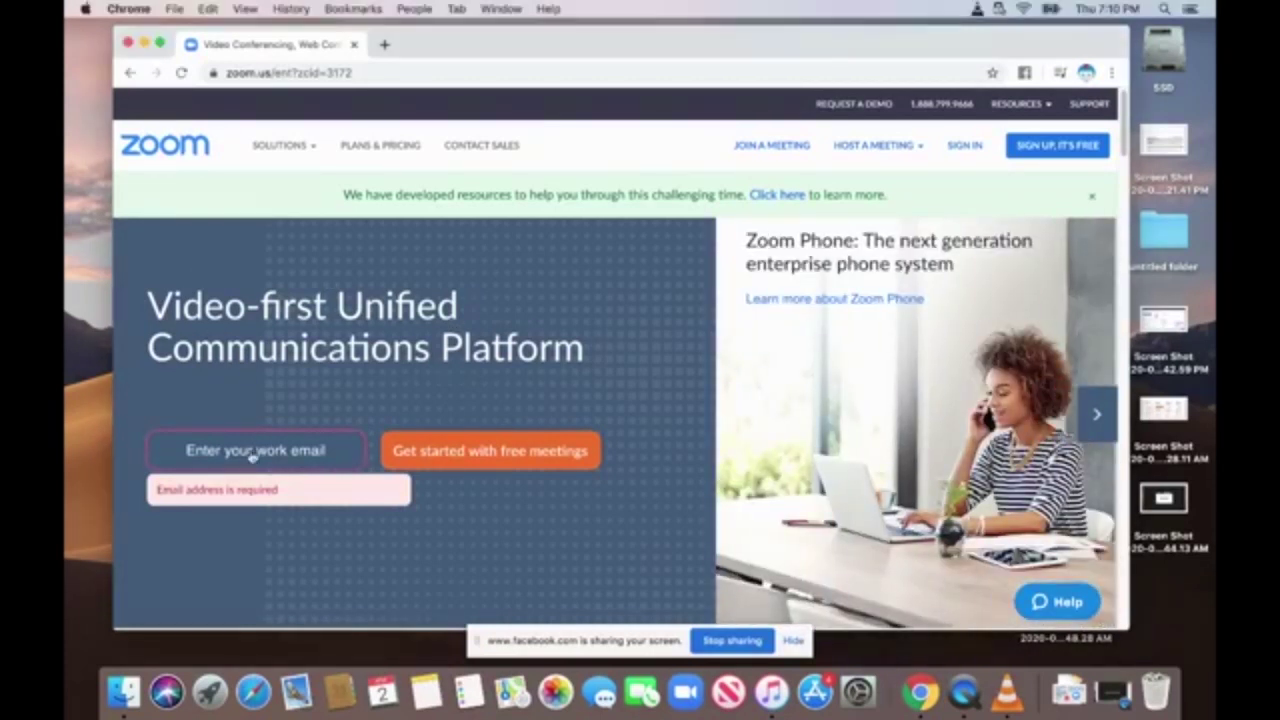
click(253, 453)
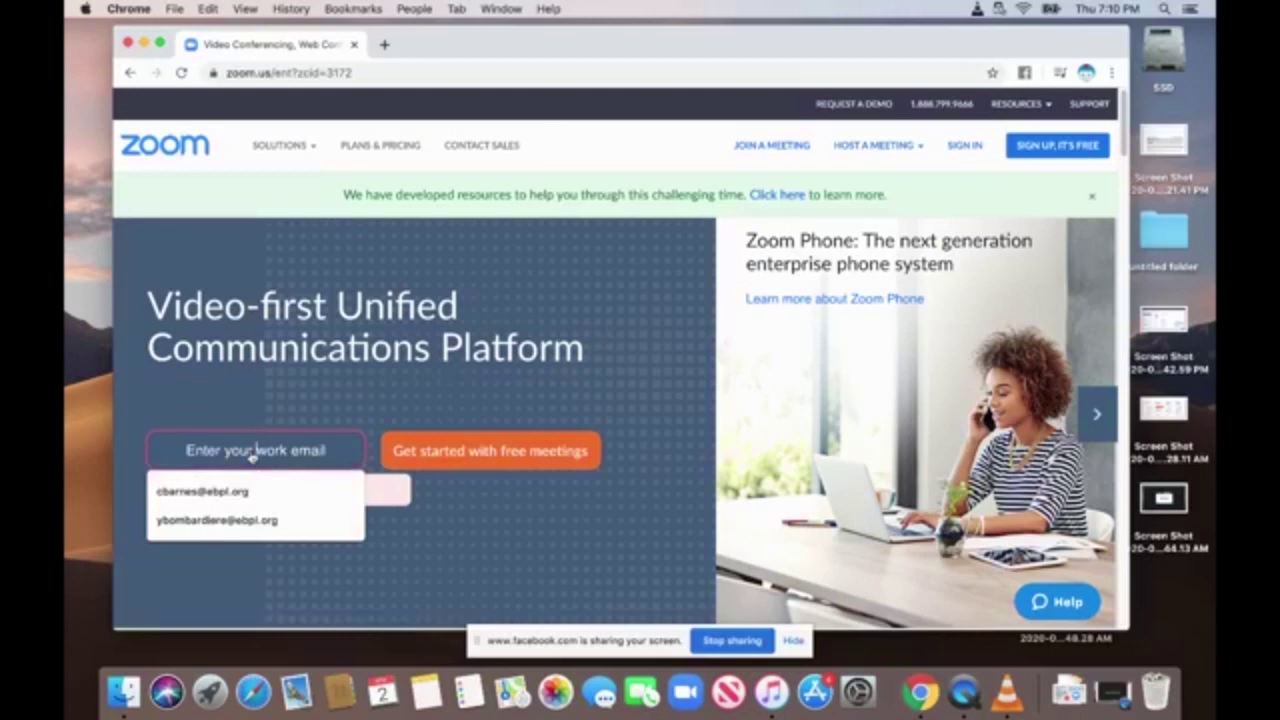
click(605, 328)
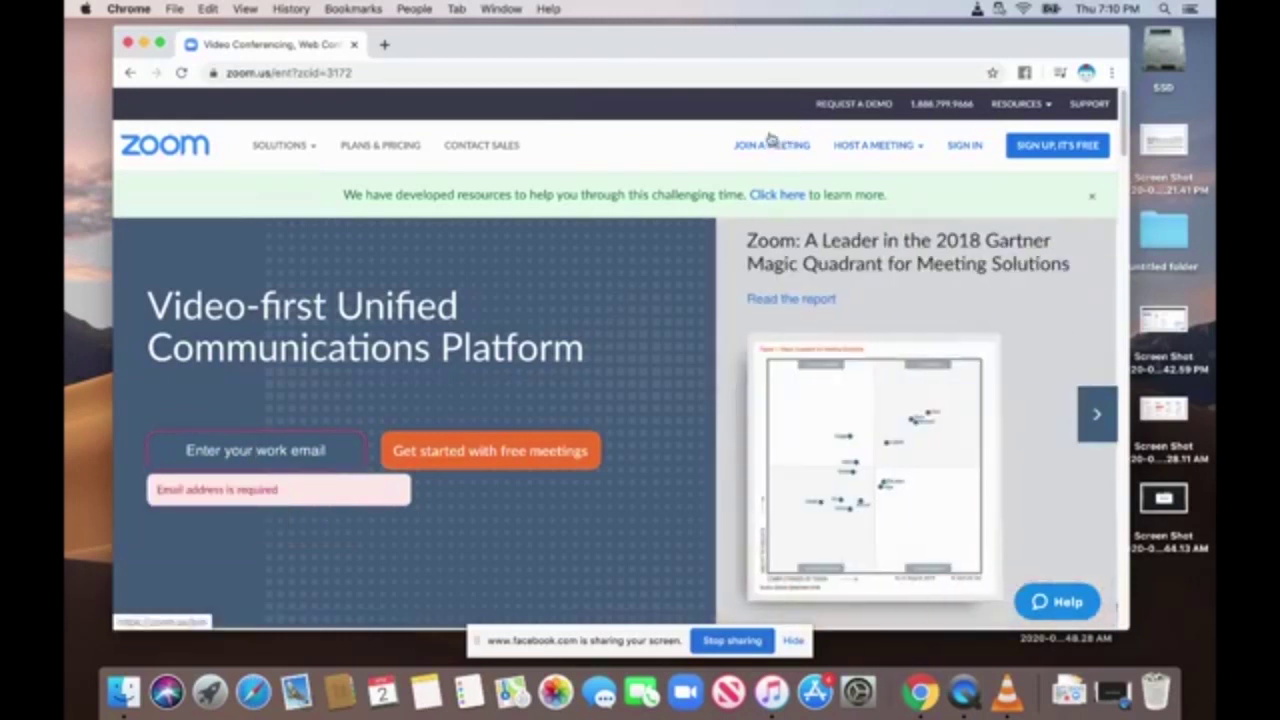
click(965, 146)
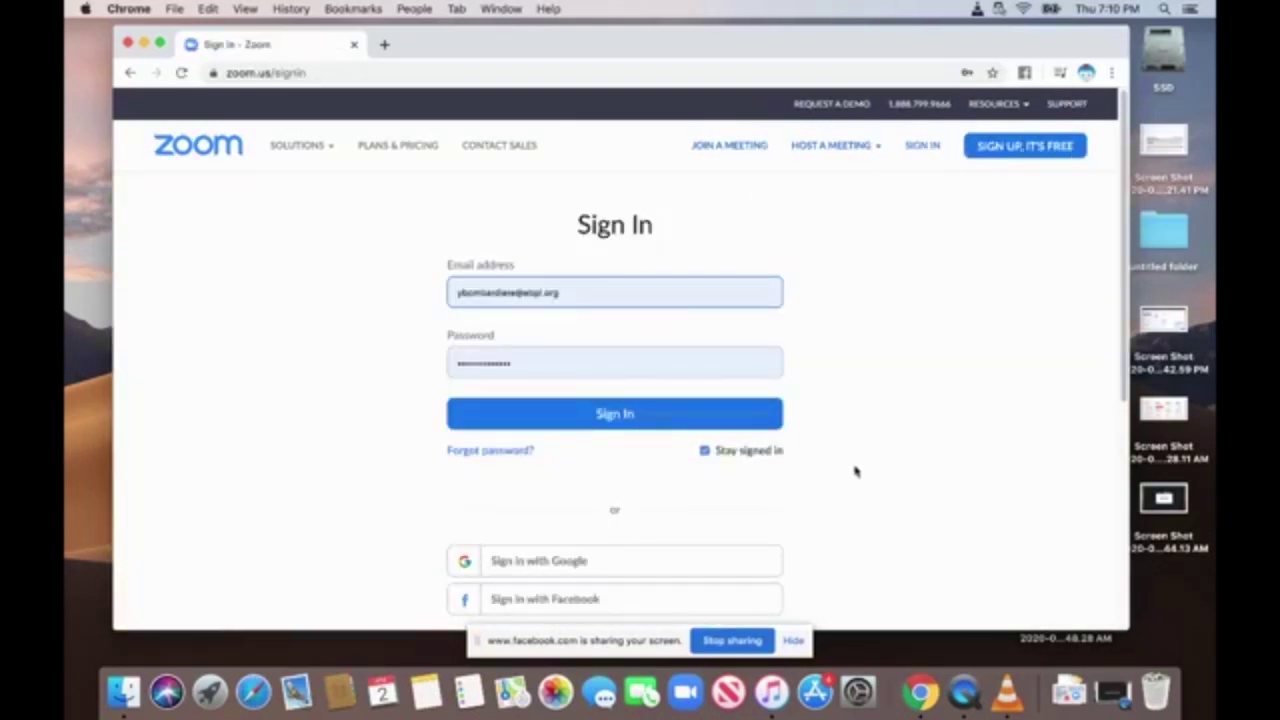
click(686, 694)
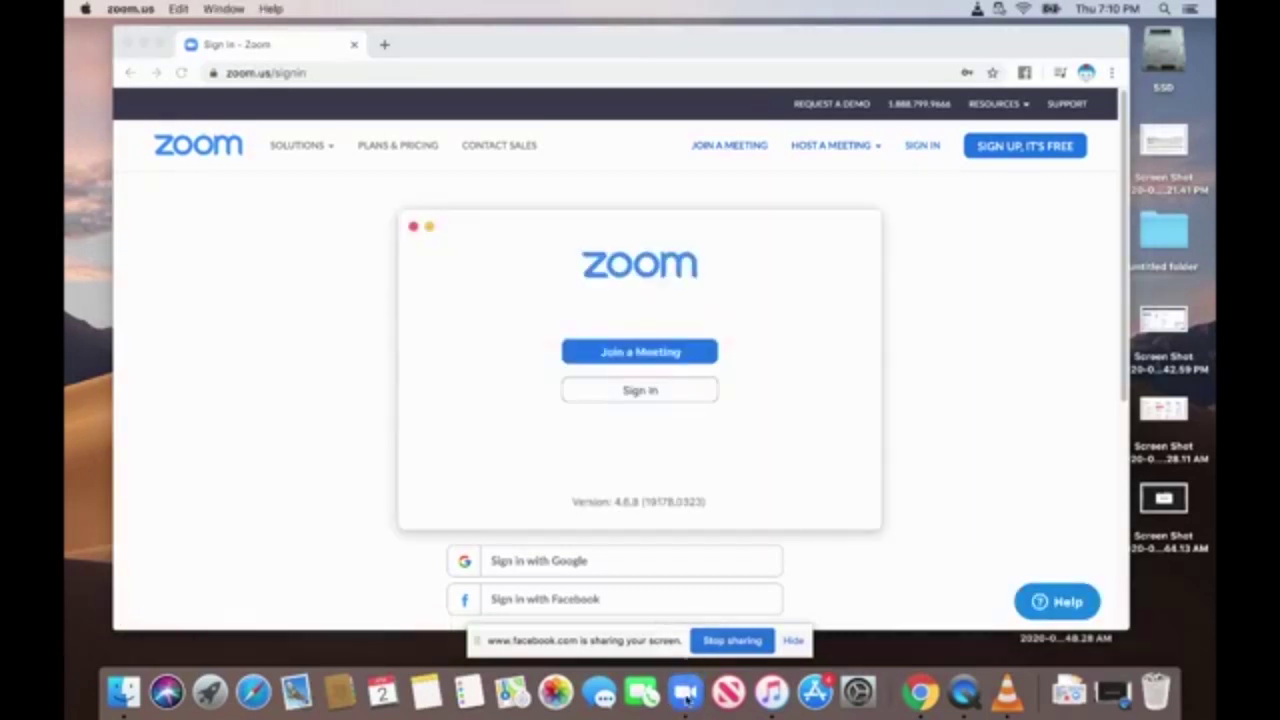
Open Sign In in the Zoom desktop app and move its window higher on screen.
click(668, 391)
drag(503, 226, 529, 90)
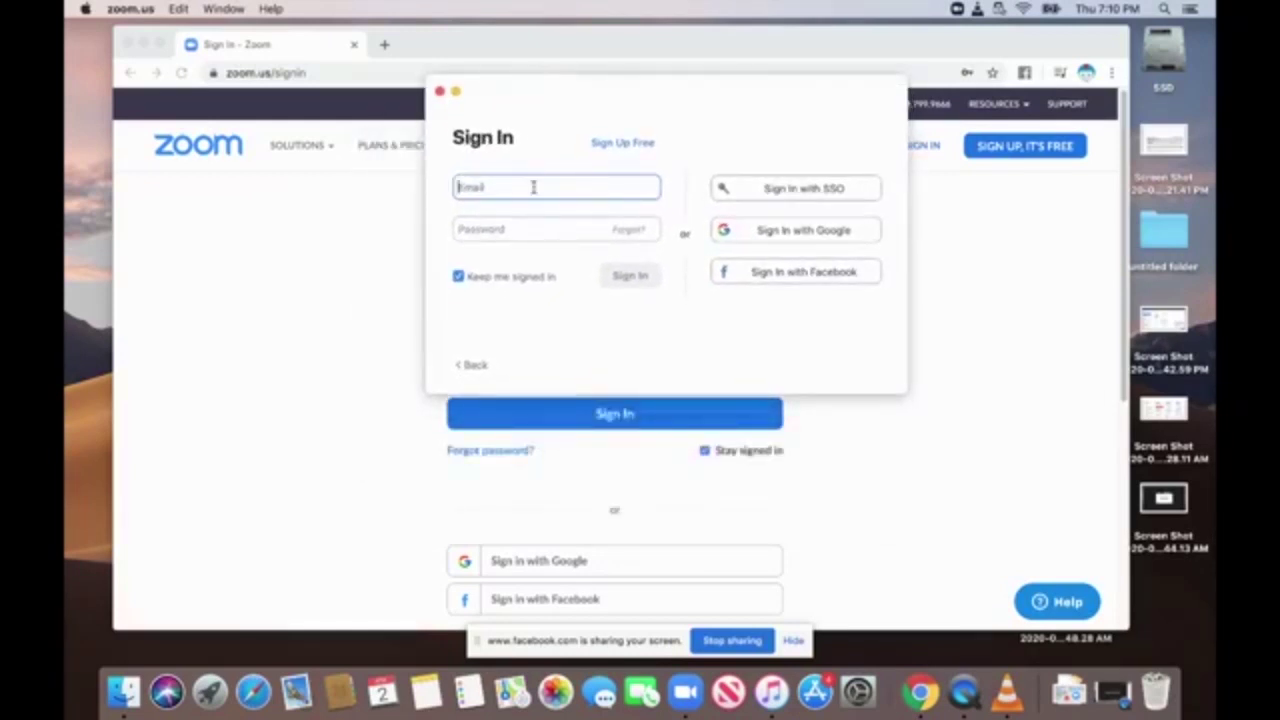
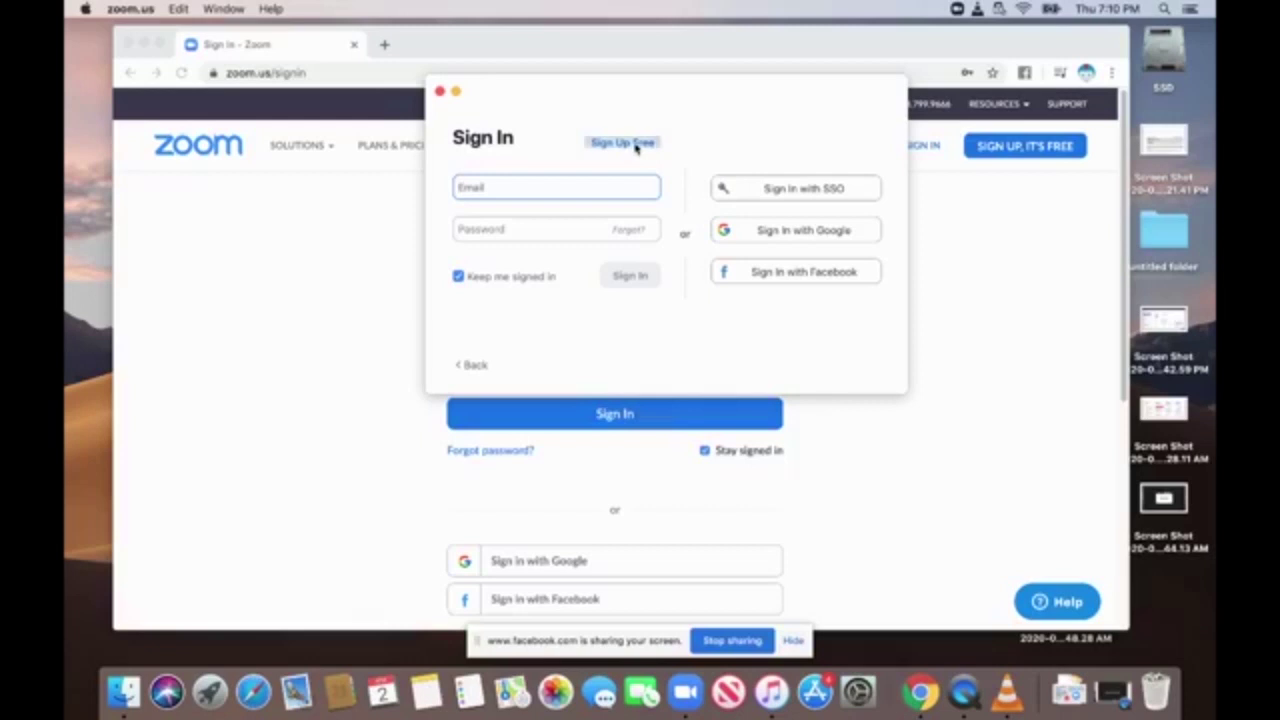
Visit the free sign-up page, return to web sign-in, and submit the web sign-in form.
click(636, 146)
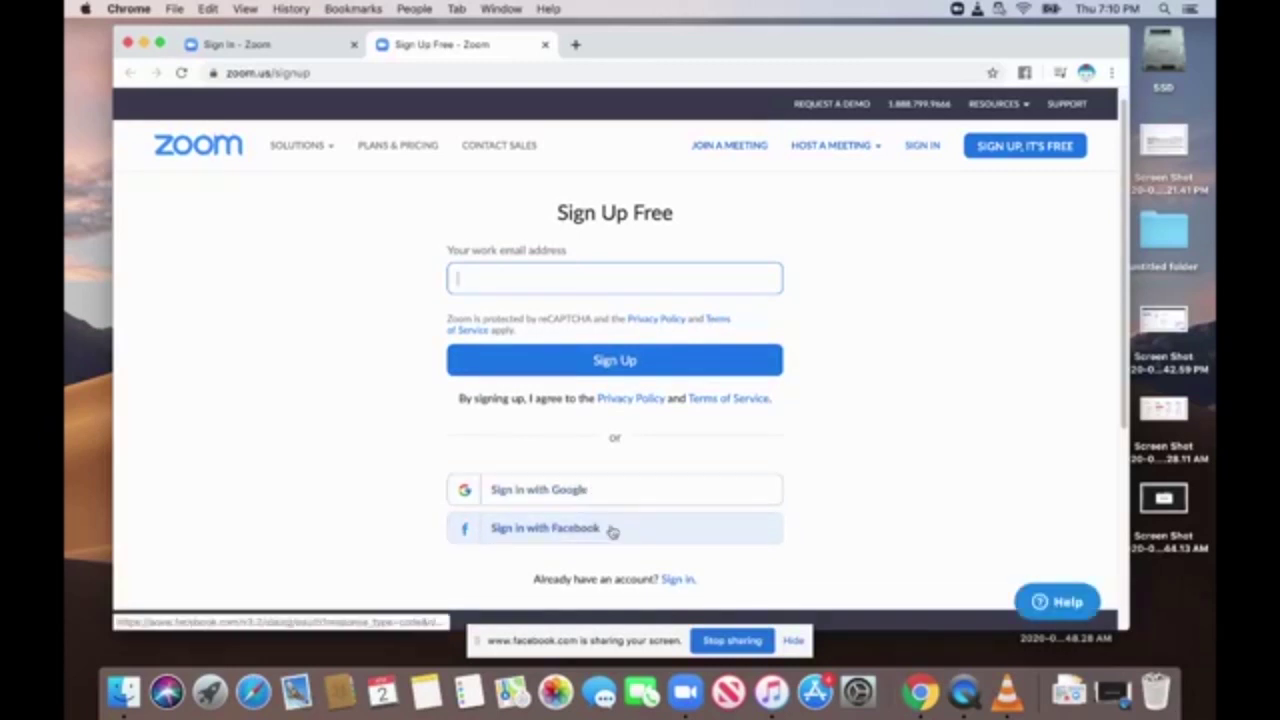
click(249, 46)
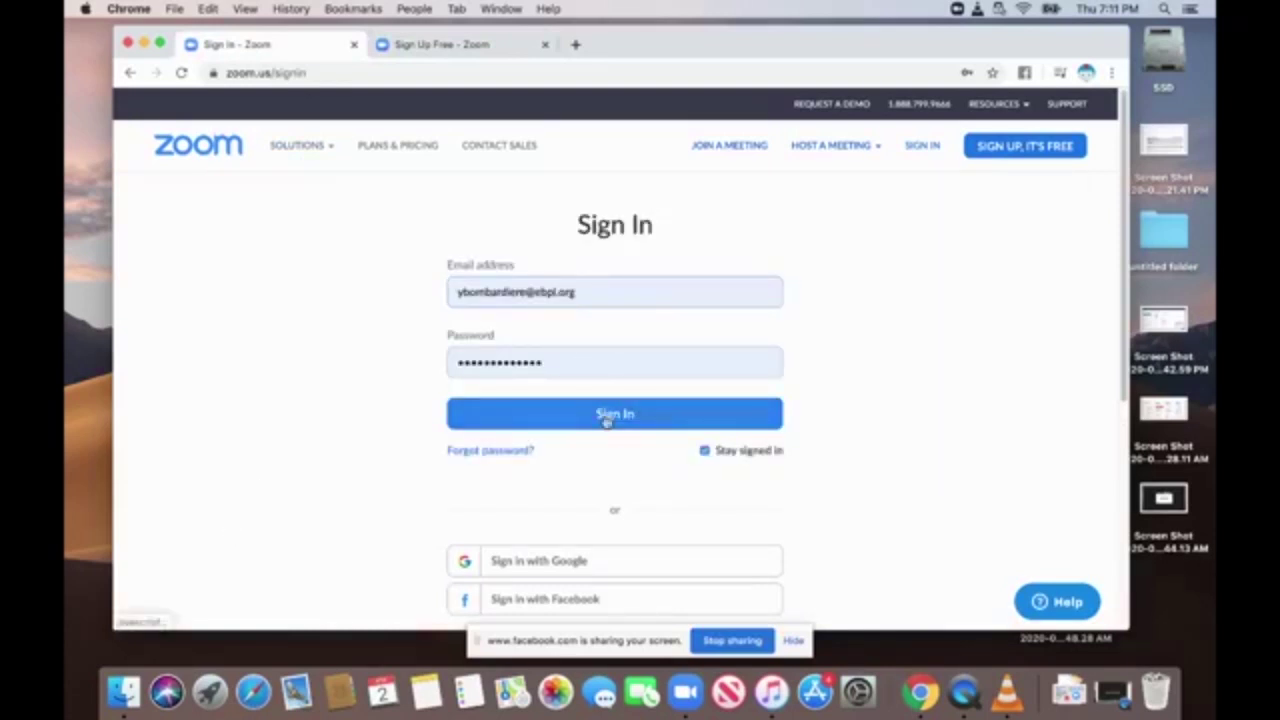
click(606, 421)
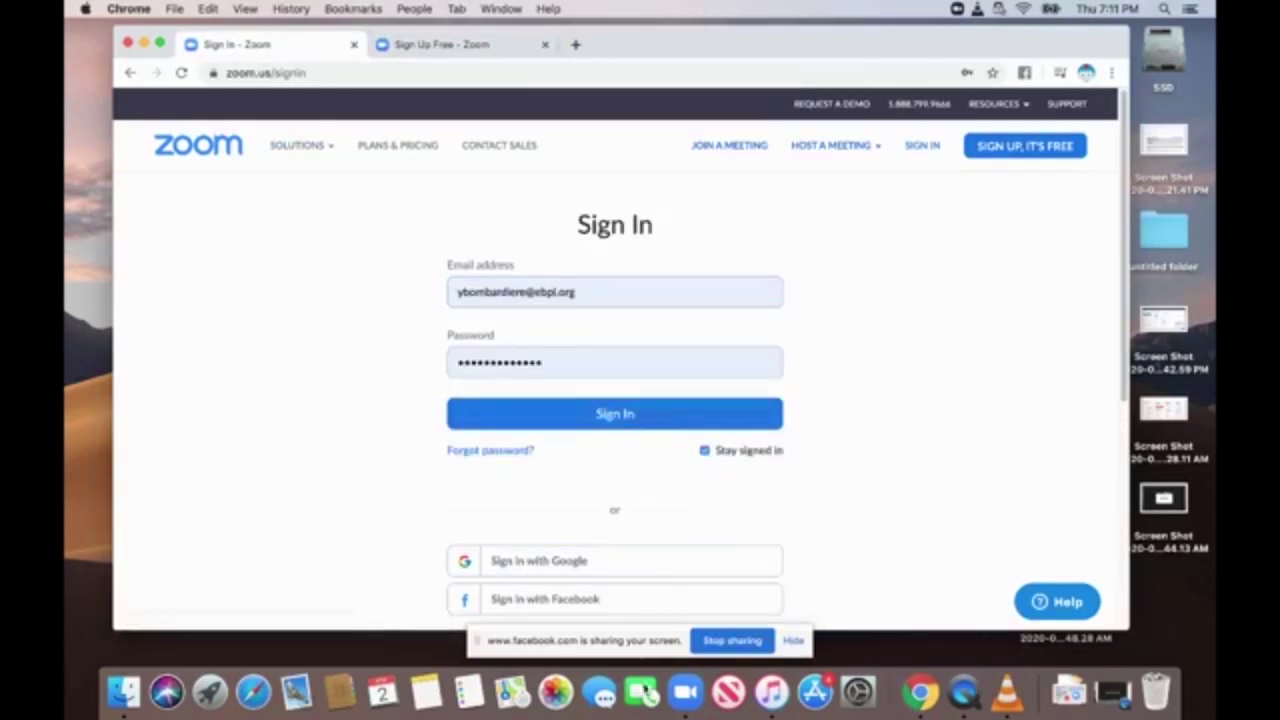
Sign in to the Zoom desktop app with the account e-mail and password.
click(685, 692)
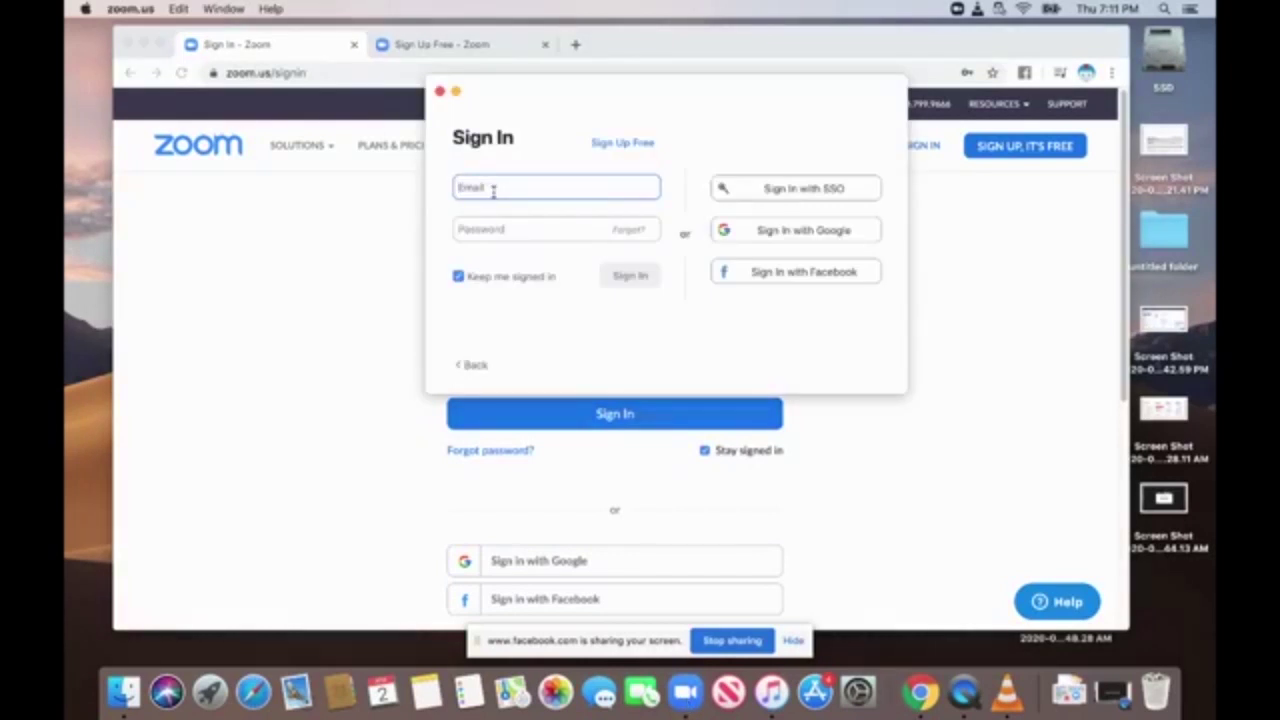
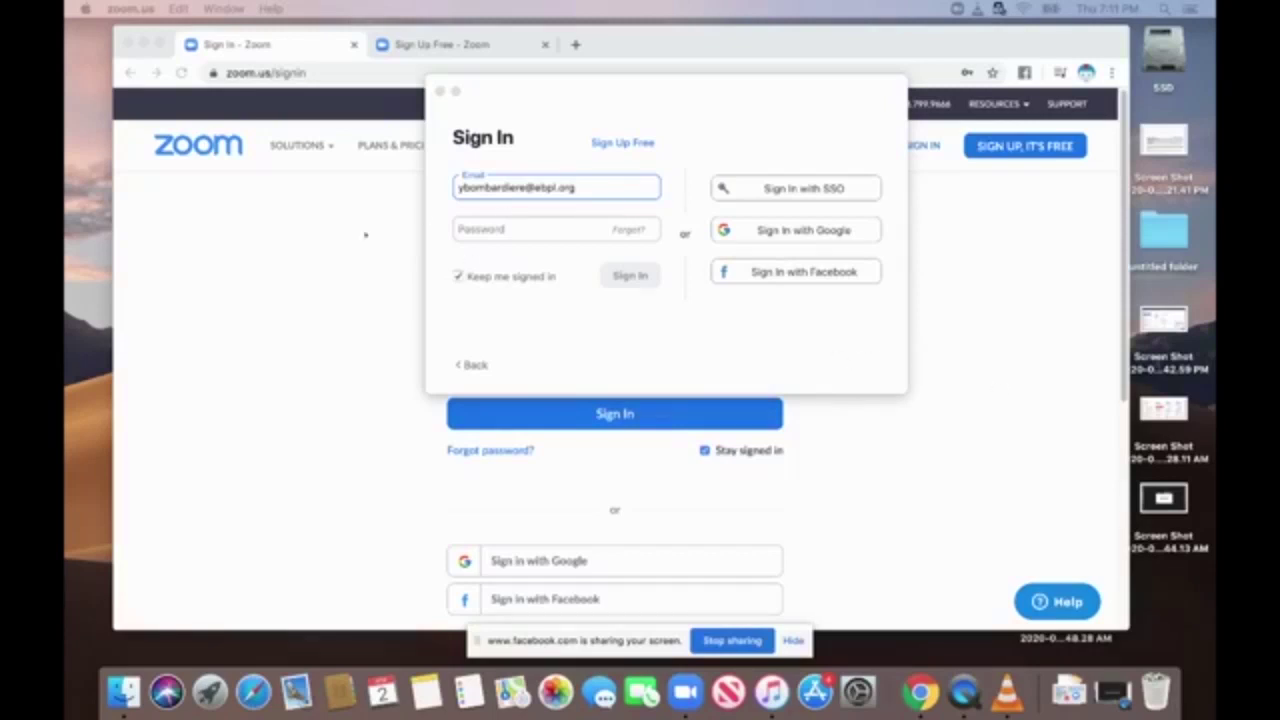
click(510, 229)
text(•)
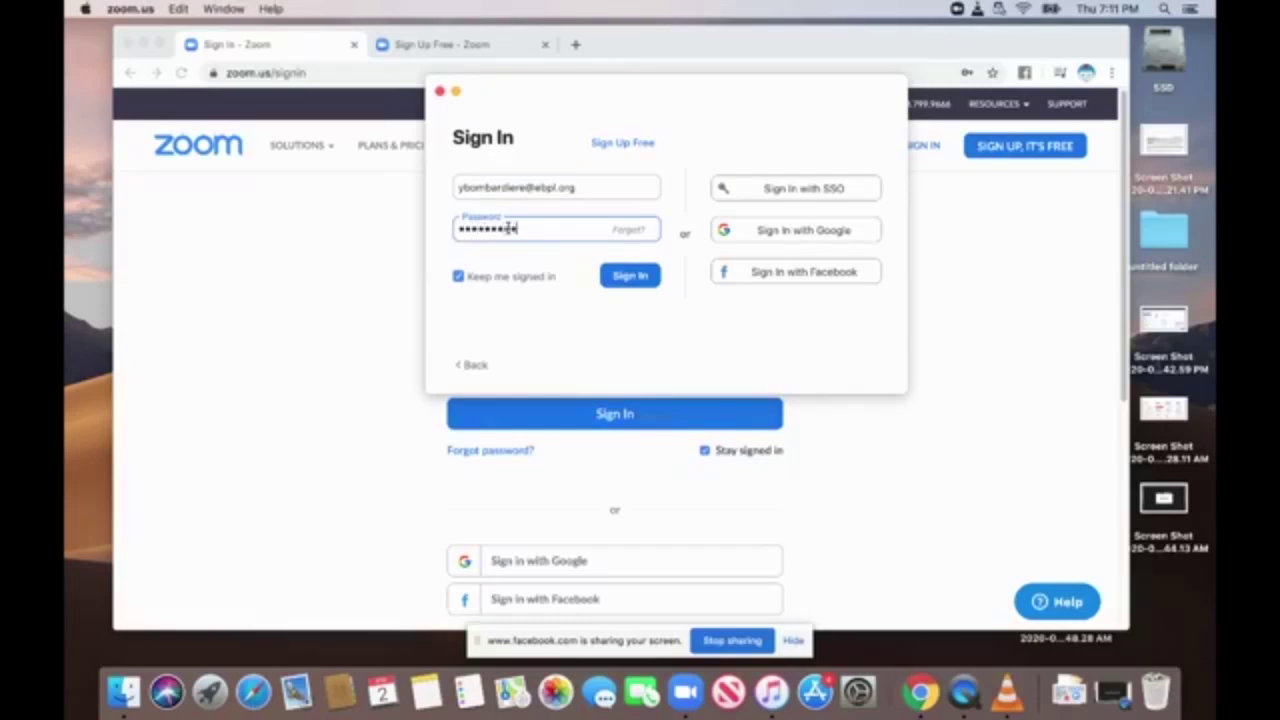
key(Return)
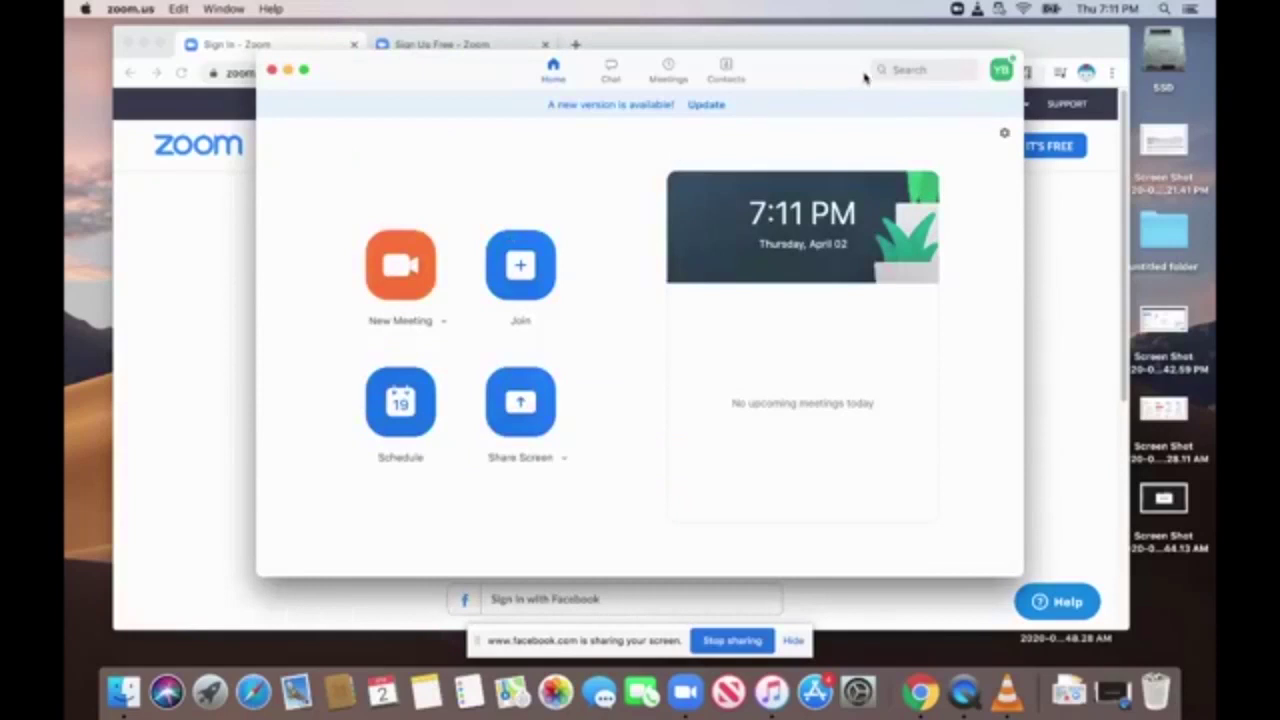
drag(811, 63, 786, 49)
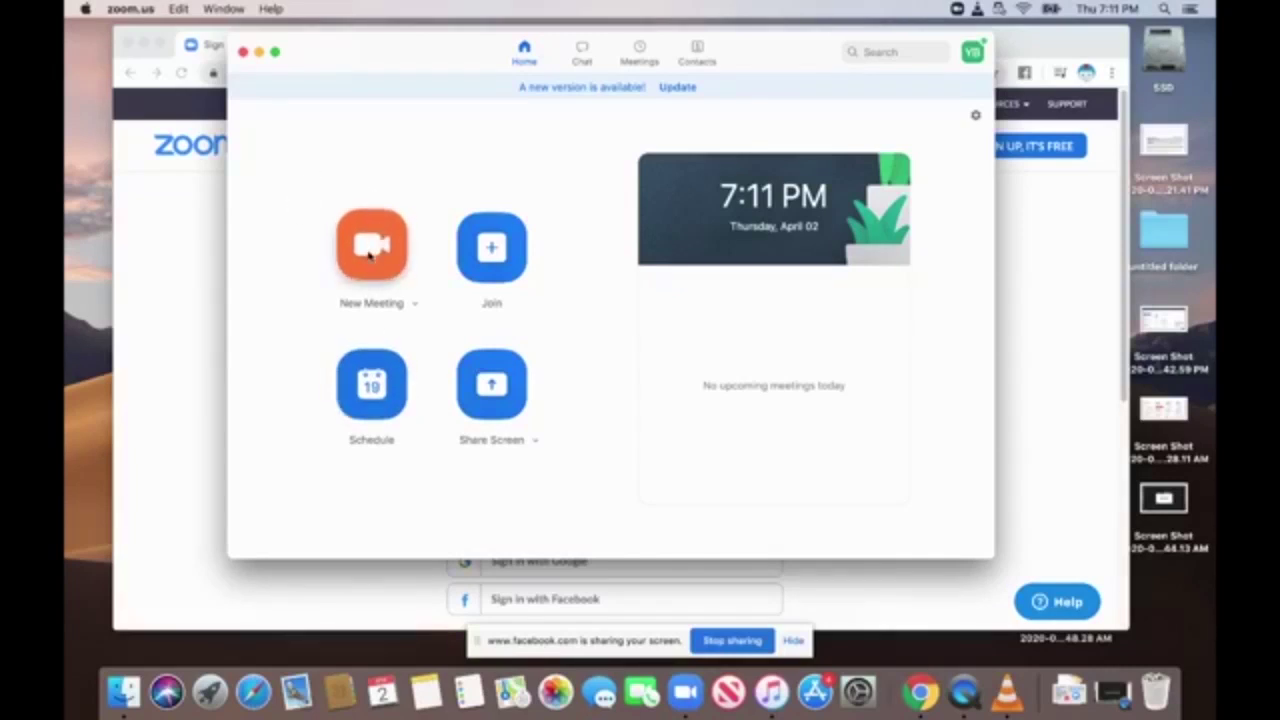
Start an instant New Meeting and drag the Join Audio prompt to the video's right side.
click(369, 255)
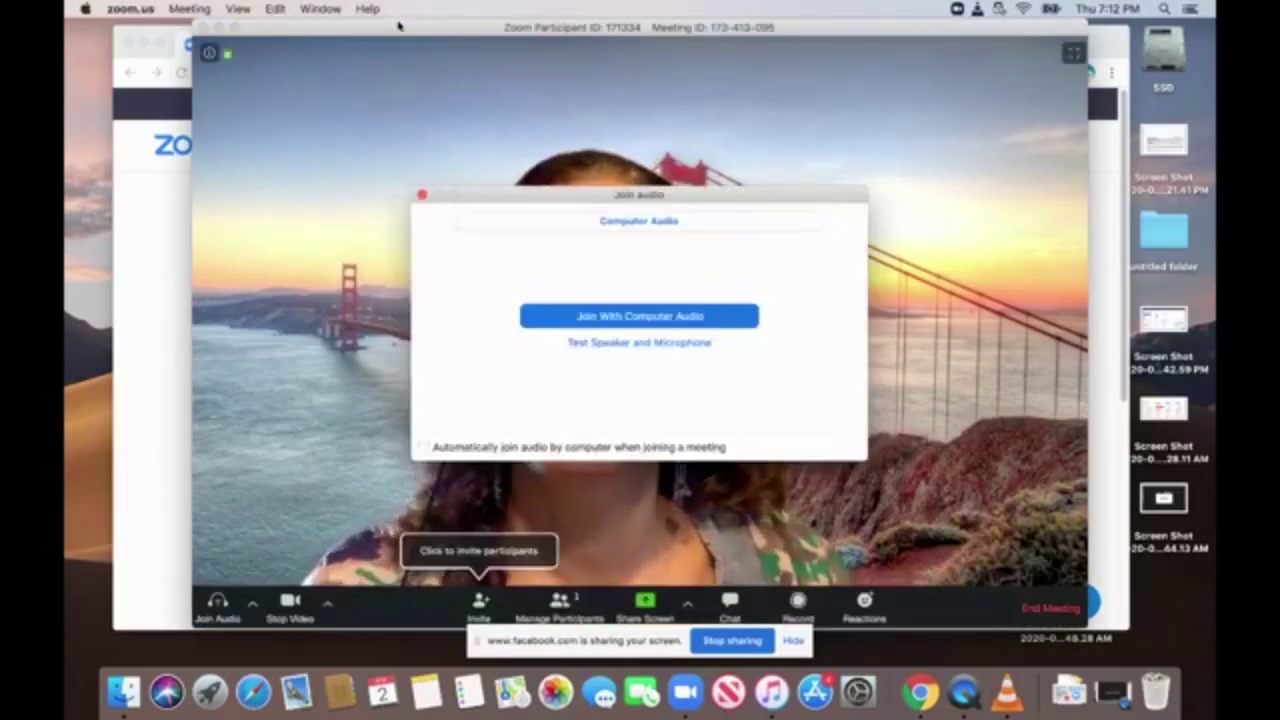
drag(398, 30, 387, 30)
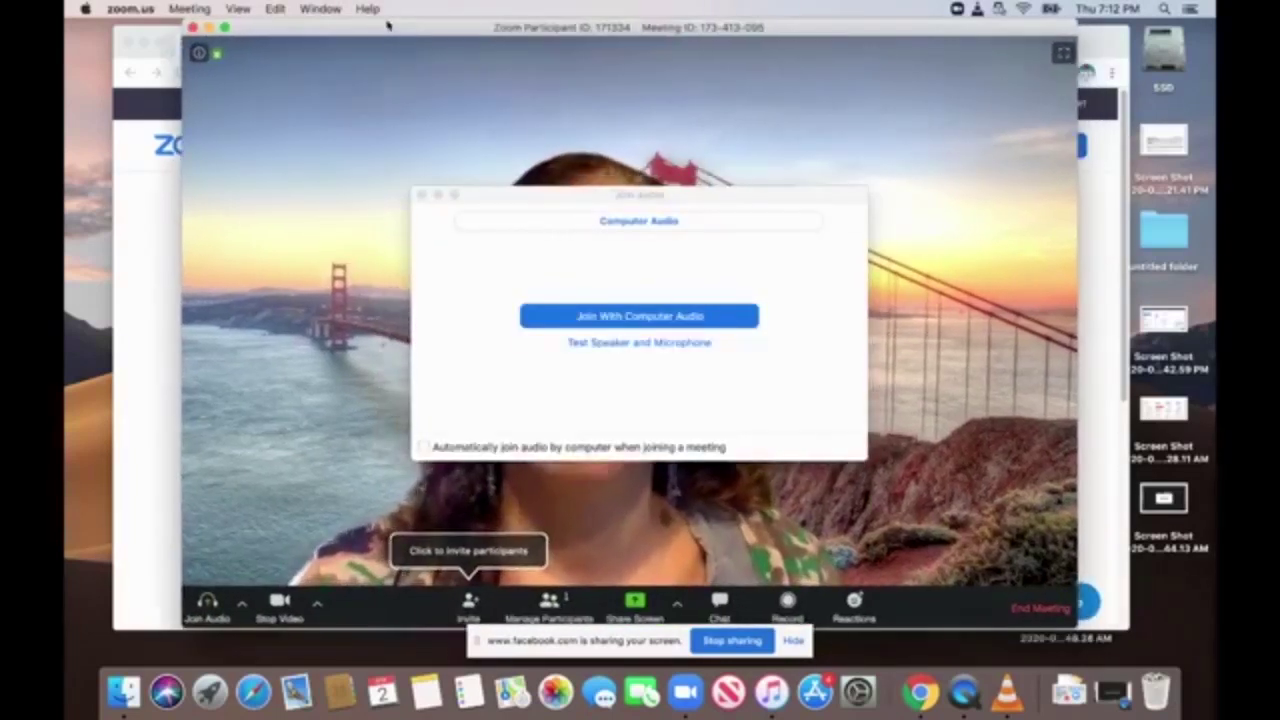
drag(517, 190, 341, 187)
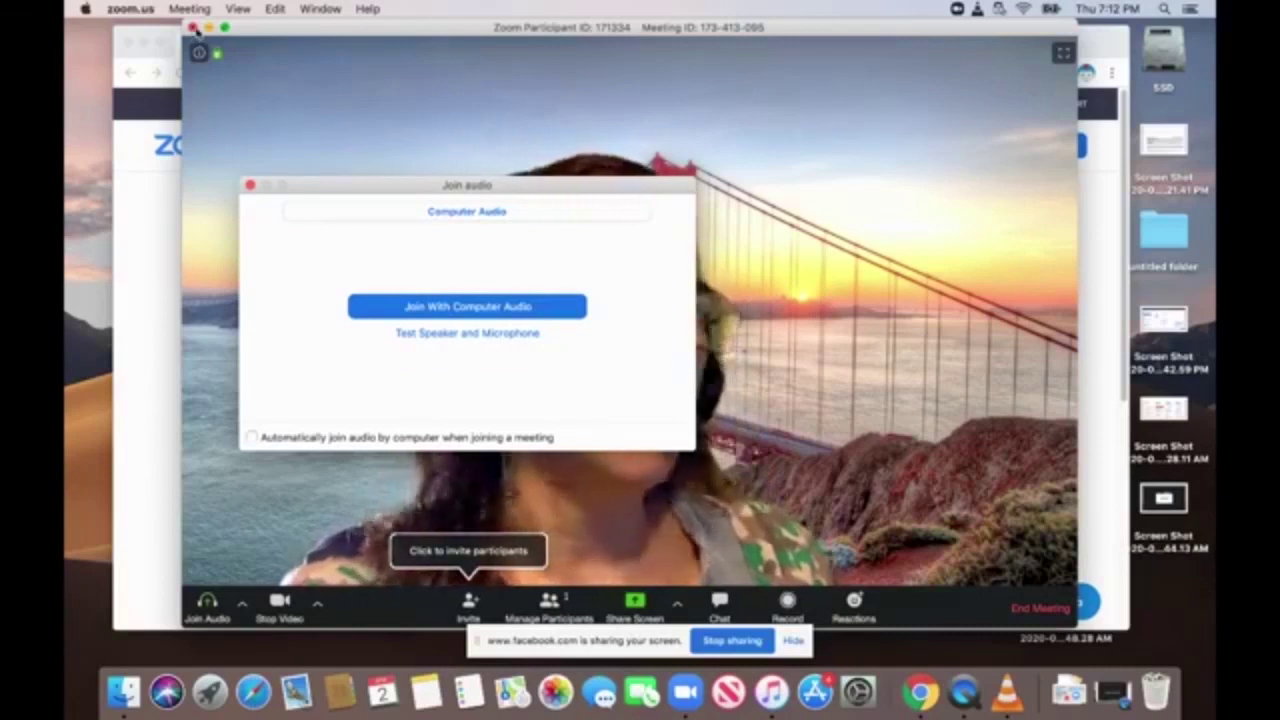
drag(325, 182, 691, 219)
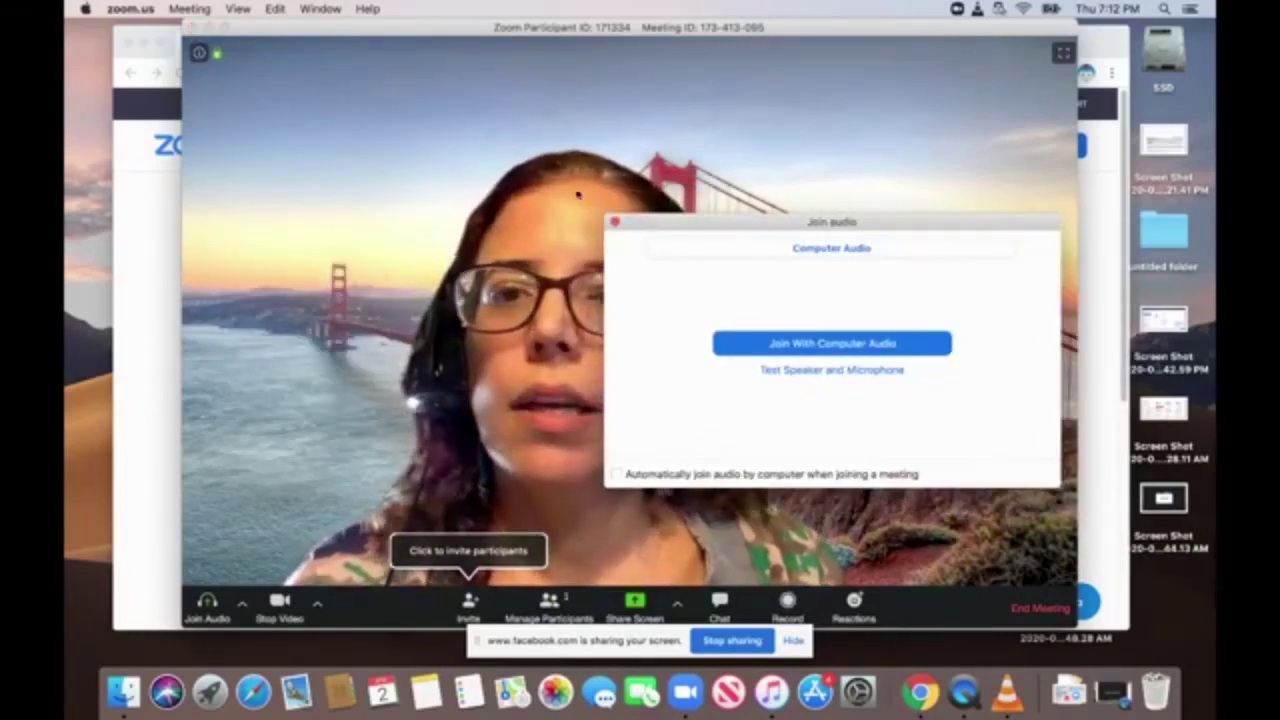
Close the Join Audio prompt and leave the meeting via Cmd+W.
click(615, 224)
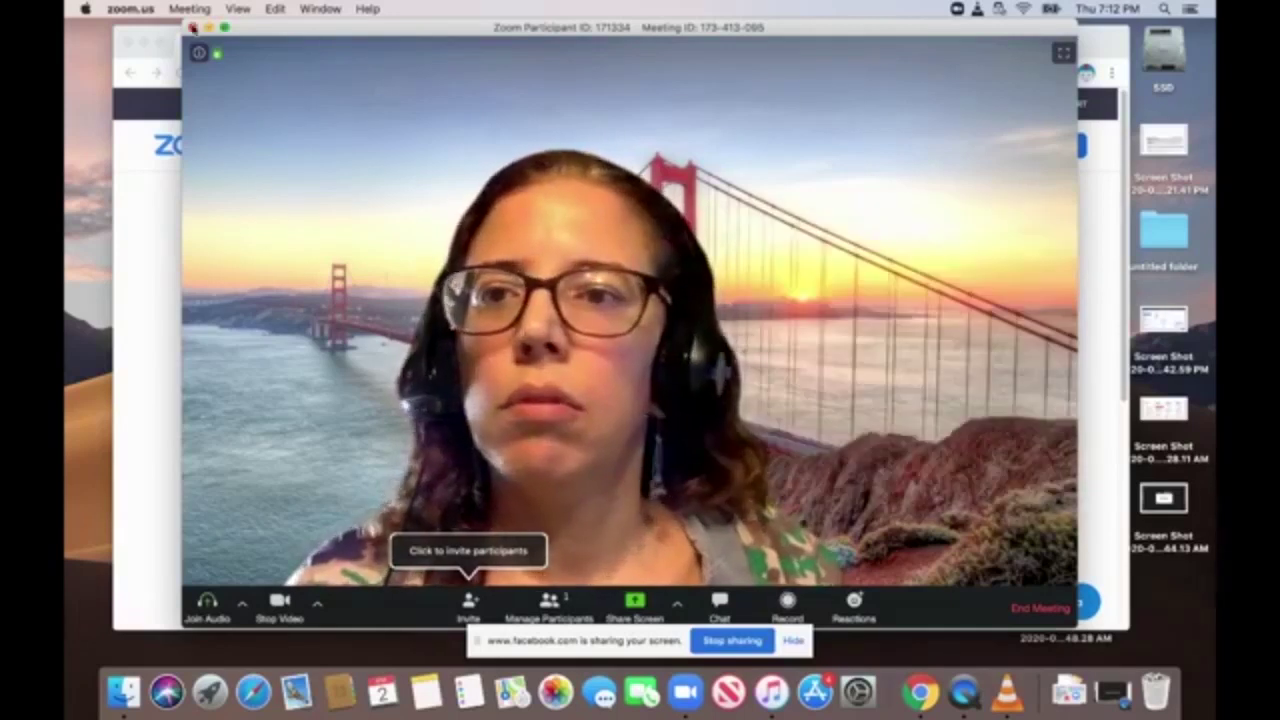
key(super+w)
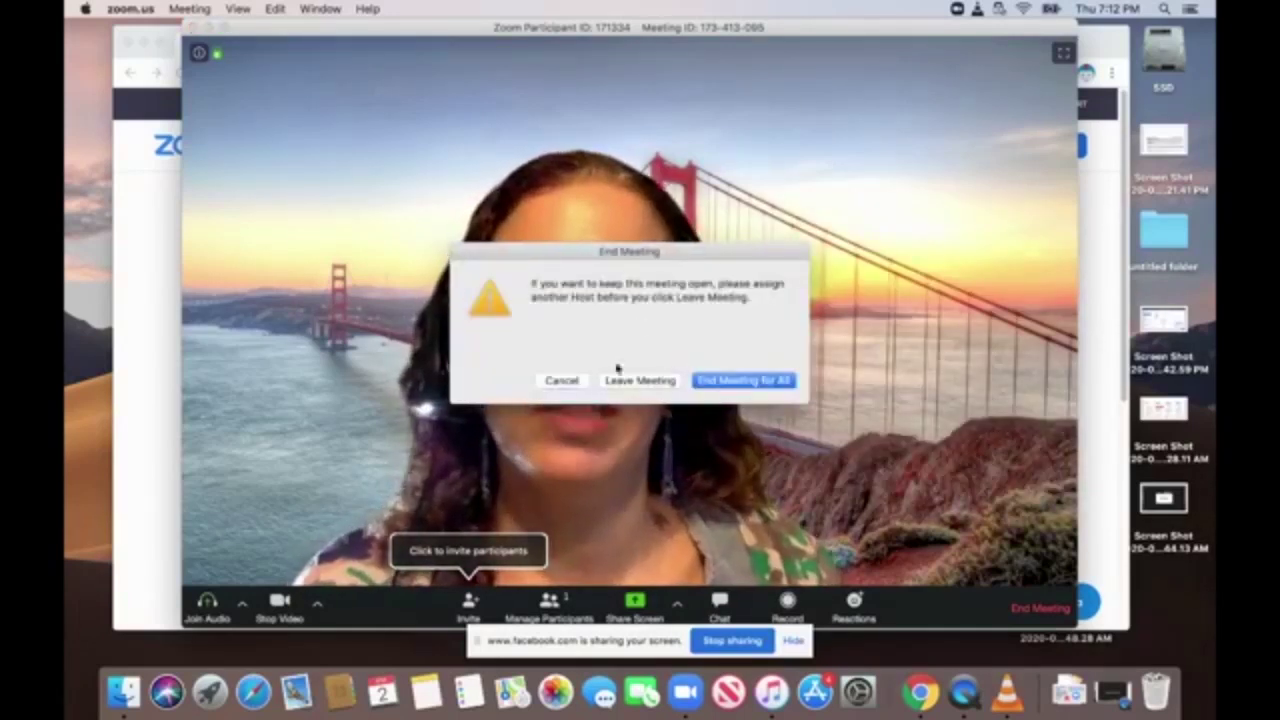
click(625, 381)
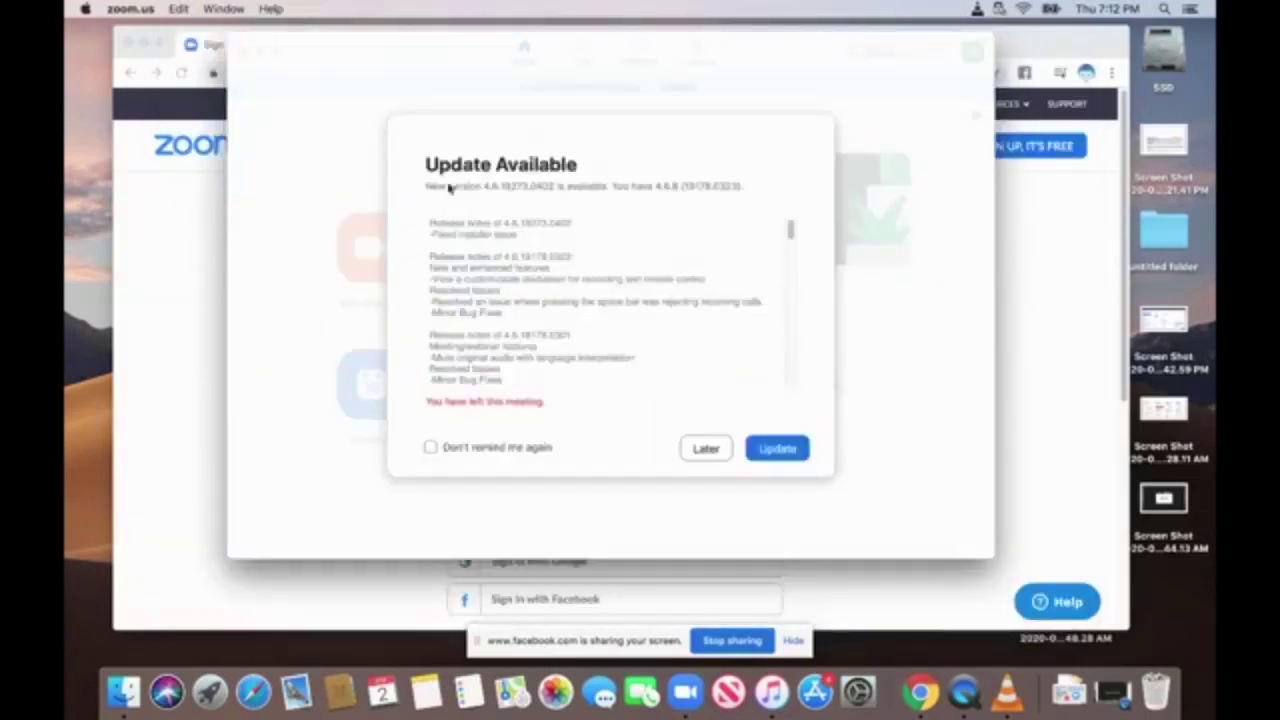
Choose Later on the update notice, visit Chrome briefly, then open Zoom's Settings from the gear icon.
click(706, 448)
mouse_move(365, 63)
mouse_down()
mouse_move(374, 177)
mouse_move(349, 226)
mouse_move(380, 81)
mouse_up()
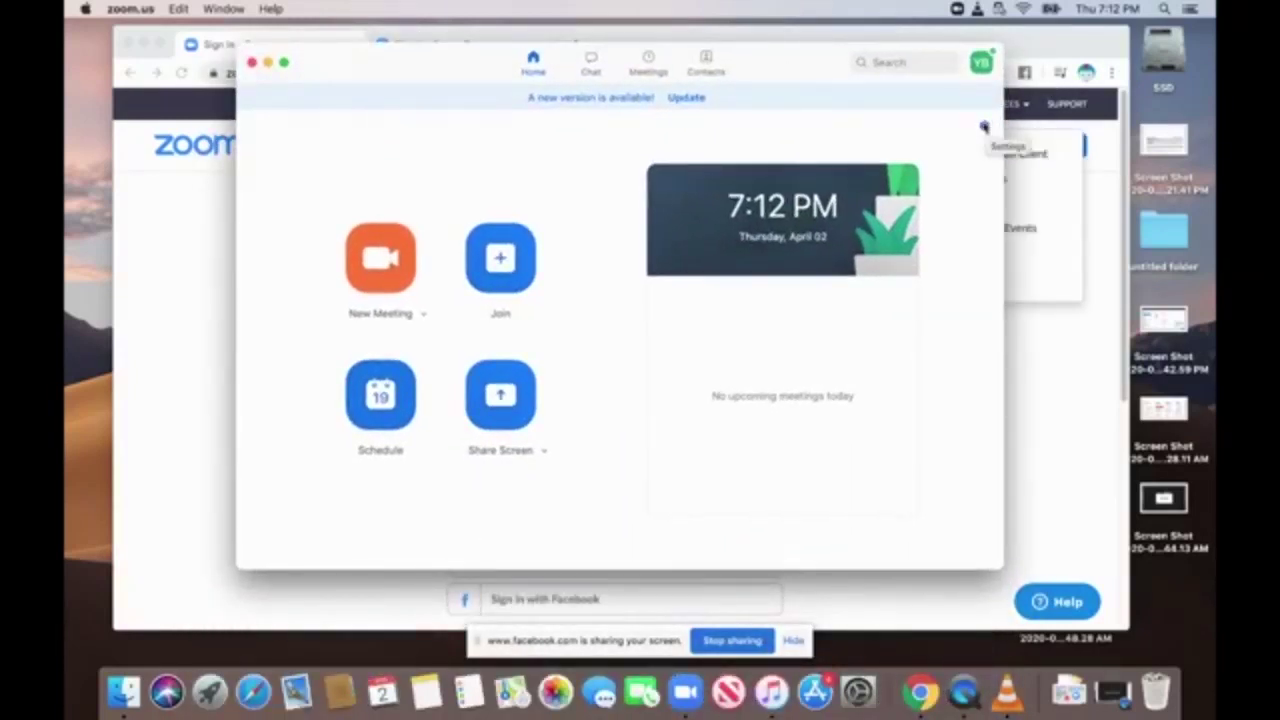
click(1054, 385)
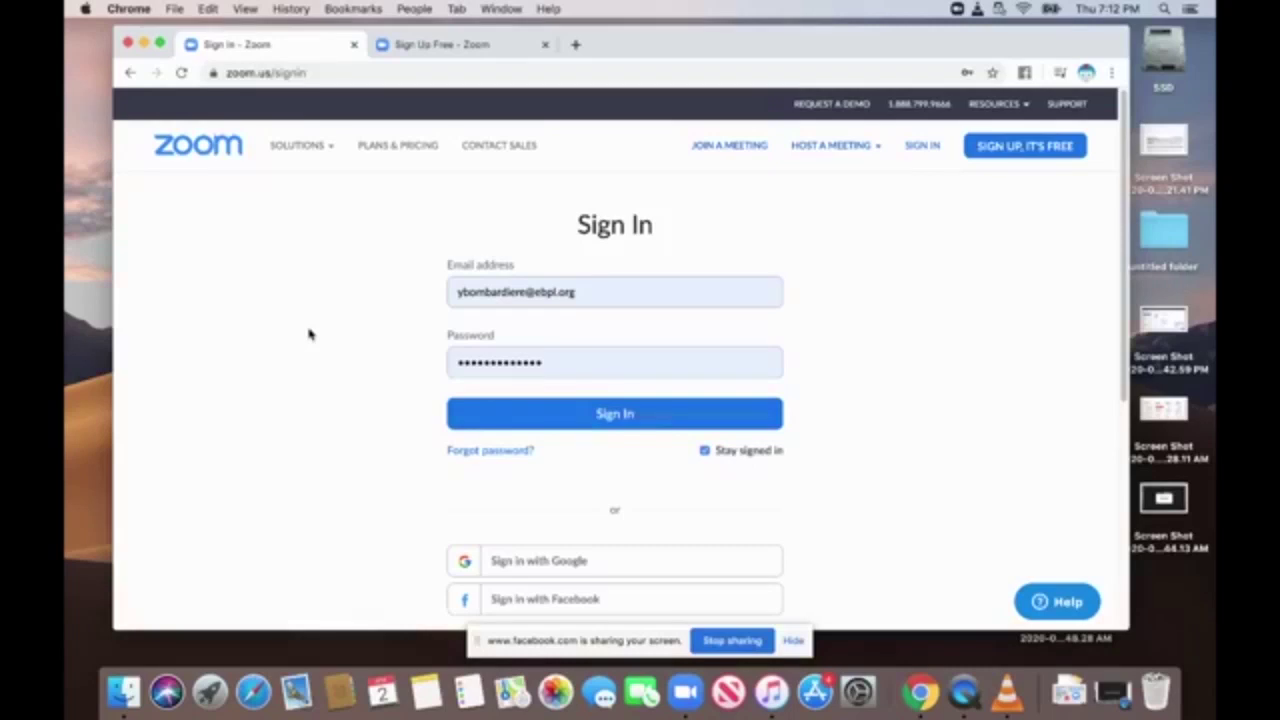
click(684, 700)
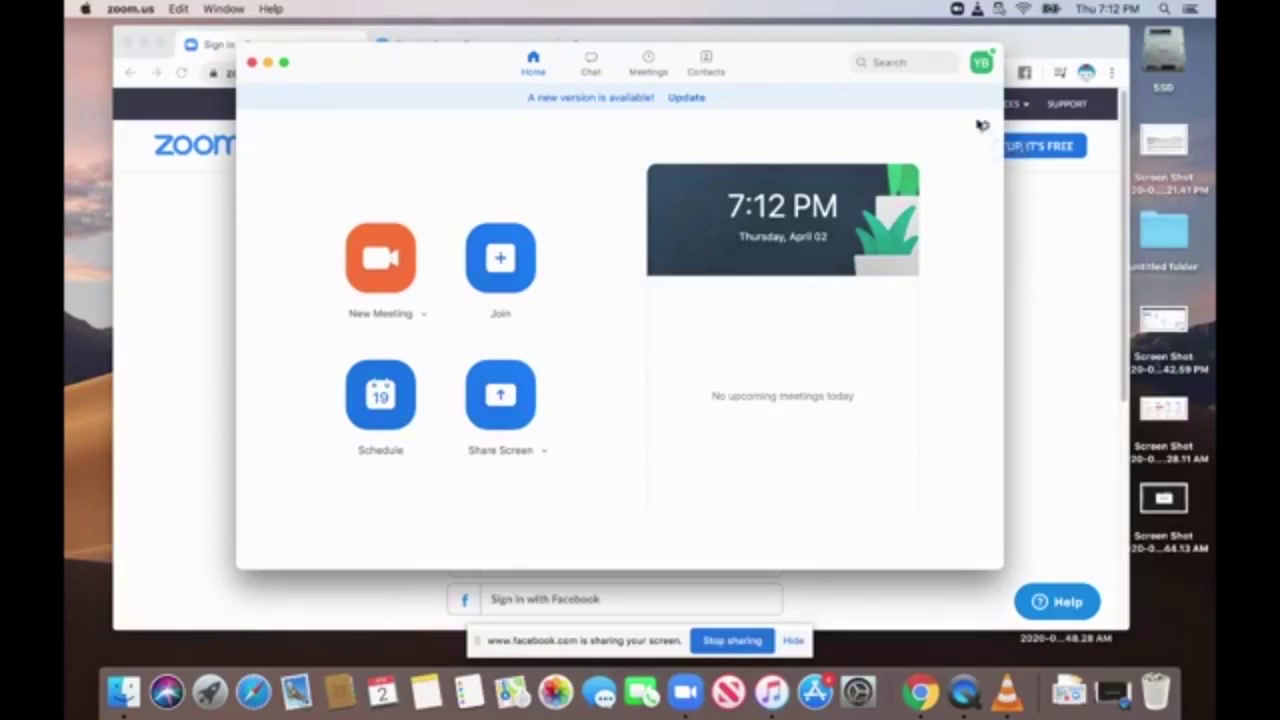
click(985, 127)
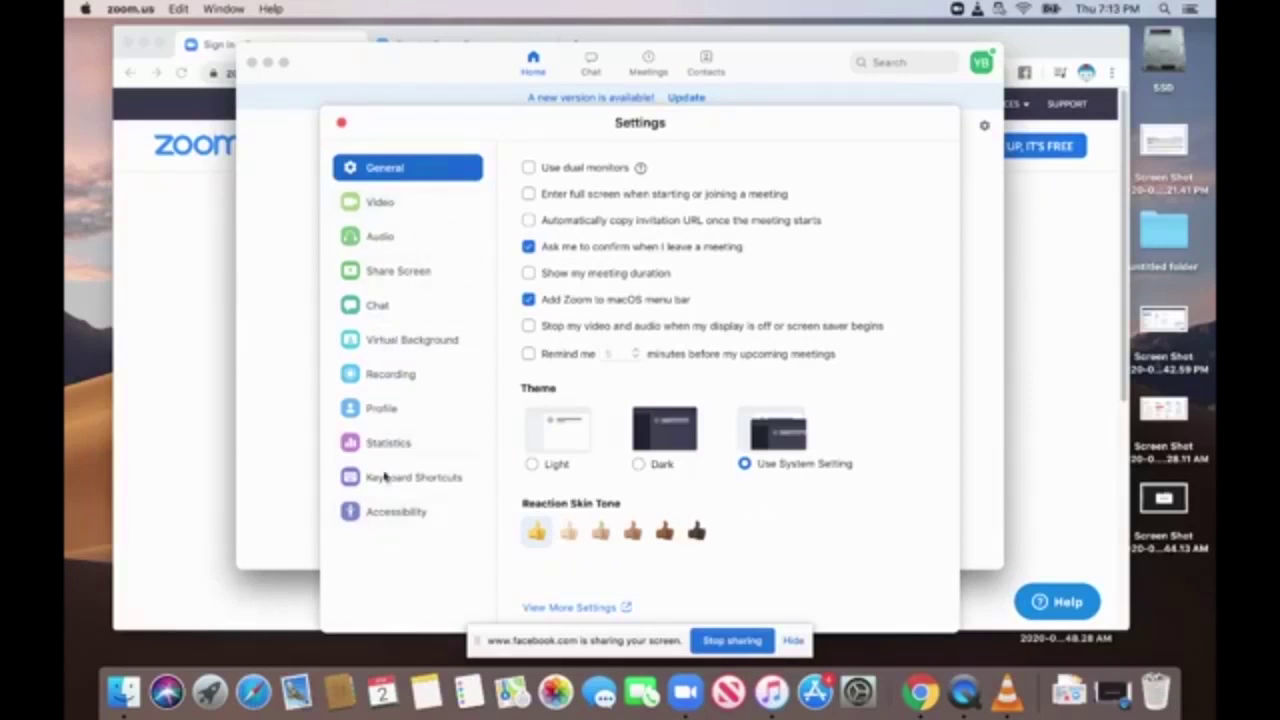
Glance at the Profile settings, return to General, and close the Settings window.
click(390, 410)
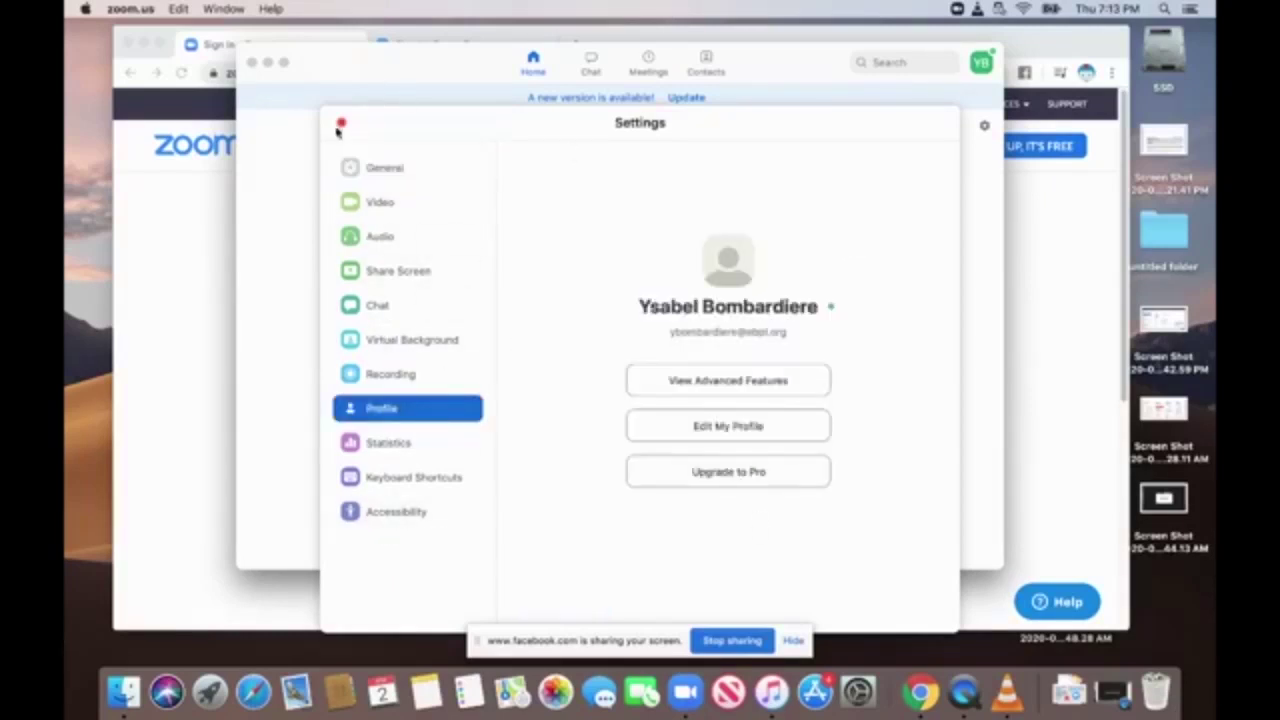
click(386, 175)
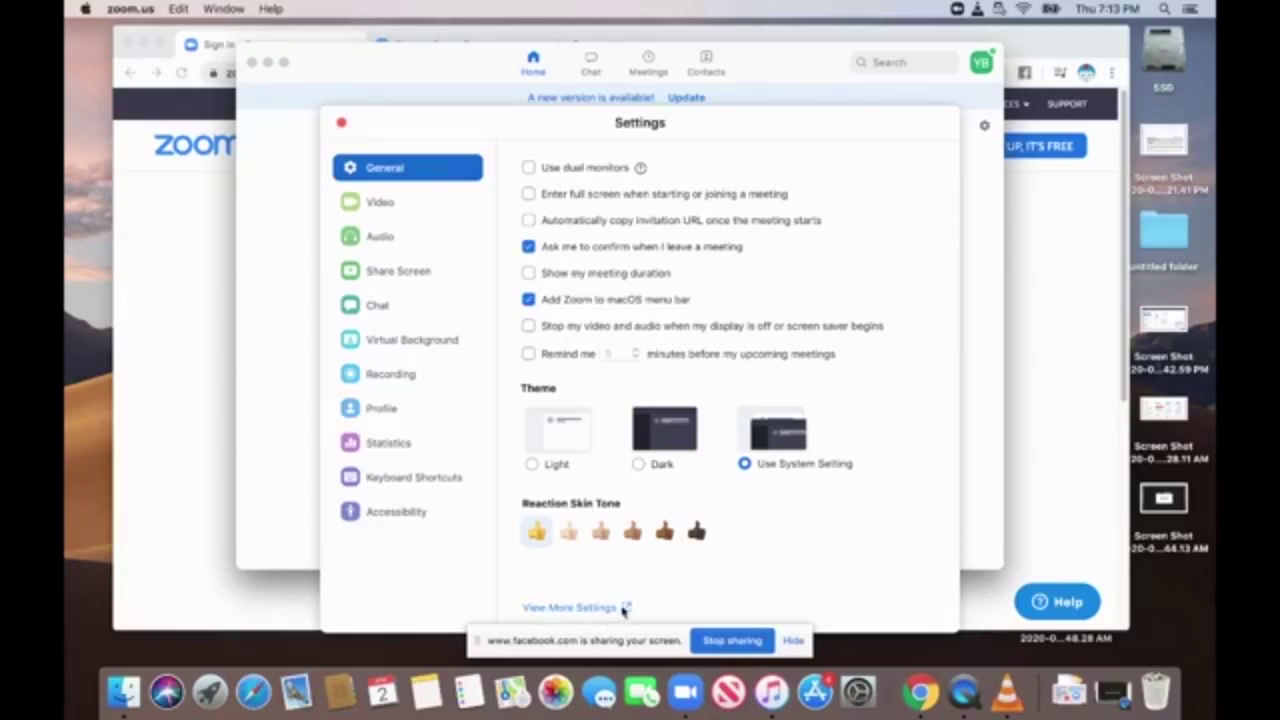
click(341, 122)
Autofill the saved login on the browser's Zoom sign-in page.
drag(364, 63, 331, 251)
click(720, 42)
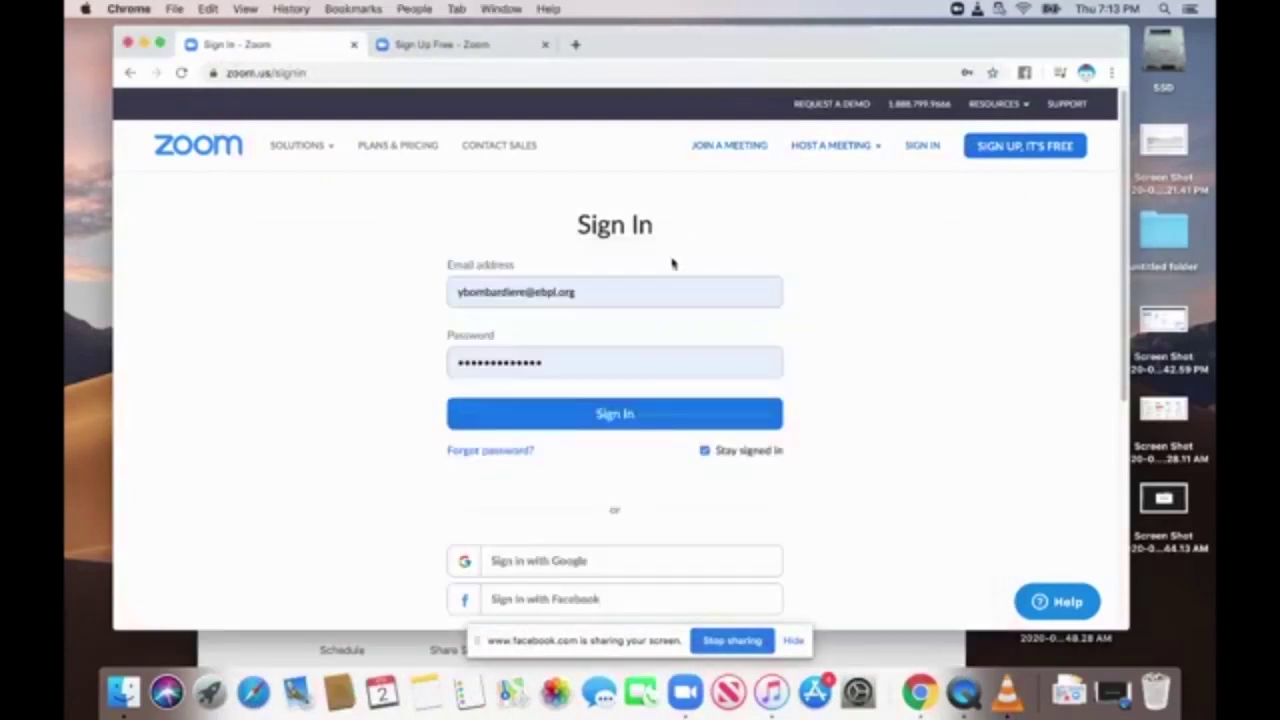
click(657, 292)
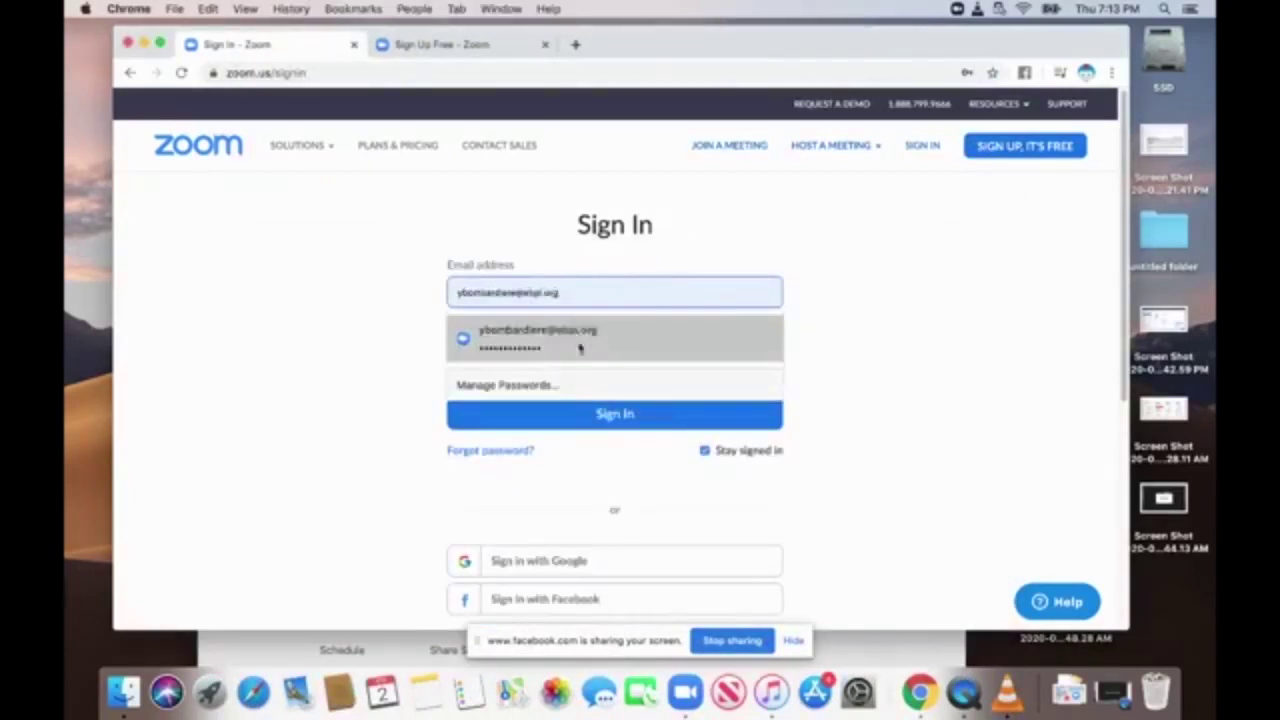
click(560, 333)
Reopen Zoom's Settings and choose View More Settings to open the web settings.
click(685, 692)
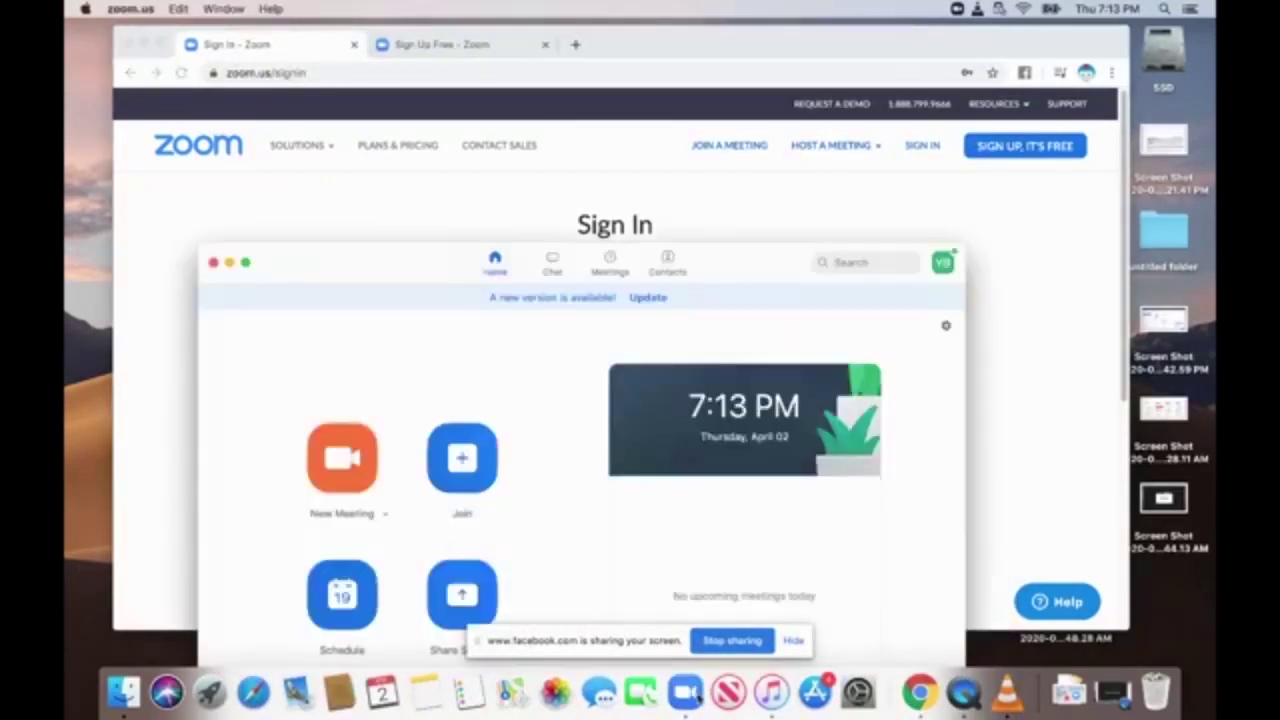
drag(735, 258, 766, 90)
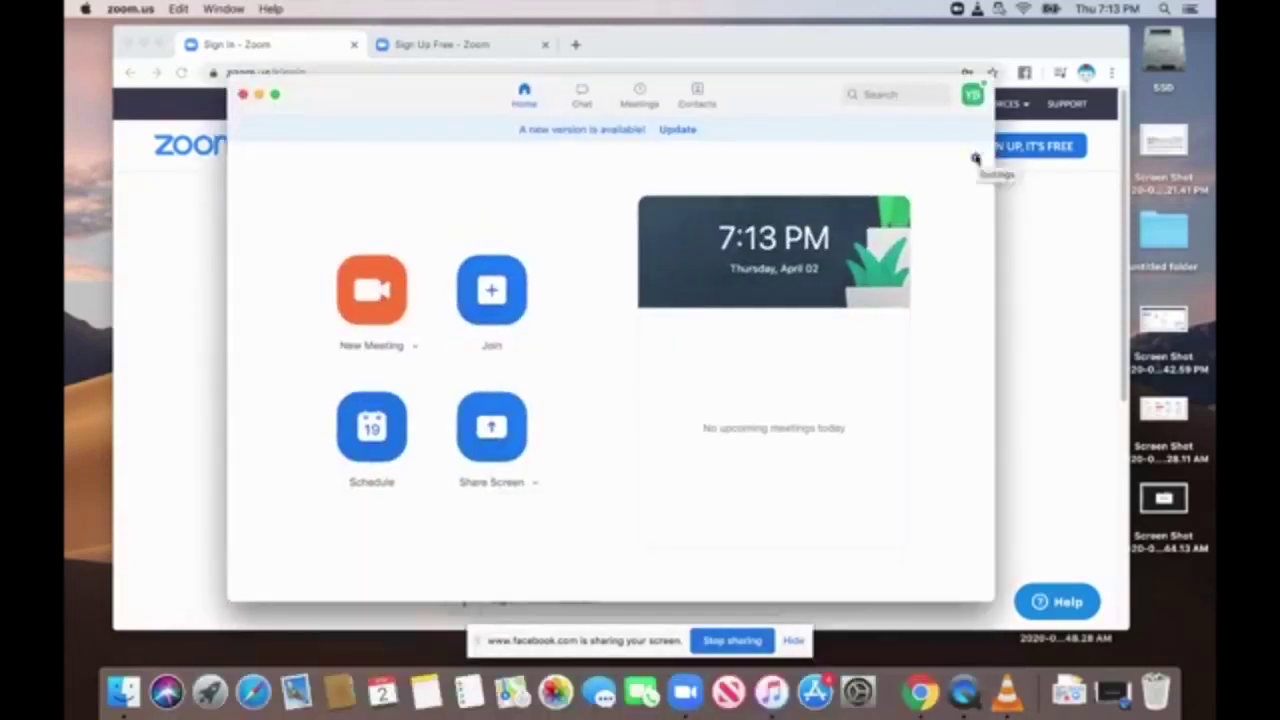
click(976, 157)
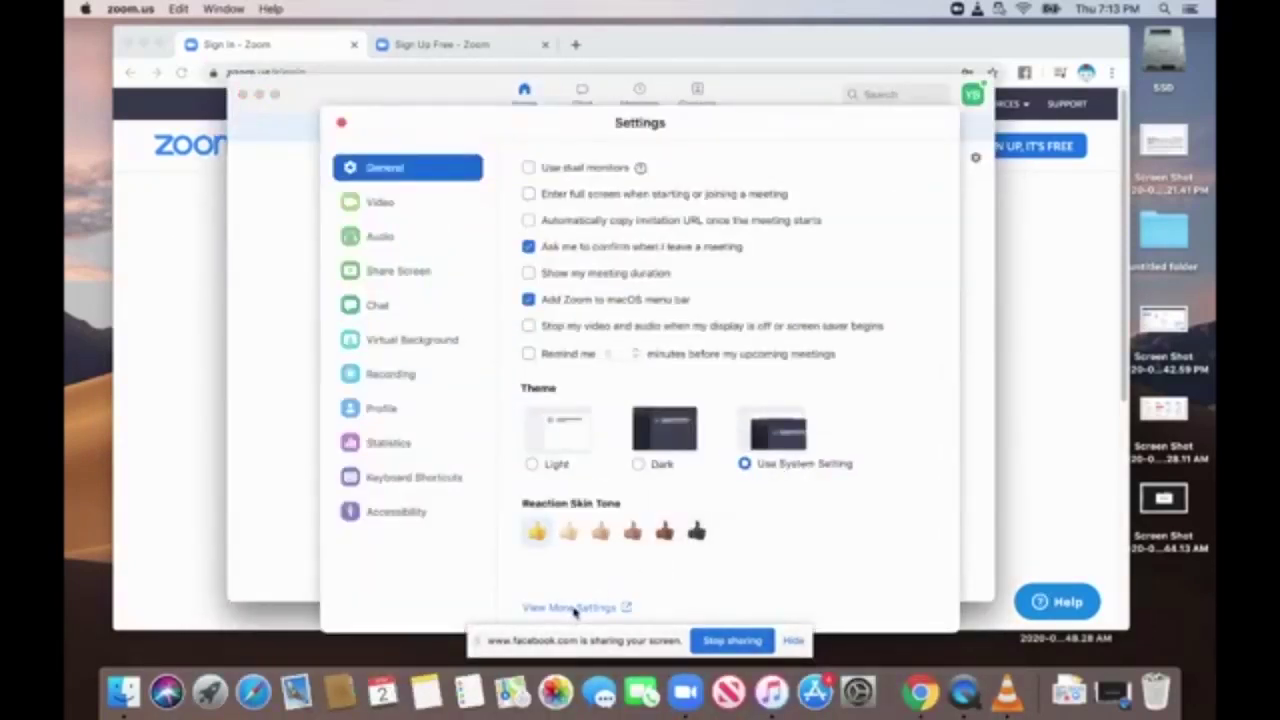
click(573, 608)
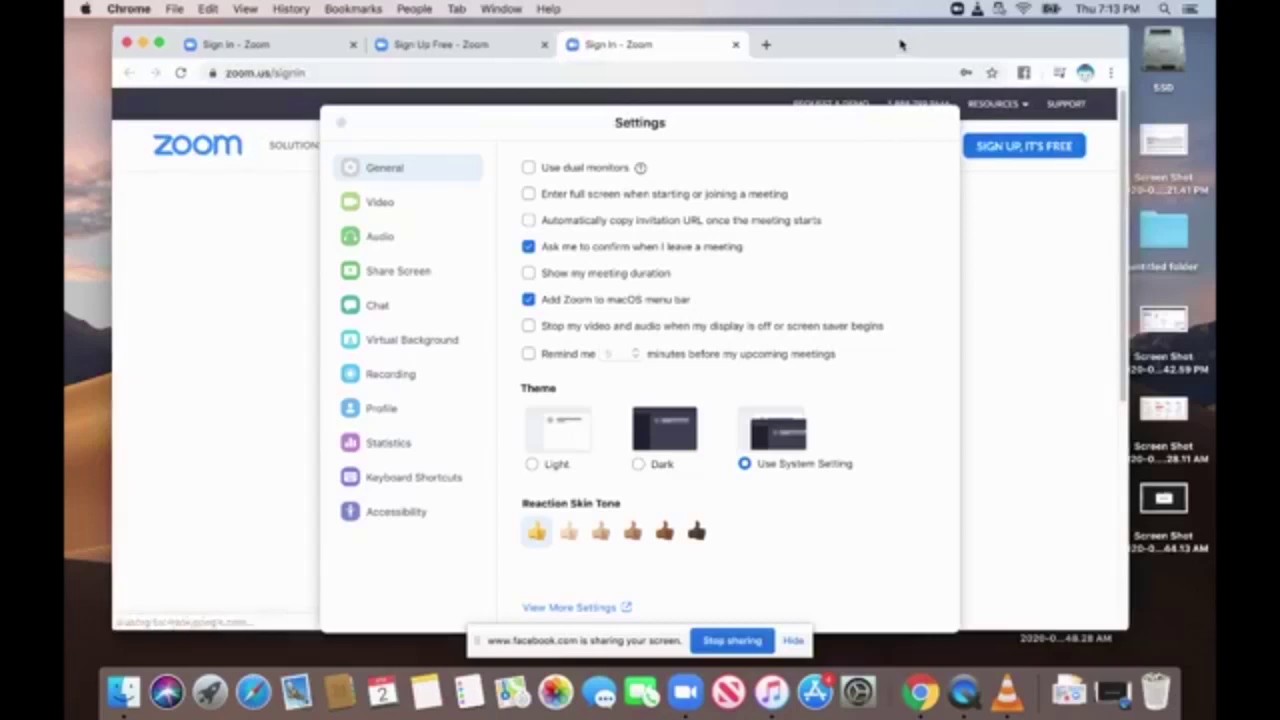
Close the client Settings window, sign in on zoom.us, and open the Profile page.
click(341, 123)
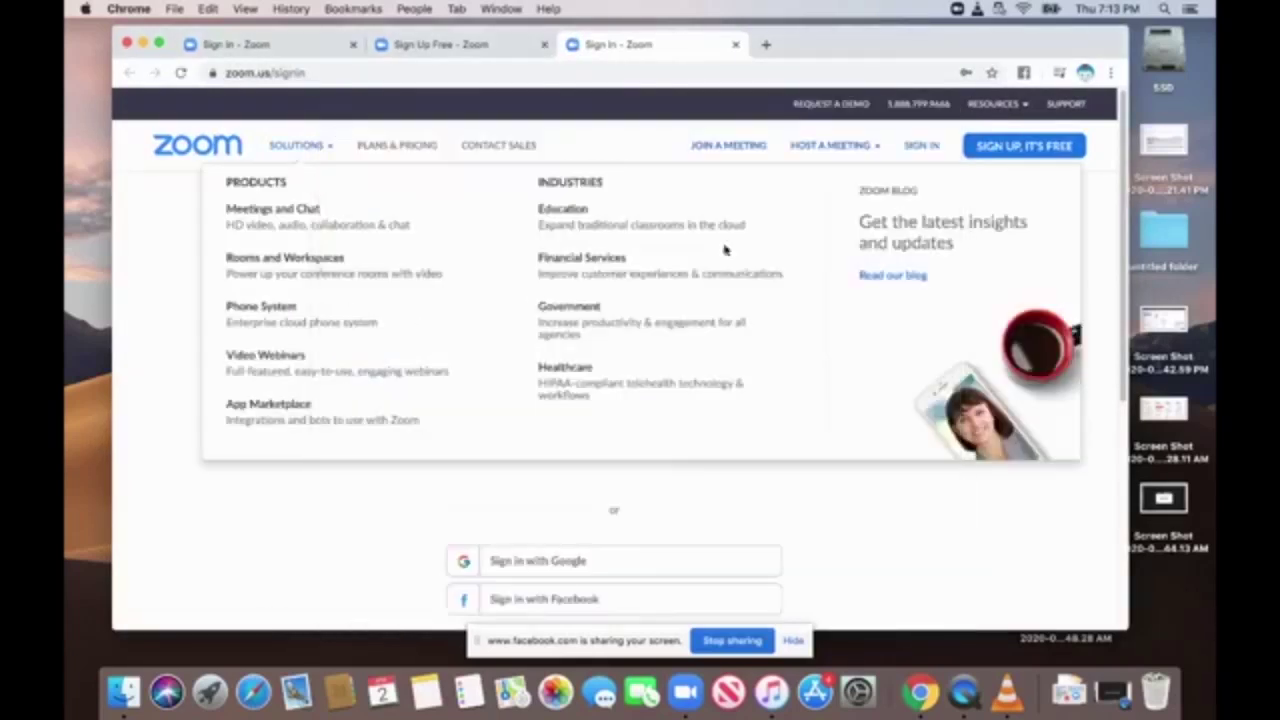
click(614, 414)
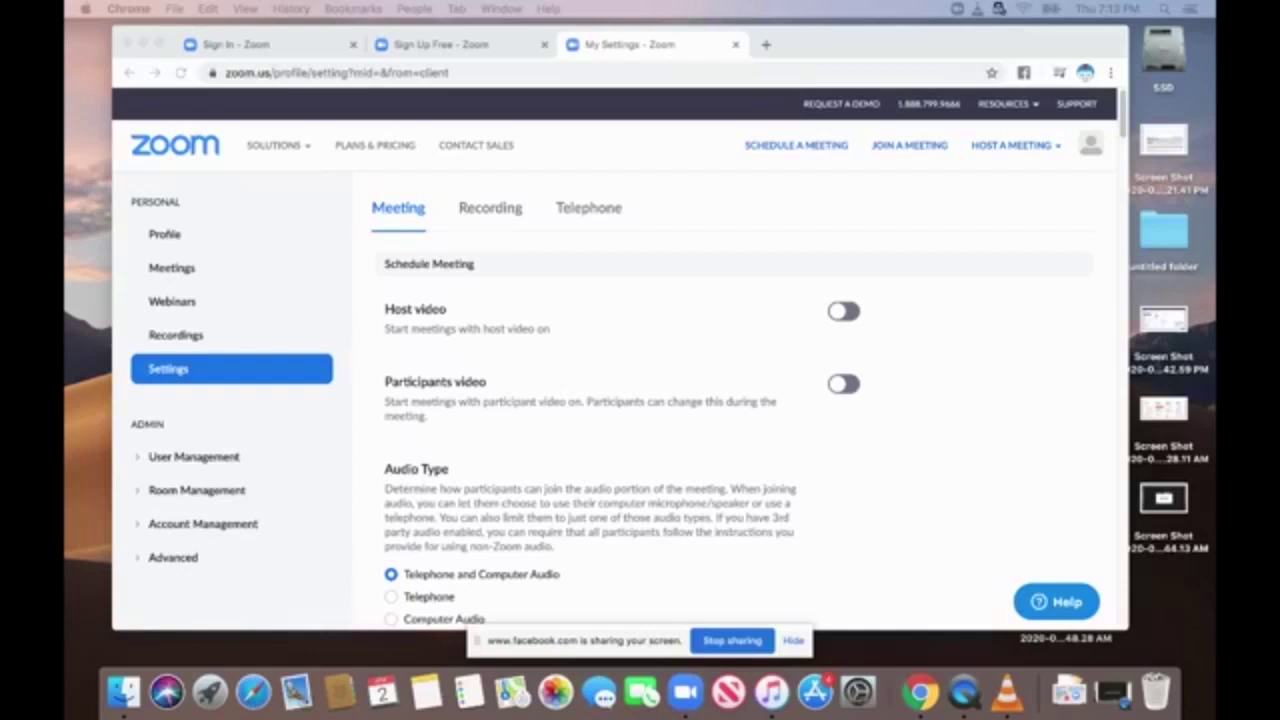
drag(882, 45, 891, 42)
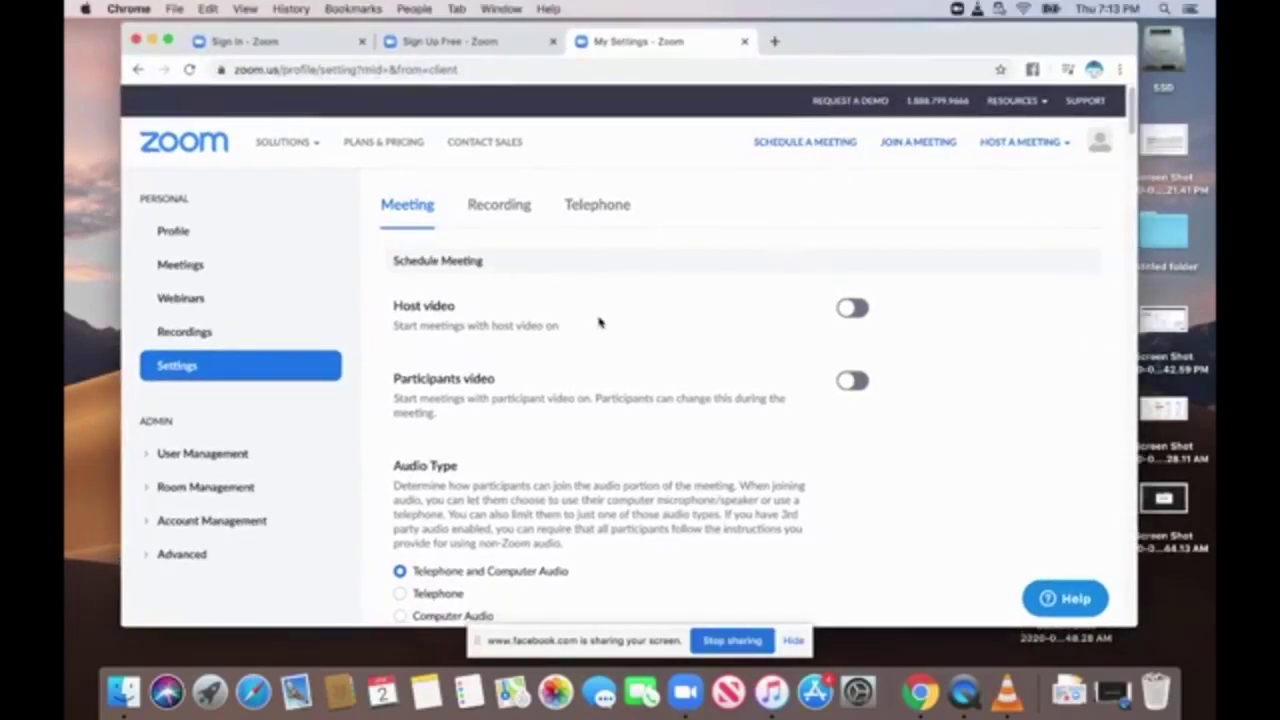
click(199, 232)
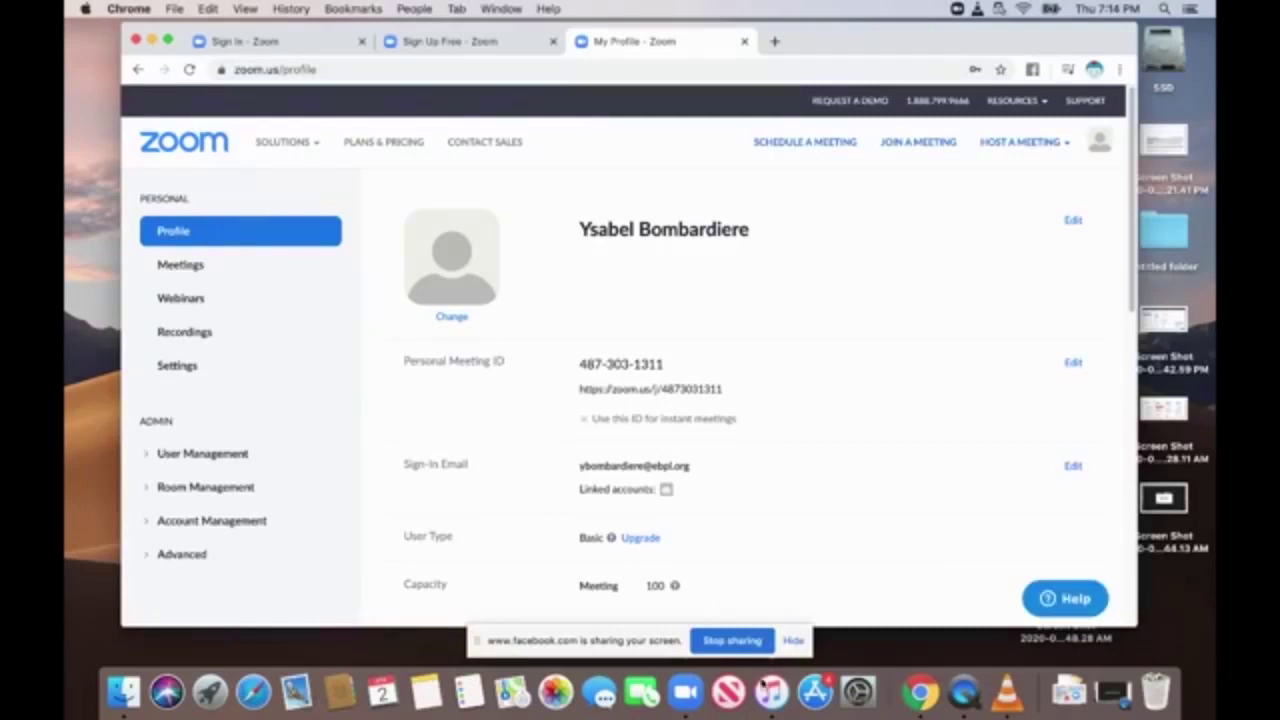
Sign in from the Sign Up Free tab so it shows the account profile.
mouse_move(285, 142)
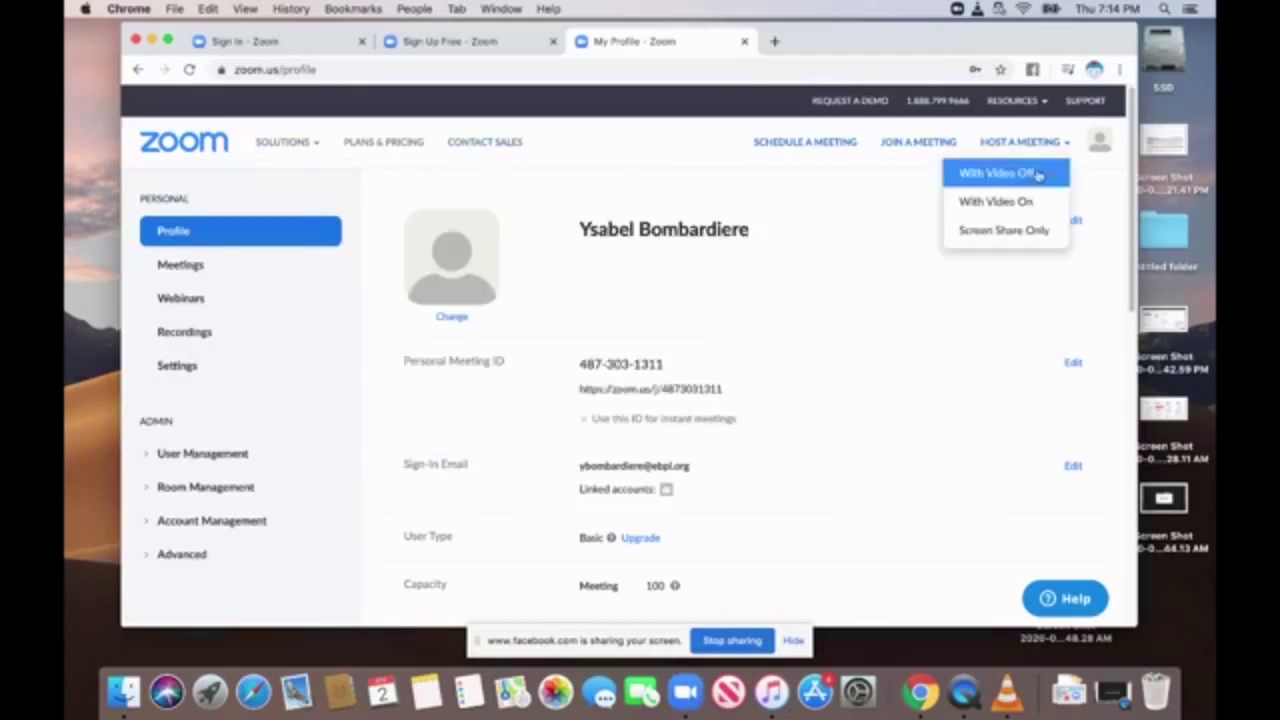
click(482, 43)
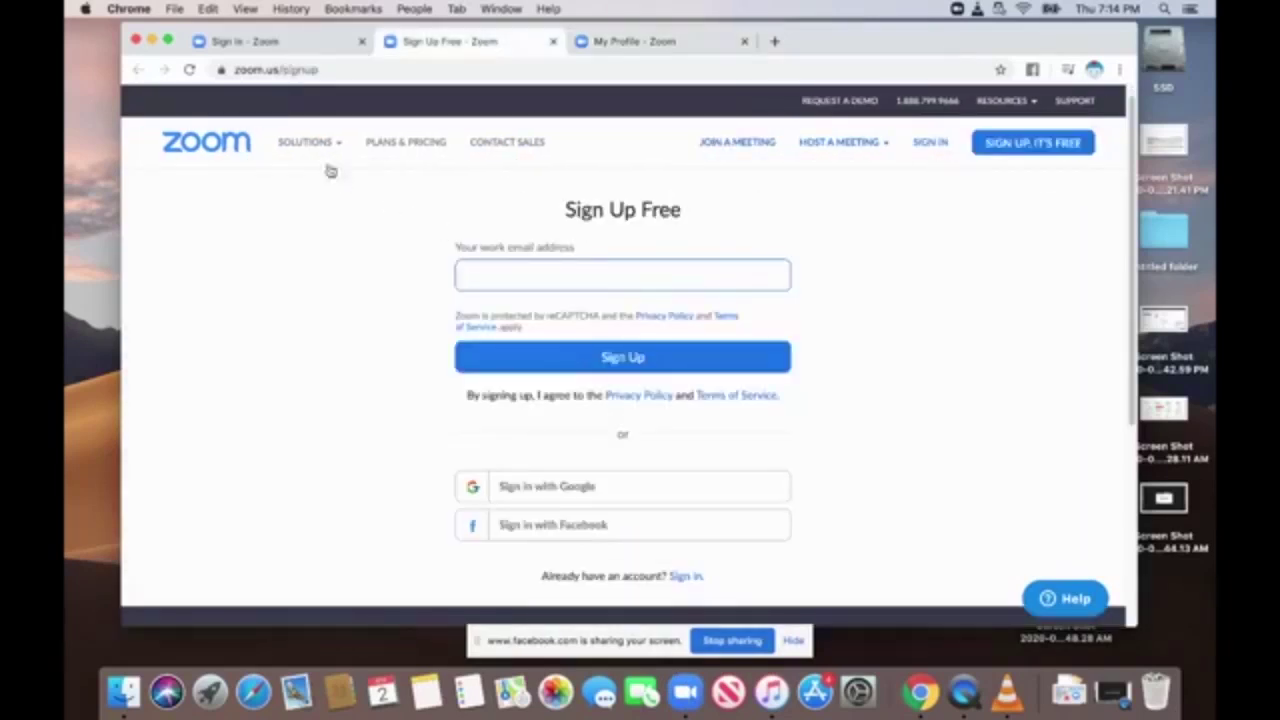
click(930, 142)
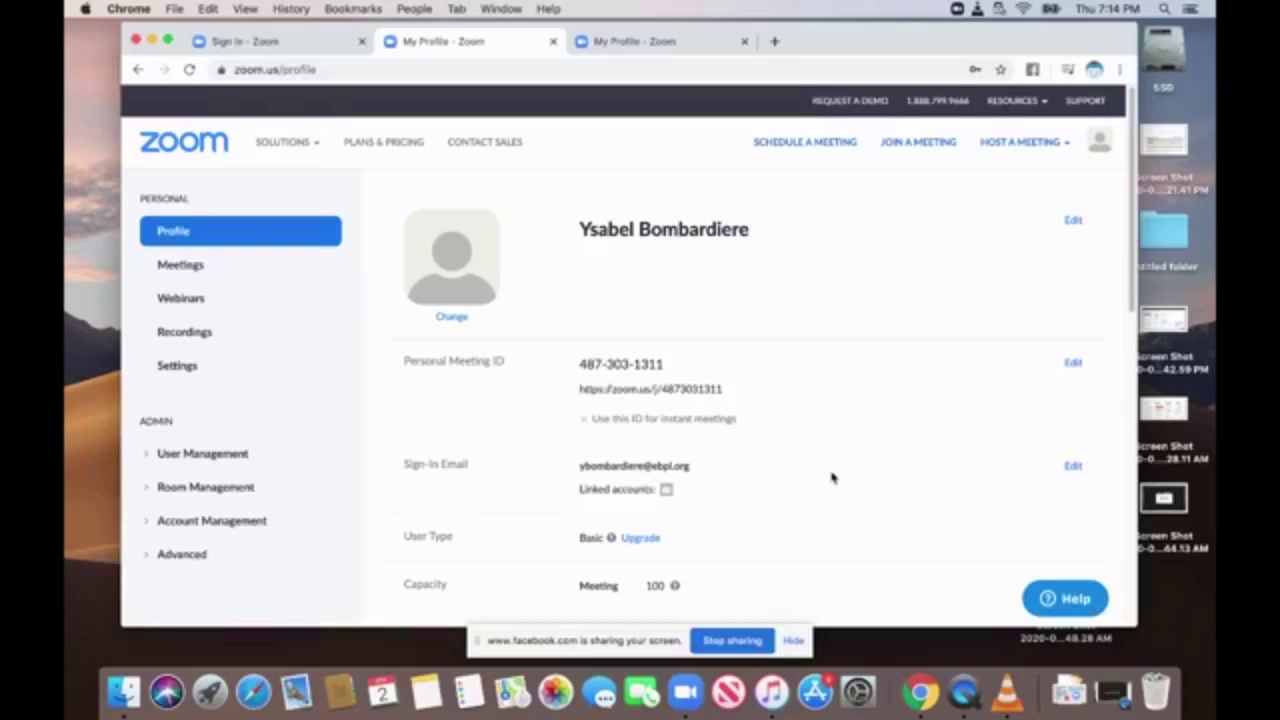
Scroll the profile, then drag the 'Zoom' Google Docs window into Chrome's tab strip.
mouse_move(1133, 93)
mouse_down()
mouse_move(1133, 296)
mouse_move(1133, 88)
mouse_up()
drag(1131, 249, 1132, 267)
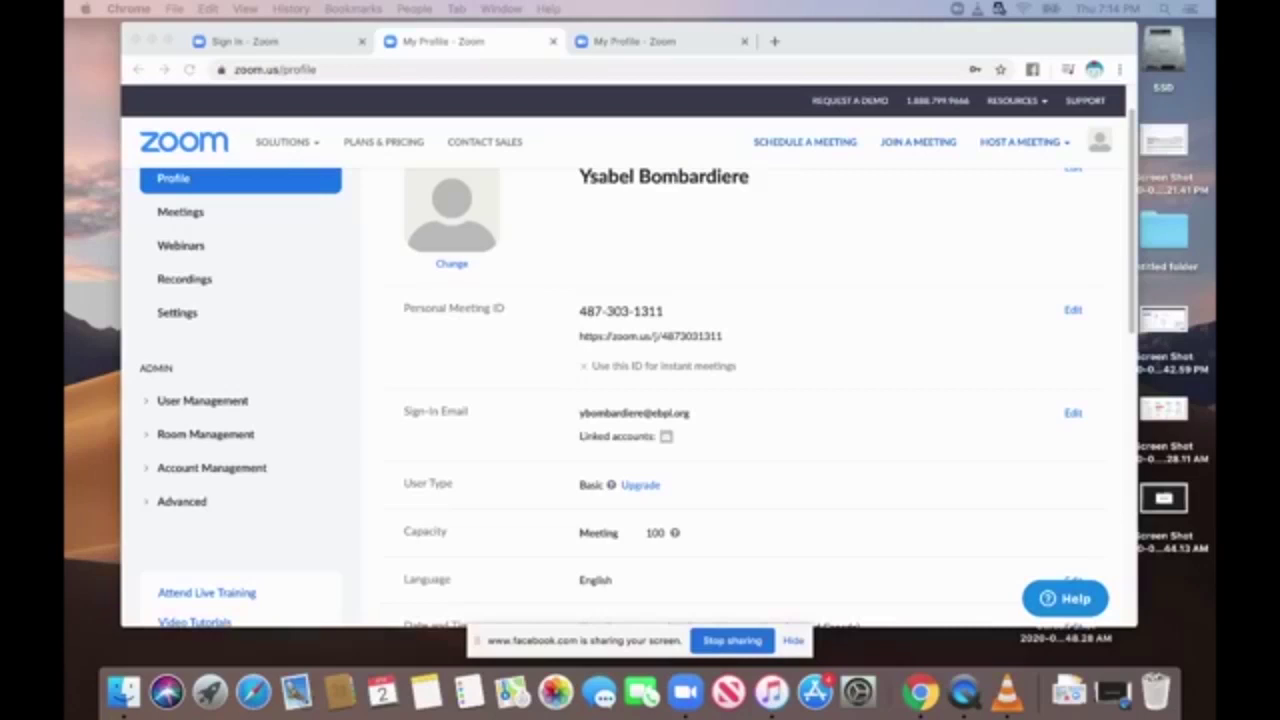
drag(1016, 66, 1215, 240)
drag(990, 140, 990, 36)
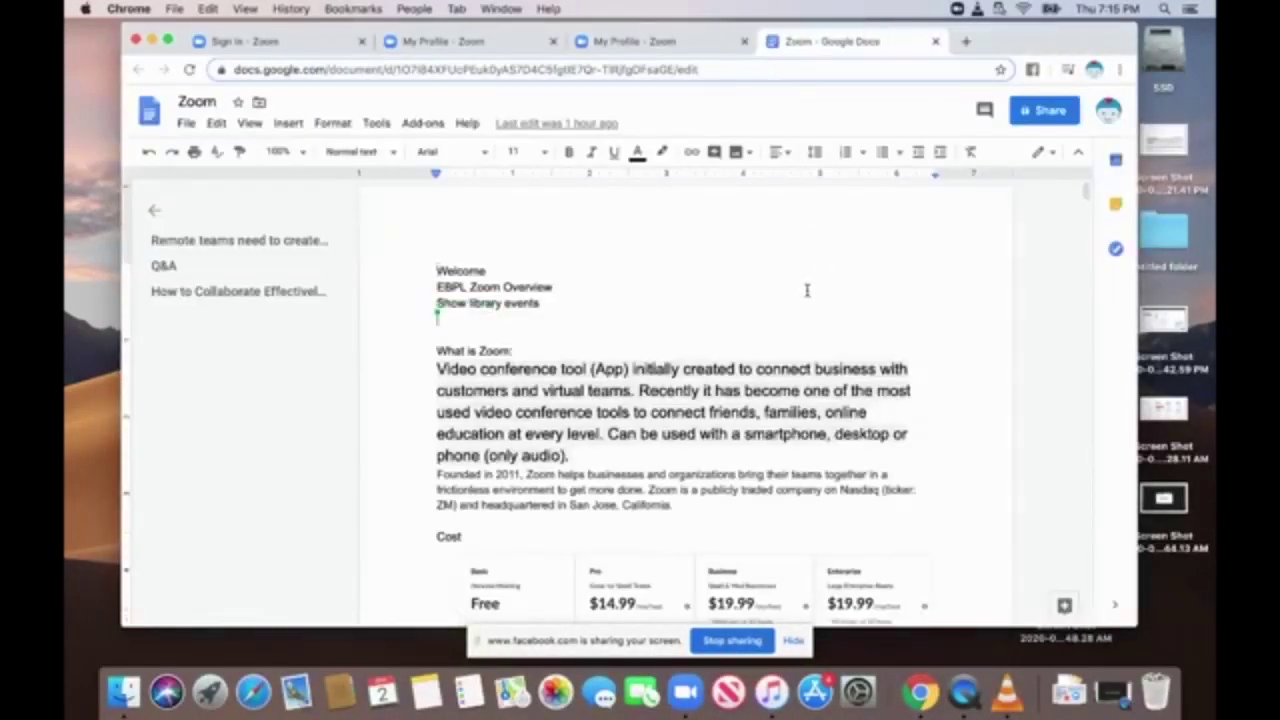
scroll(830, 264, down, 3)
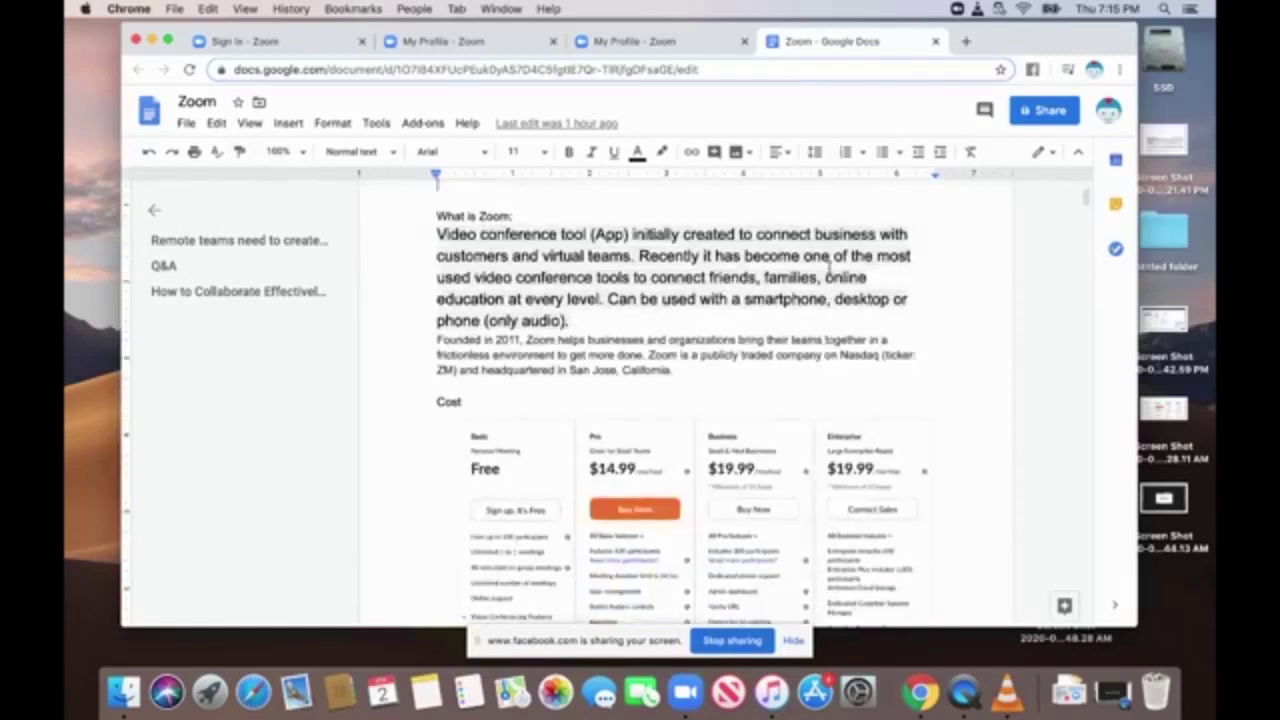
scroll(830, 266, down, 3)
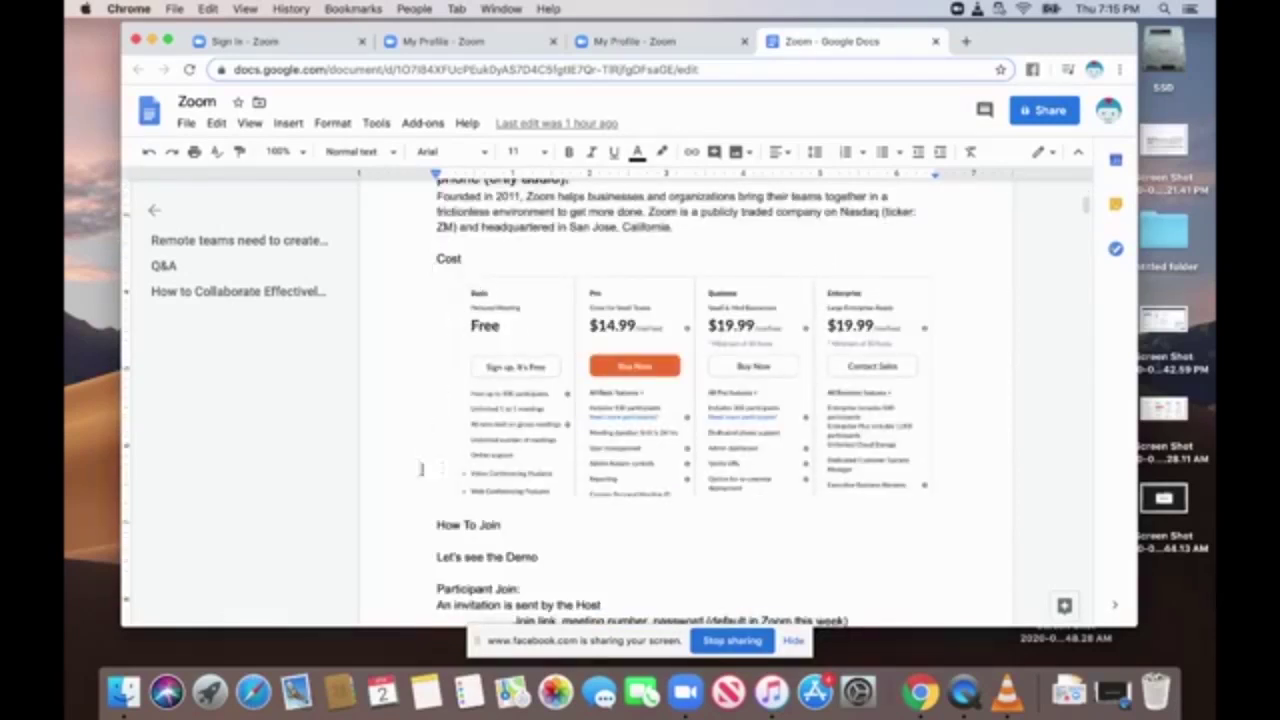
click(486, 448)
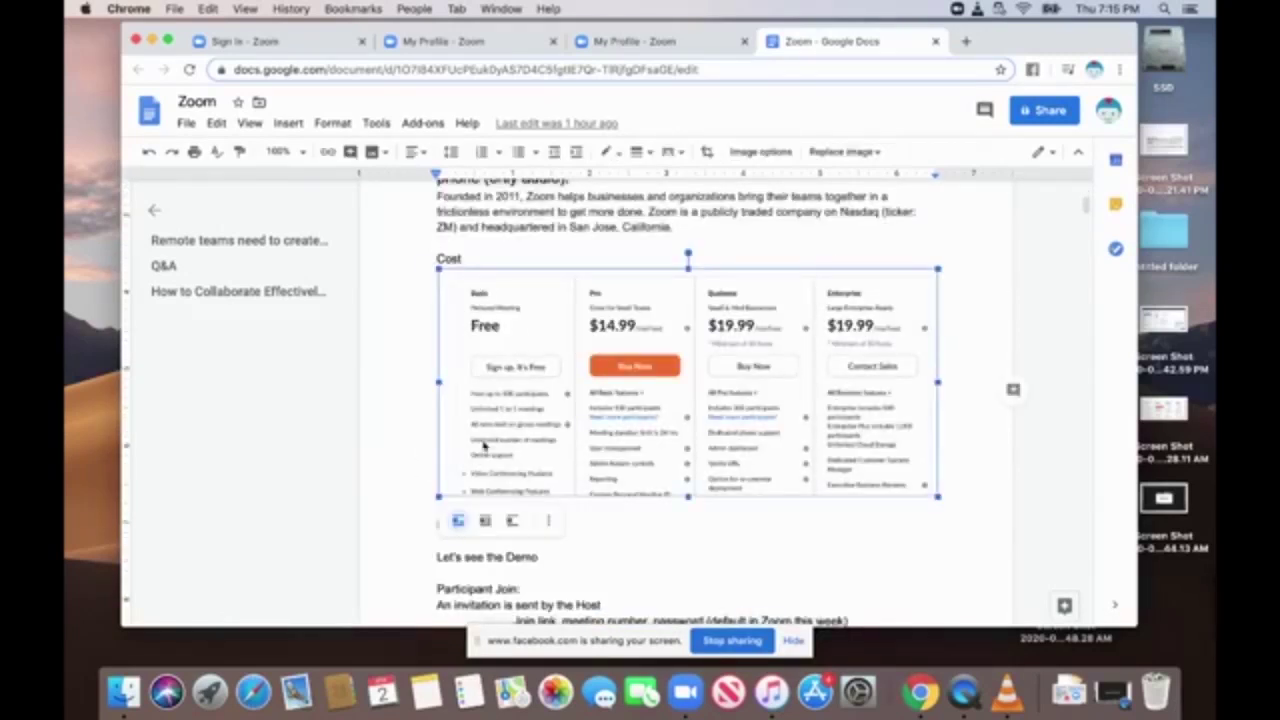
click(587, 557)
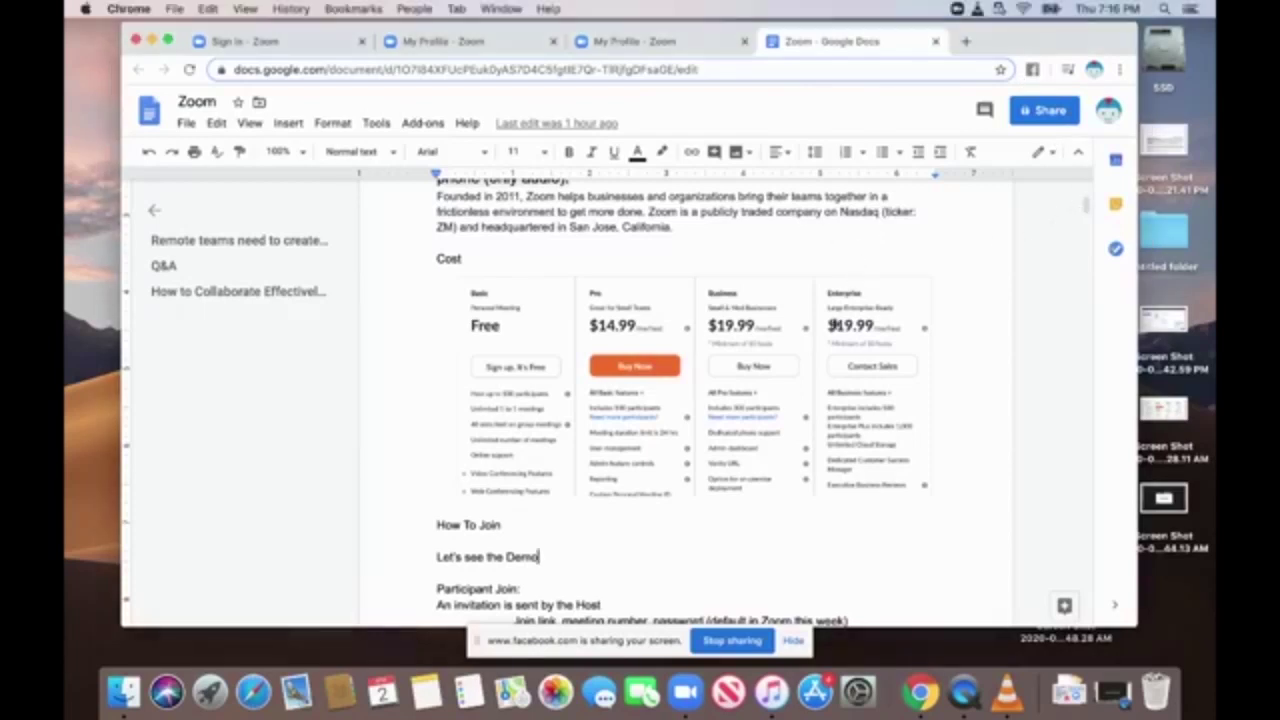
scroll(829, 421, down, 5)
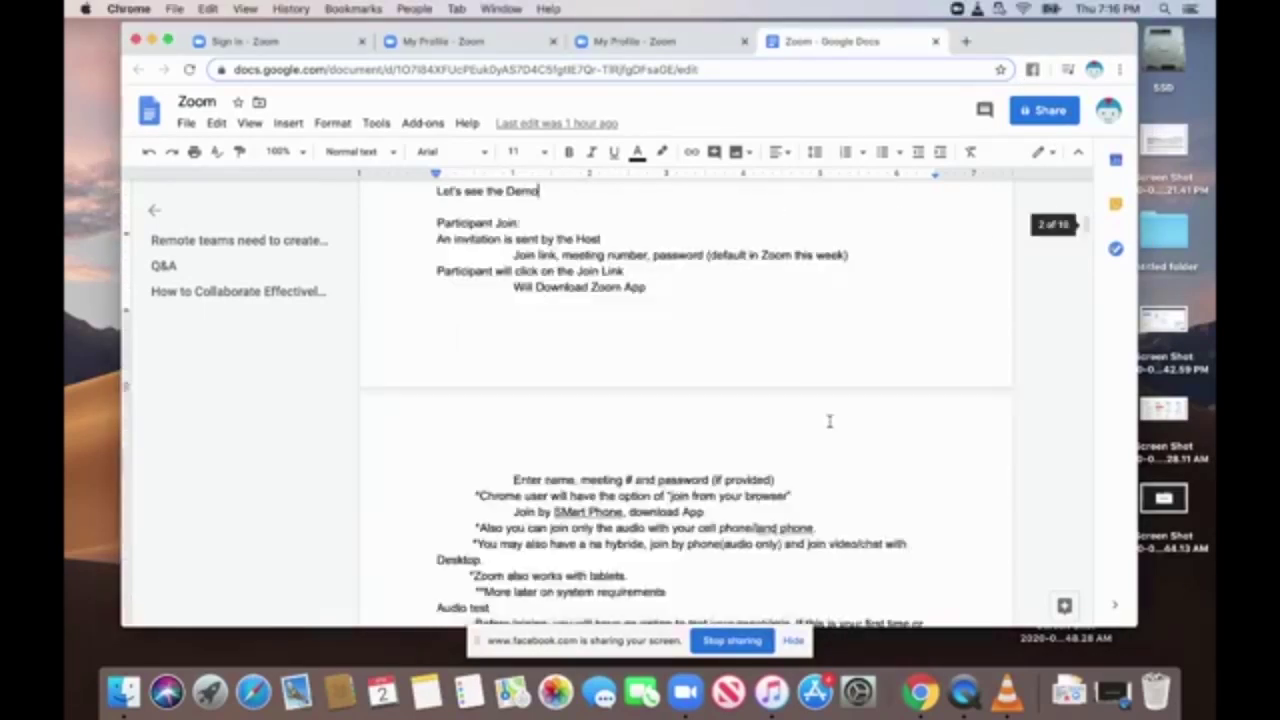
scroll(829, 421, down, 10)
scroll(829, 421, up, 5)
scroll(829, 421, up, 5)
scroll(829, 421, up, 10)
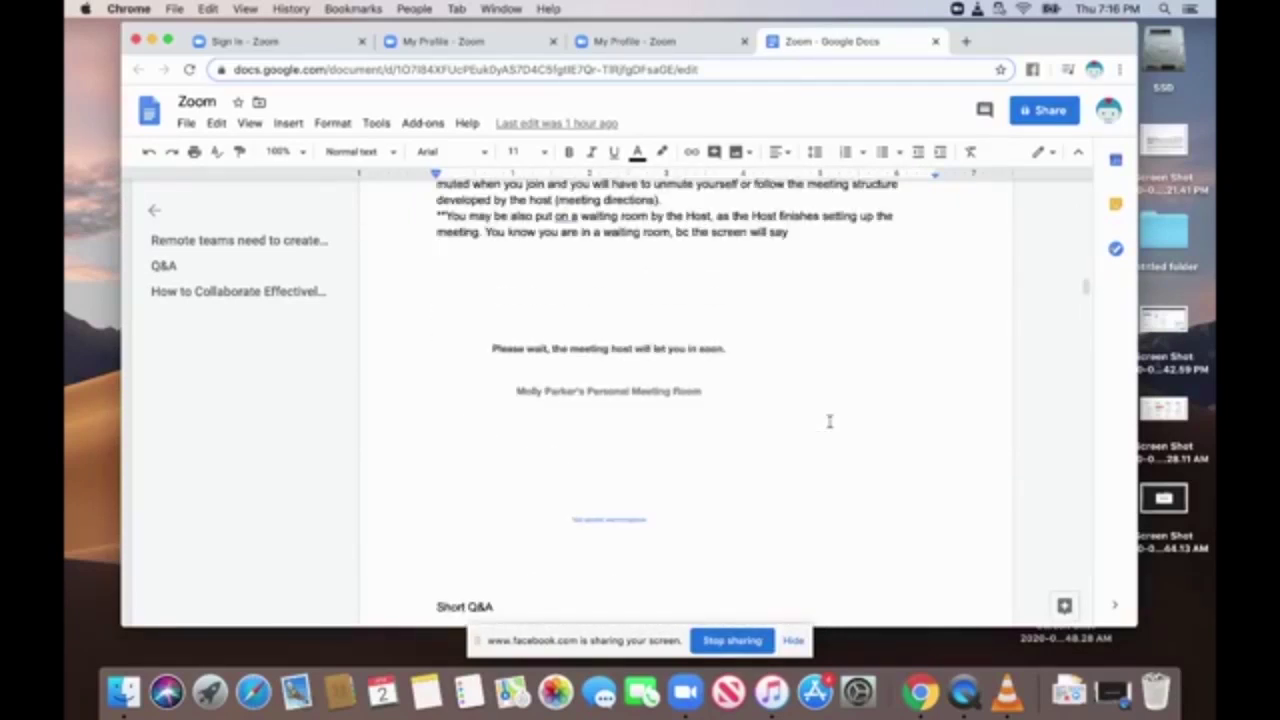
scroll(829, 421, up, 1)
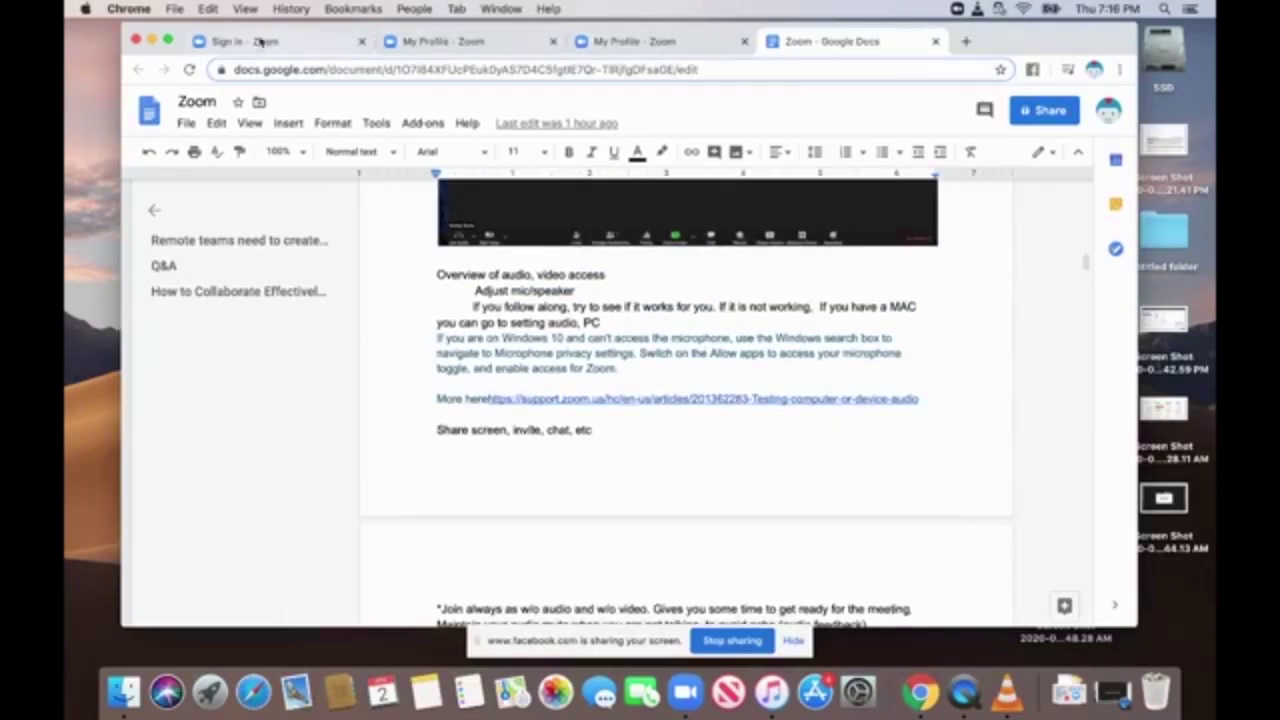
click(430, 41)
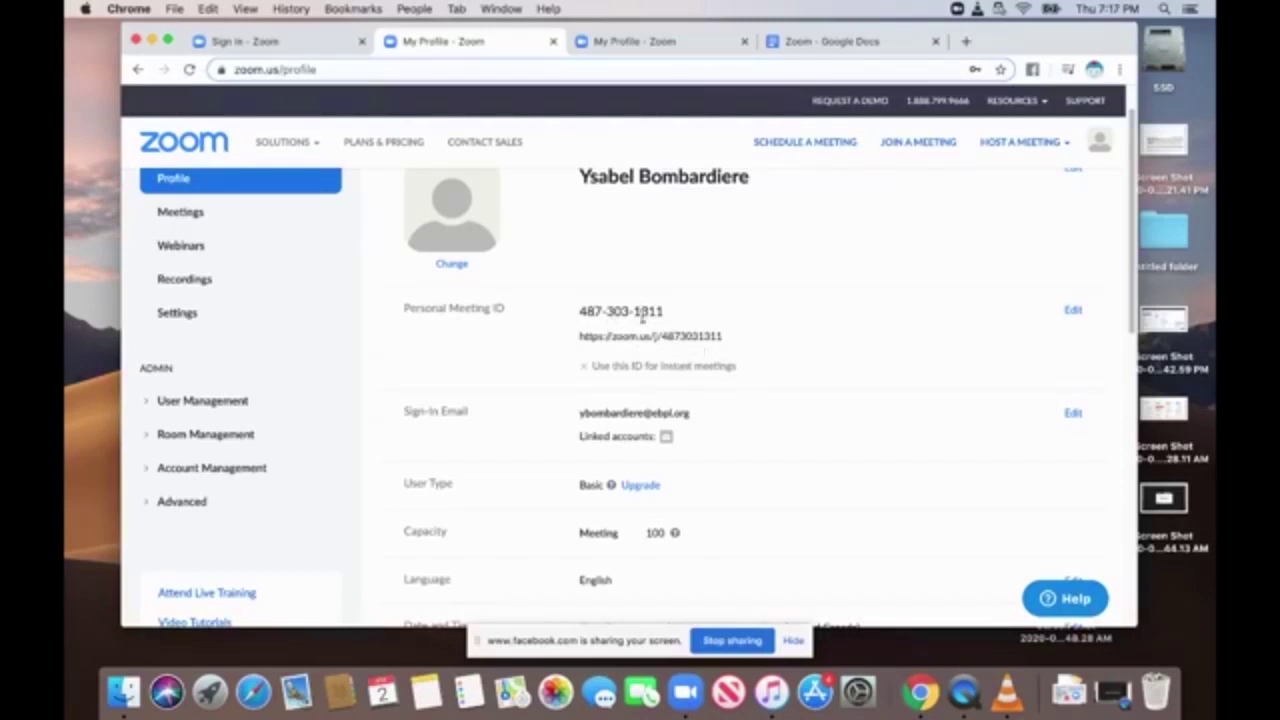
click(815, 42)
Scroll the Google Doc through the Personal Meeting ID notes, then return to the My Profile - Zoom tab.
scroll(693, 371, down, 10)
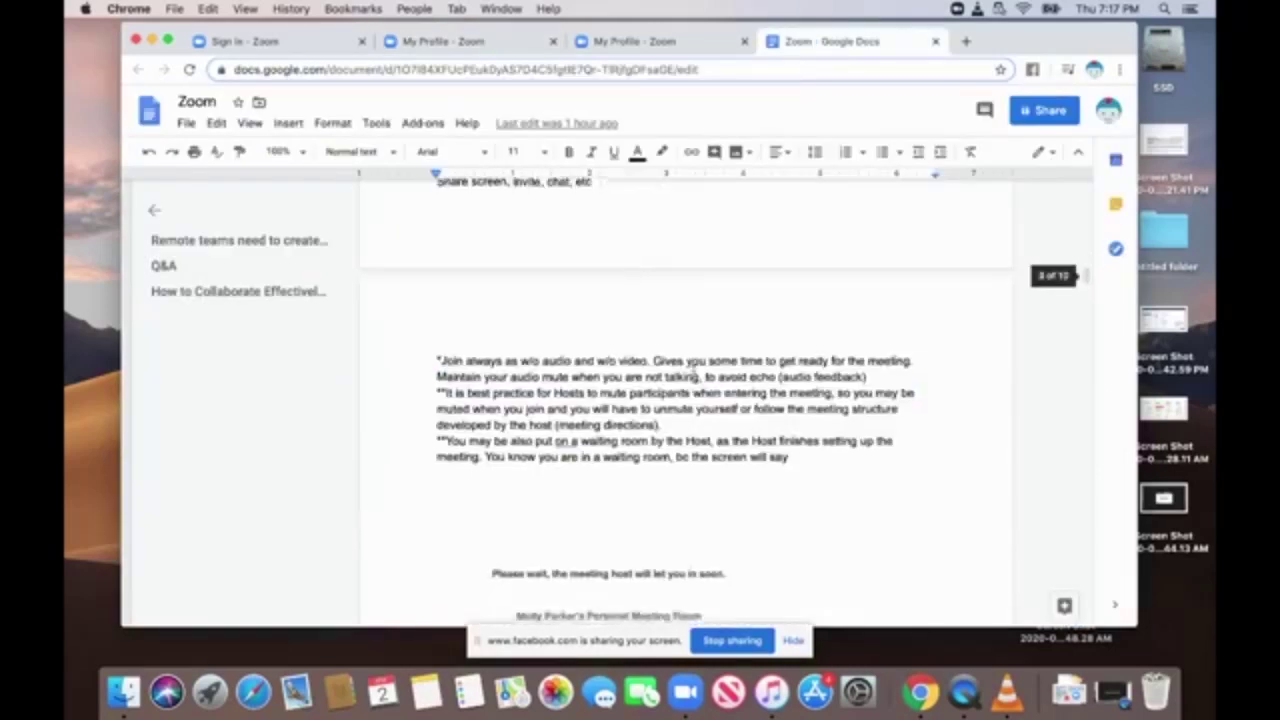
scroll(693, 371, down, 15)
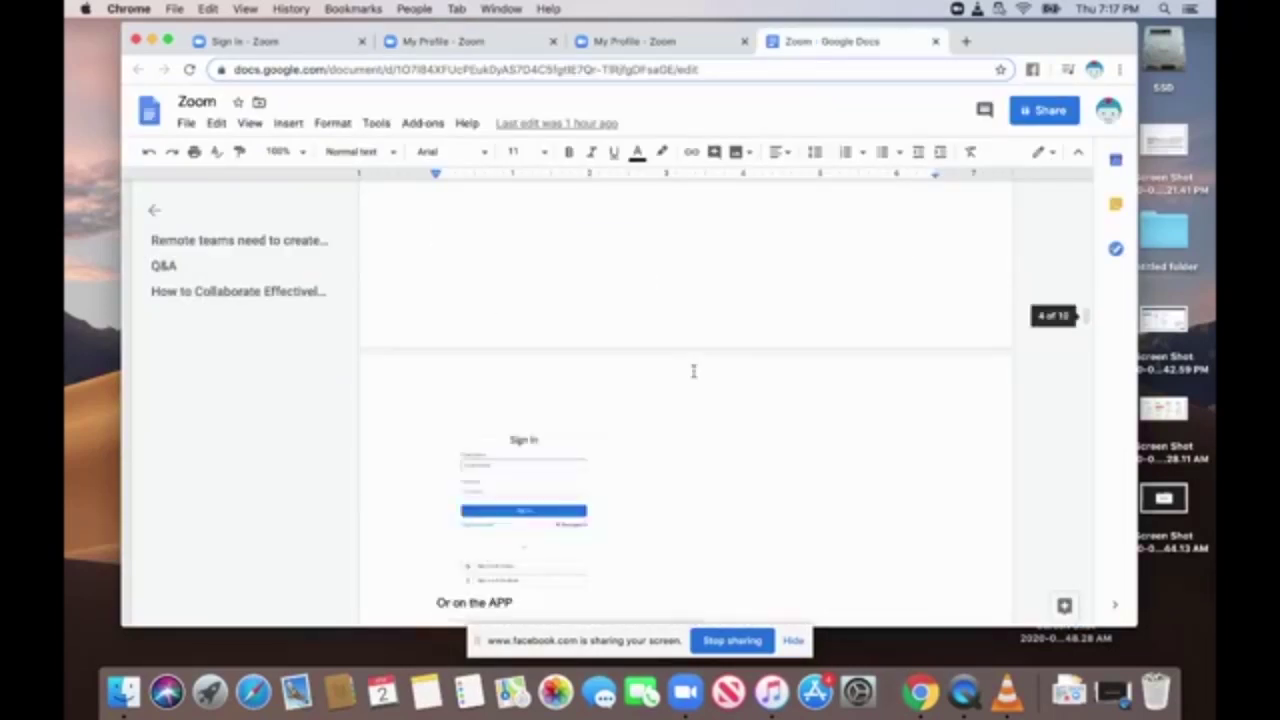
scroll(696, 371, down, 15)
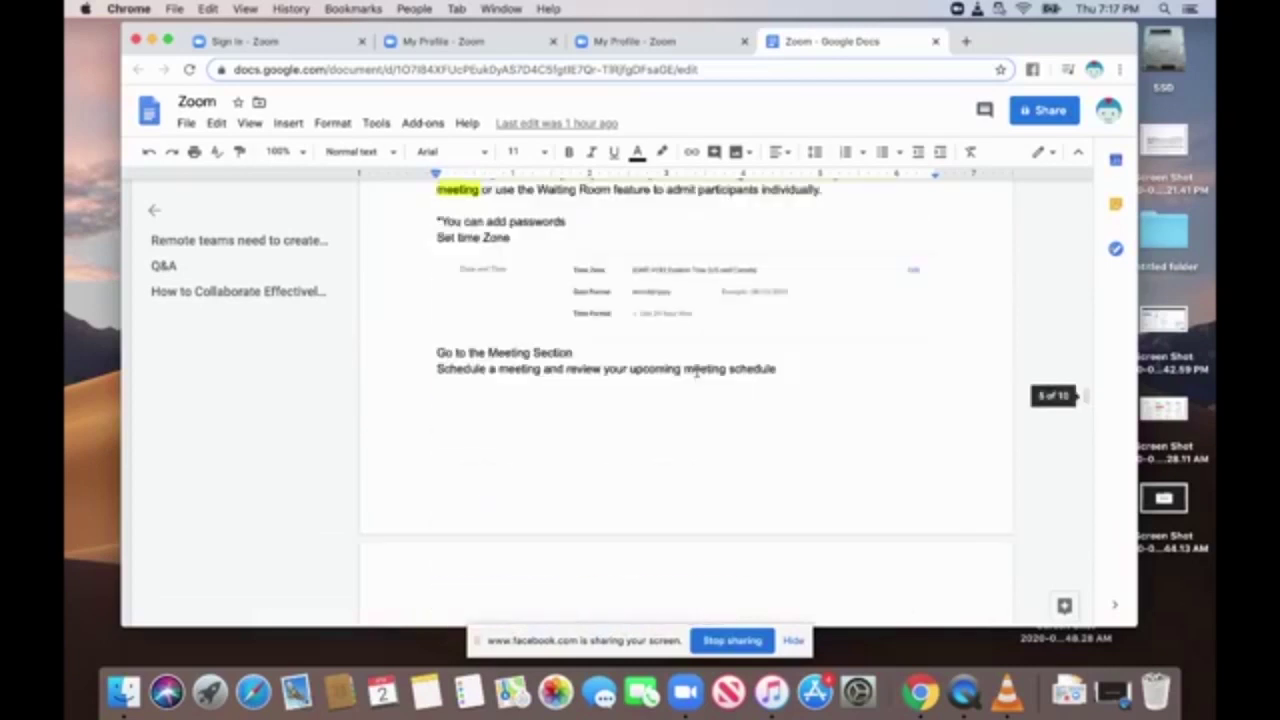
scroll(696, 371, up, 3)
scroll(696, 372, up, 3)
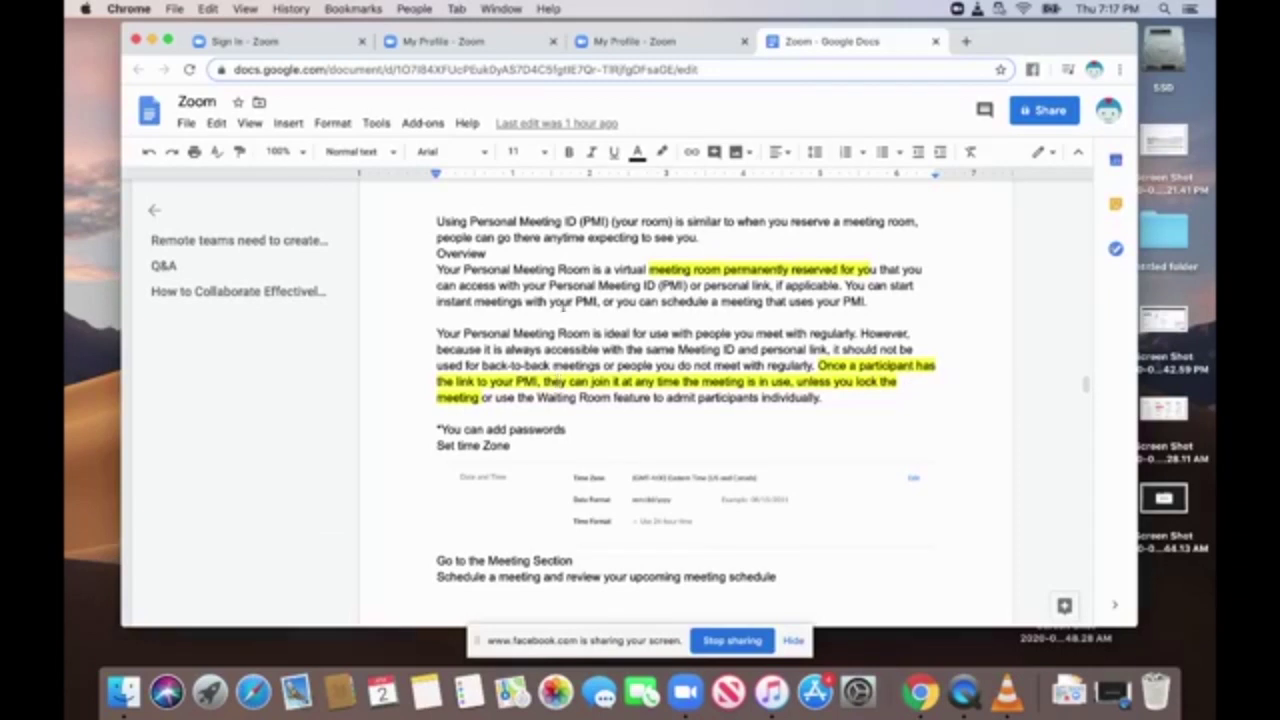
click(436, 41)
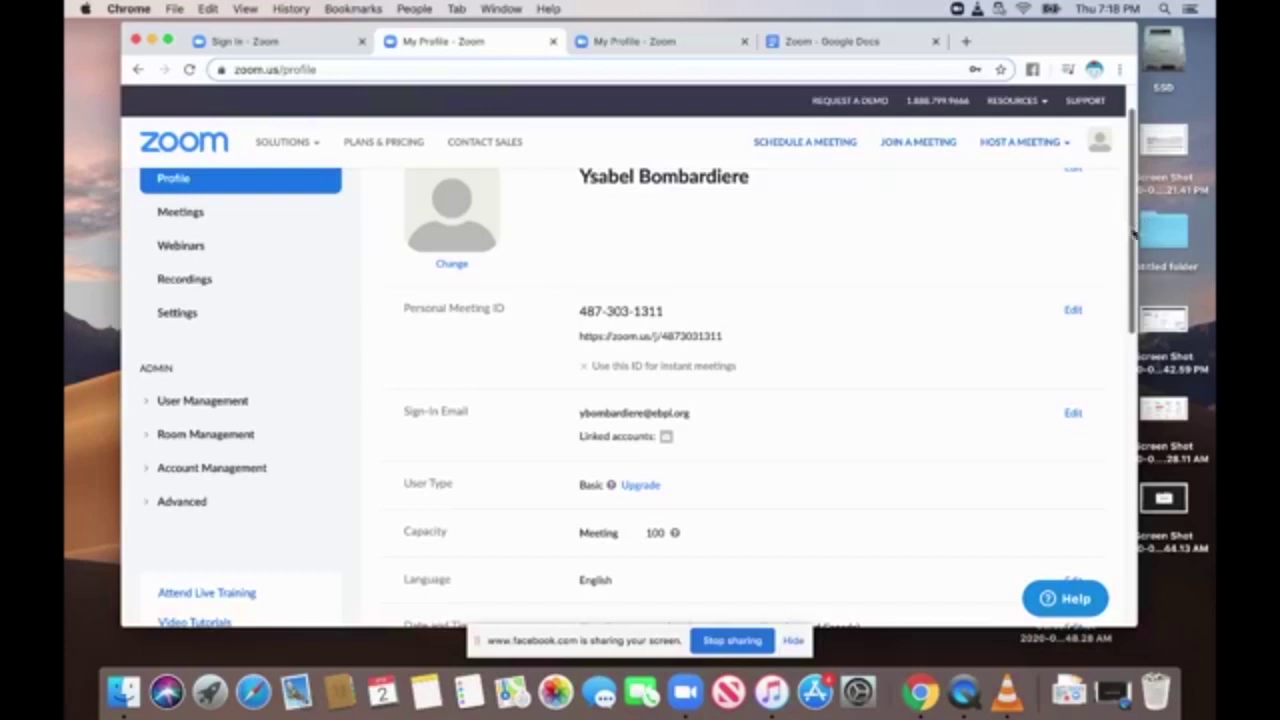
drag(1133, 230, 1133, 293)
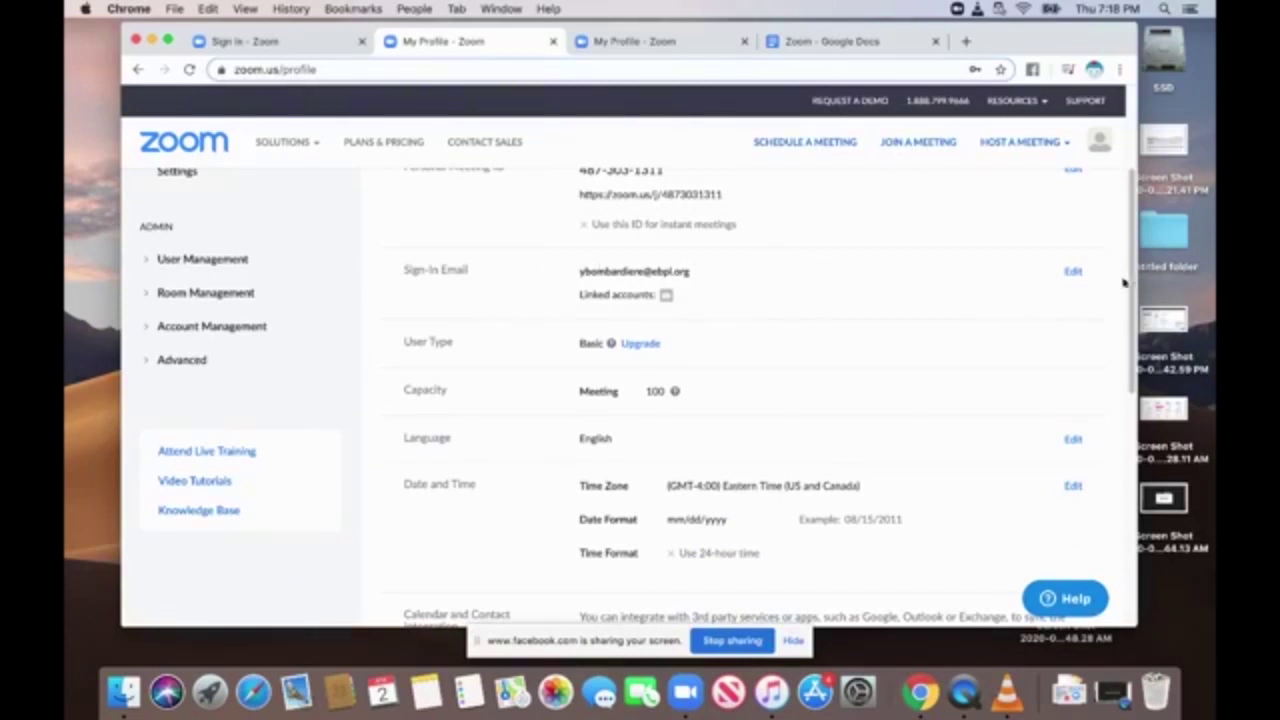
drag(1133, 285, 1133, 349)
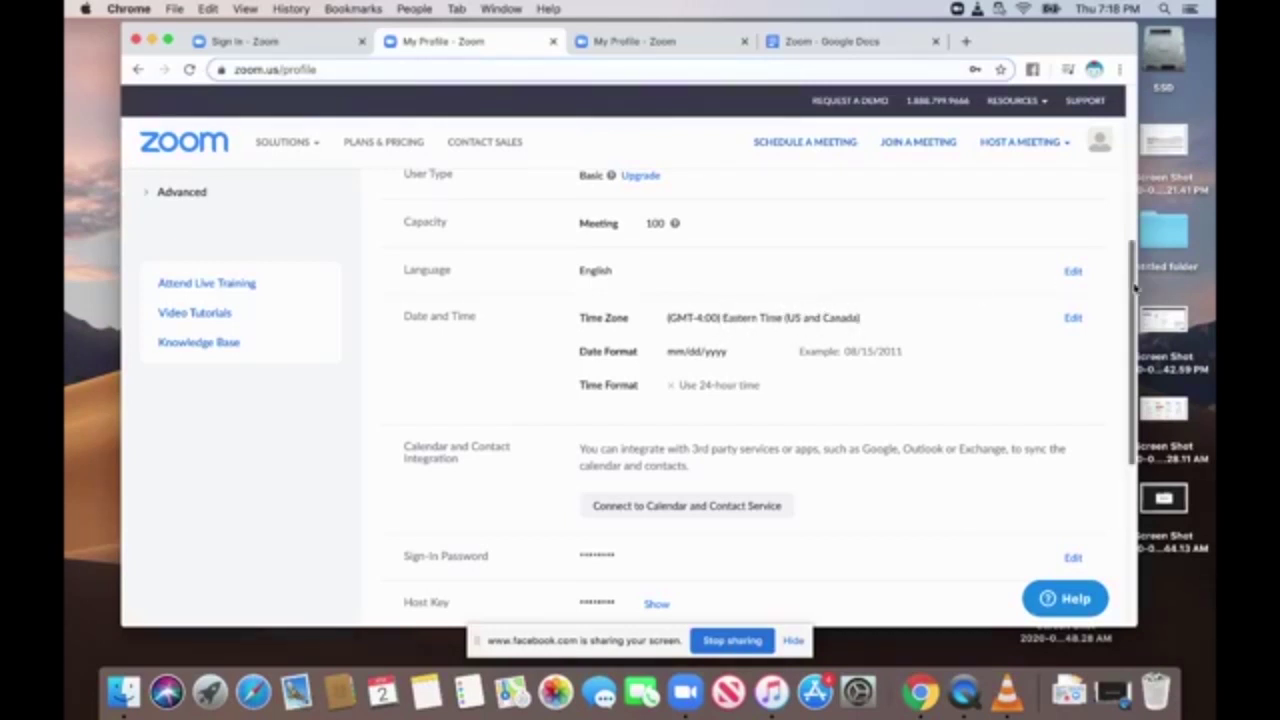
drag(1133, 290, 1150, 374)
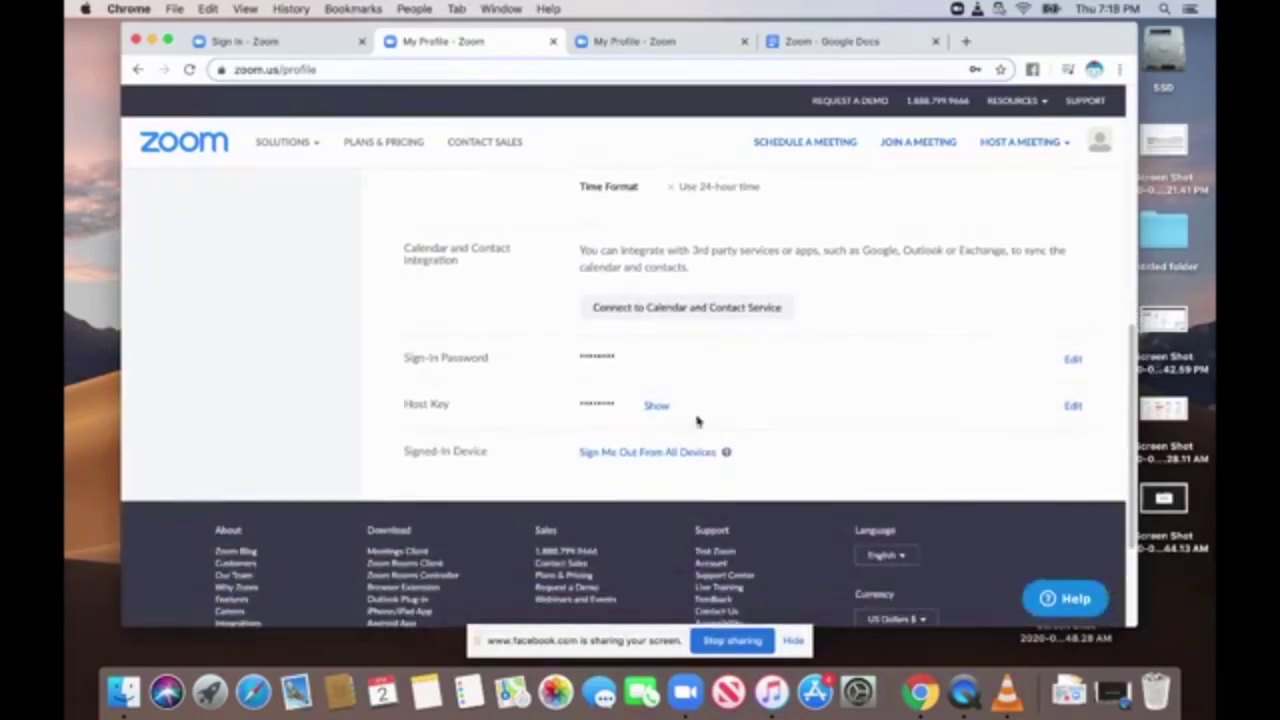
drag(1128, 432, 1137, 190)
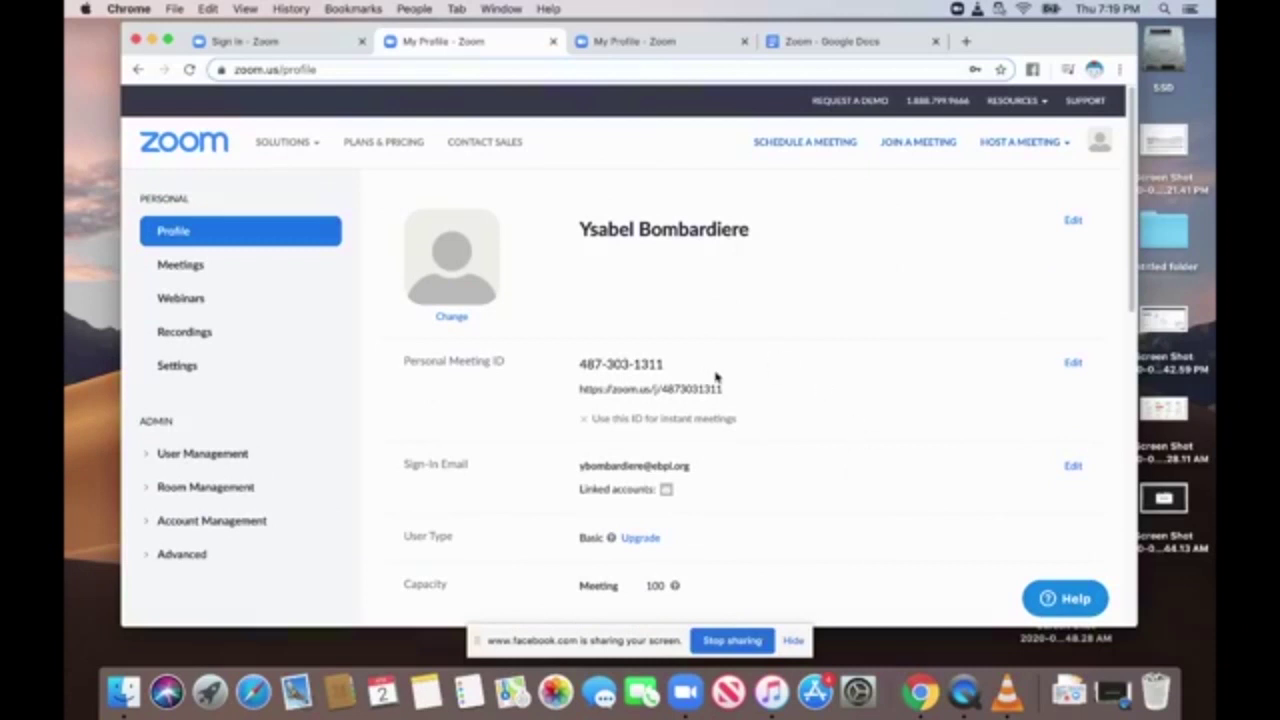
View the empty Upcoming Meetings list, then open Settings from the sidebar.
click(182, 266)
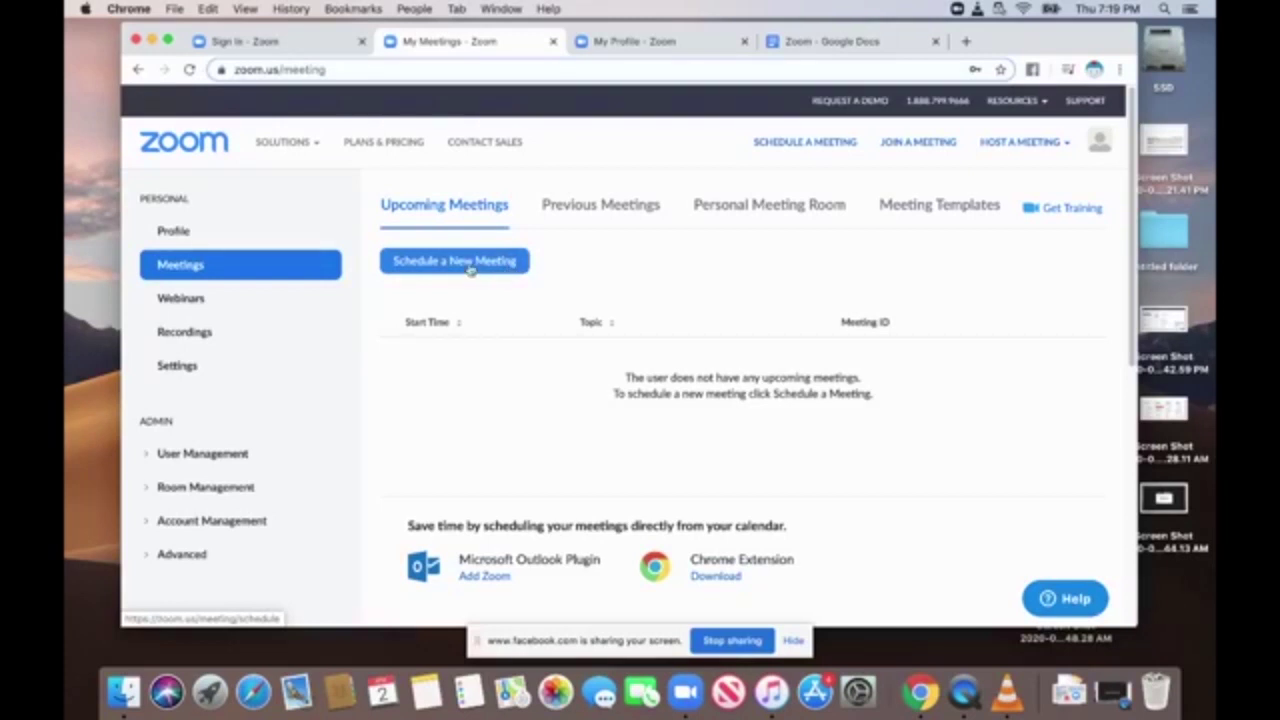
mouse_move(1128, 241)
mouse_down()
mouse_move(1120, 306)
mouse_move(1121, 254)
mouse_up()
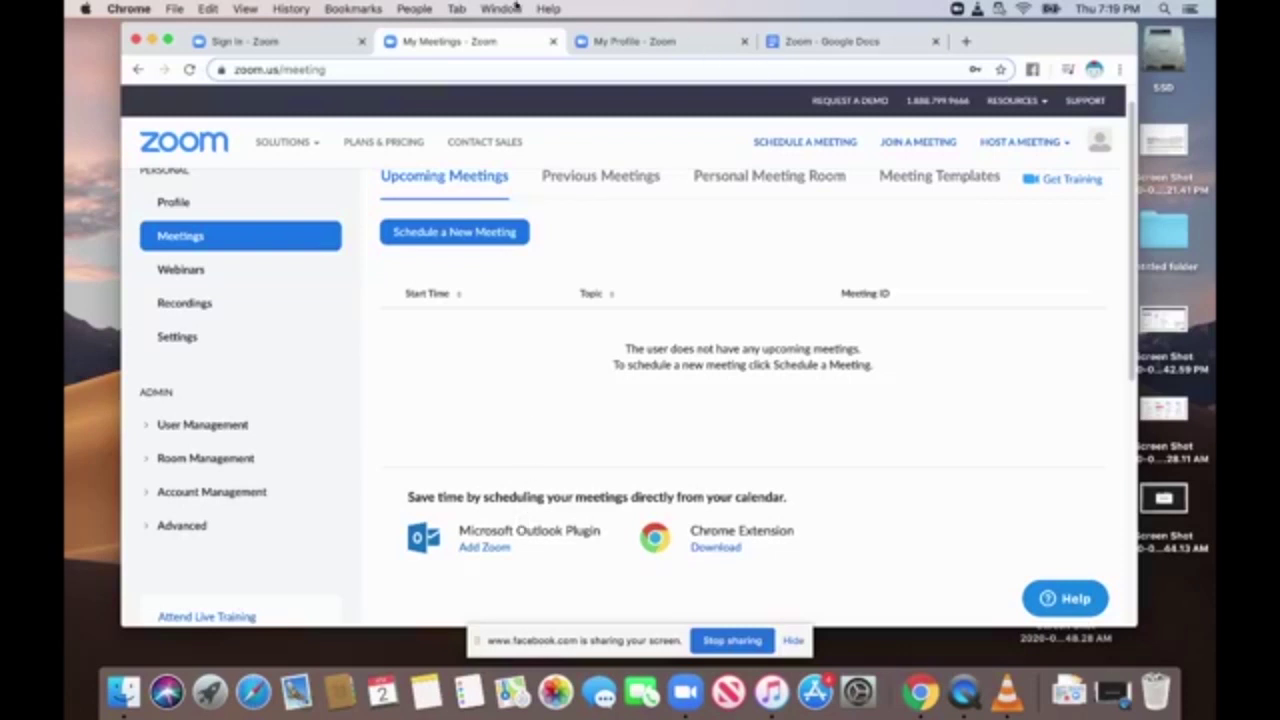
mouse_move(285, 141)
click(177, 337)
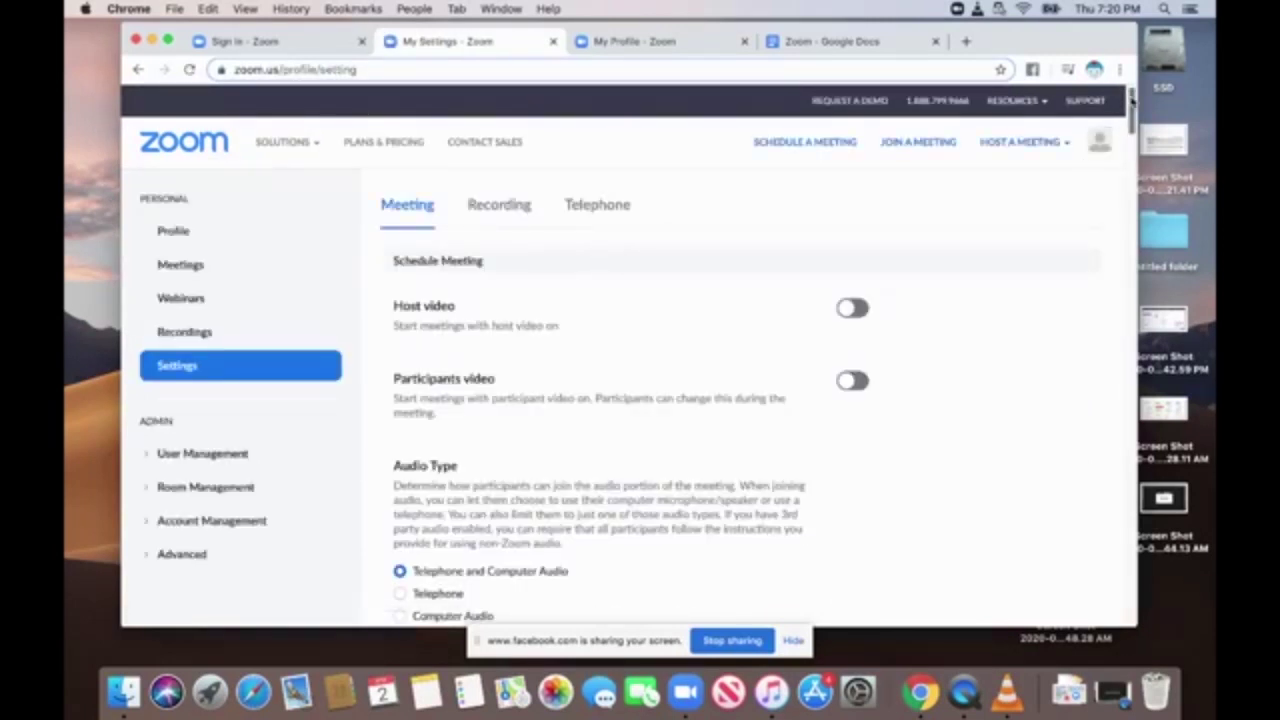
Scroll through Schedule Meeting options: host video, passwords, and Mute participants upon entry, switched on.
scroll(1130, 95, down, 2)
scroll(1100, 105, up, 2)
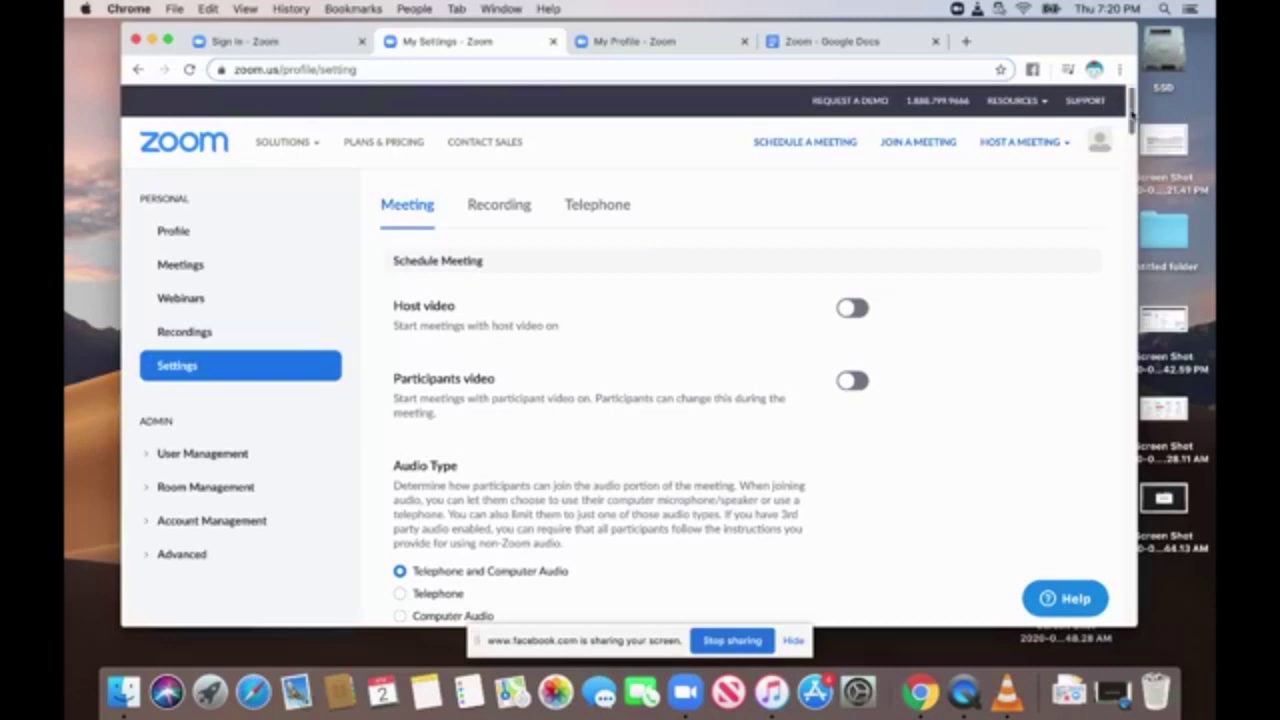
scroll(1135, 117, down, 2)
scroll(1133, 118, up, 1)
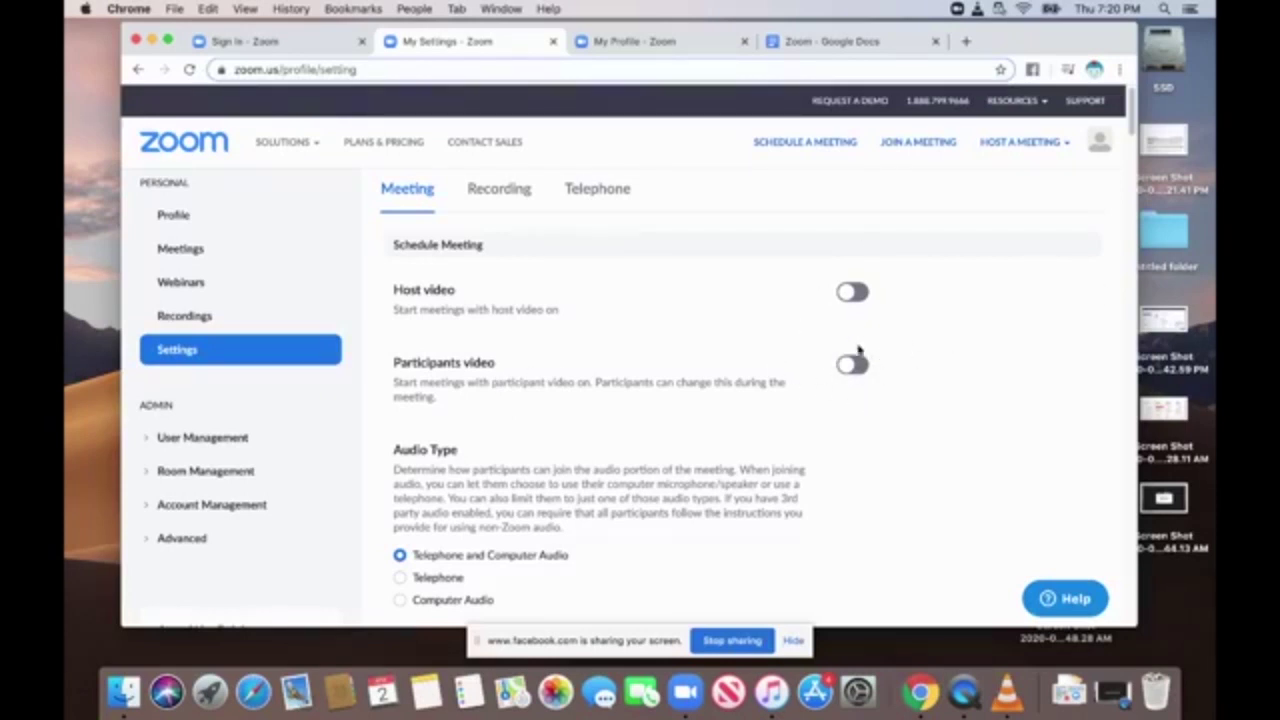
drag(1131, 96, 1133, 108)
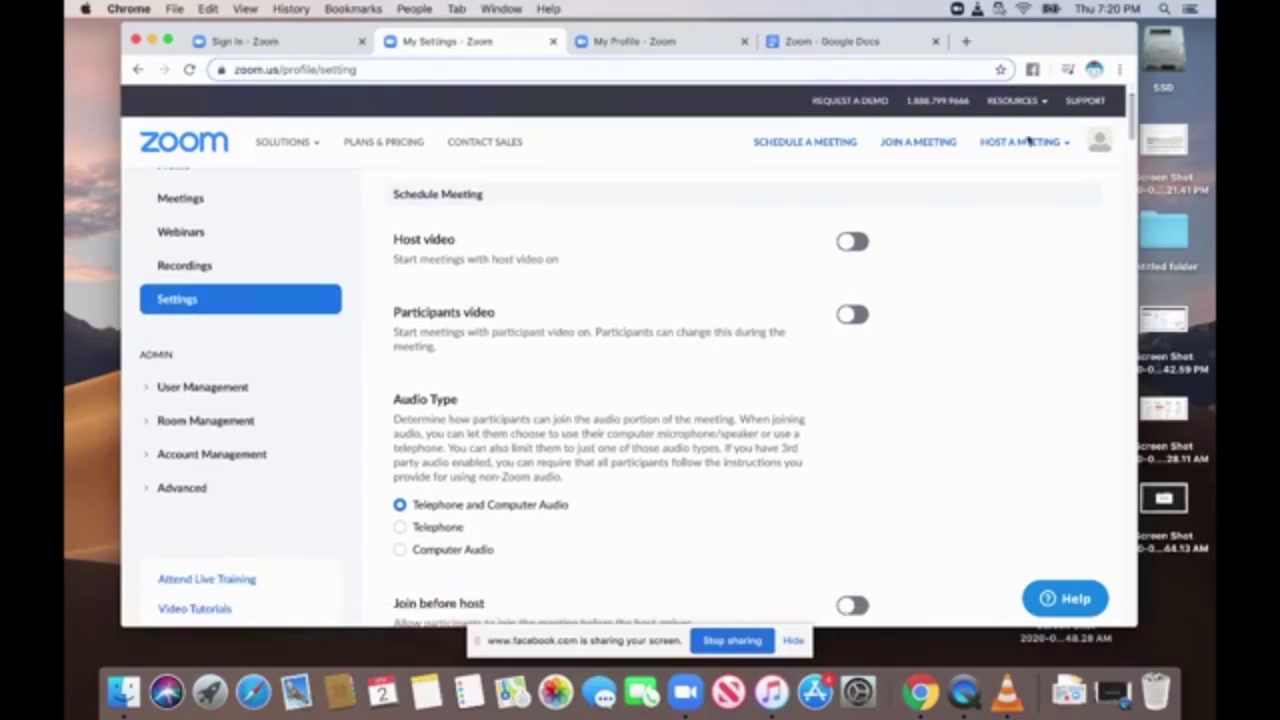
drag(1133, 99, 1133, 118)
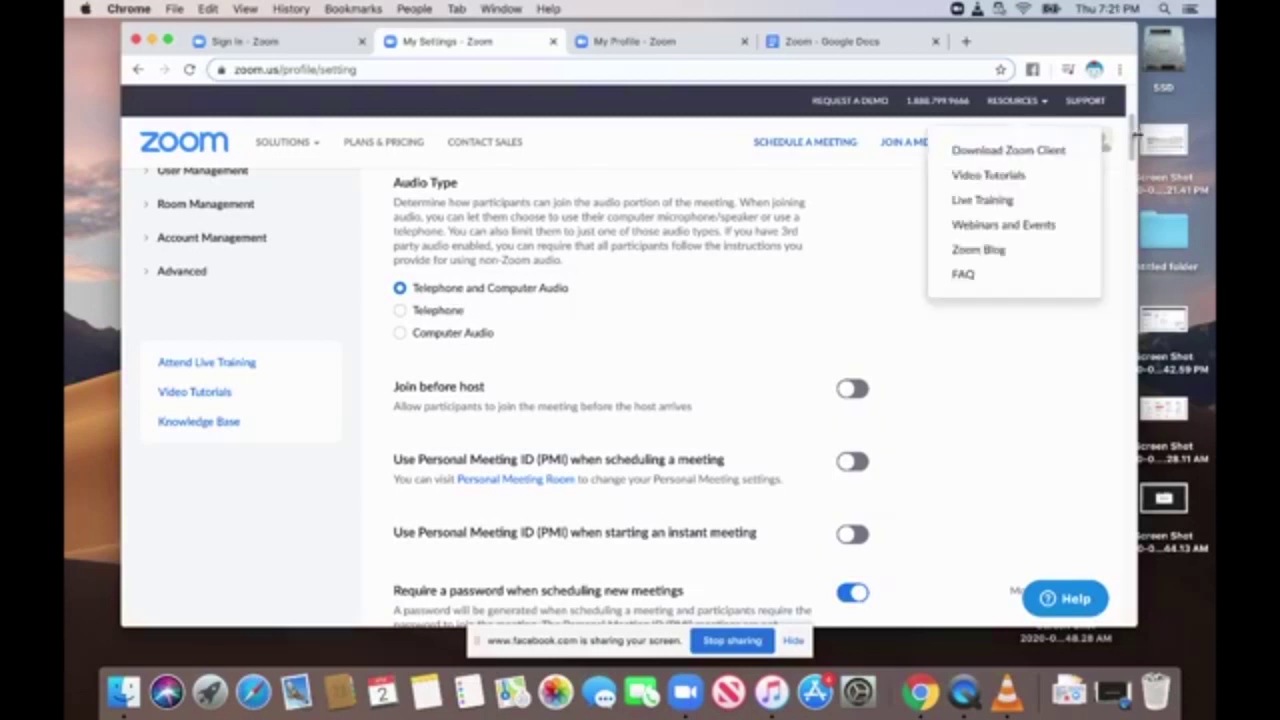
scroll(1133, 143, down, 3)
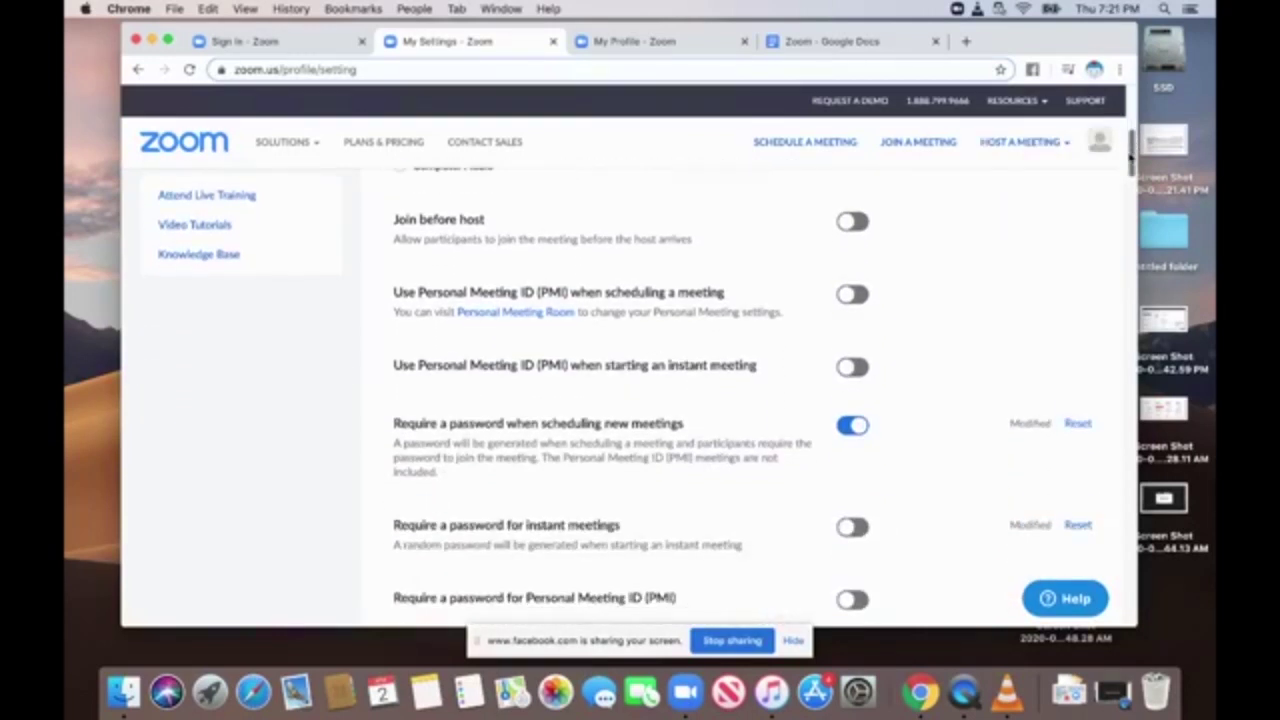
scroll(1131, 150, down, 3)
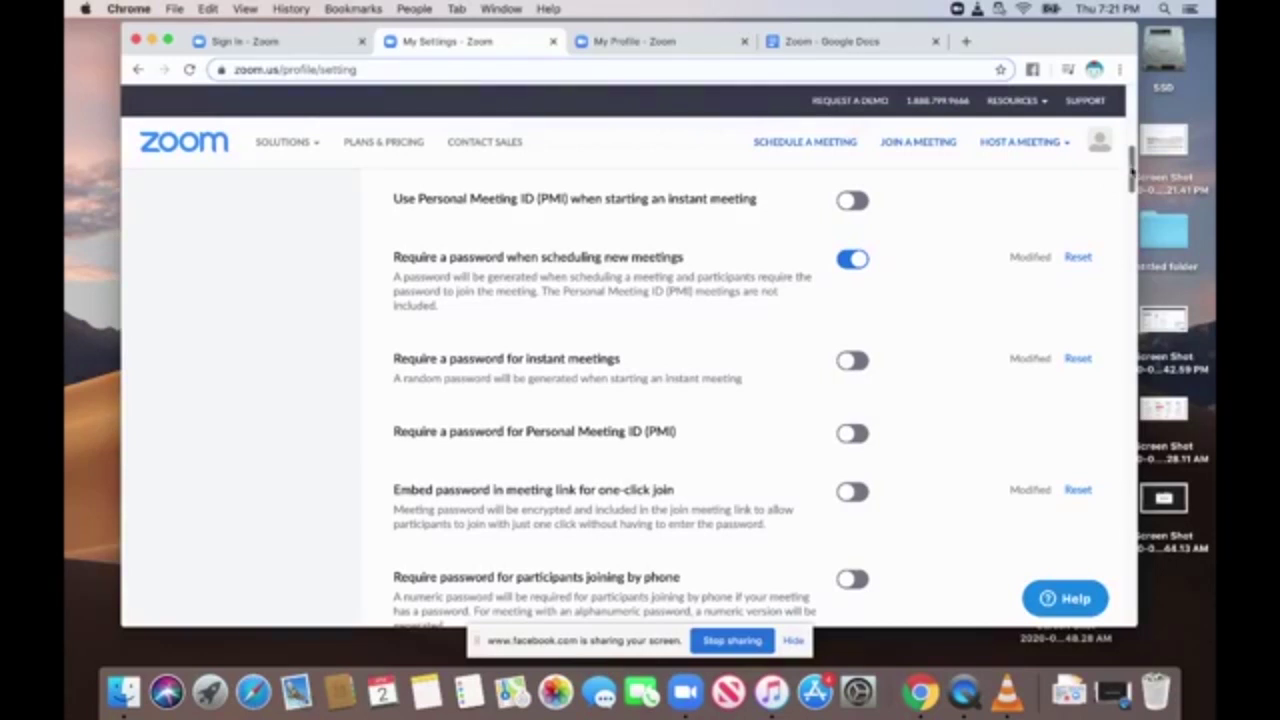
drag(1133, 173, 1127, 213)
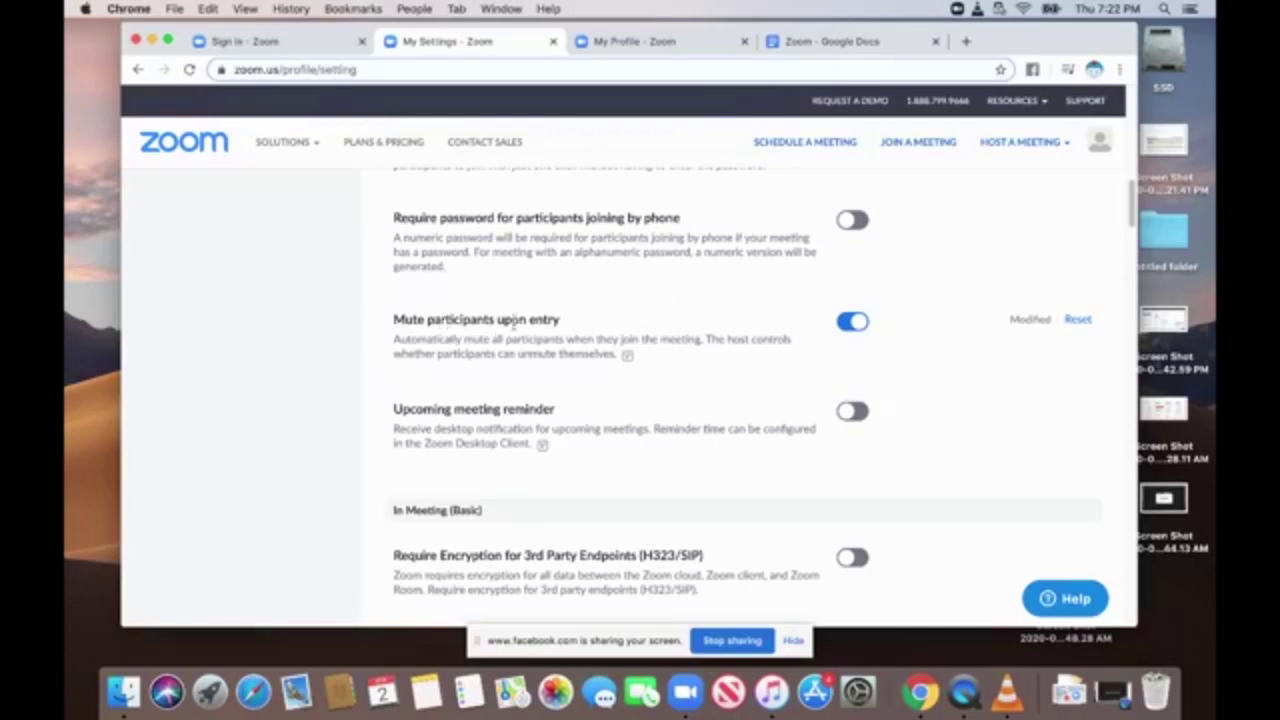
drag(1132, 198, 1132, 207)
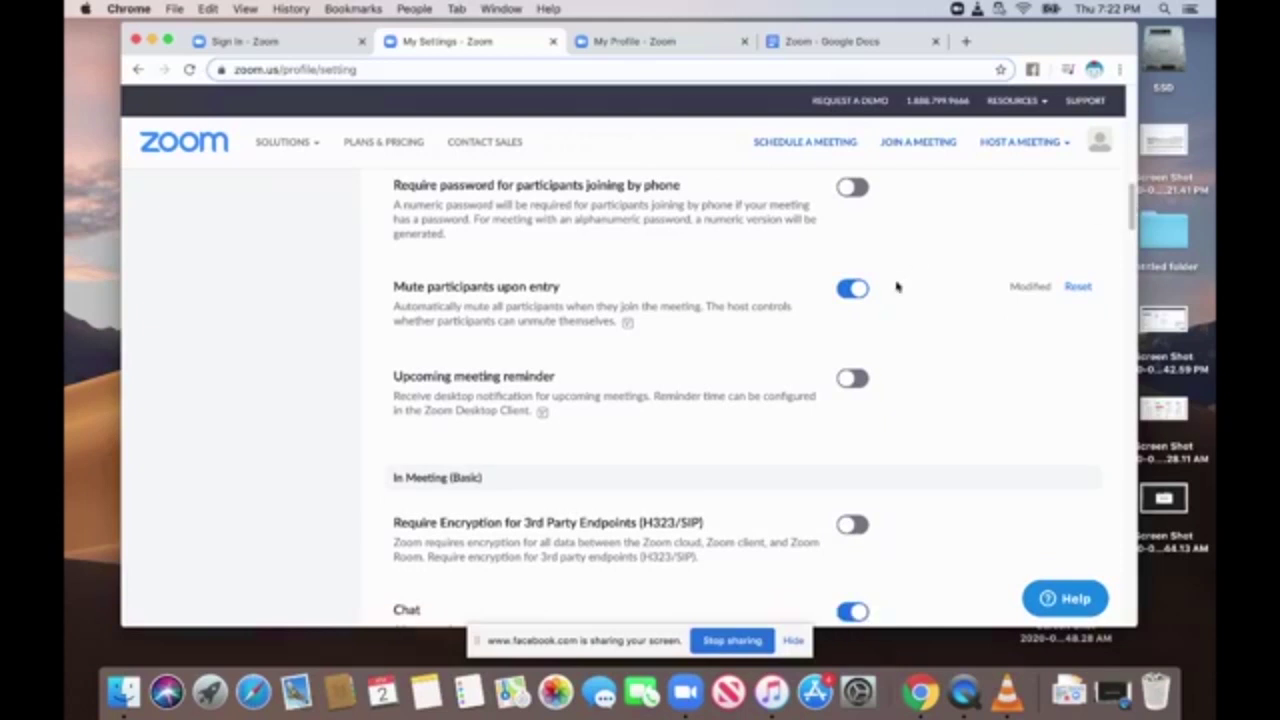
scroll(1045, 250, down, 6)
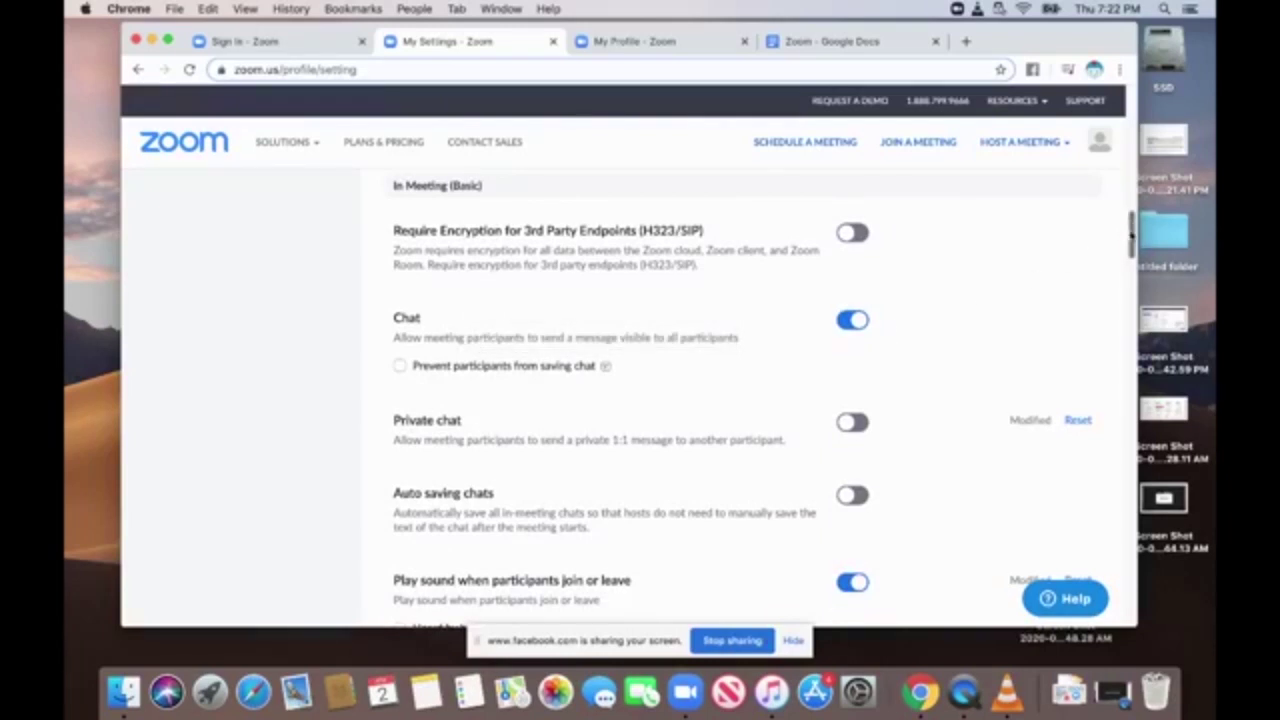
scroll(816, 305, down, 3)
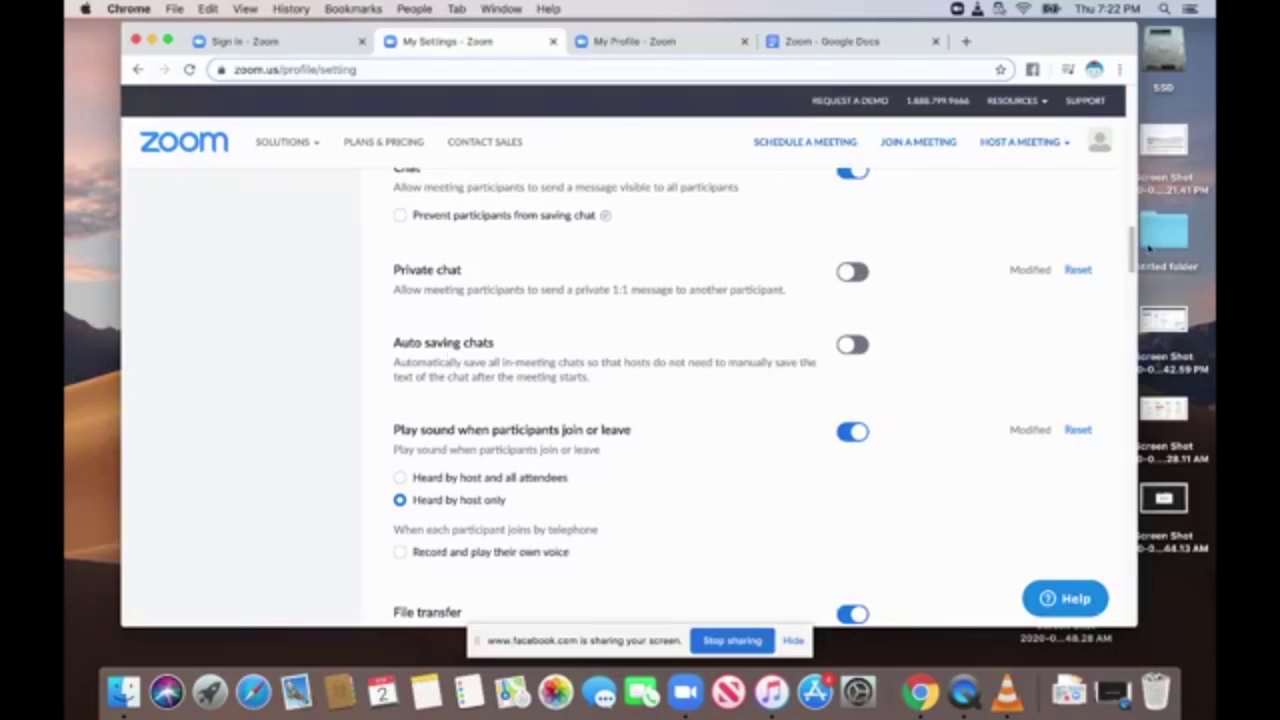
scroll(1120, 260, down, 3)
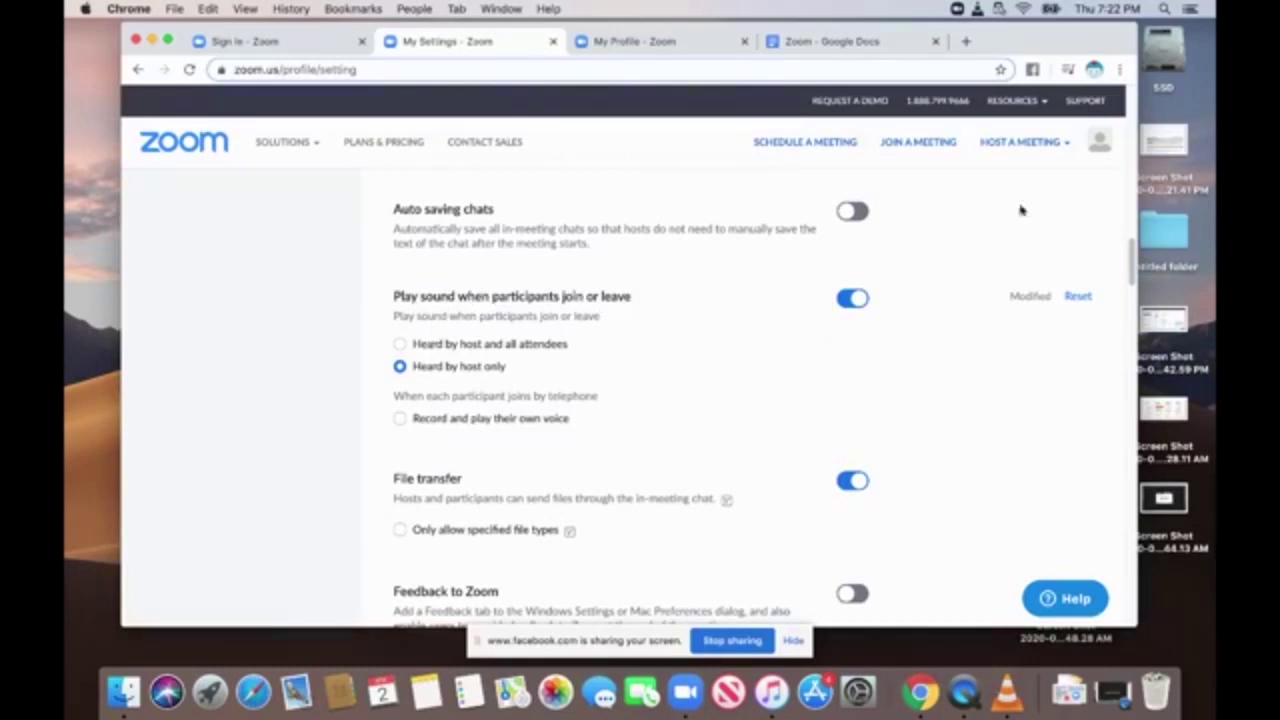
drag(1132, 257, 1133, 281)
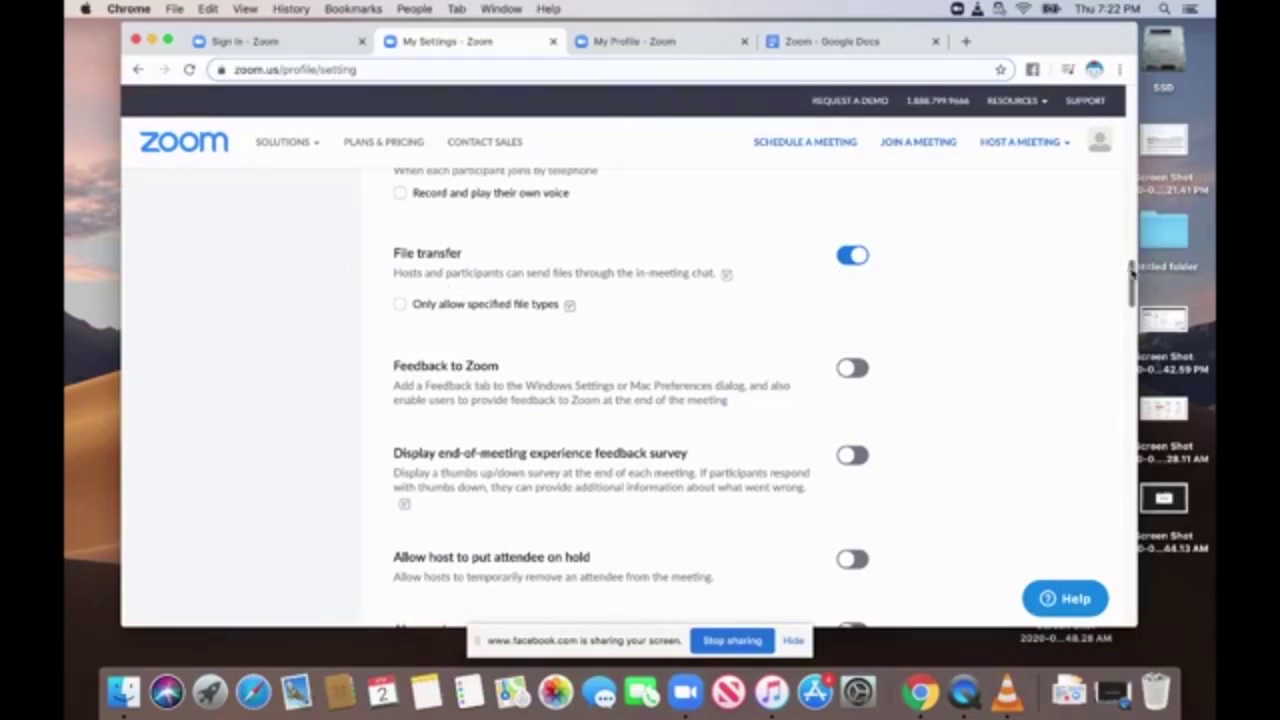
drag(1132, 272, 1133, 320)
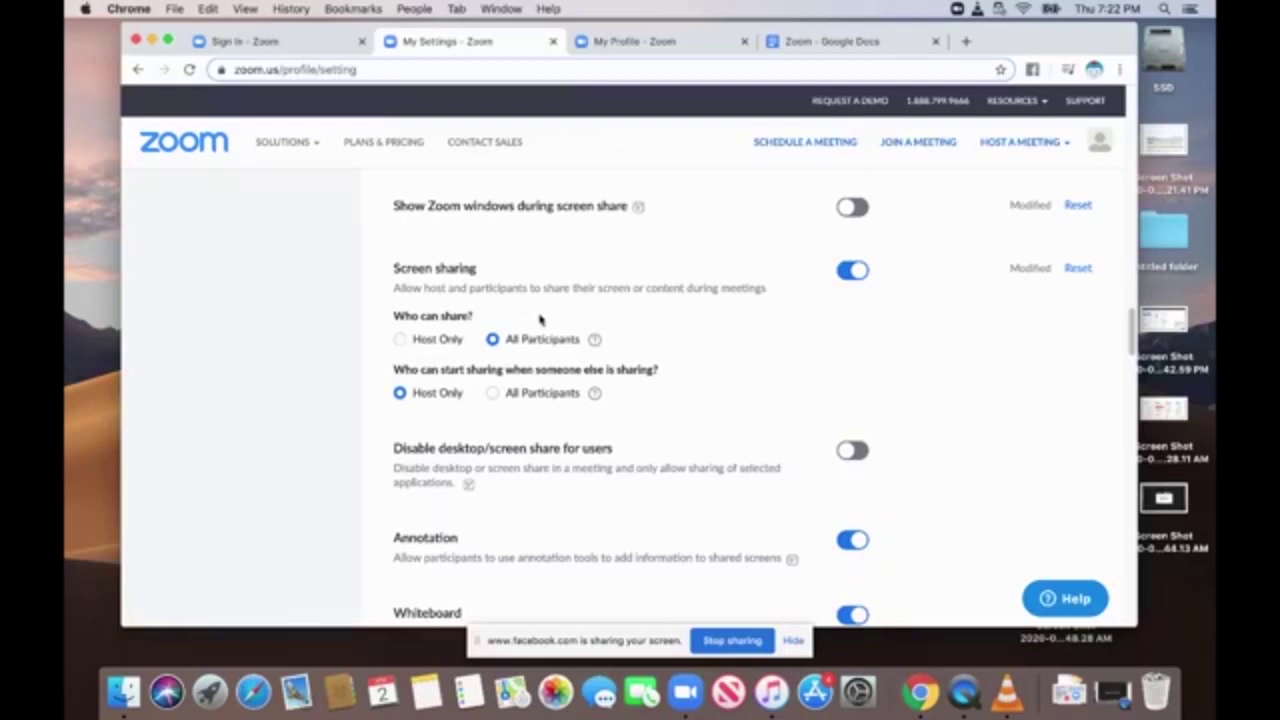
mouse_move(600, 344)
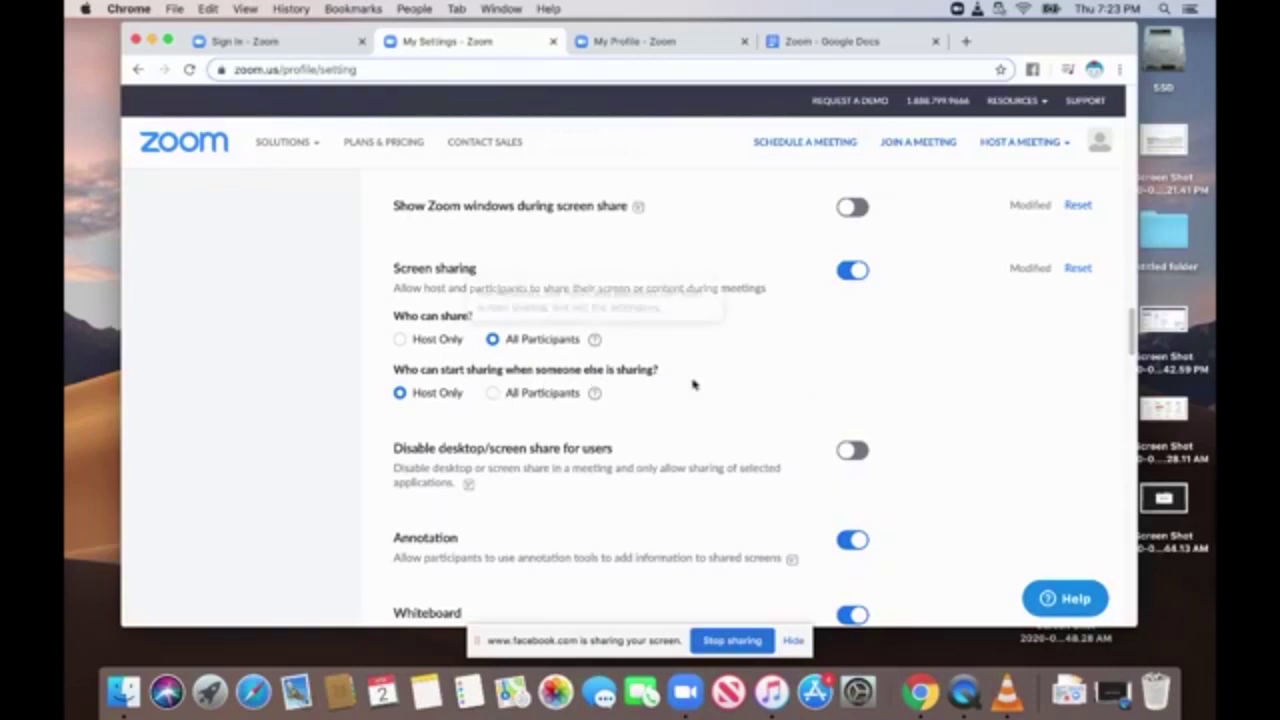
drag(1133, 335, 1134, 356)
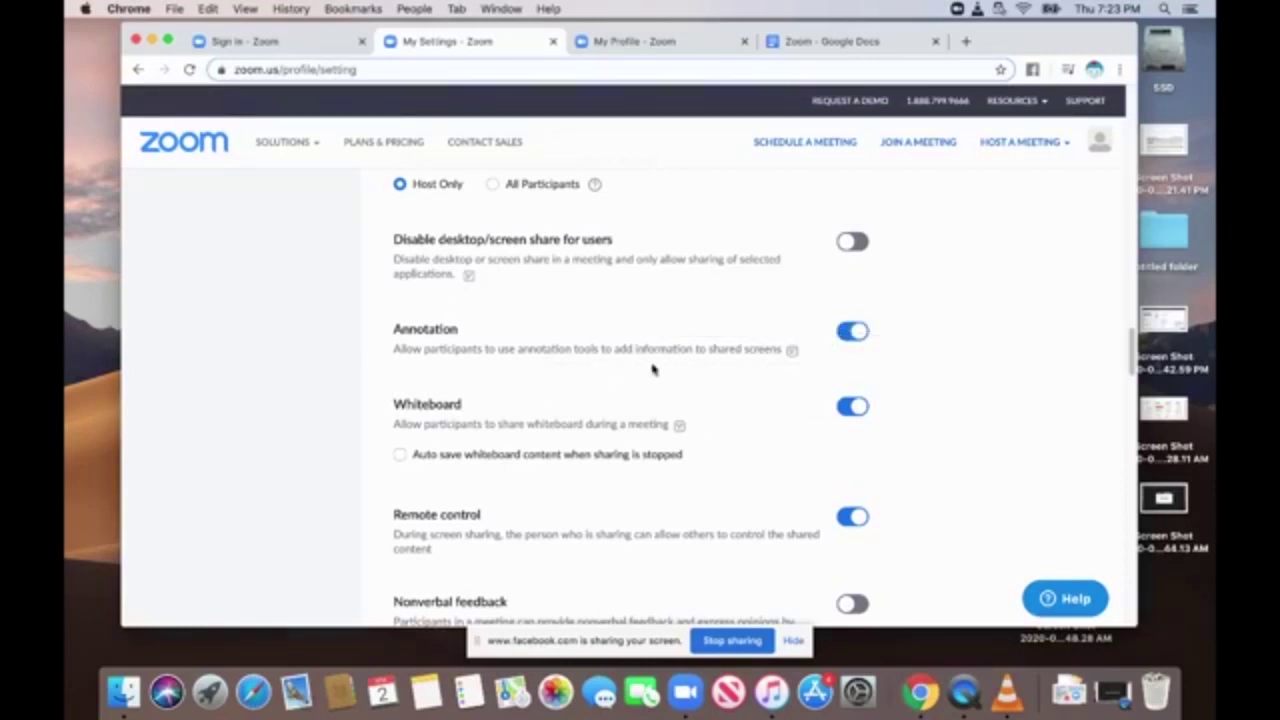
Scroll down to In Meeting (Advanced) and enable Show a 'Join from your browser' link.
mouse_move(697, 399)
drag(1130, 346, 1131, 360)
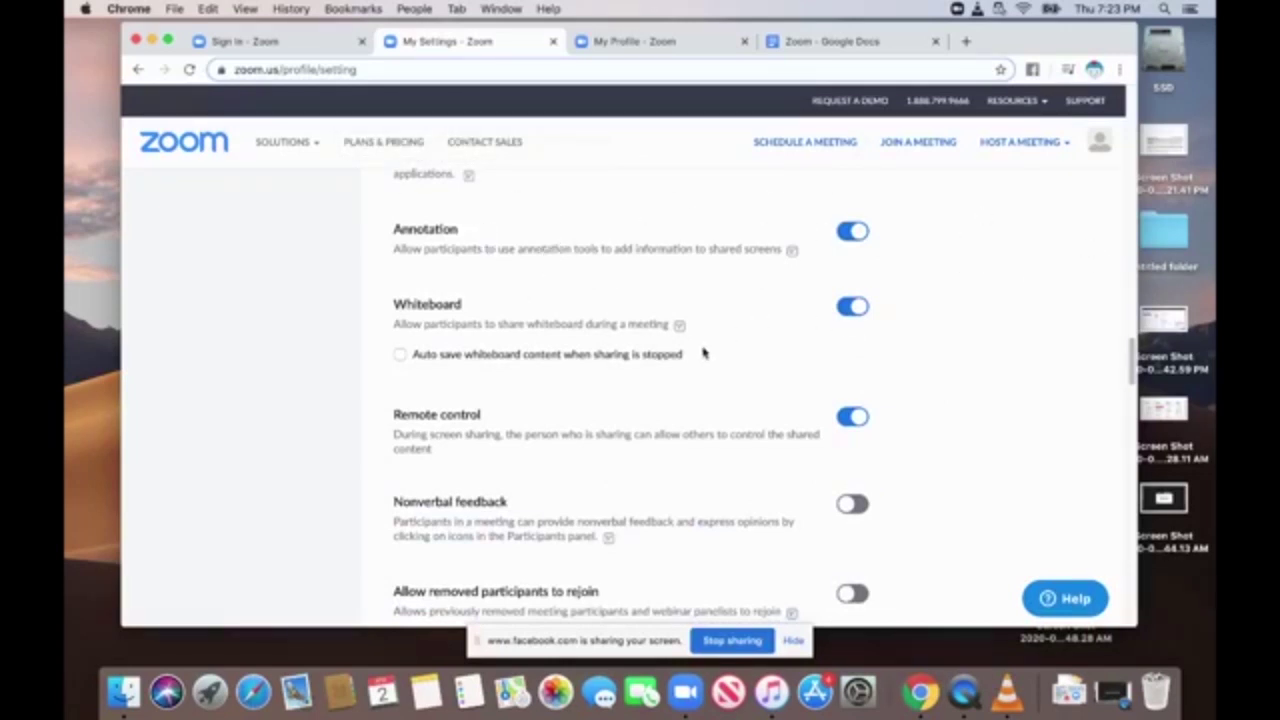
drag(1131, 370, 1131, 405)
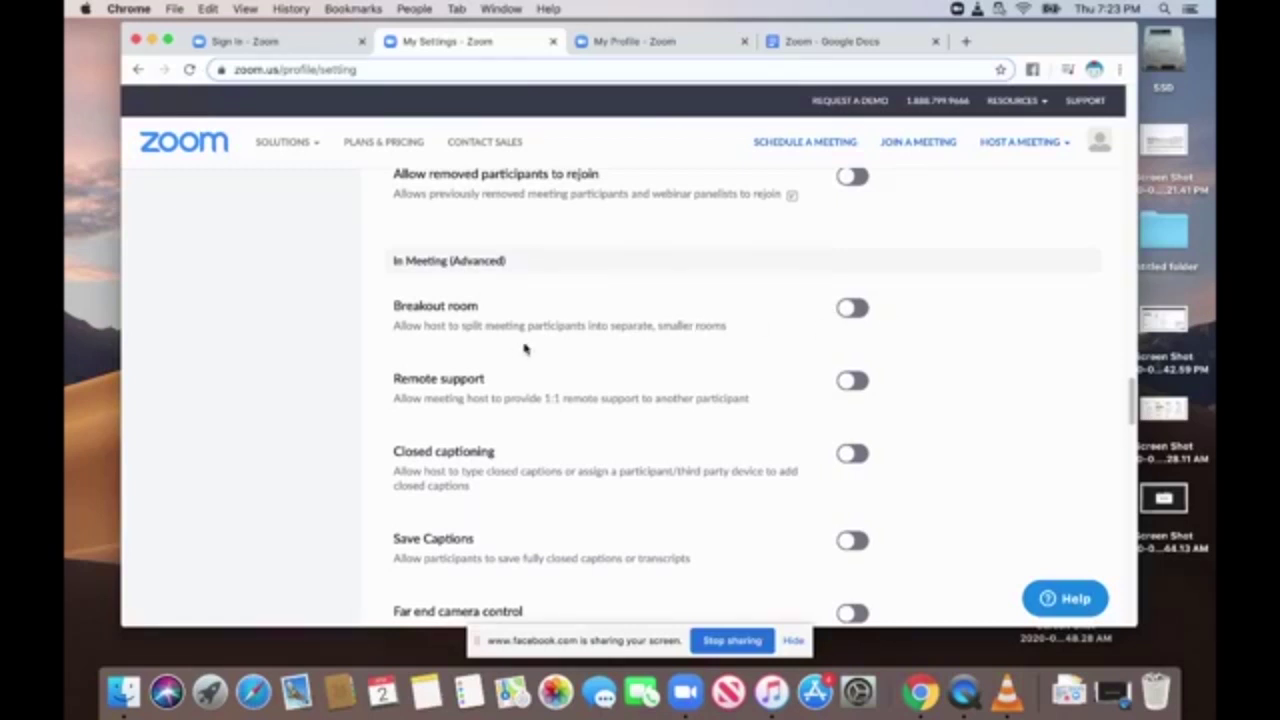
drag(1133, 404, 1134, 430)
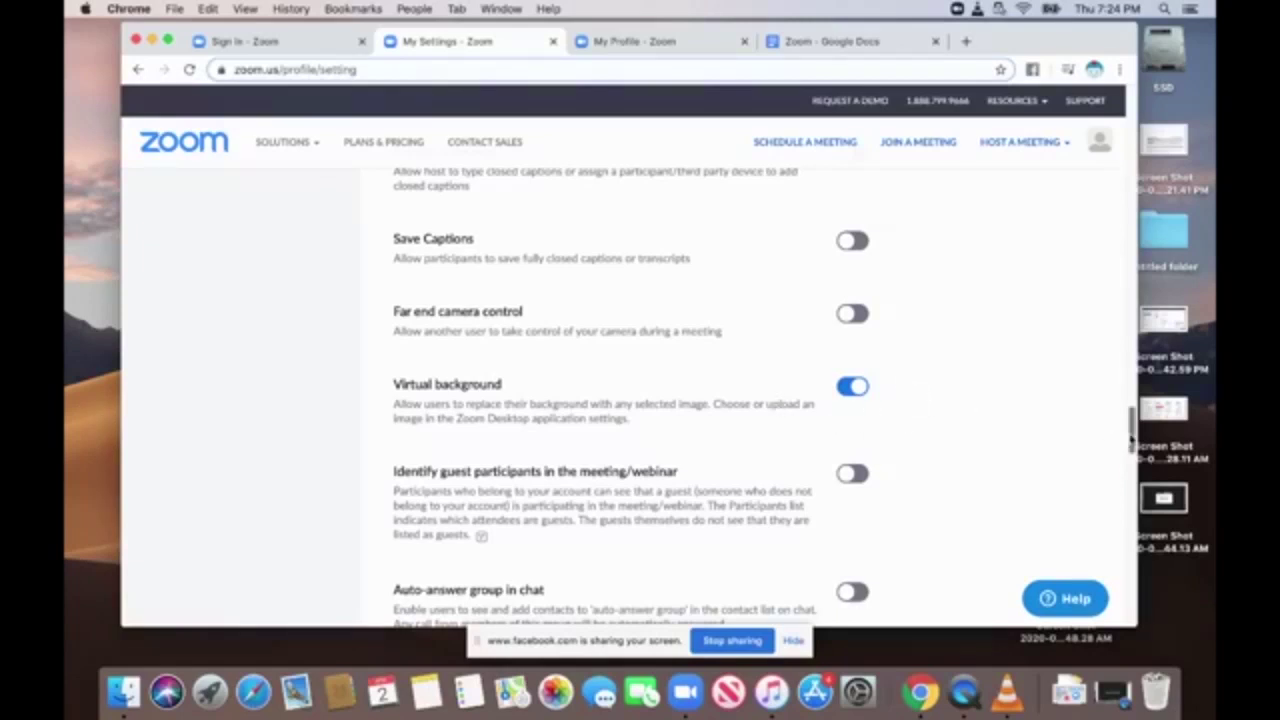
drag(1133, 428, 1133, 433)
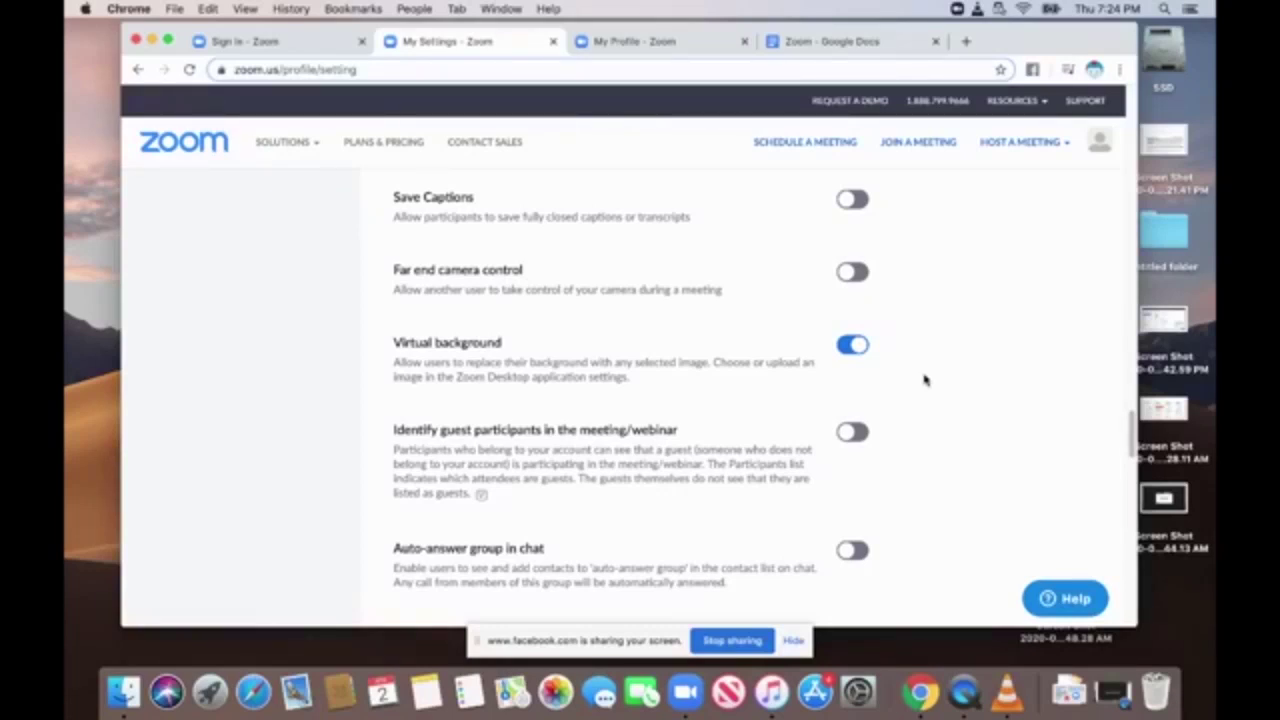
drag(1134, 431, 1133, 496)
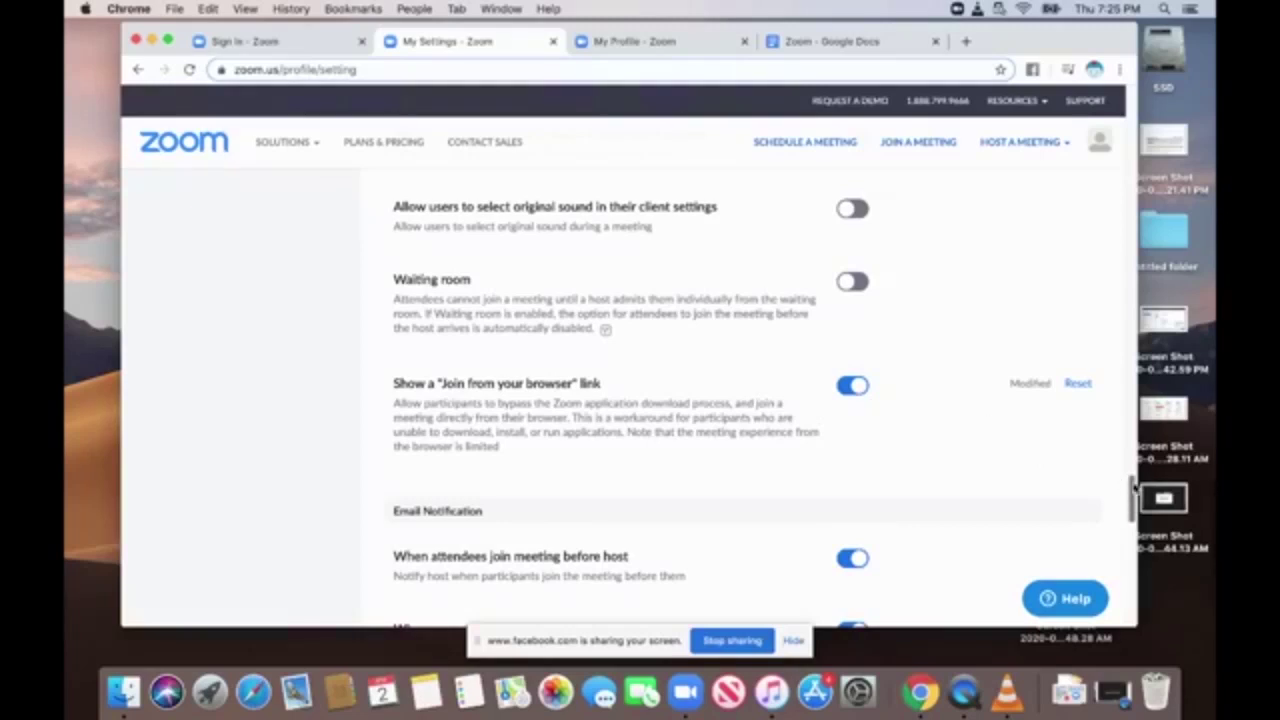
scroll(1127, 497, down, 2)
scroll(1127, 497, down, 5)
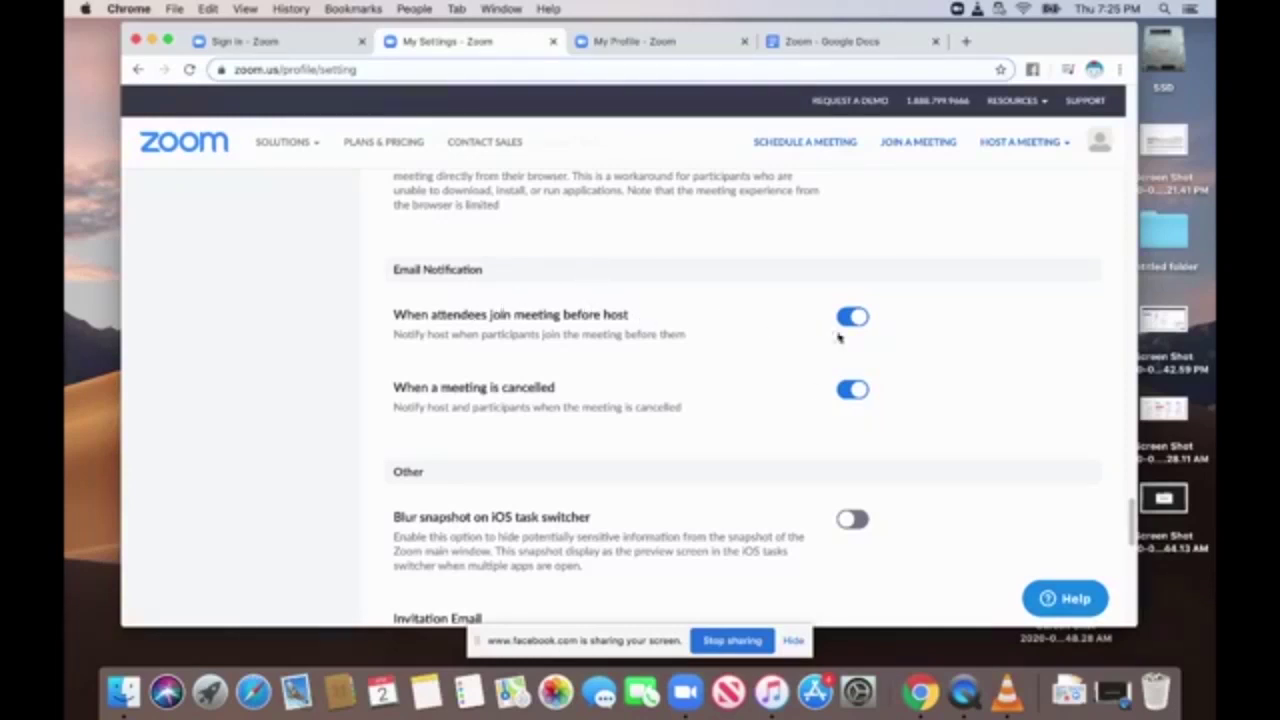
scroll(1133, 510, down, 5)
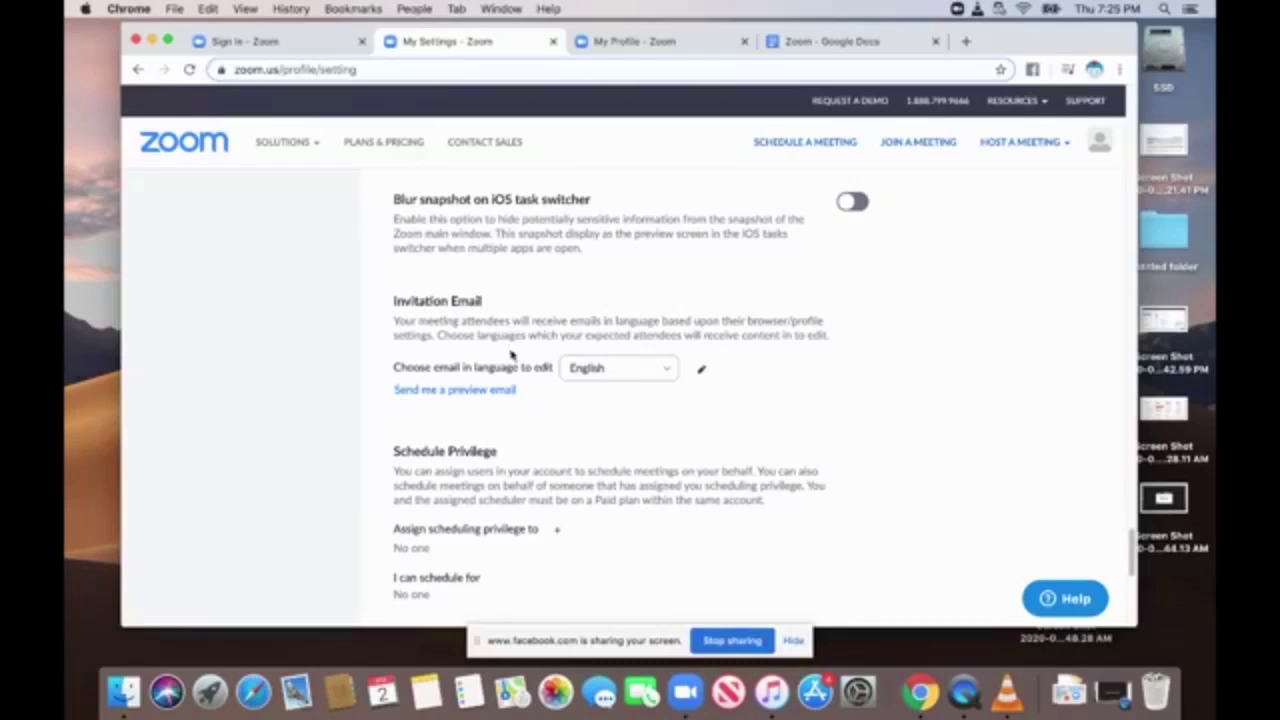
drag(1132, 545, 1133, 557)
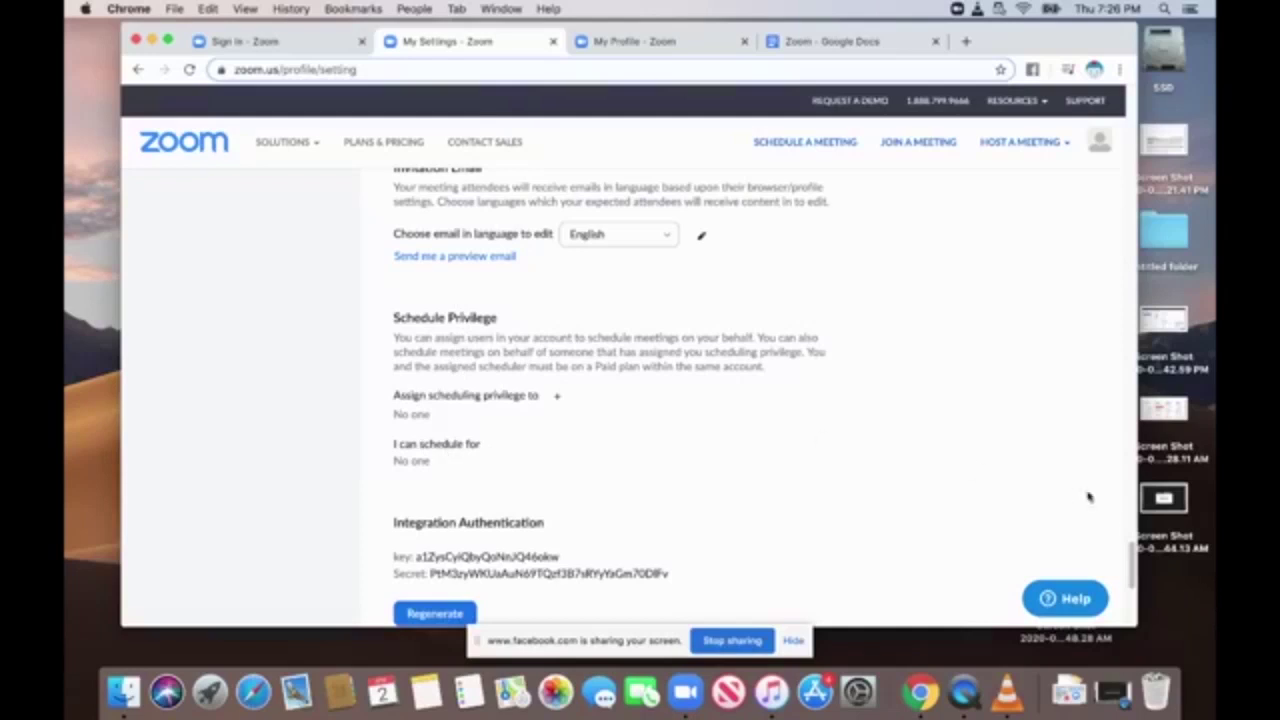
drag(1133, 560, 758, 115)
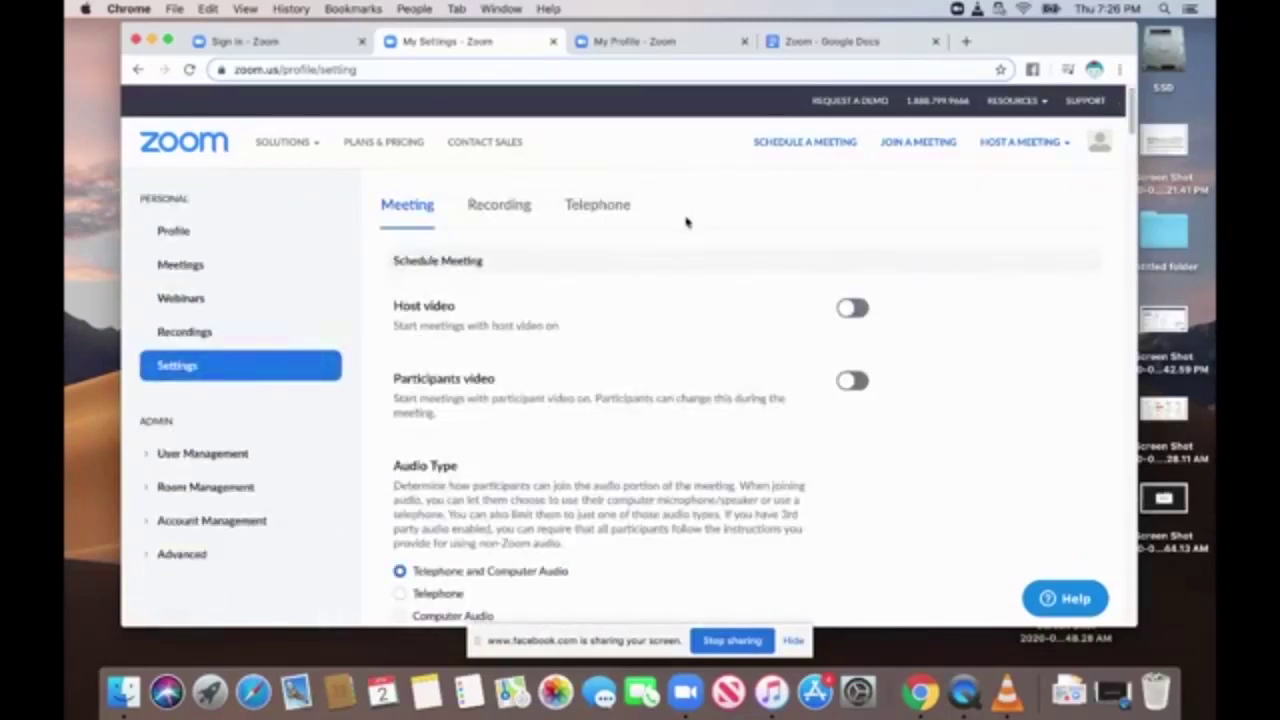
Find the Waiting room setting by searching the page for 'wait', then switch to the Zoom Google Doc.
key(super+f)
text(wait)
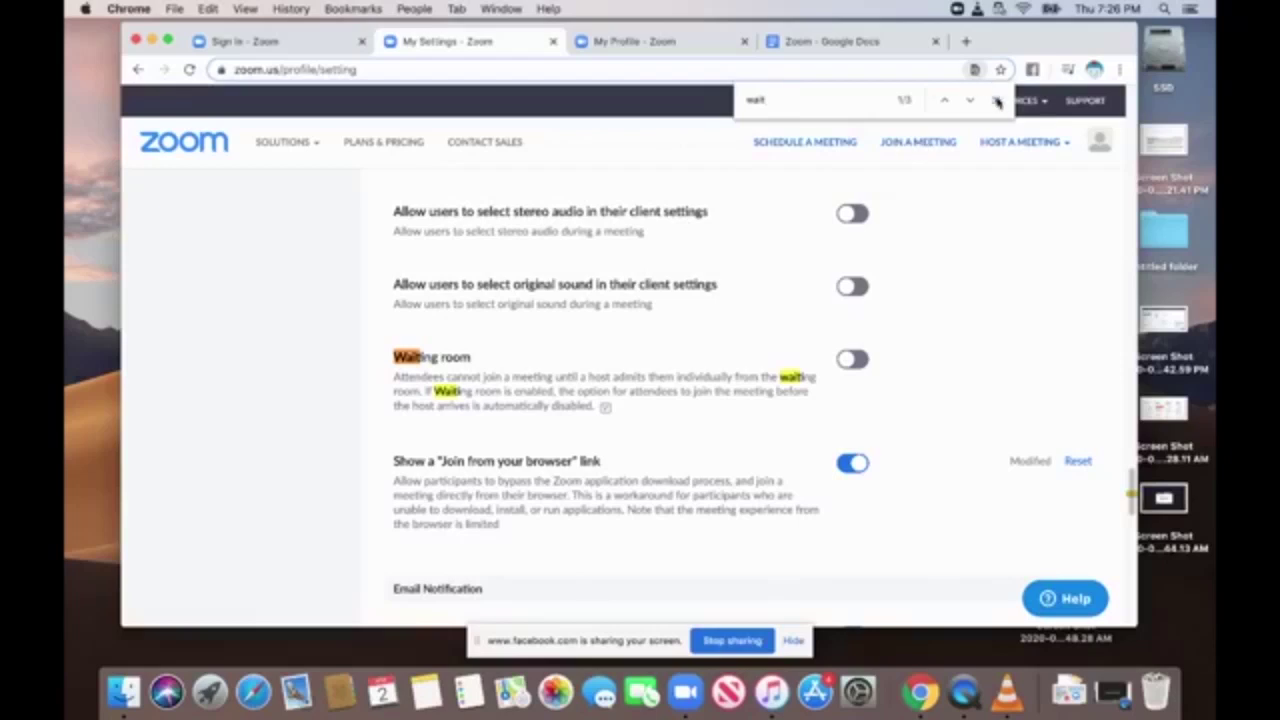
click(995, 100)
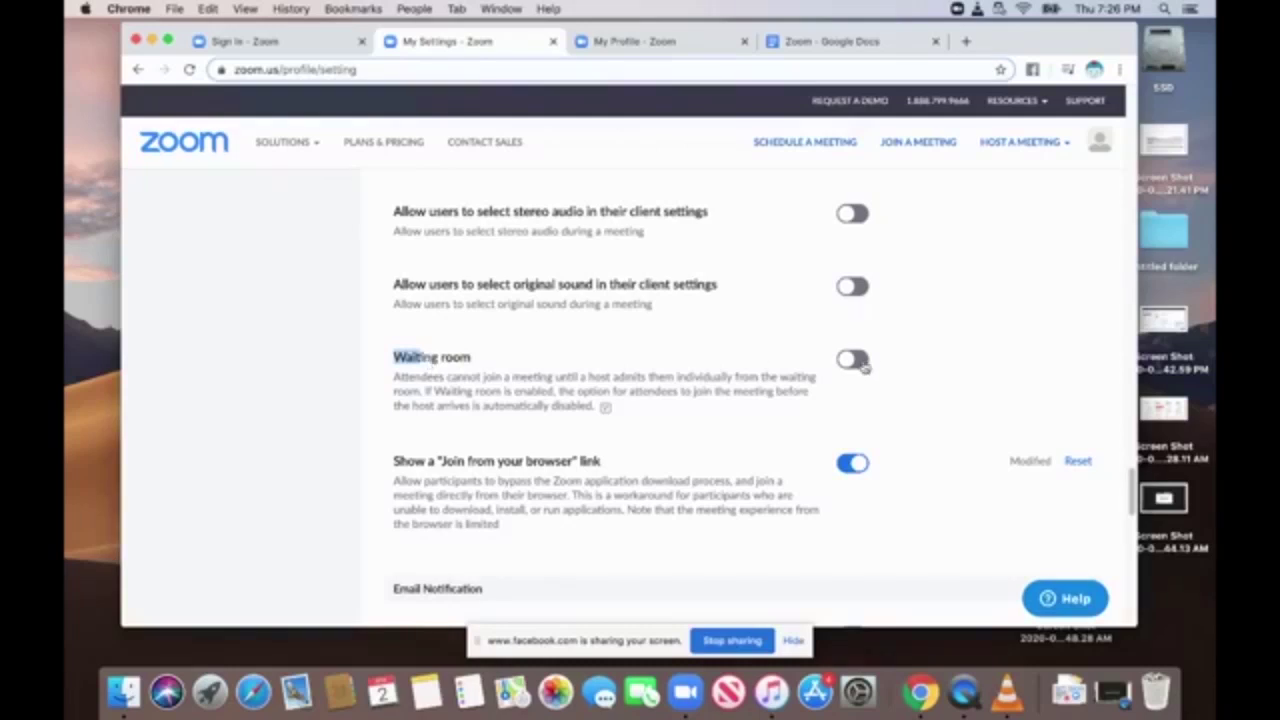
click(826, 42)
Scroll through the Zoom notes to the waiting-room section on page 3.
scroll(773, 402, down, 5)
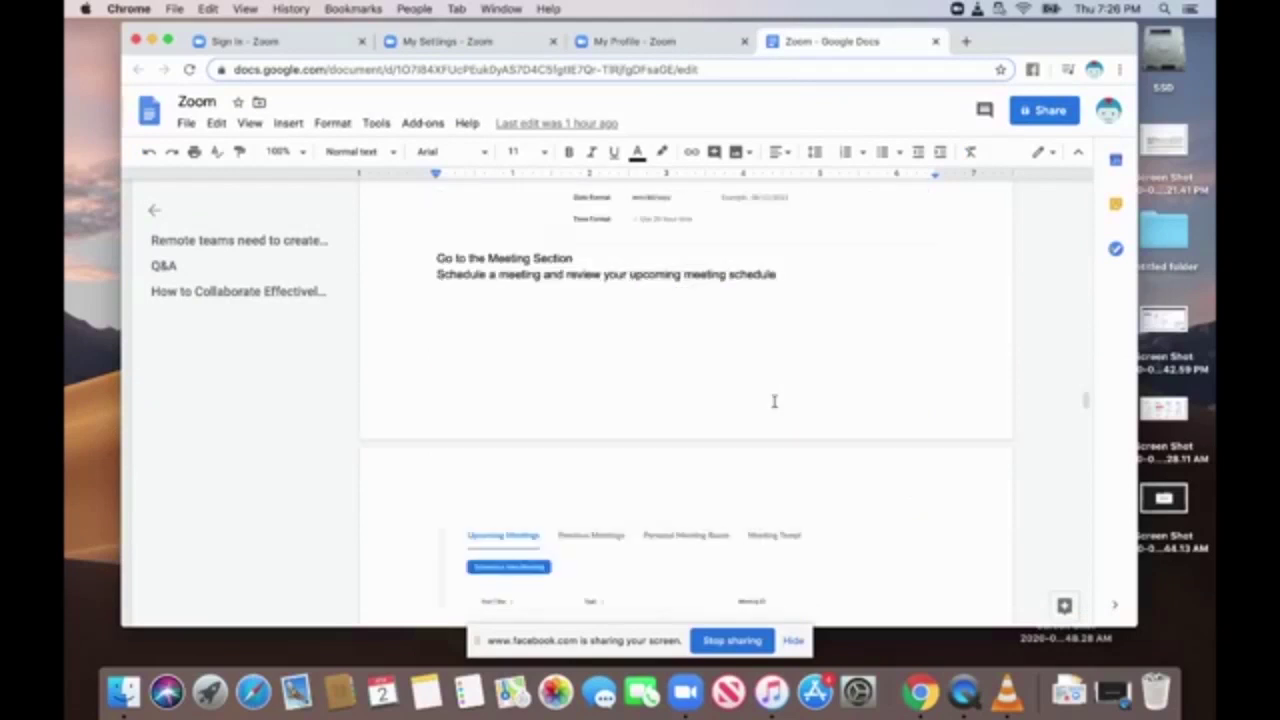
scroll(773, 402, up, 10)
scroll(773, 402, down, 11)
scroll(773, 402, down, 10)
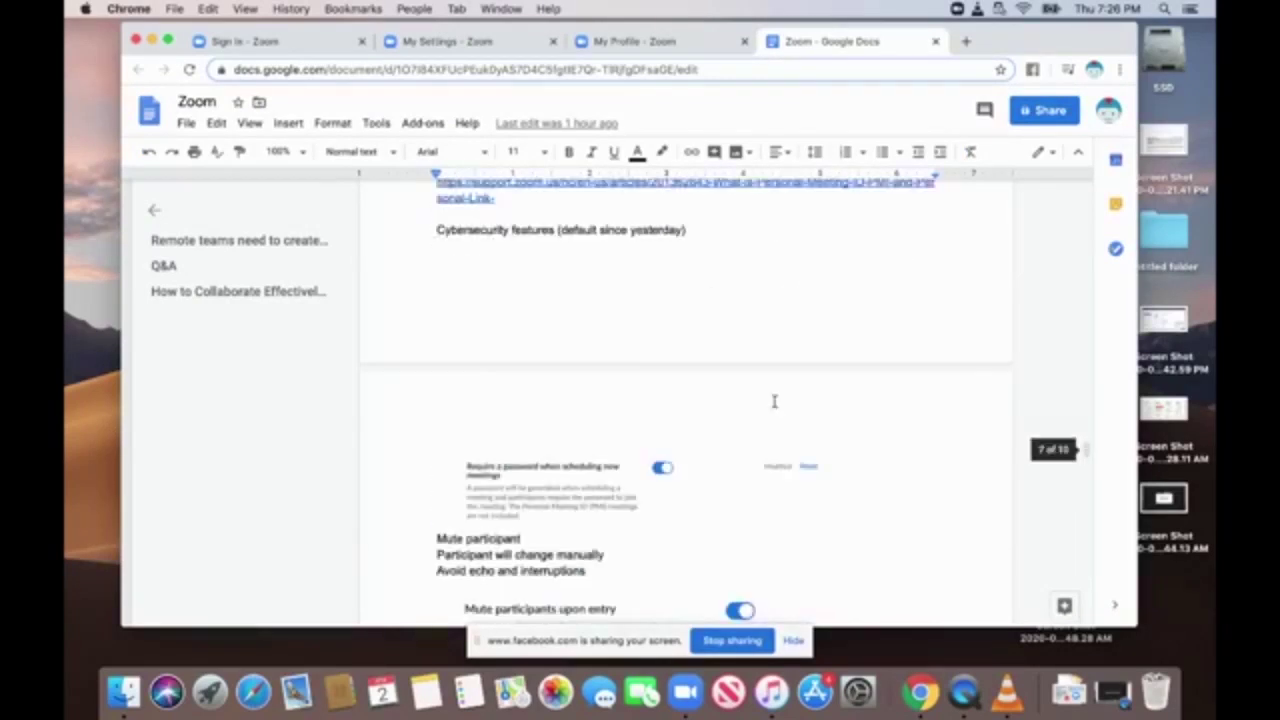
scroll(773, 402, up, 8)
scroll(773, 402, up, 8)
scroll(773, 402, down, 18)
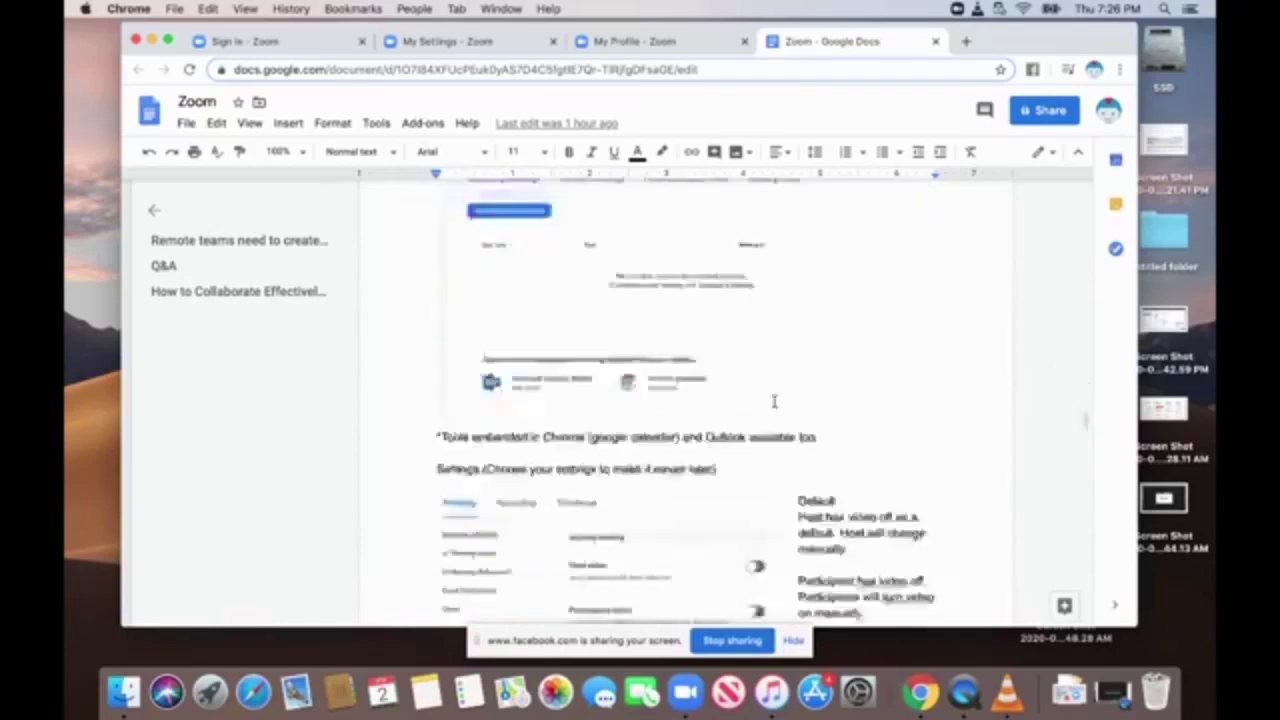
scroll(773, 402, down, 5)
scroll(774, 401, down, 10)
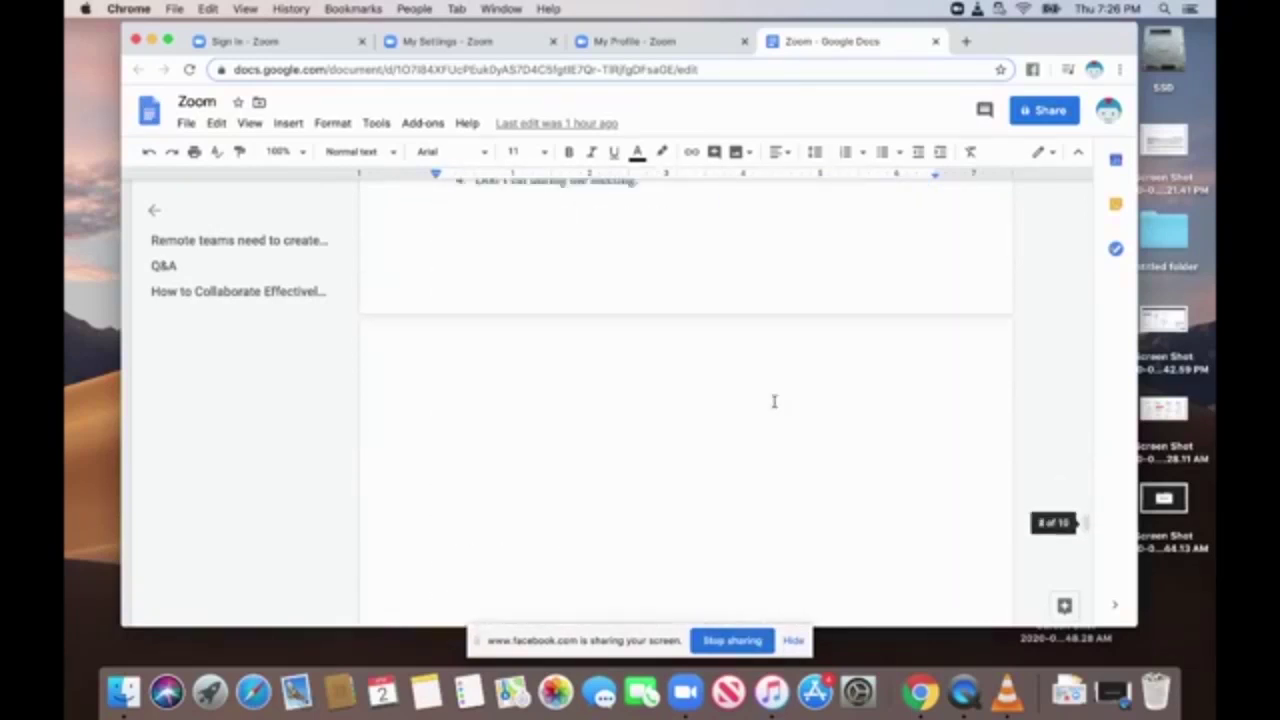
scroll(774, 401, up, 3)
scroll(774, 401, up, 15)
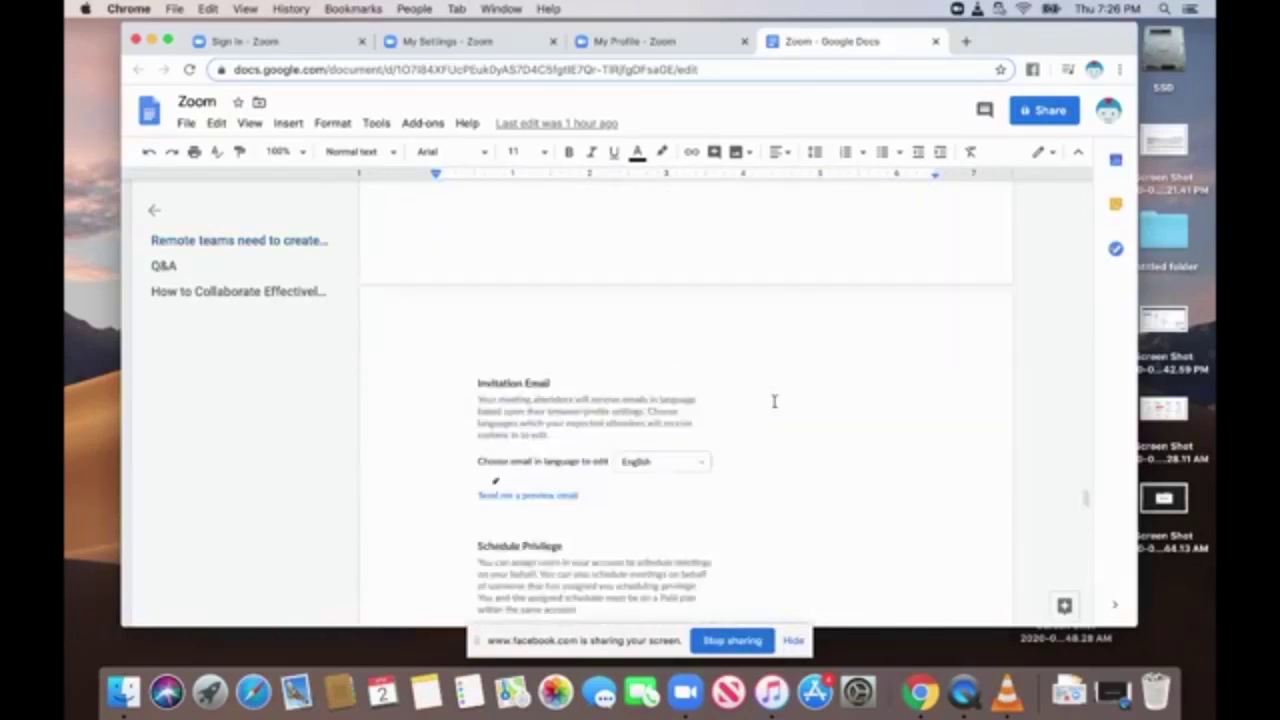
scroll(774, 401, up, 8)
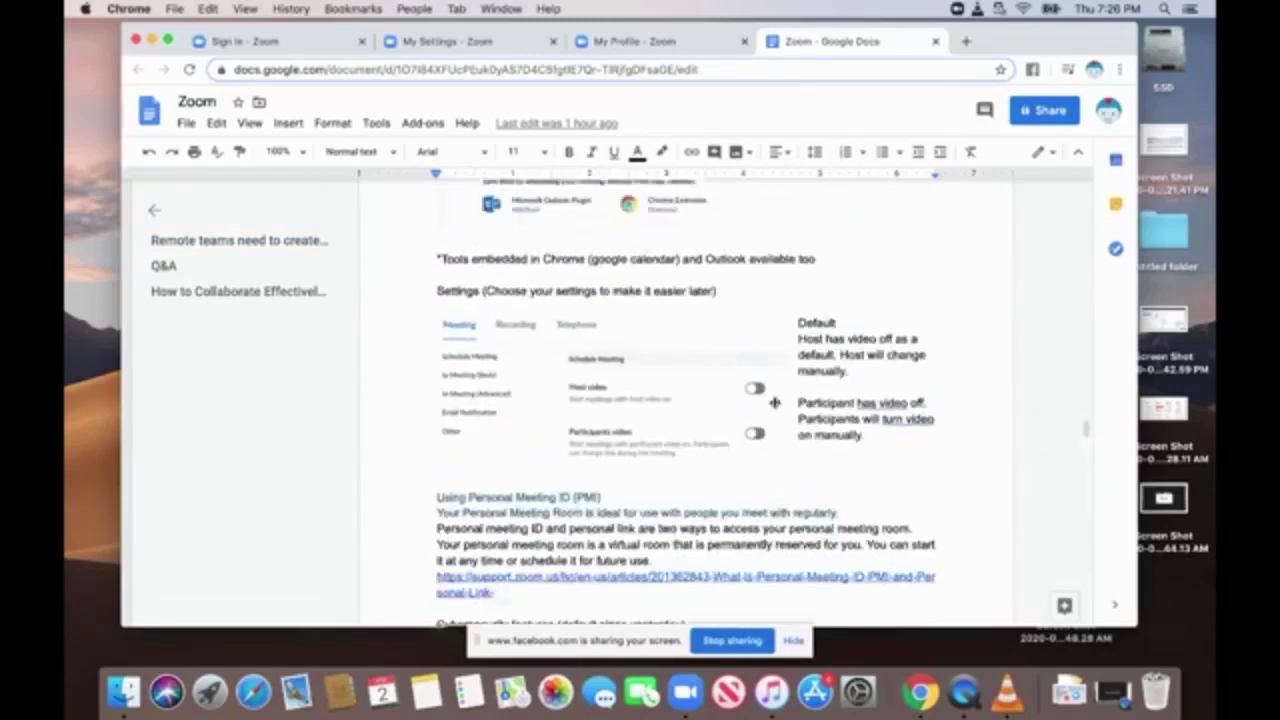
scroll(774, 401, up, 10)
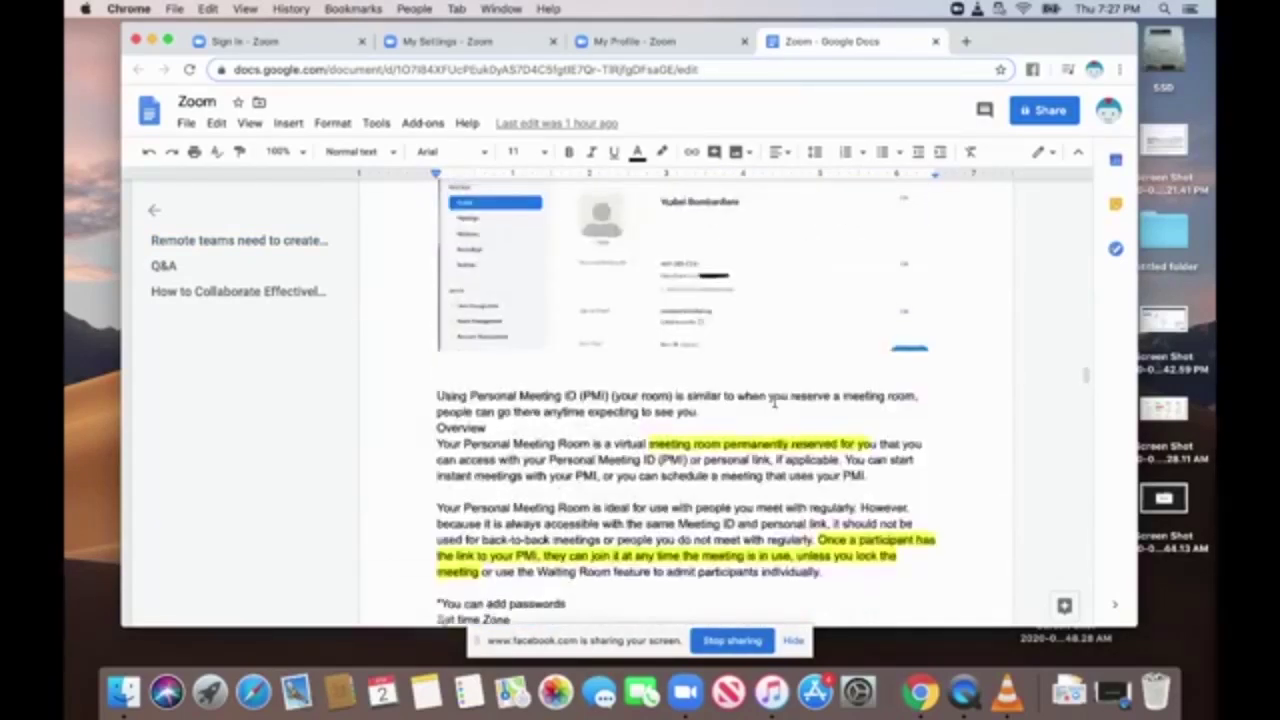
scroll(774, 401, up, 4)
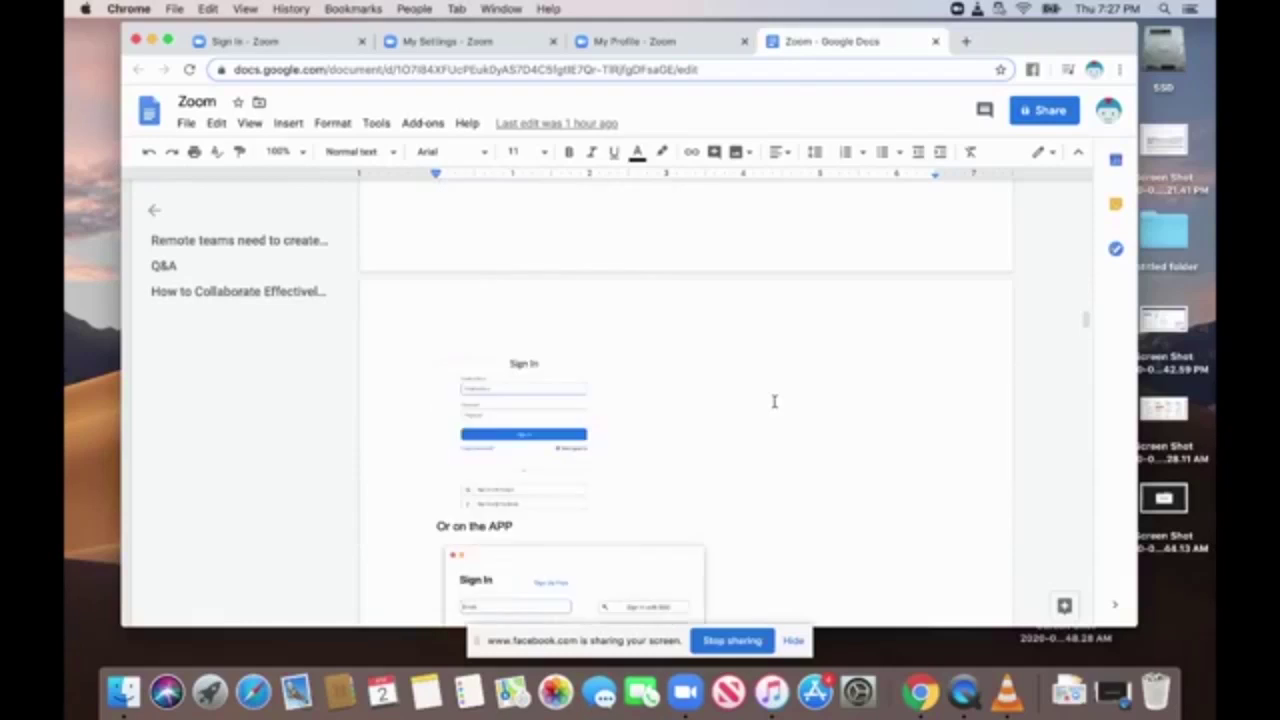
scroll(774, 401, down, 15)
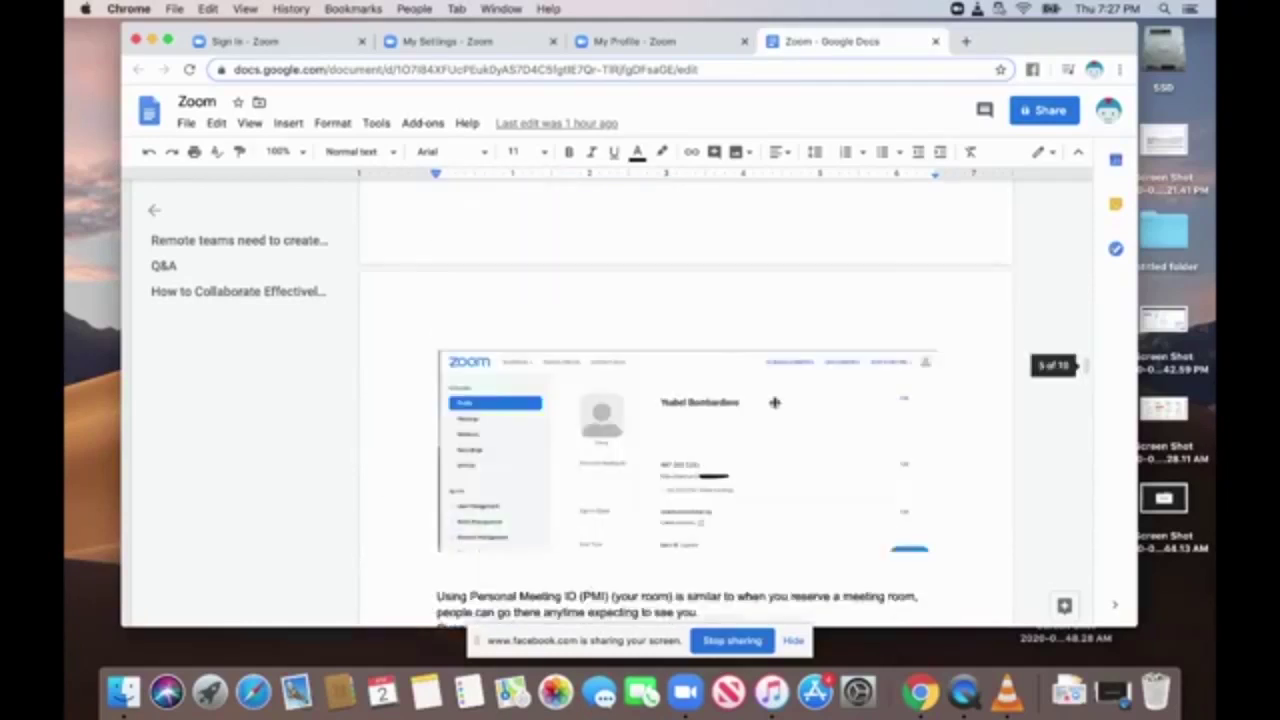
scroll(774, 403, down, 2)
scroll(774, 401, down, 12)
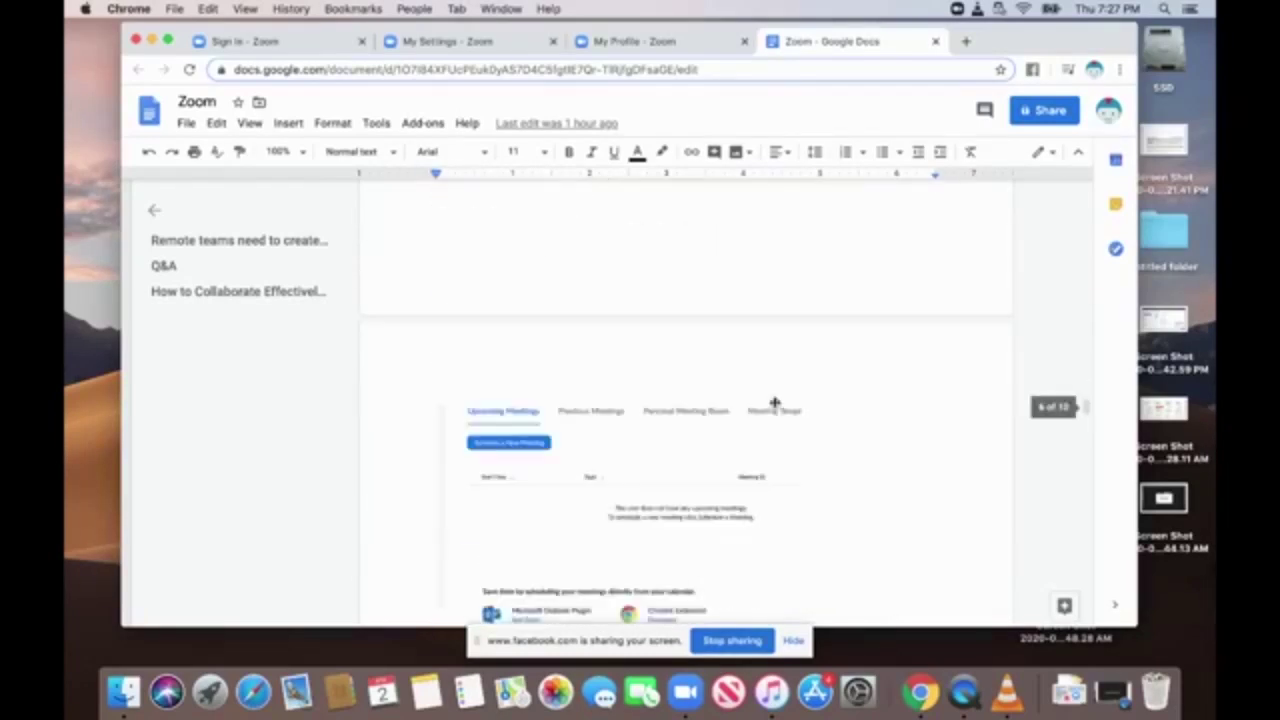
scroll(774, 401, up, 4)
scroll(774, 401, down, 4)
scroll(774, 401, down, 10)
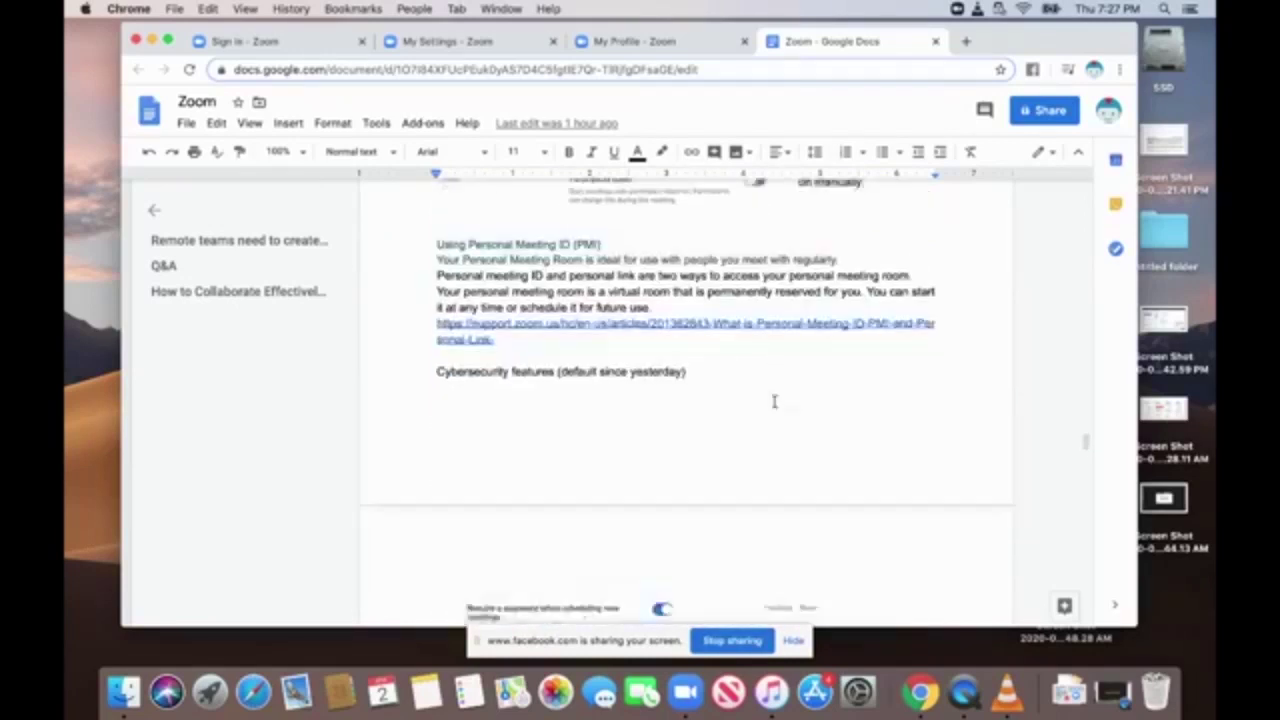
scroll(774, 401, down, 5)
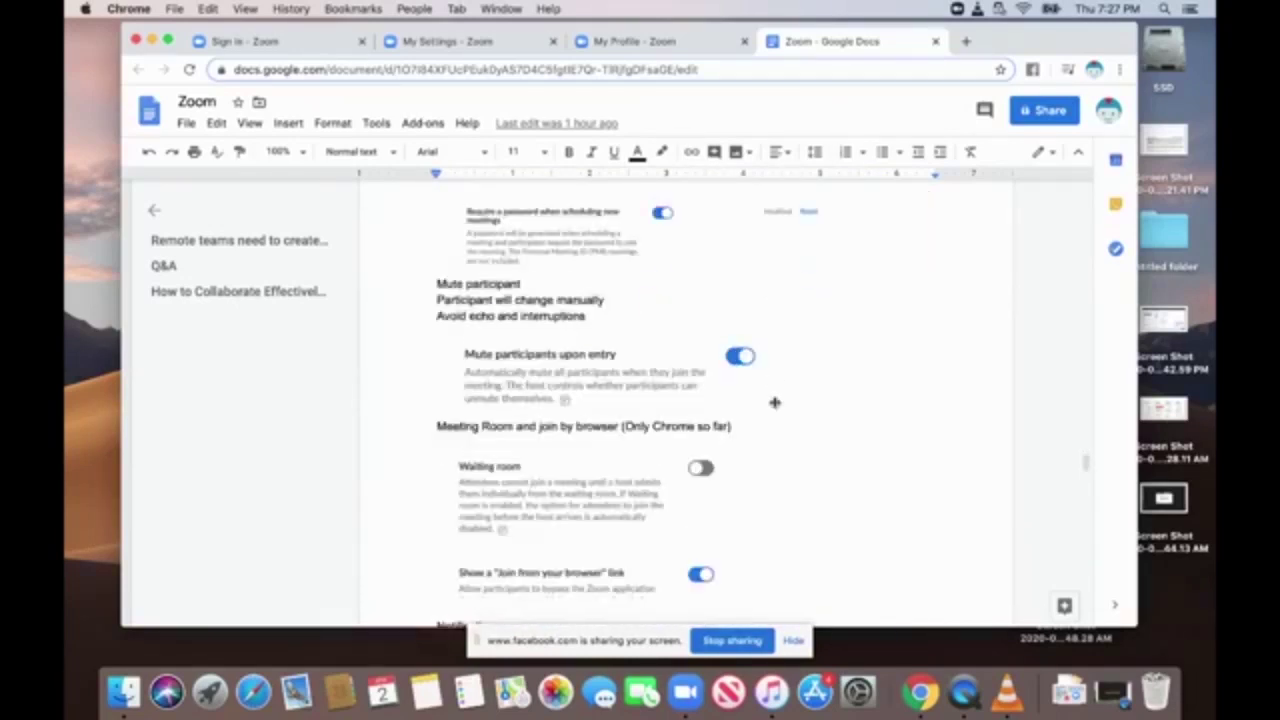
scroll(774, 401, down, 8)
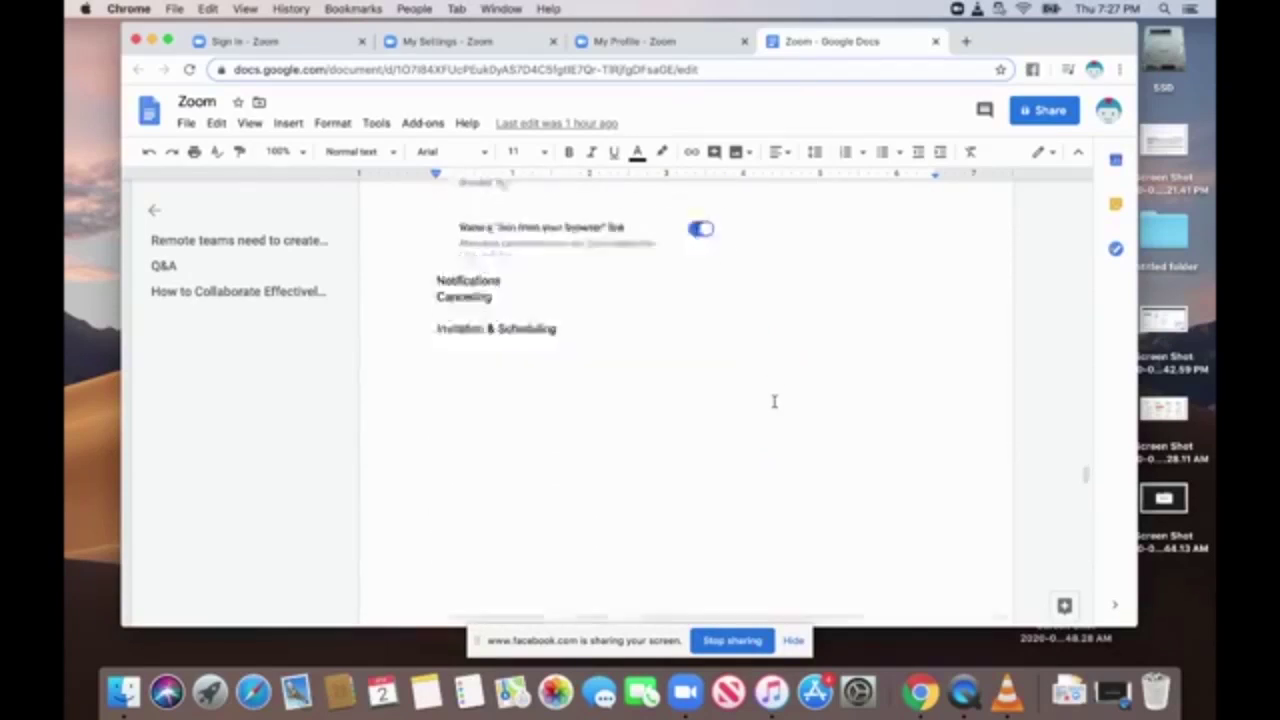
scroll(774, 401, down, 6)
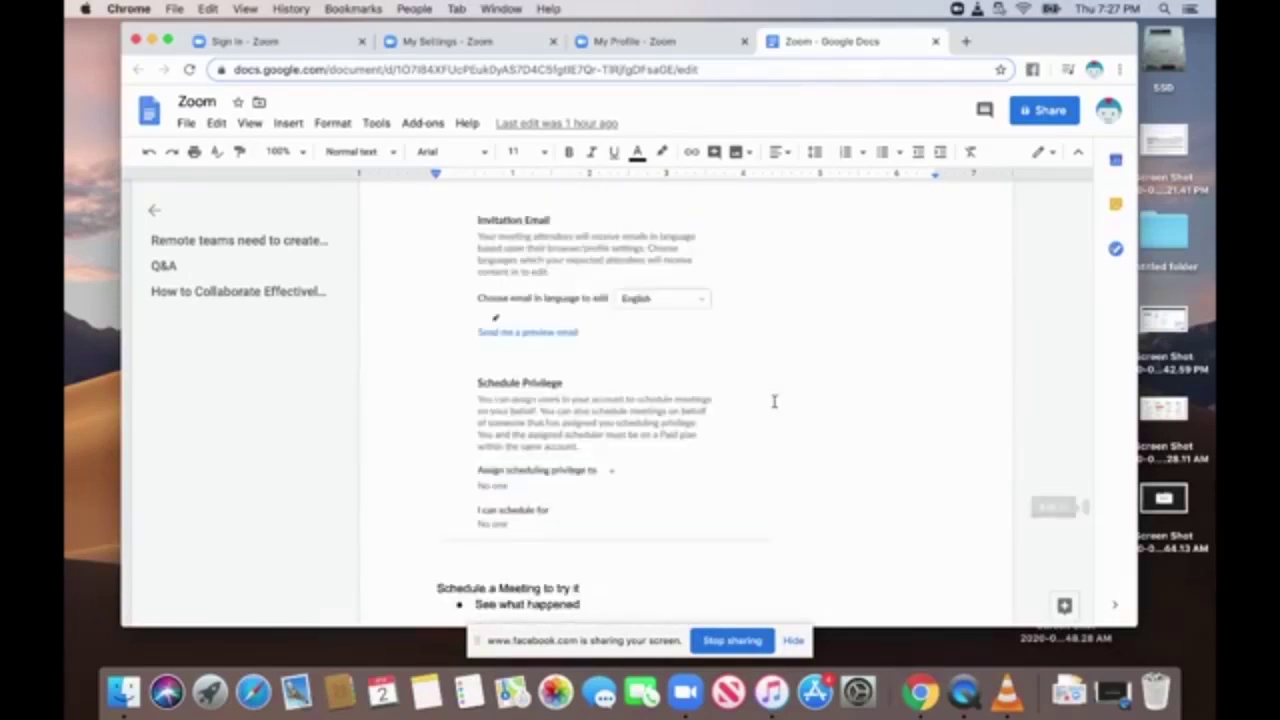
scroll(774, 401, up, 12)
scroll(774, 401, up, 3)
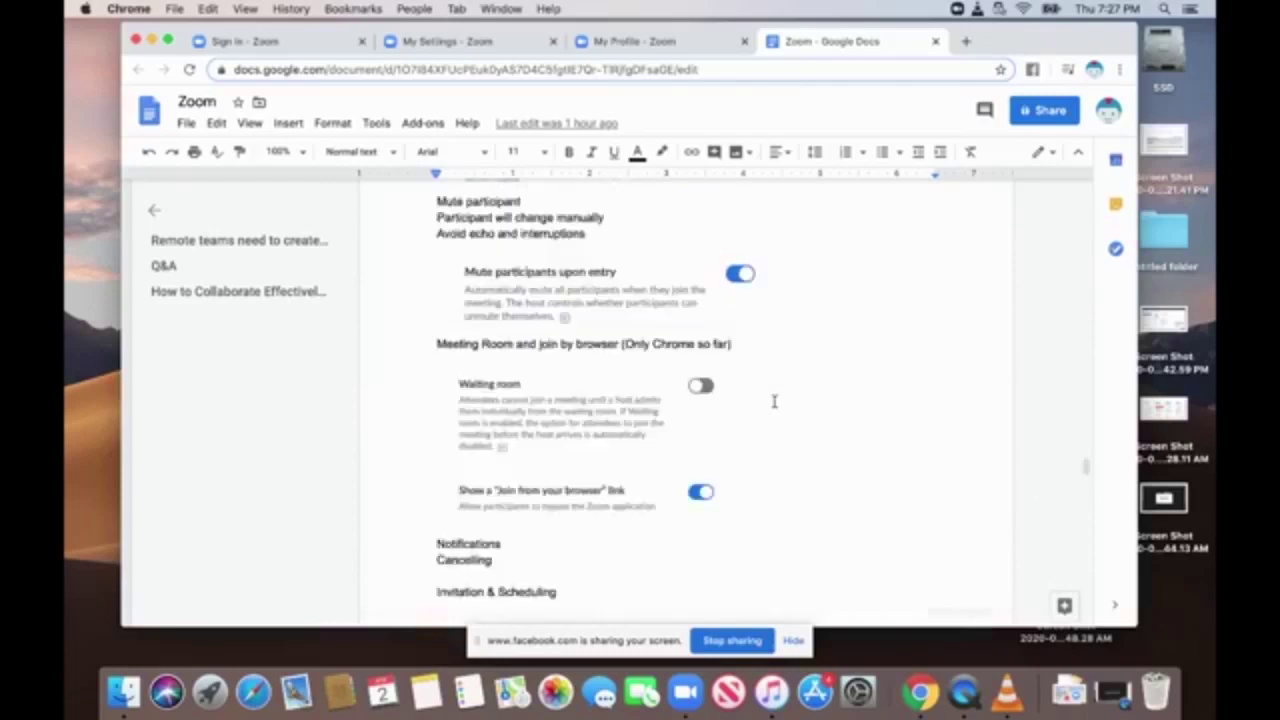
scroll(774, 401, up, 4)
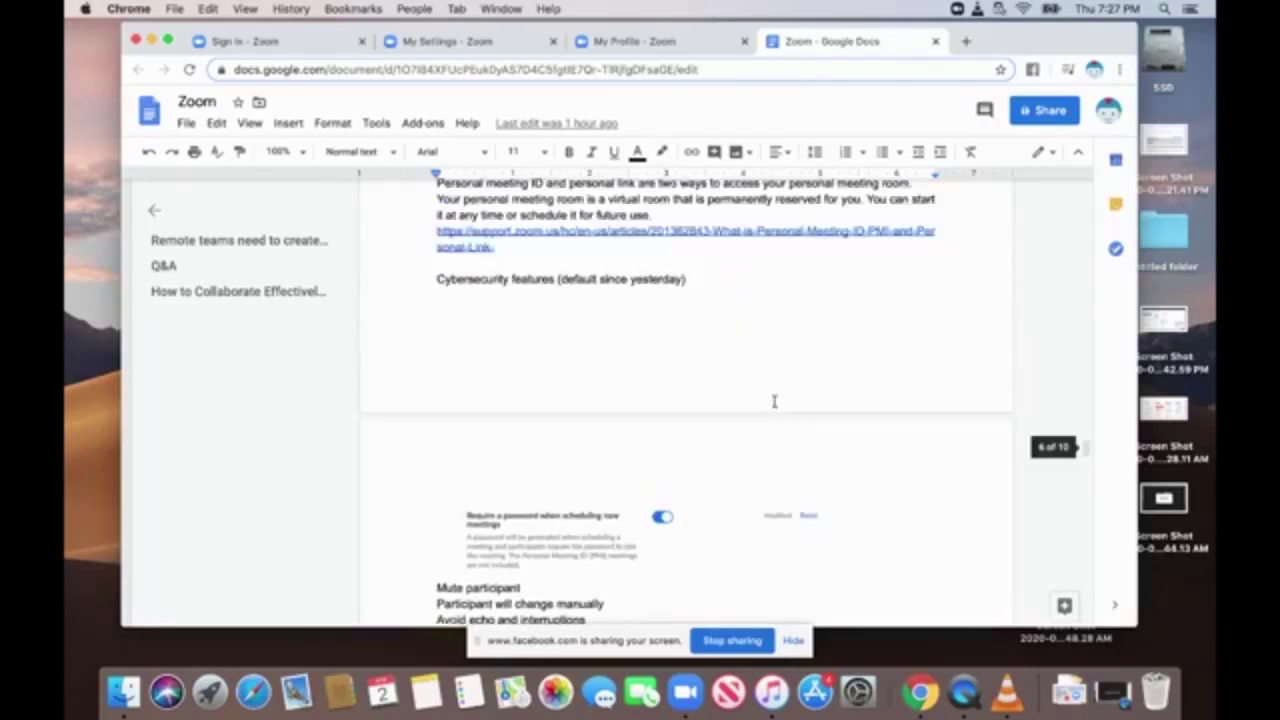
scroll(774, 401, up, 5)
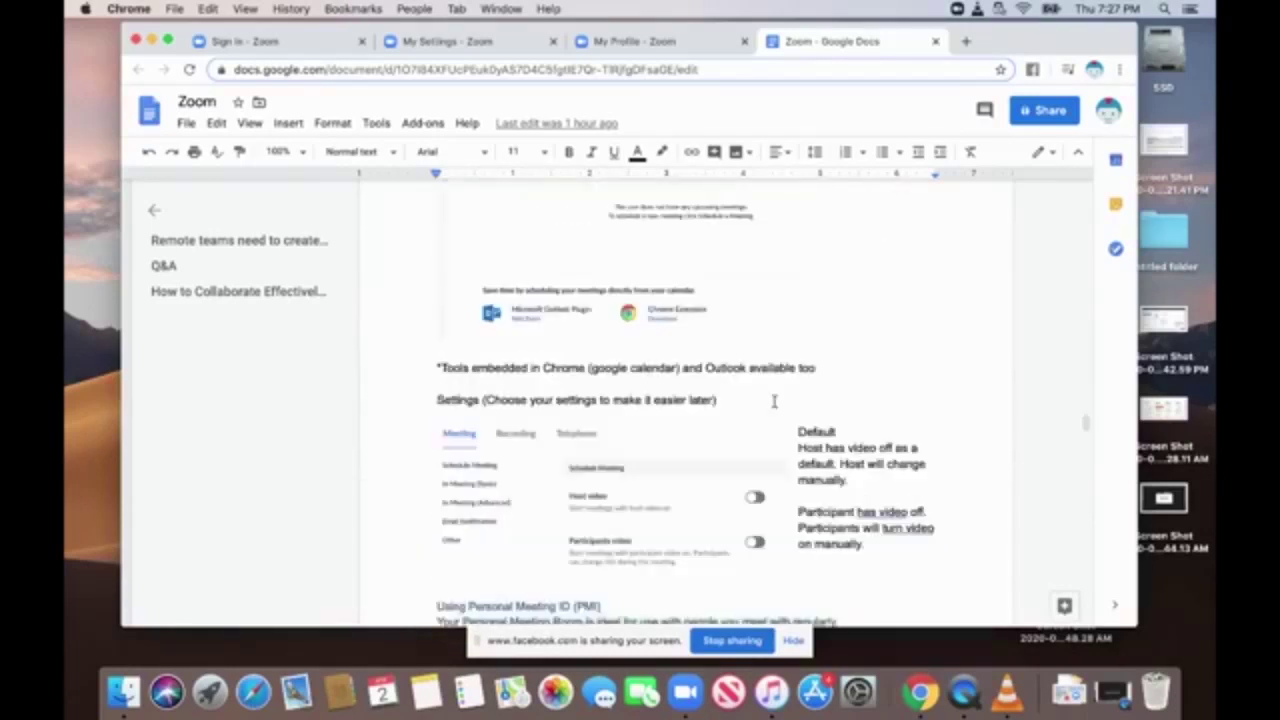
scroll(774, 401, up, 3)
scroll(774, 401, down, 8)
scroll(774, 401, up, 12)
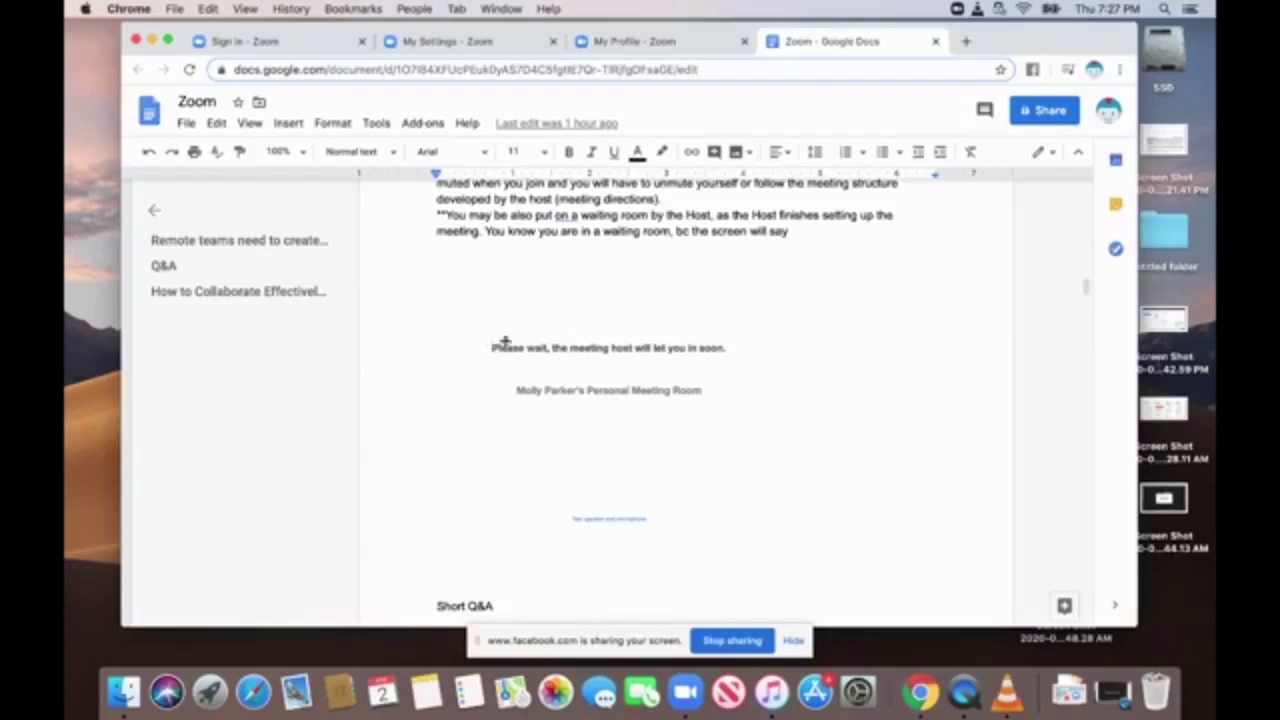
Resize the waiting-room screenshot so it spans nearly the full page width.
click(609, 250)
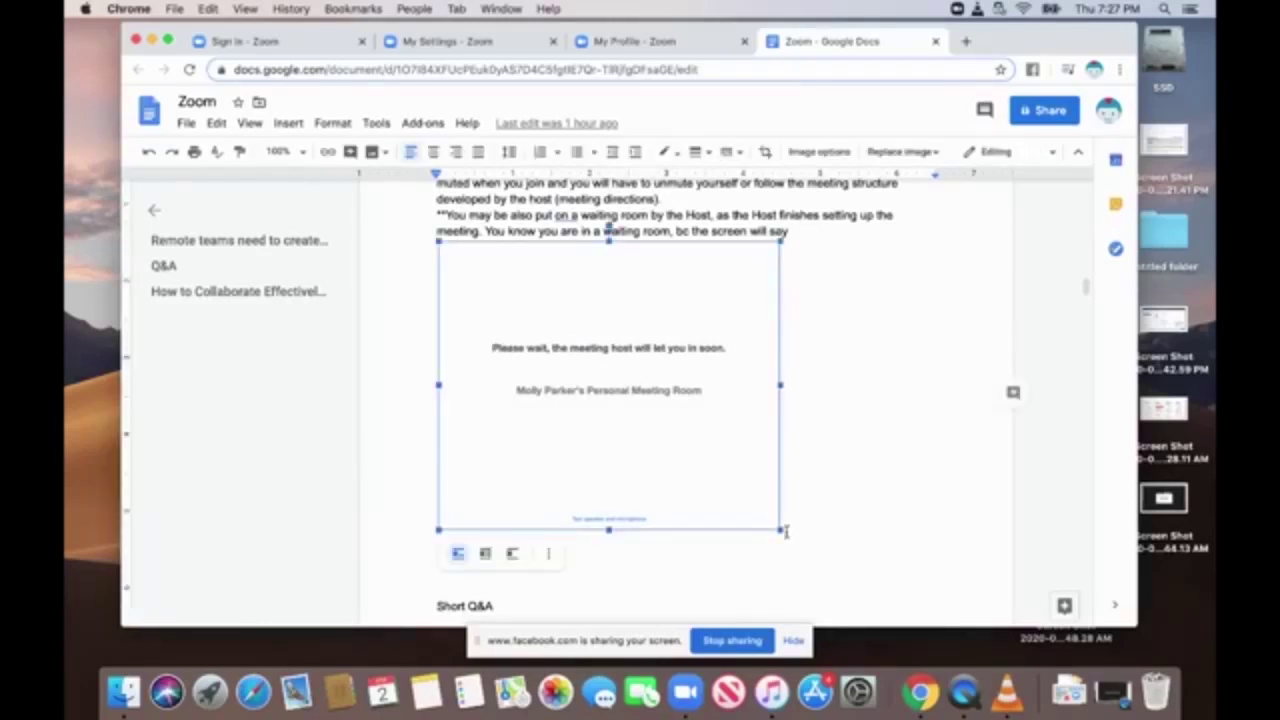
drag(780, 530, 958, 598)
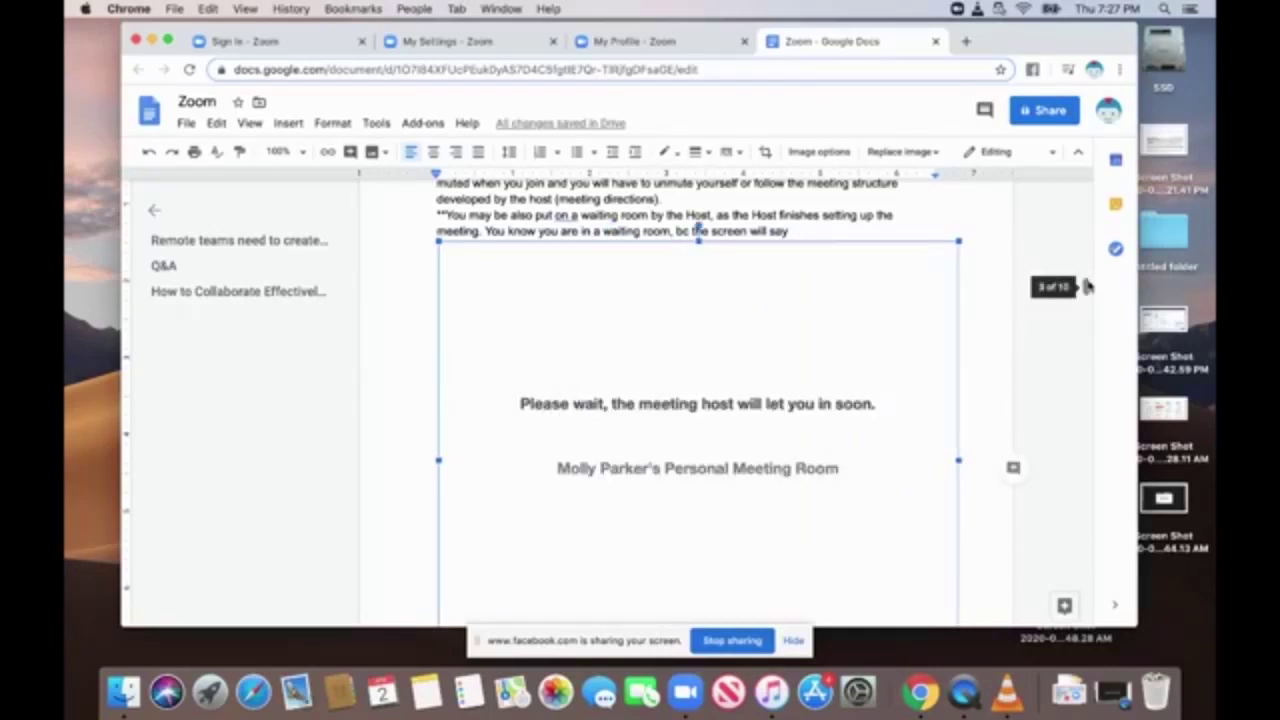
scroll(1088, 288, down, 1)
scroll(1088, 288, down, 2)
scroll(1086, 289, up, 1)
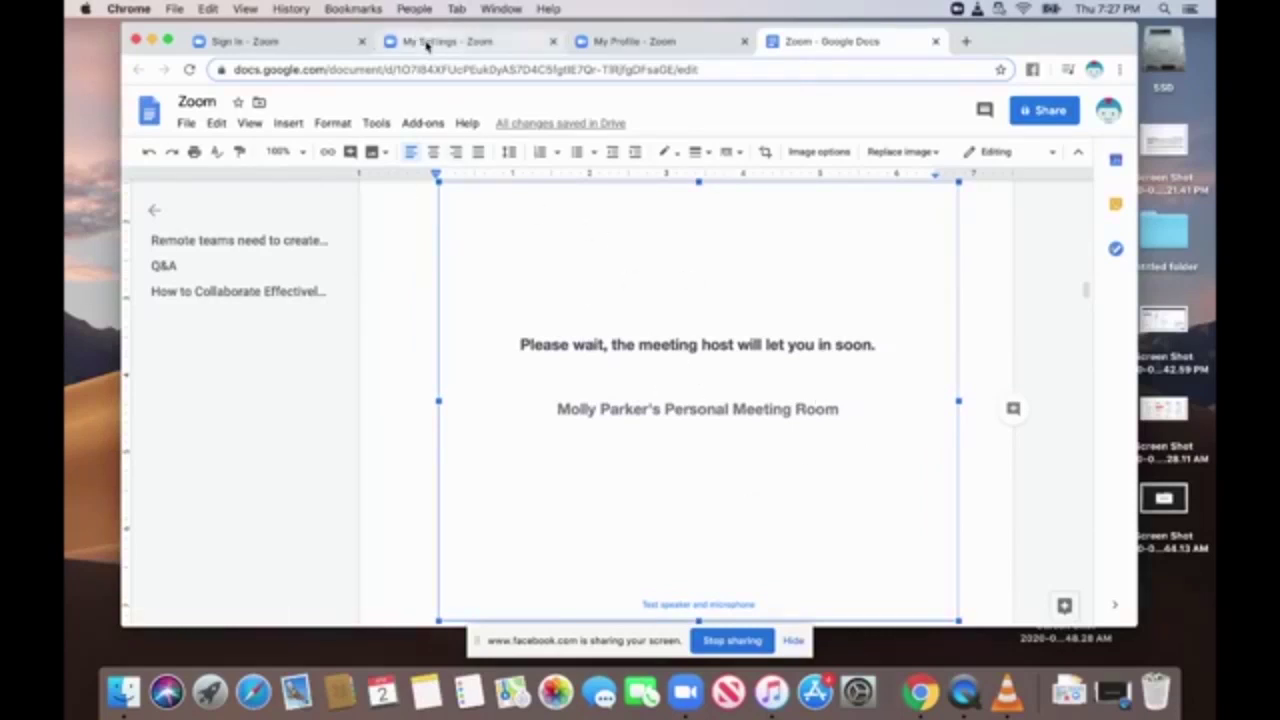
Return to the My Settings page and scroll through the meeting settings back to the top.
click(479, 45)
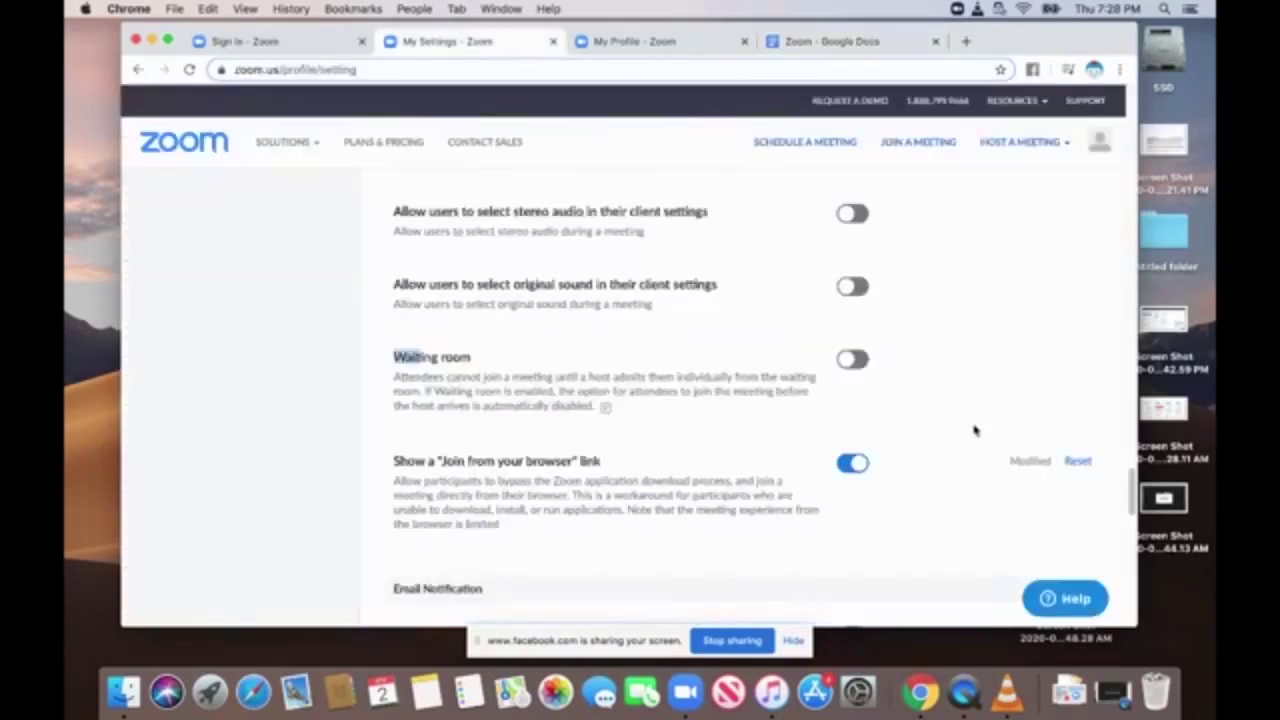
scroll(974, 429, up, 2)
scroll(975, 430, down, 2)
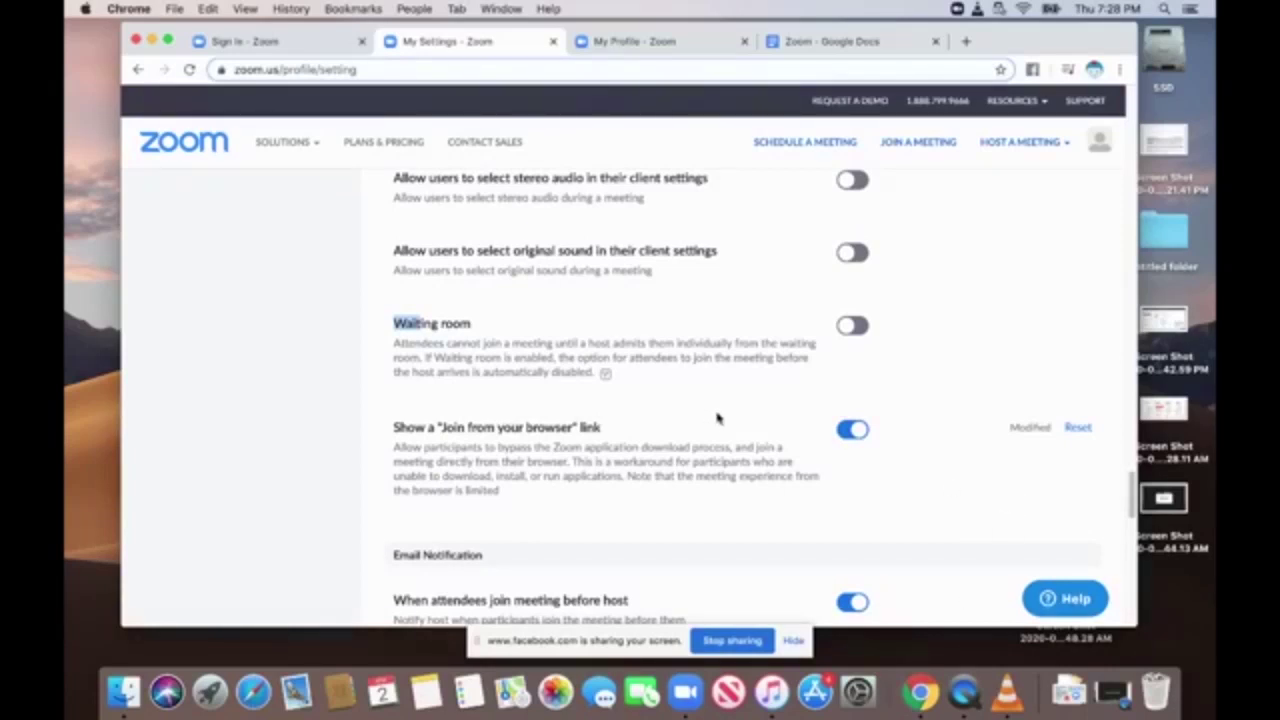
scroll(1131, 490, down, 3)
scroll(1131, 505, down, 10)
scroll(1120, 400, up, 15)
scroll(1117, 330, up, 10)
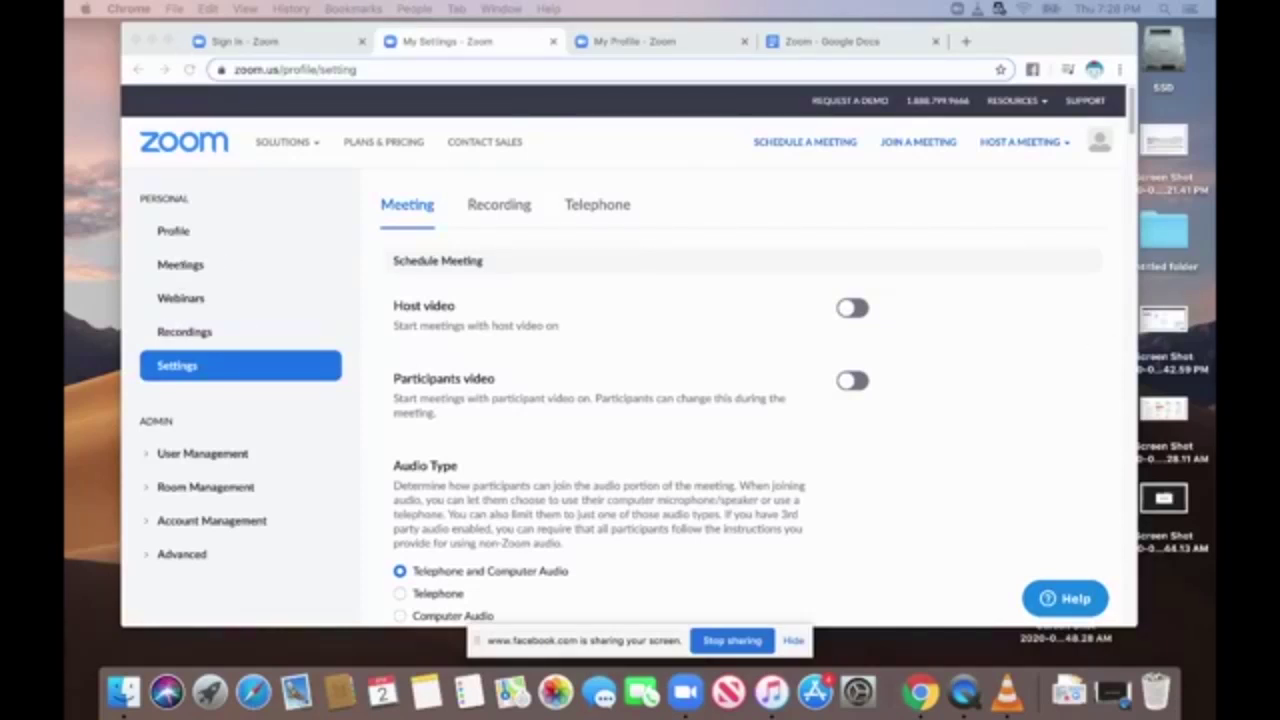
Schedule a new meeting titled 'EBPL Training meeting' with a description about learning Zoom.
click(183, 266)
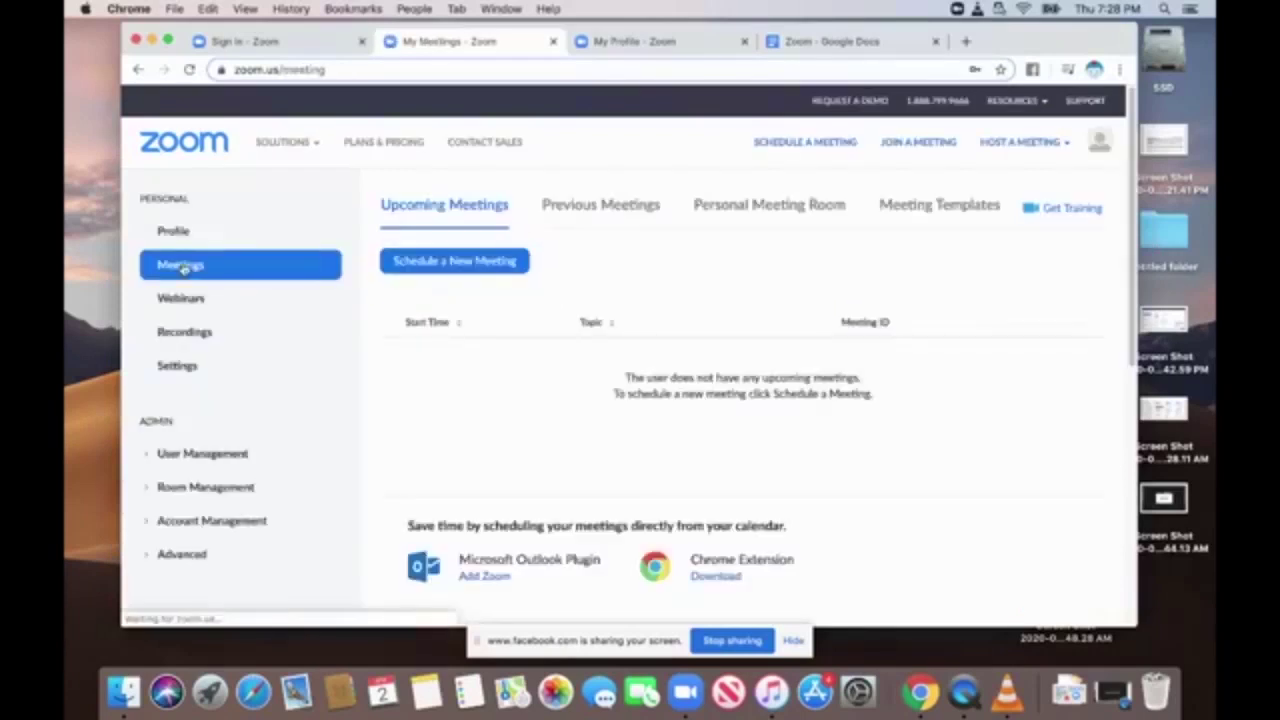
click(467, 263)
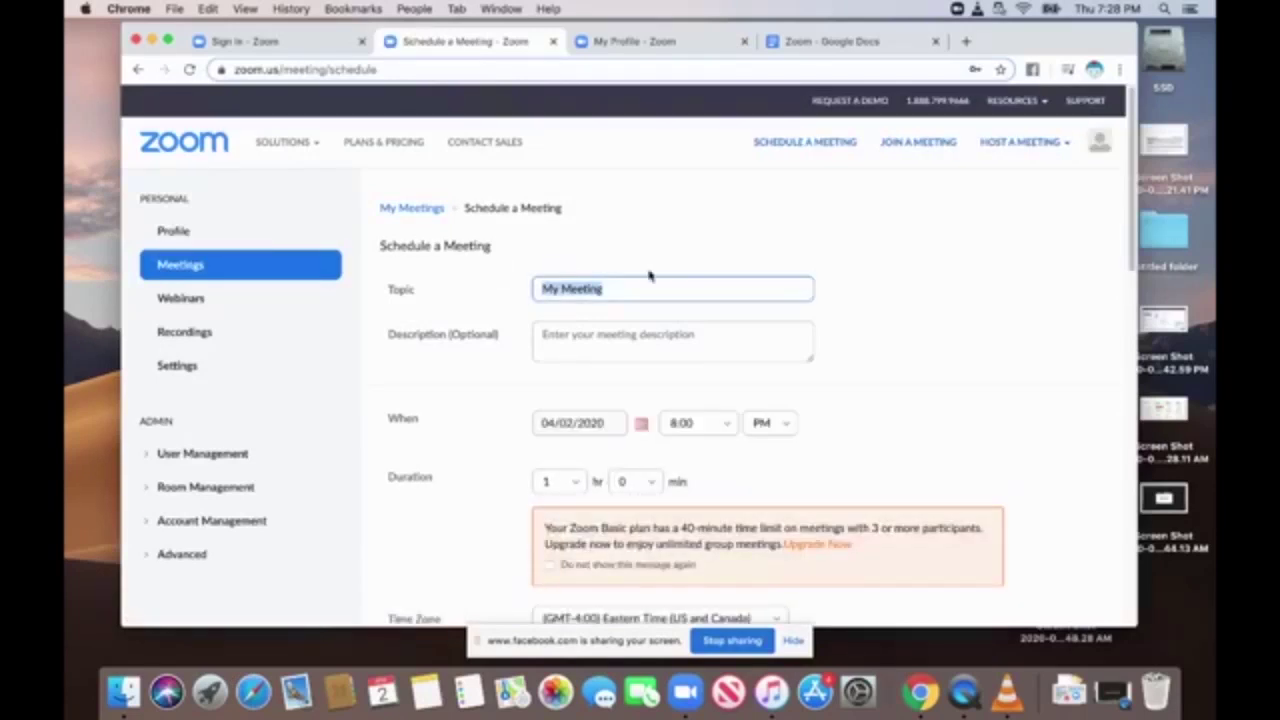
text(EBPL)
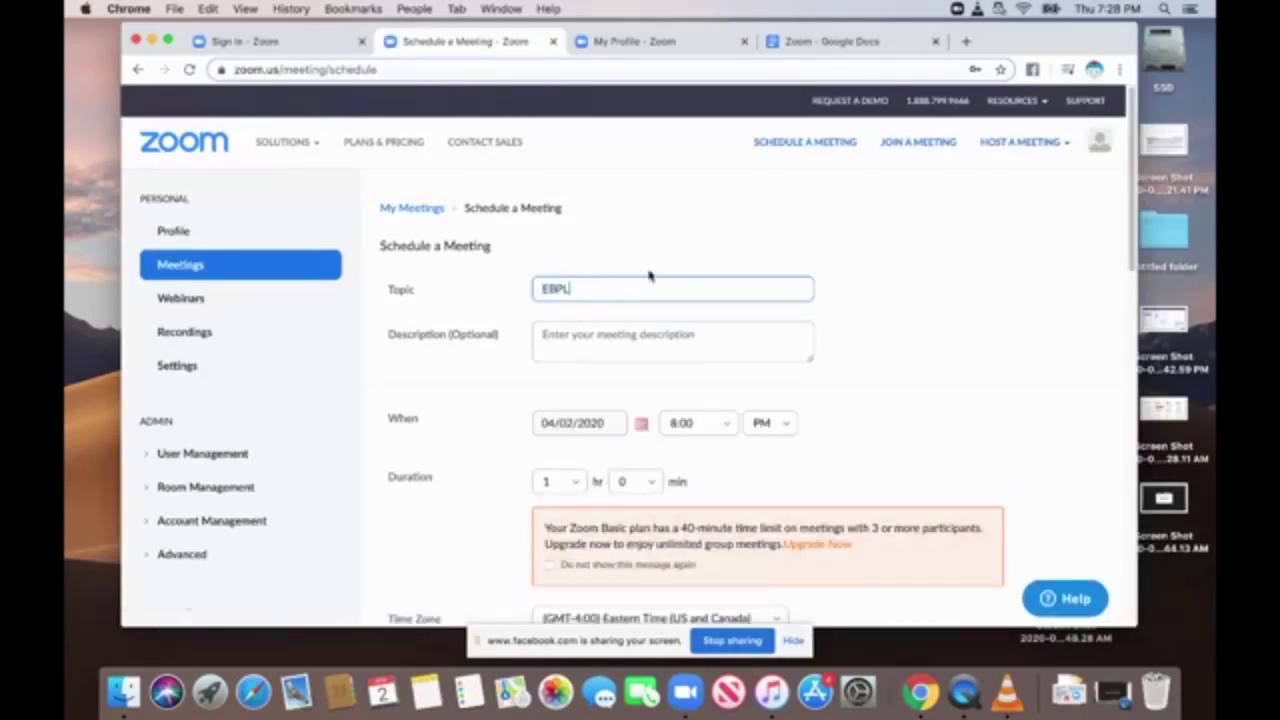
text( Training meeting)
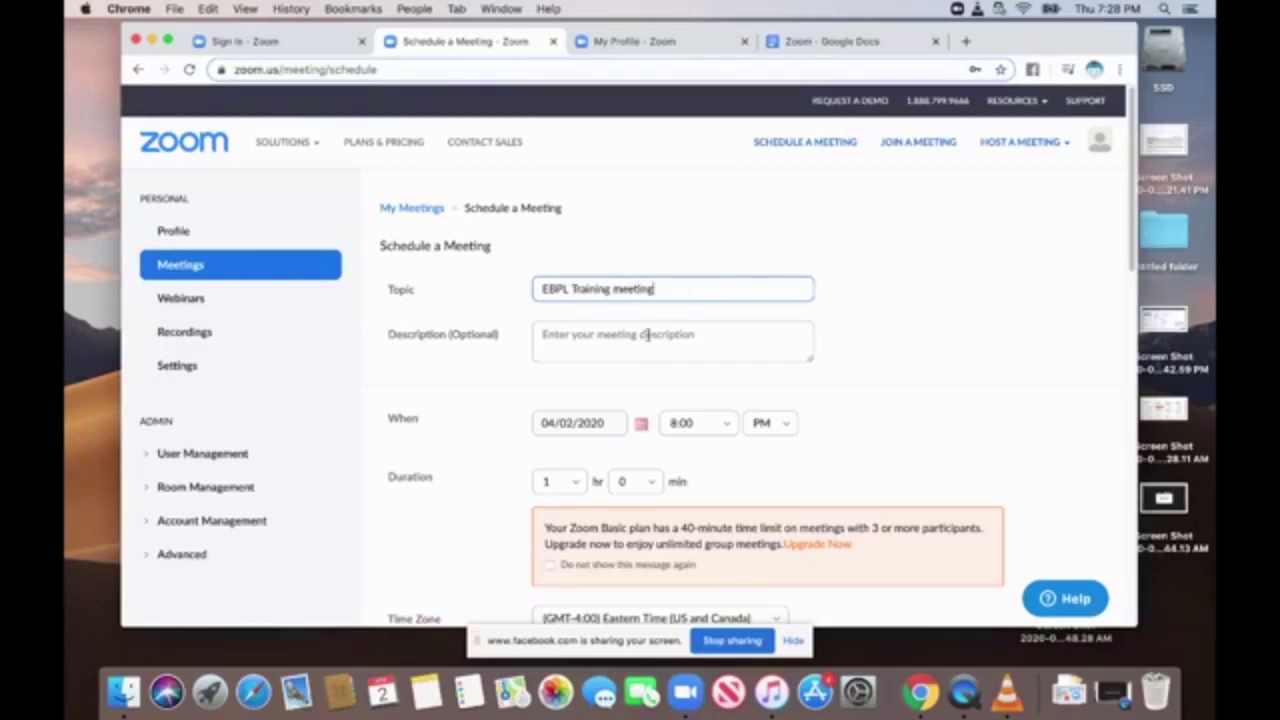
click(644, 331)
text(this )
text(a meeting i)
text(o le)
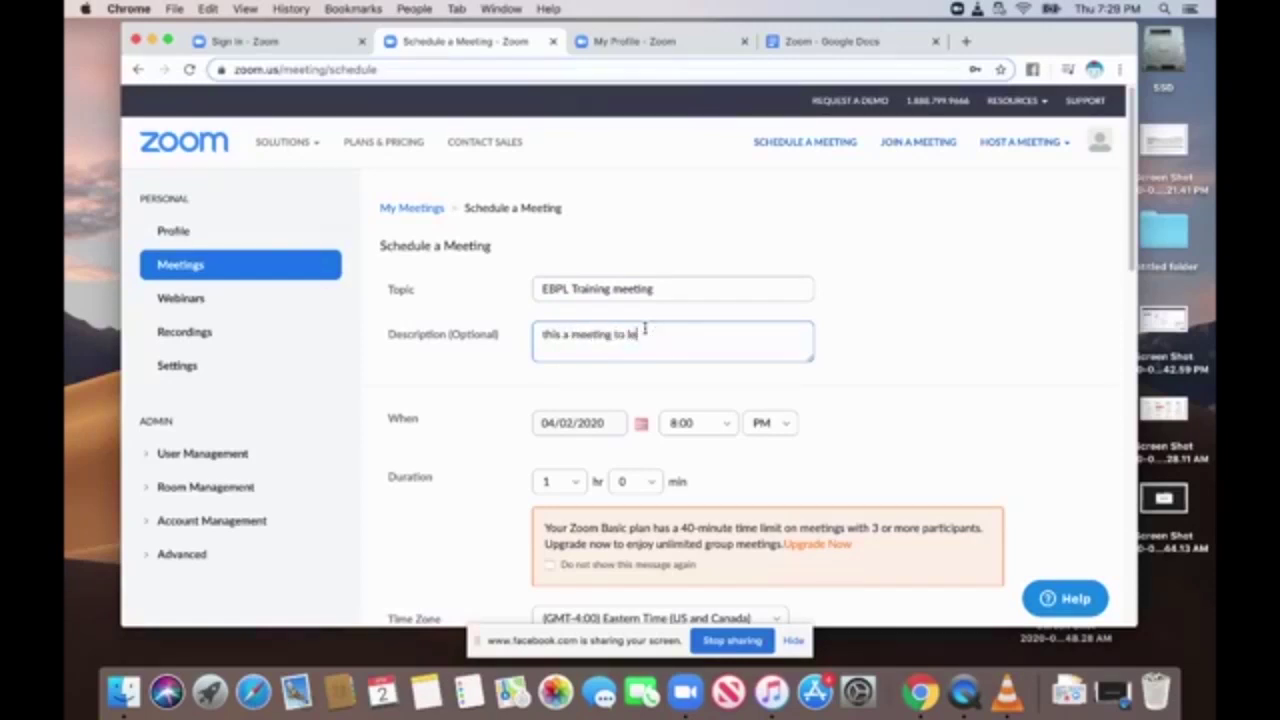
text(rn aarn about zoom)
Make the meeting recurring and review the remaining scheduling options.
scroll(866, 435, down, 2)
scroll(866, 435, down, 3)
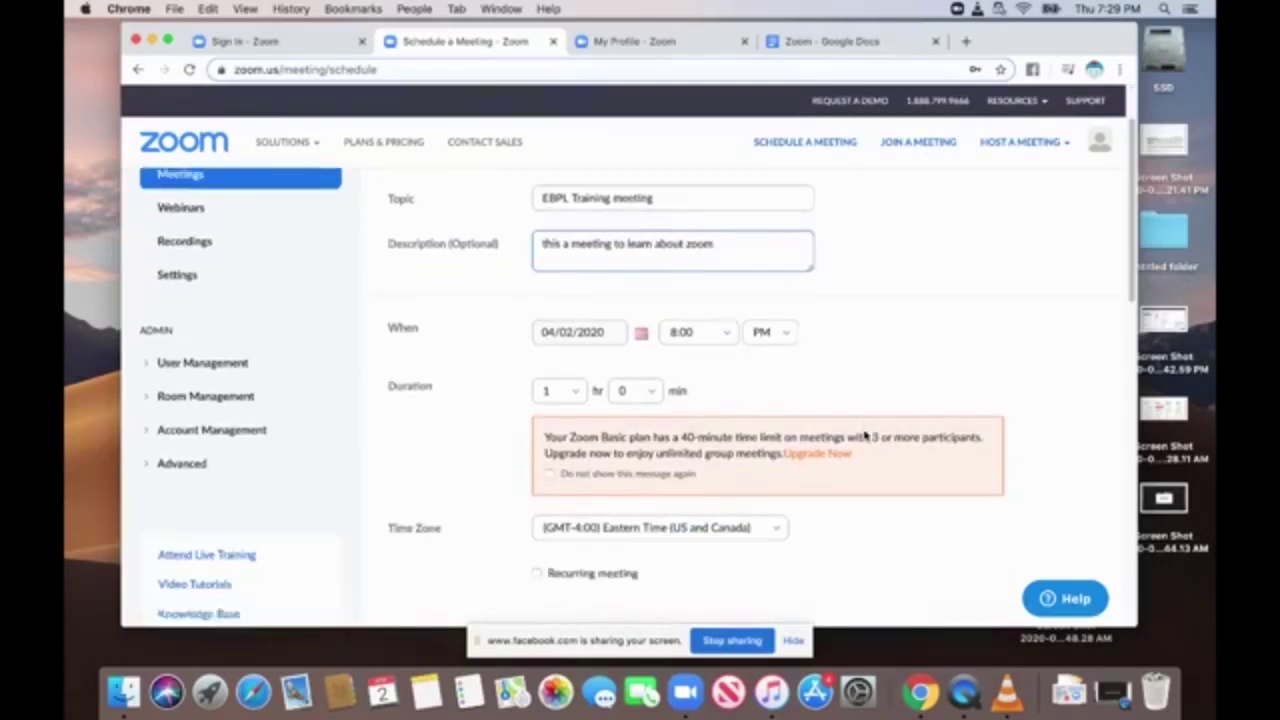
scroll(866, 435, down, 2)
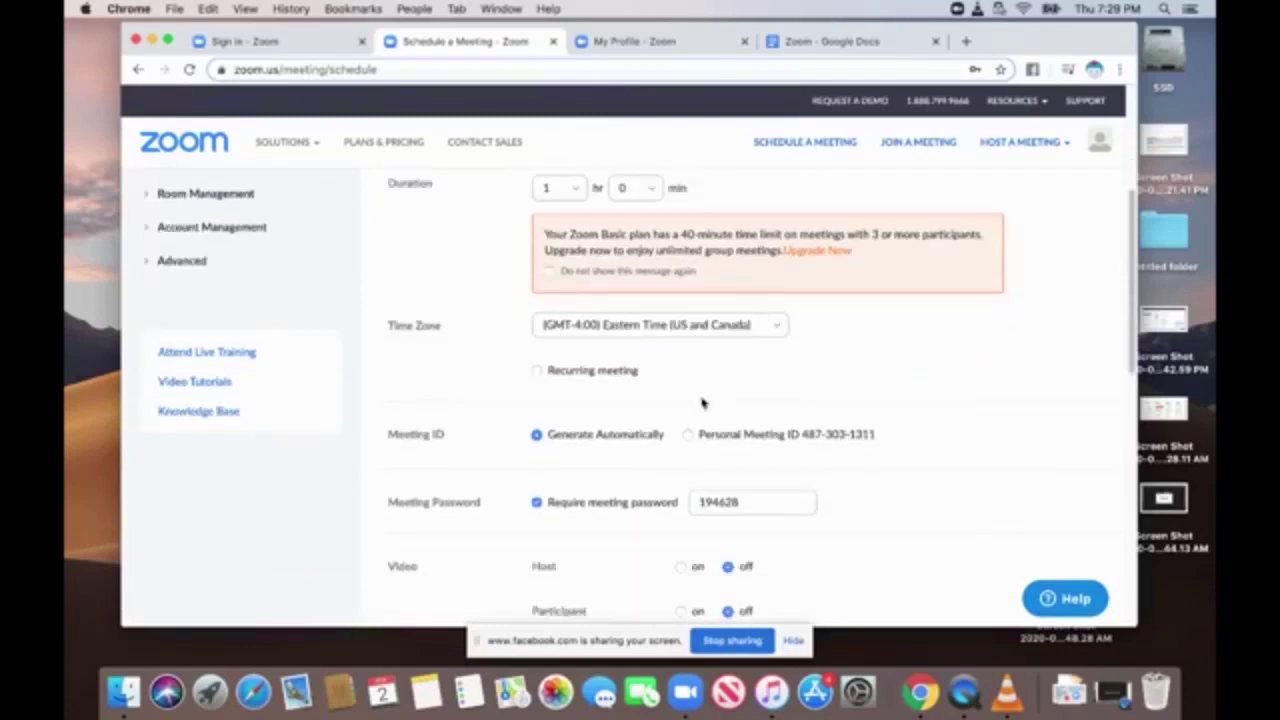
click(537, 371)
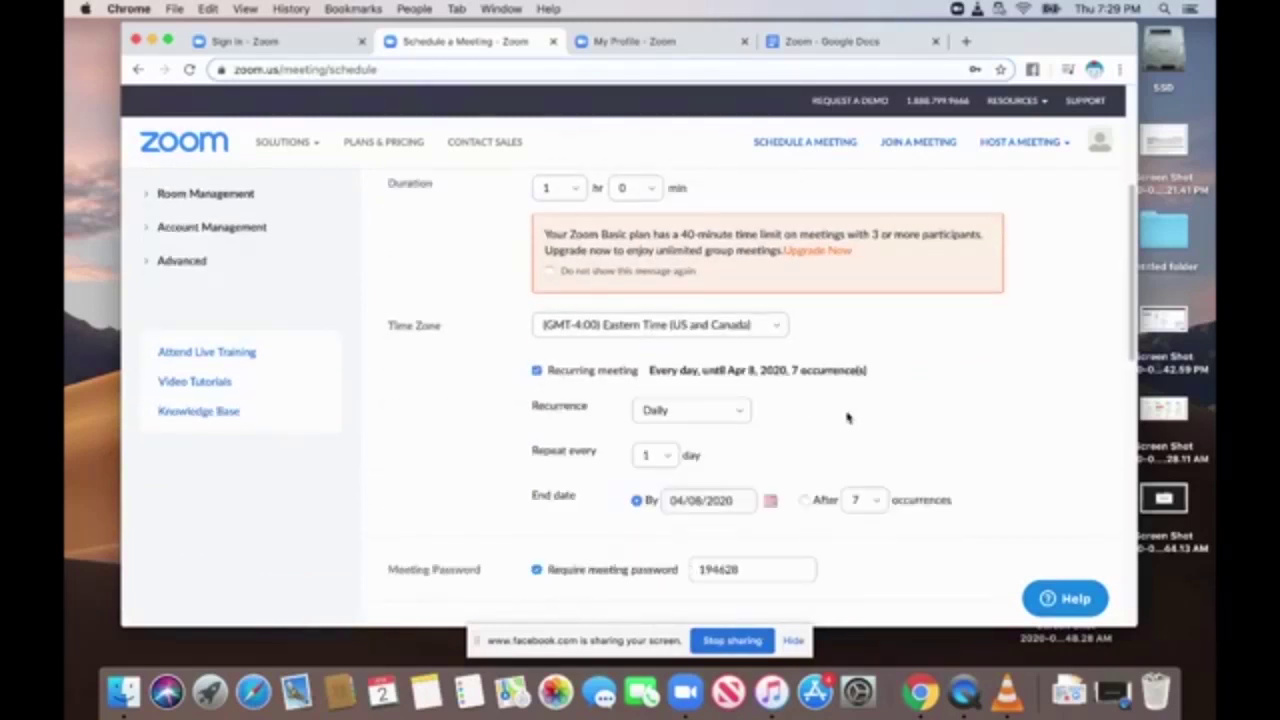
scroll(832, 422, down, 8)
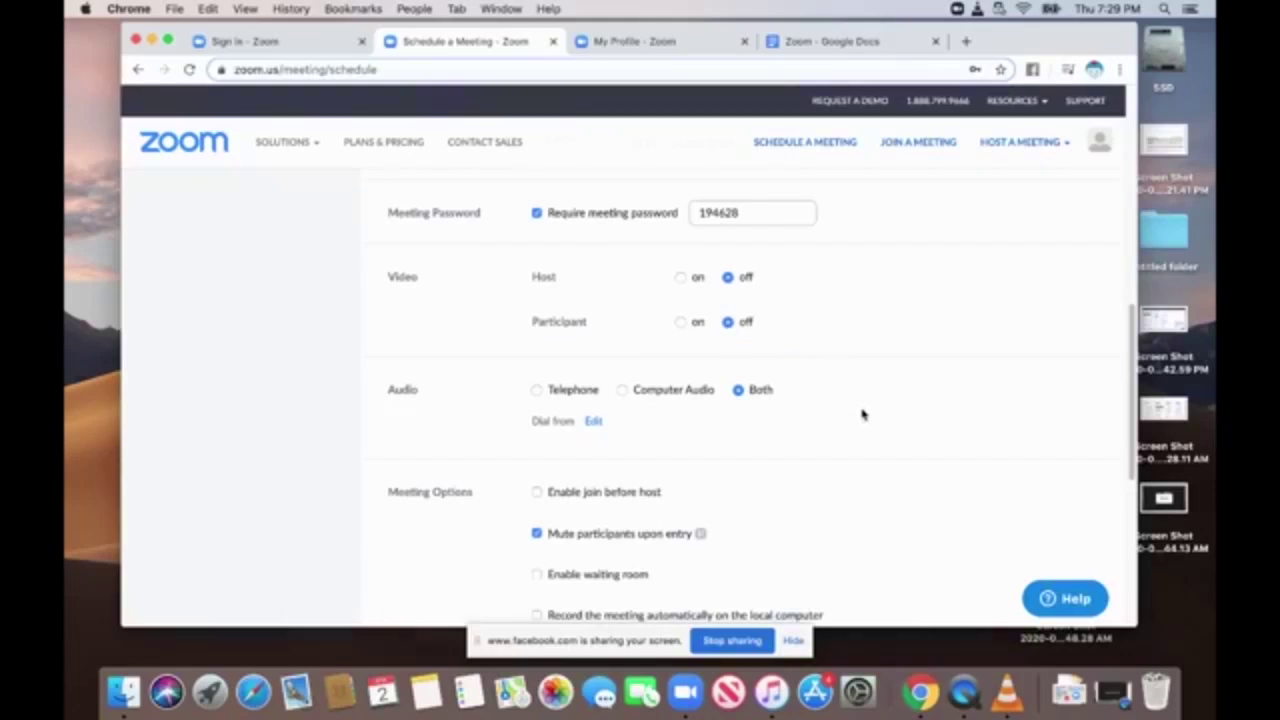
scroll(784, 438, up, 2)
scroll(784, 438, down, 5)
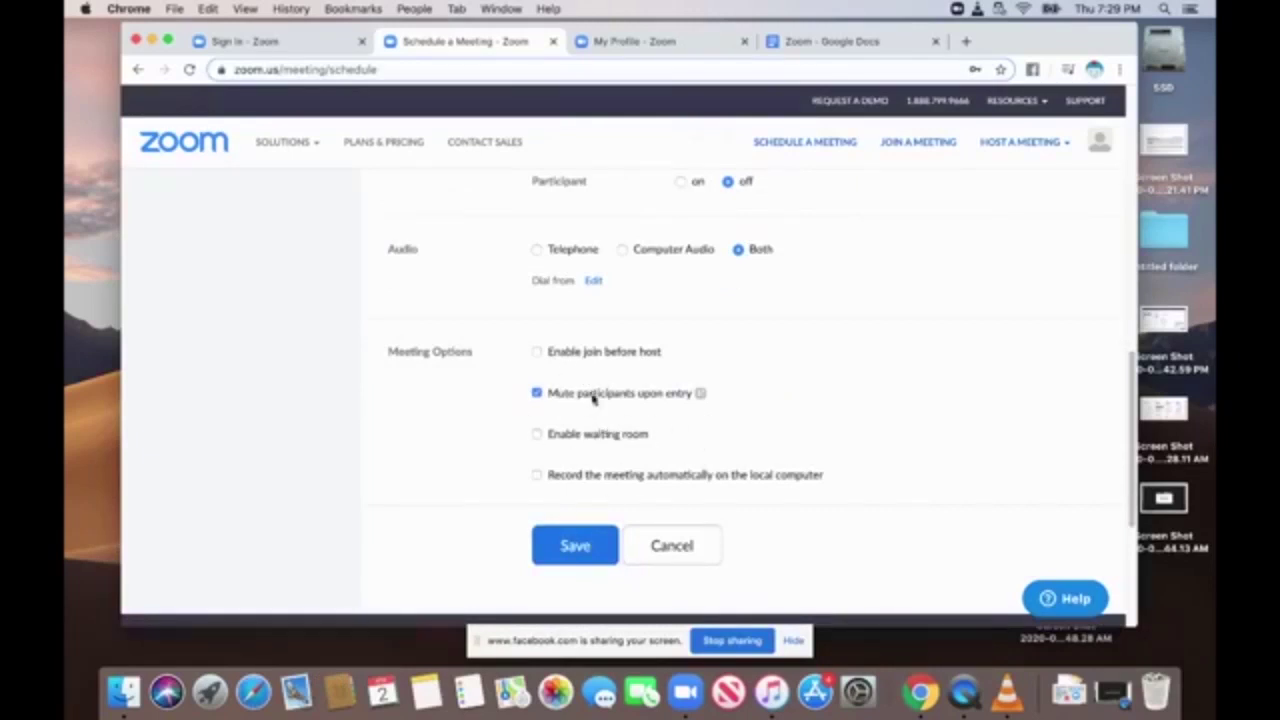
scroll(866, 426, up, 10)
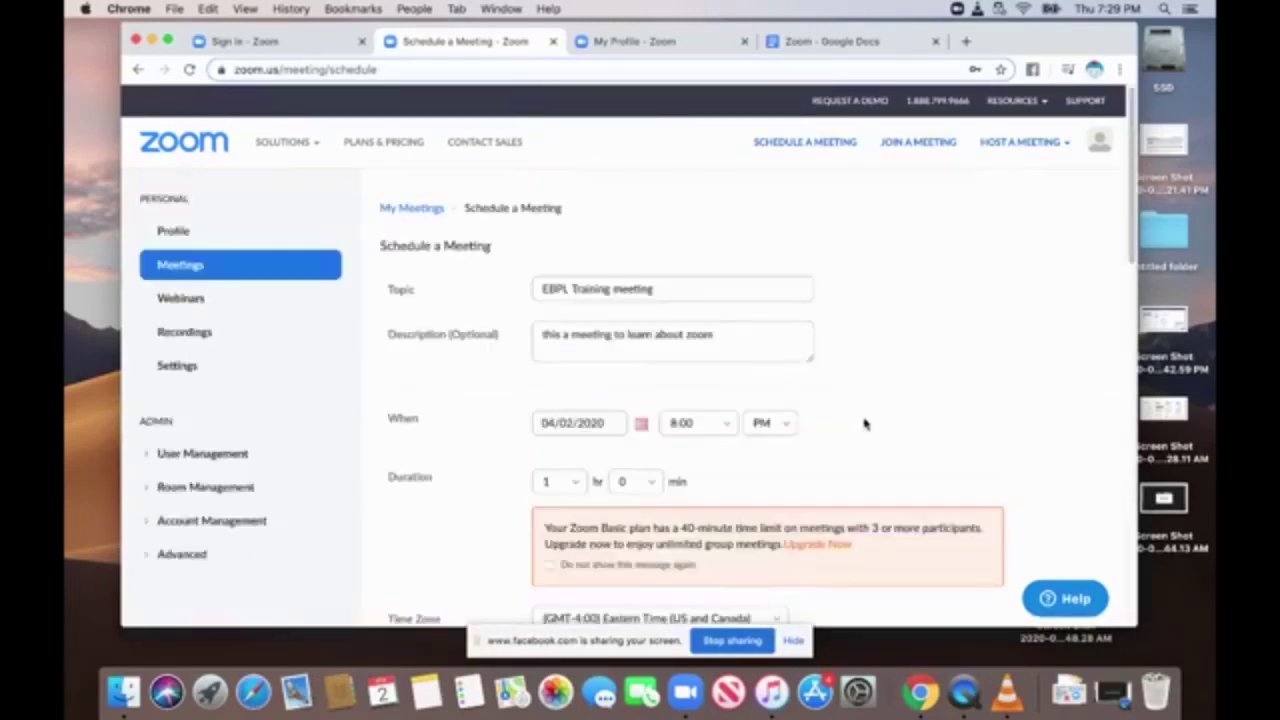
Go to the Profile page, launch the Zoom desktop app and start a new instant meeting.
click(172, 232)
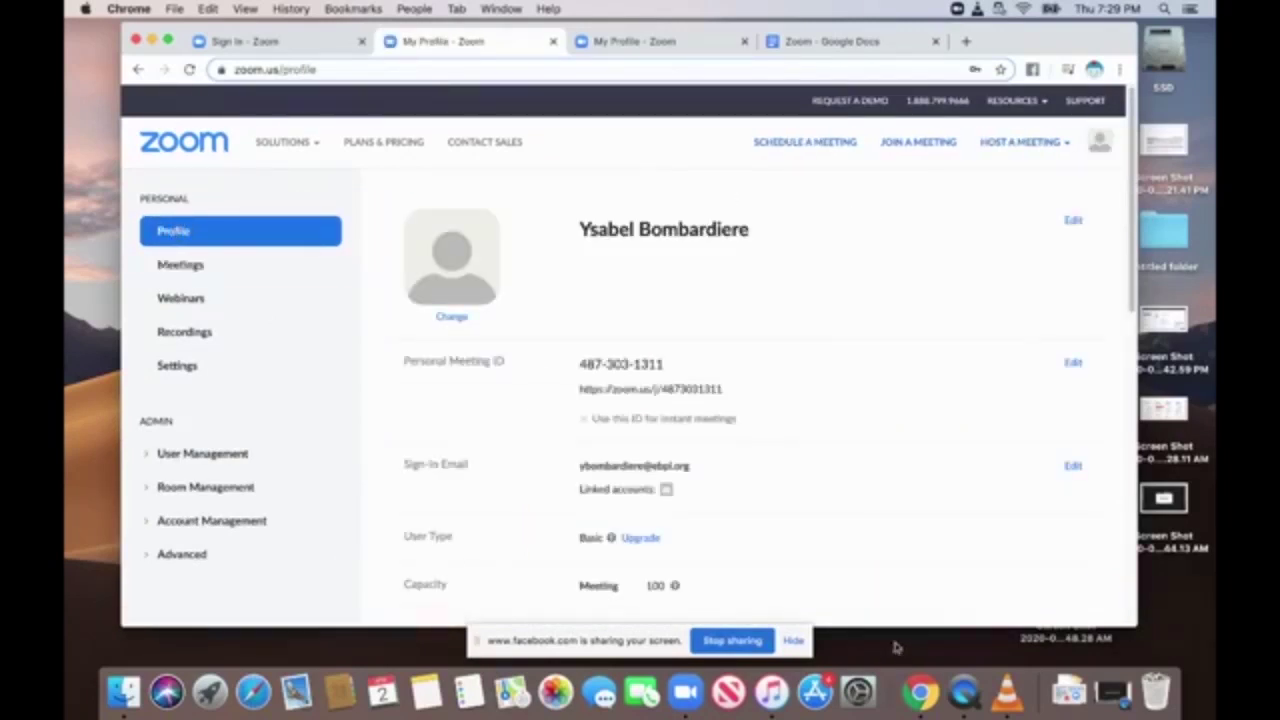
click(686, 694)
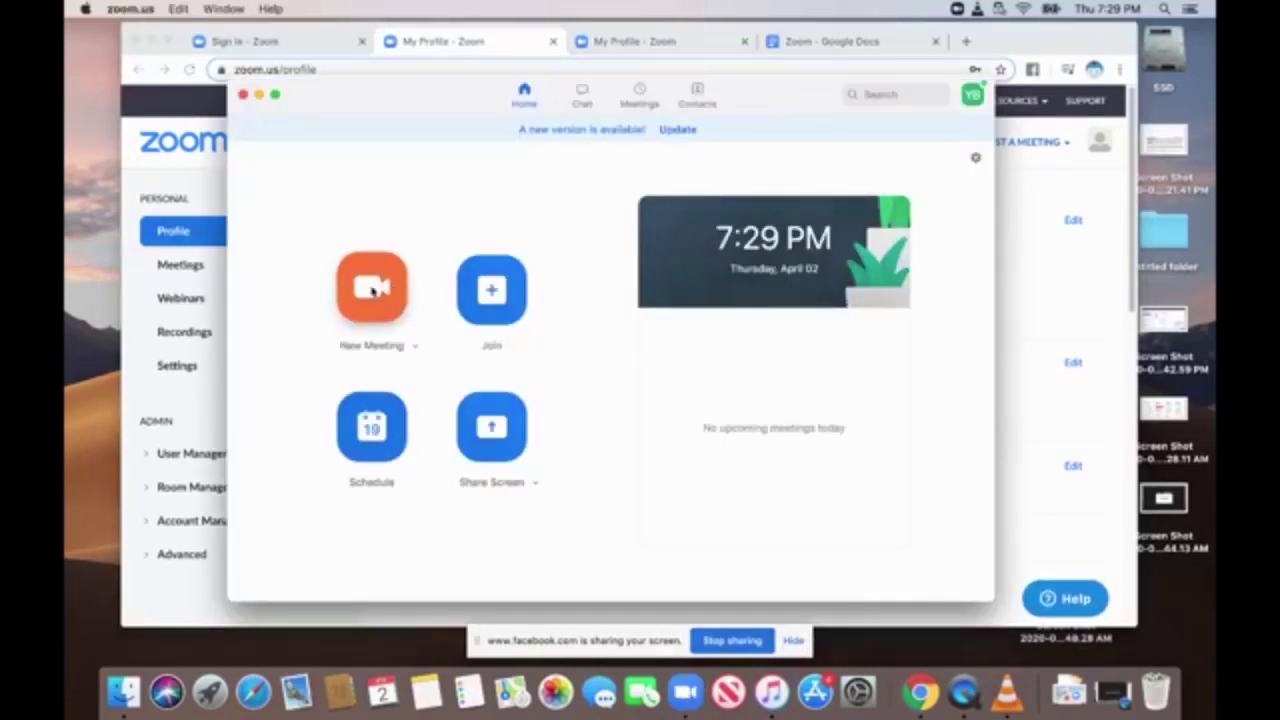
click(371, 289)
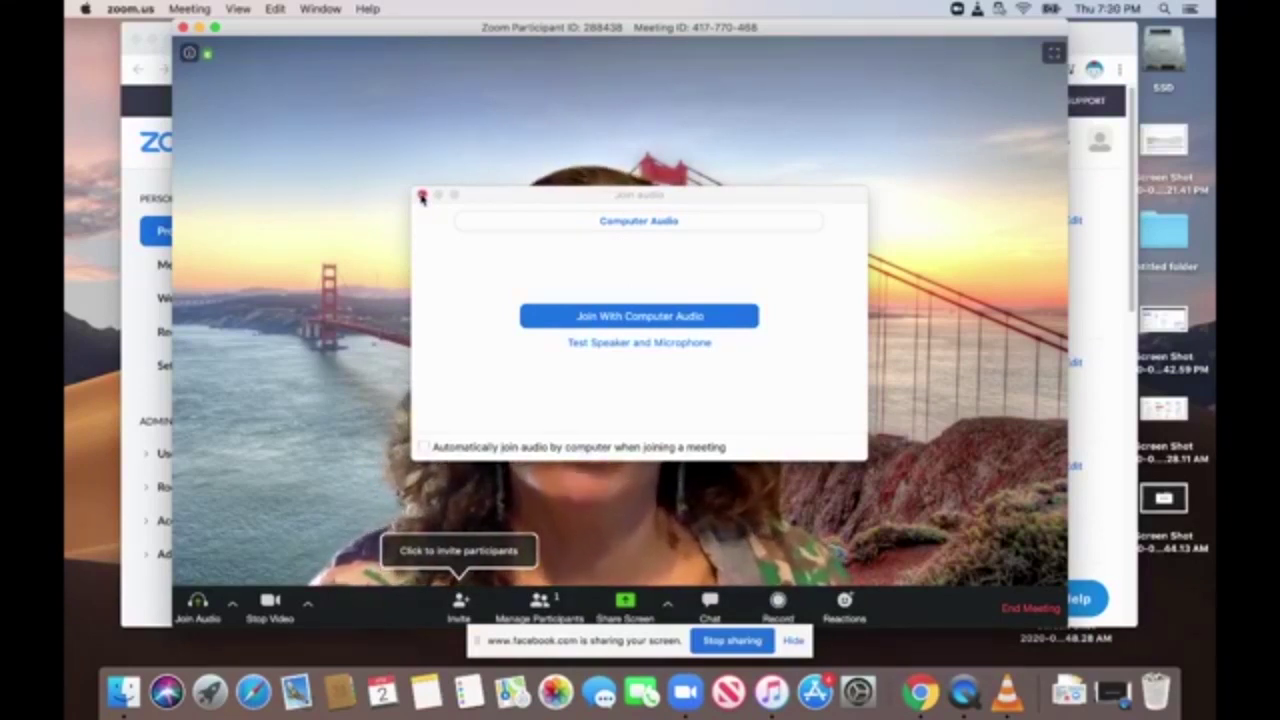
Dismiss the join audio prompt and look through the audio and camera option menus.
click(422, 197)
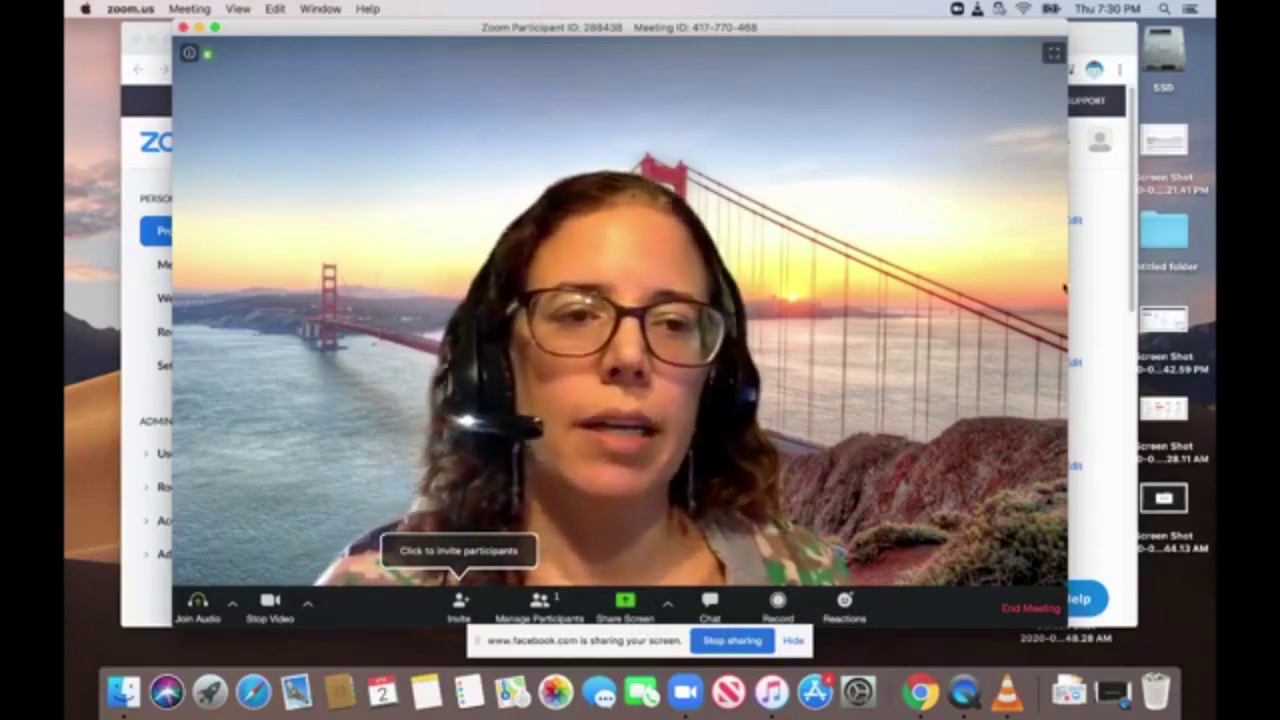
click(232, 608)
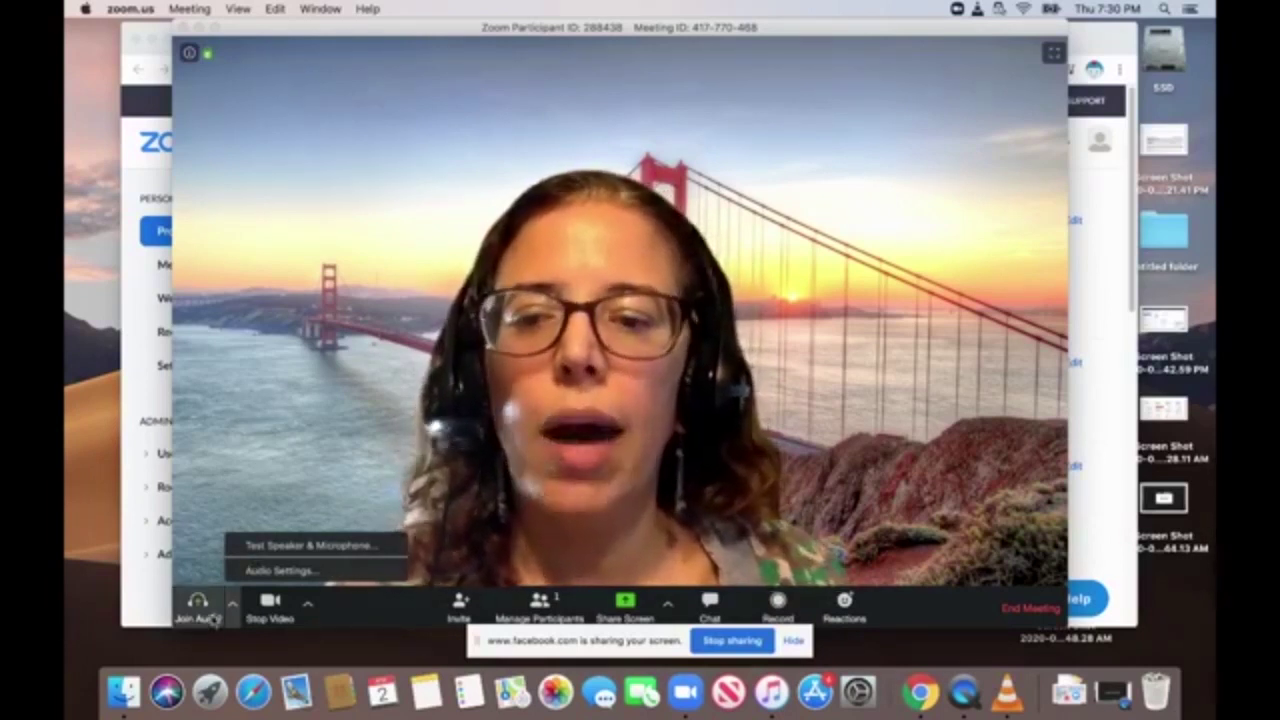
click(307, 605)
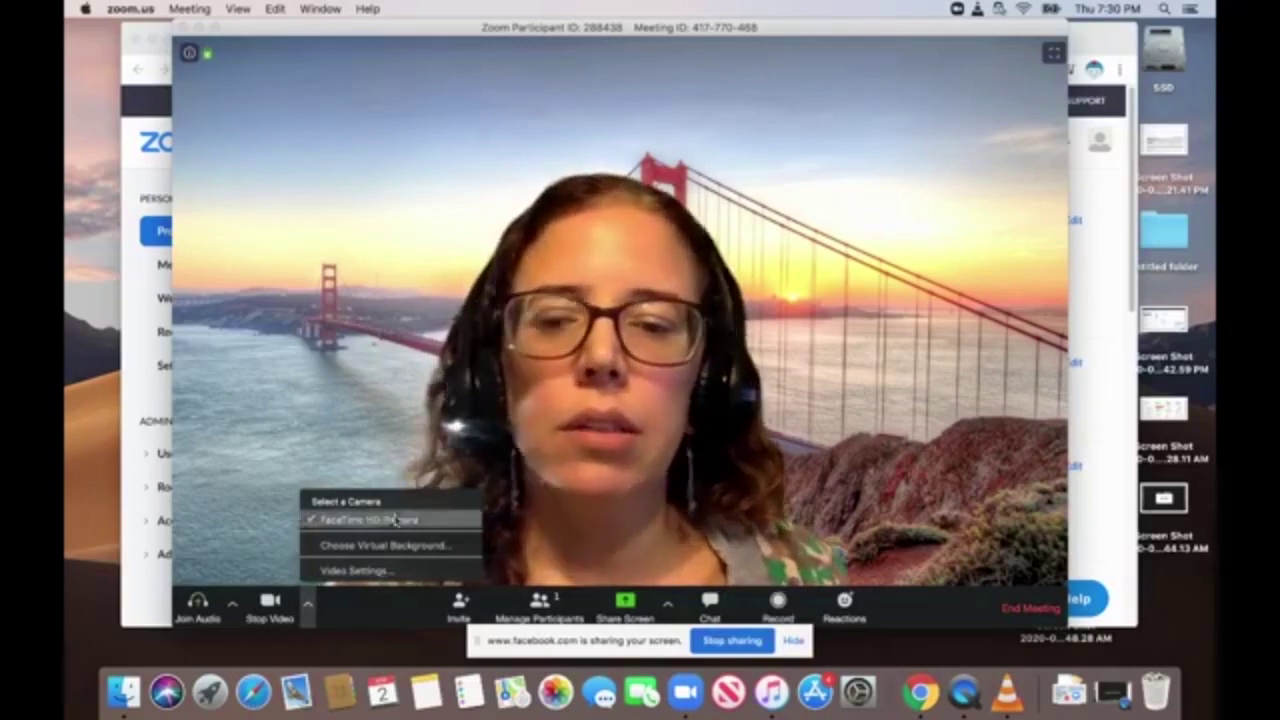
click(266, 608)
Toggle the webcam video off and on twice, then bring up the Invite window.
click(270, 605)
click(270, 605)
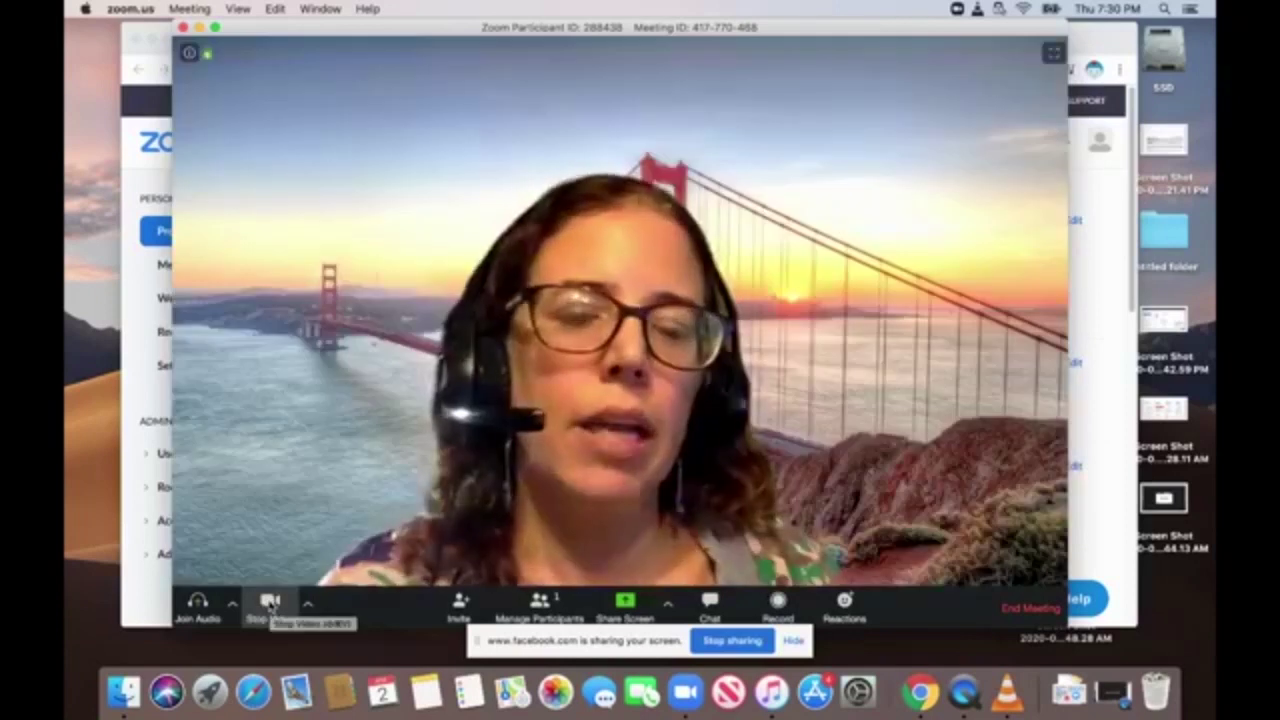
click(270, 605)
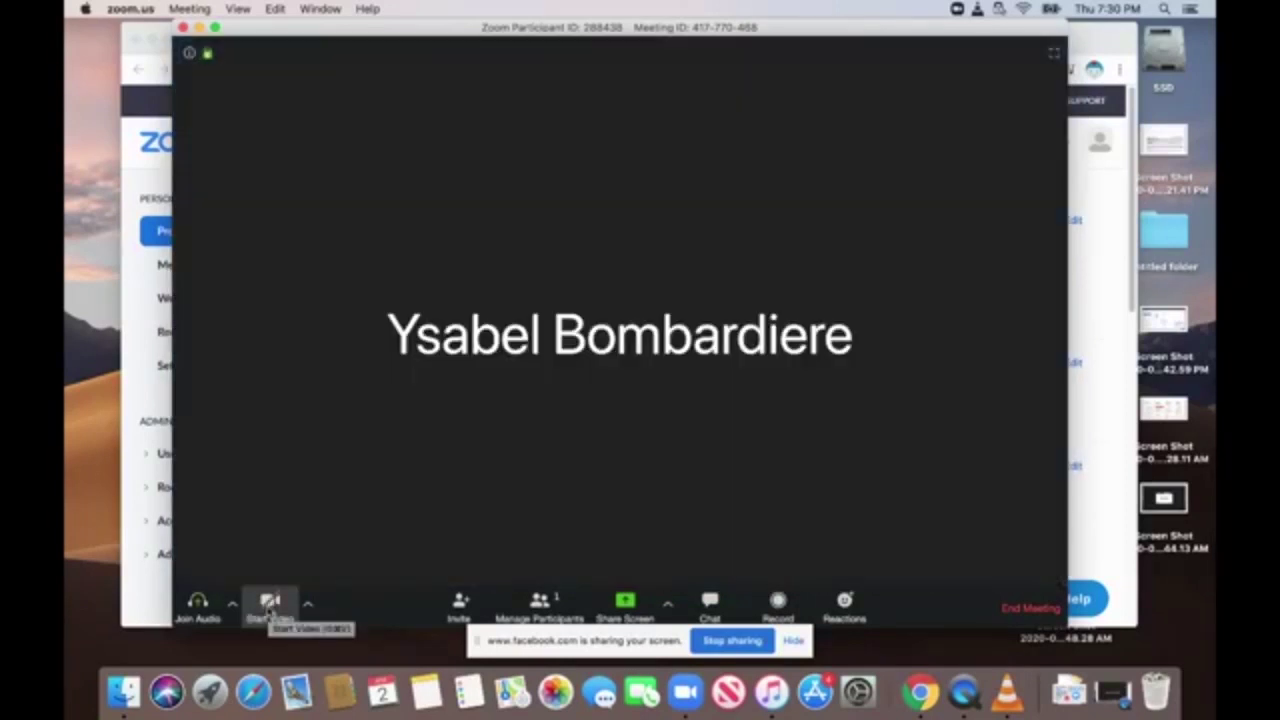
click(270, 605)
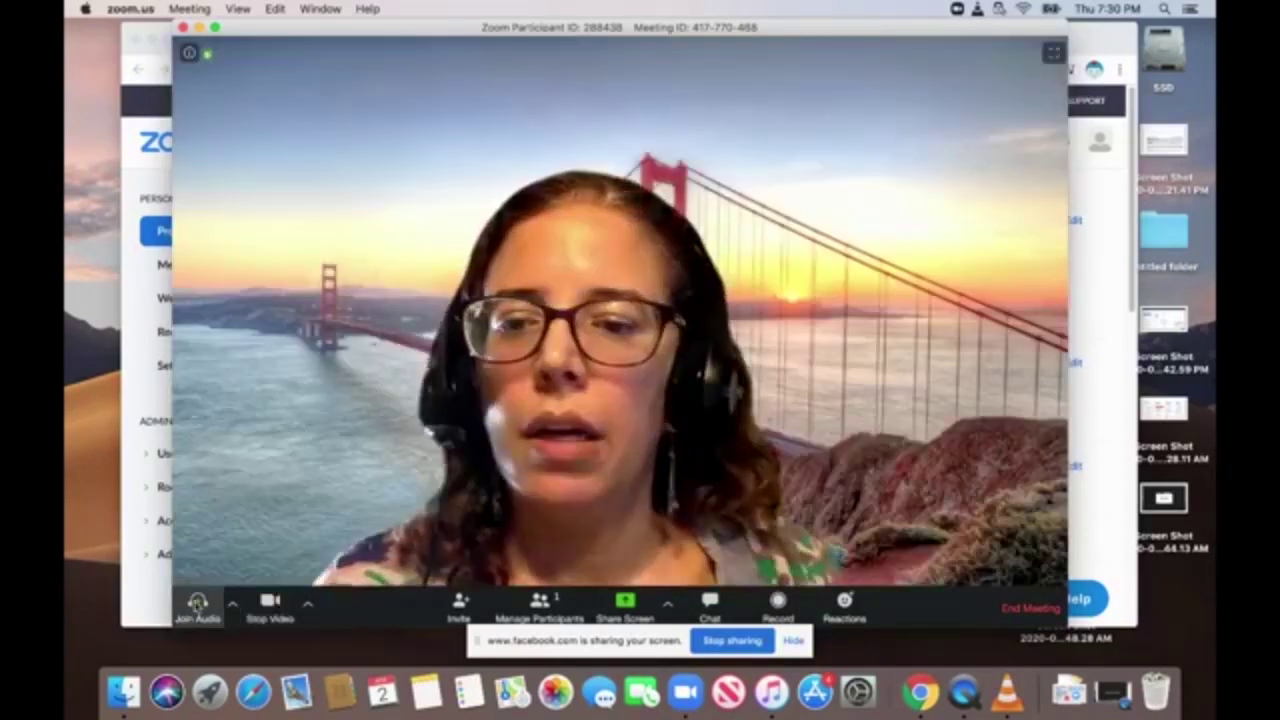
click(462, 604)
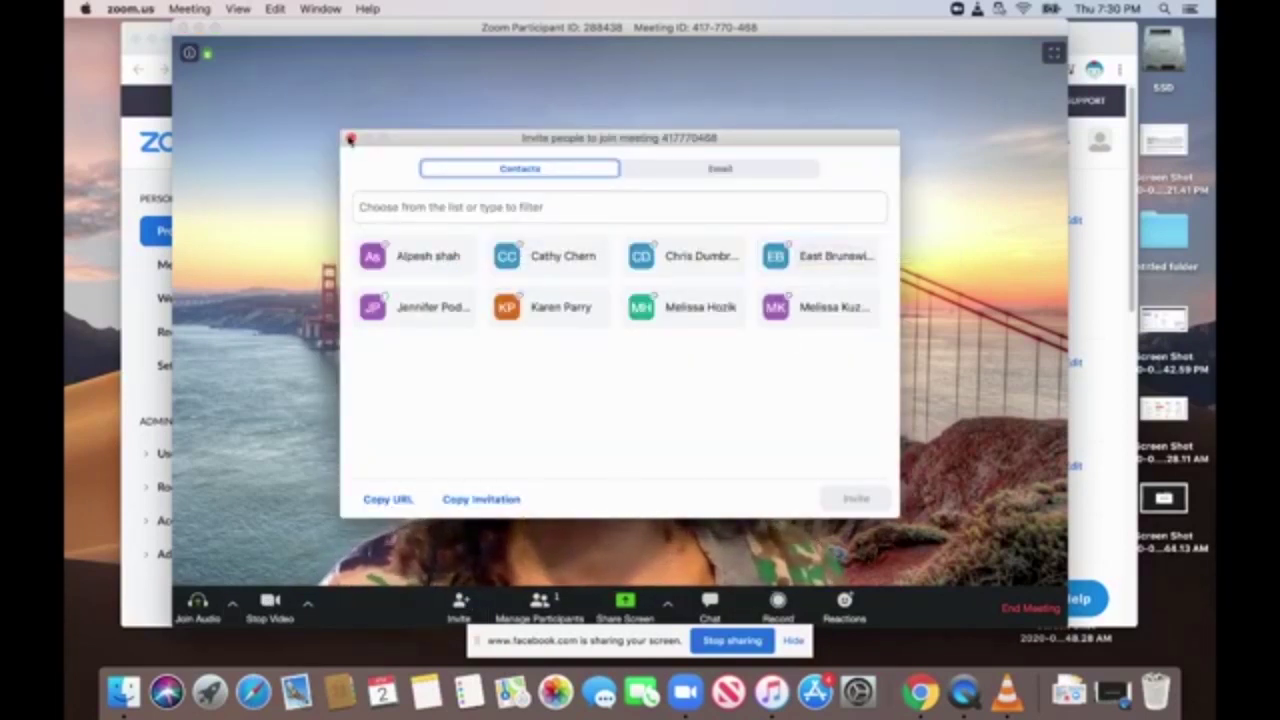
Close the invite window, show the Participants panel and check the host's extra options.
click(351, 138)
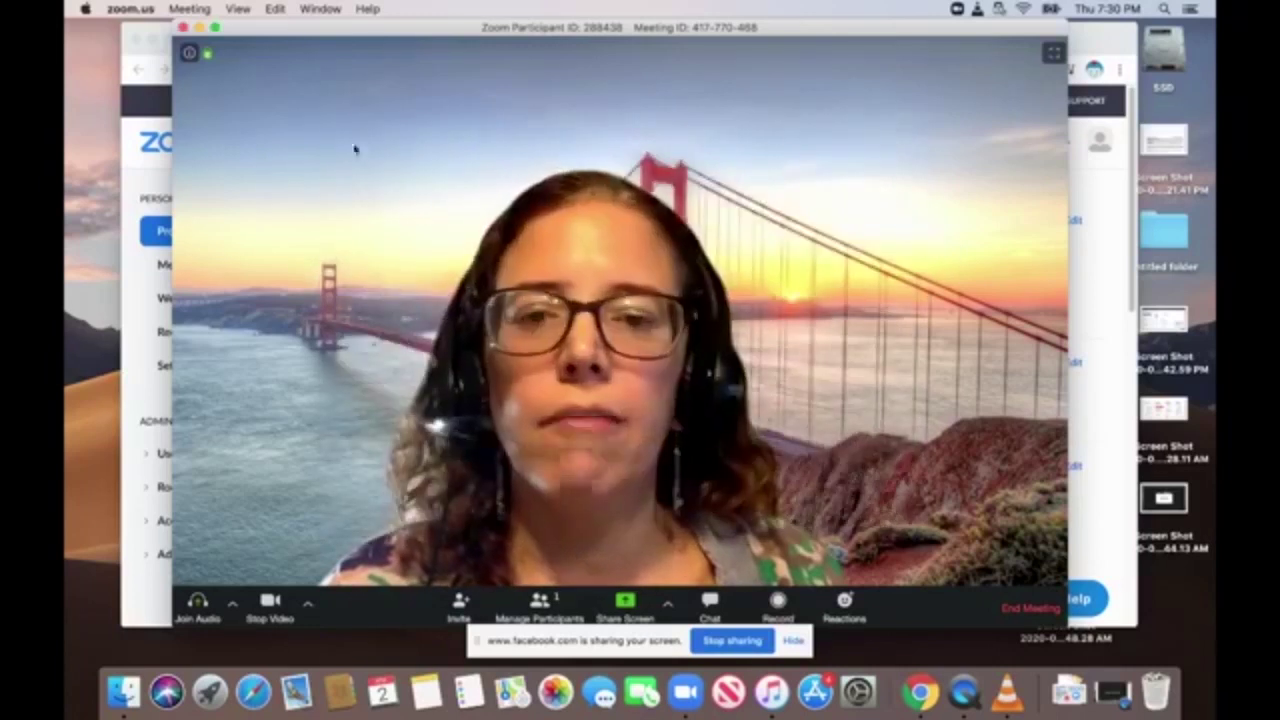
click(540, 601)
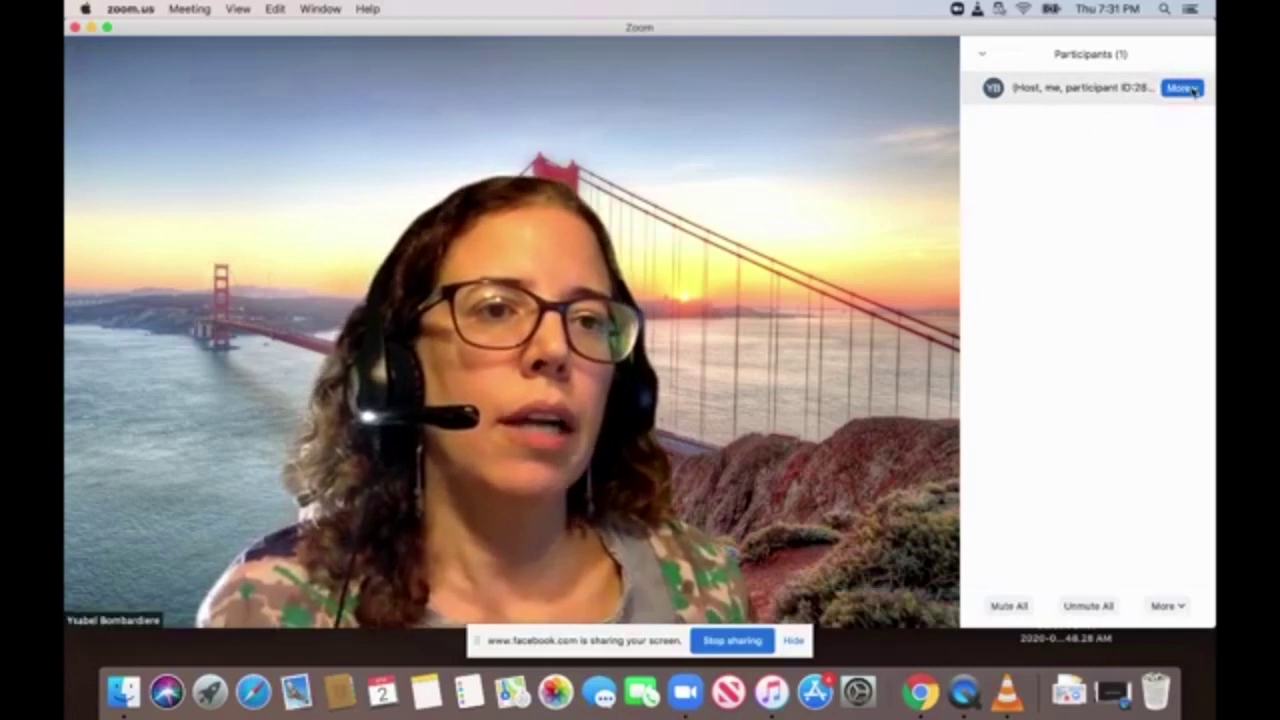
click(1183, 89)
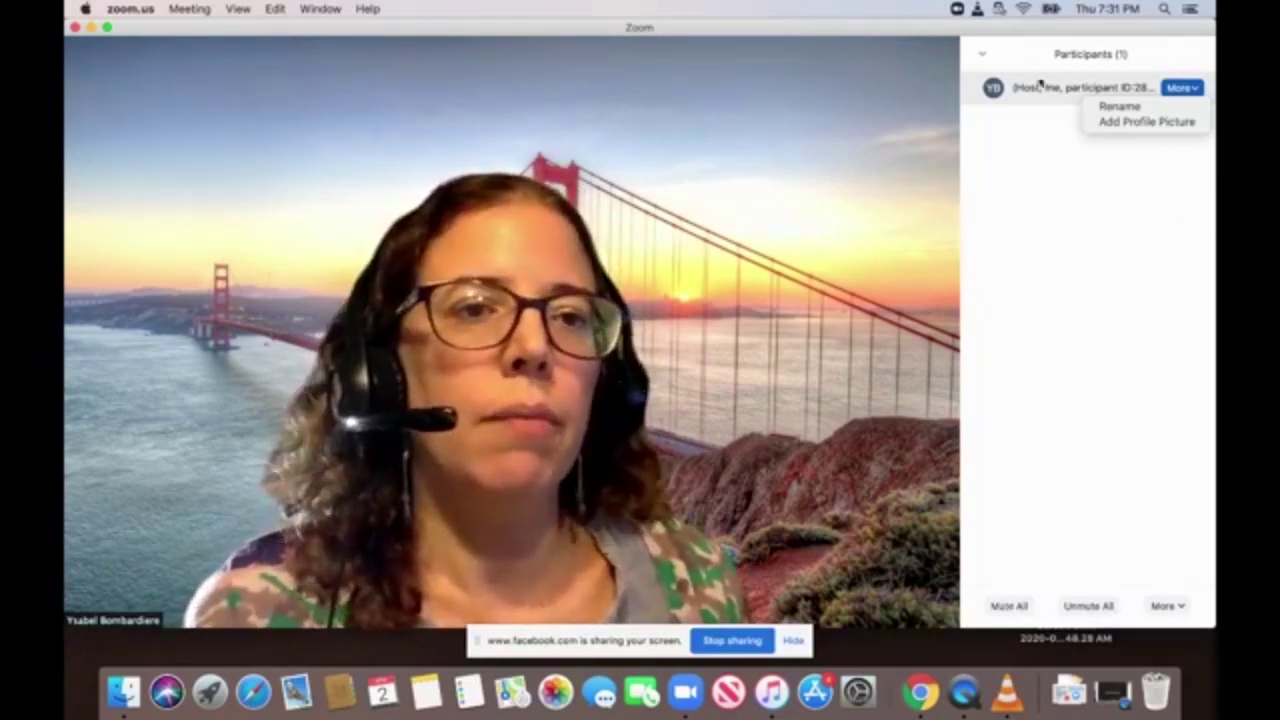
click(977, 55)
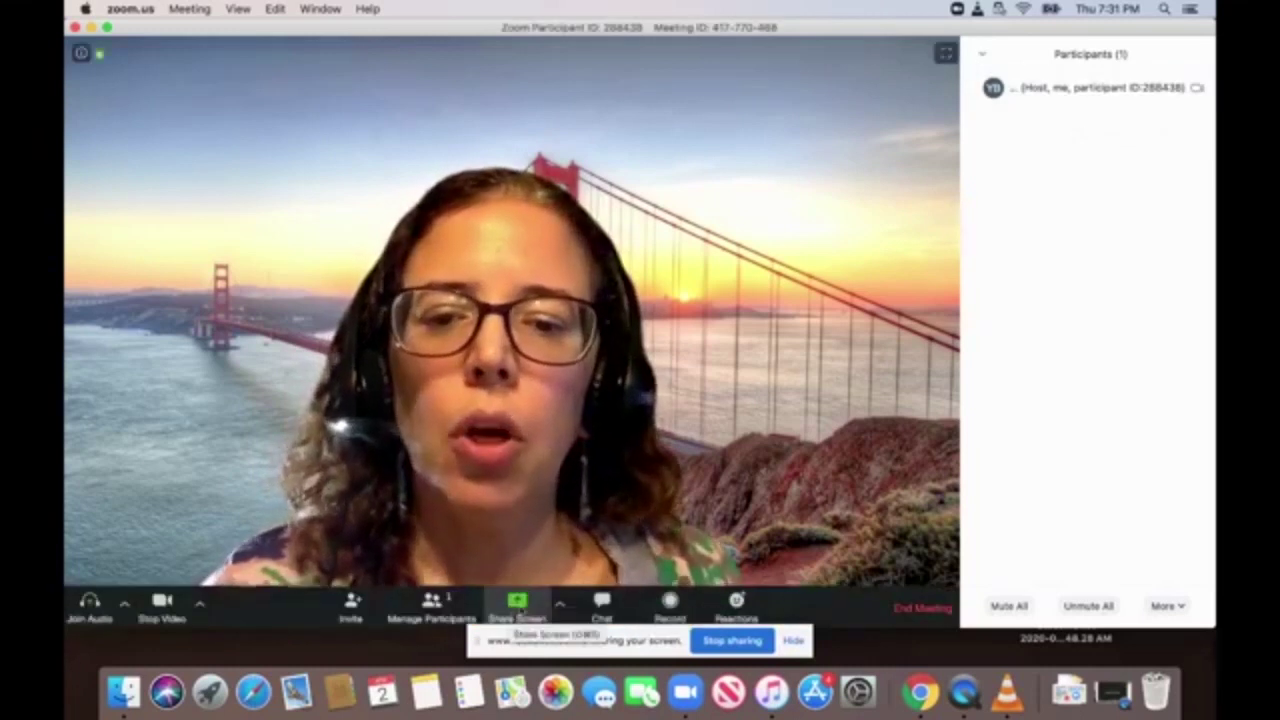
Review the share-permission, Chat and Reactions options, then bring up the Share Screen choices.
click(560, 606)
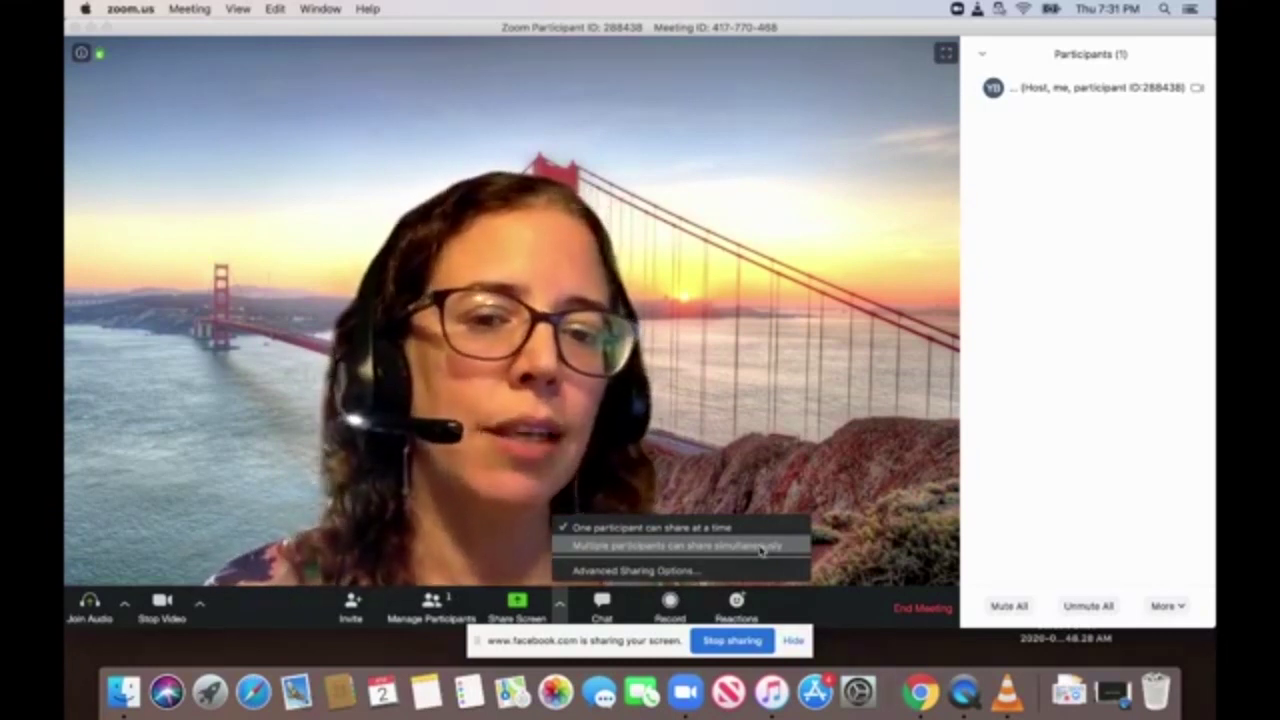
click(601, 603)
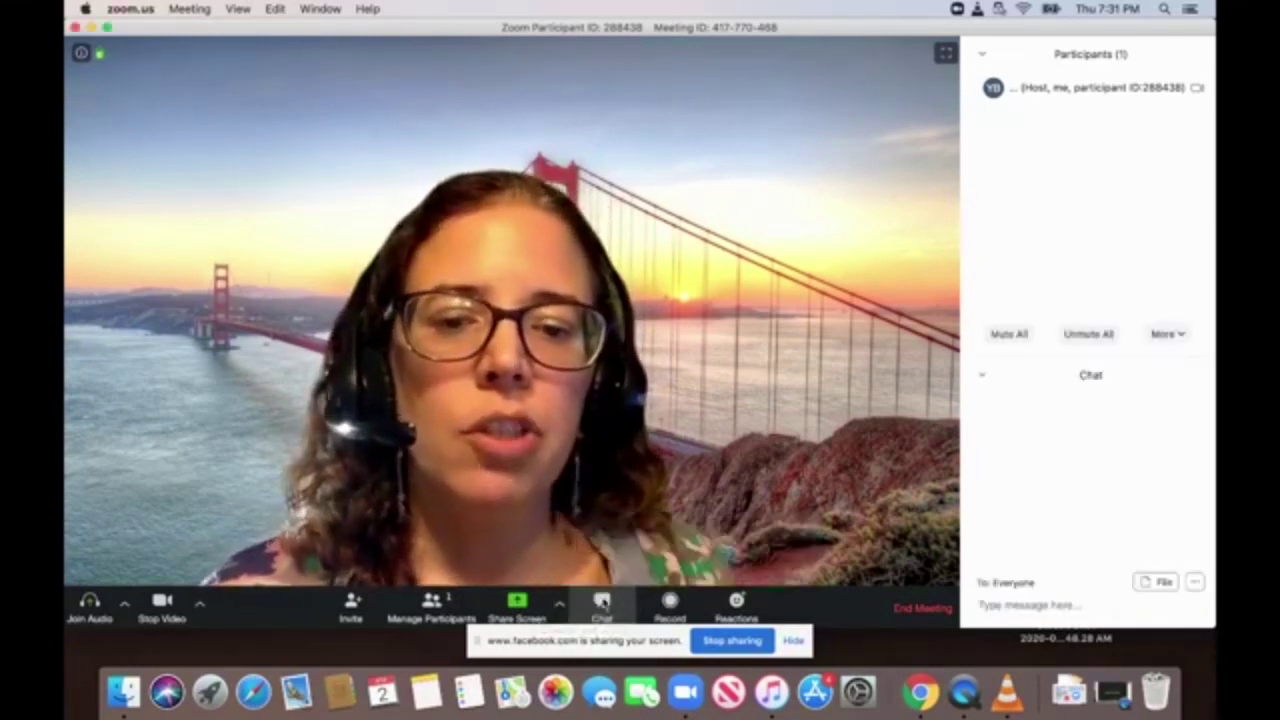
click(603, 603)
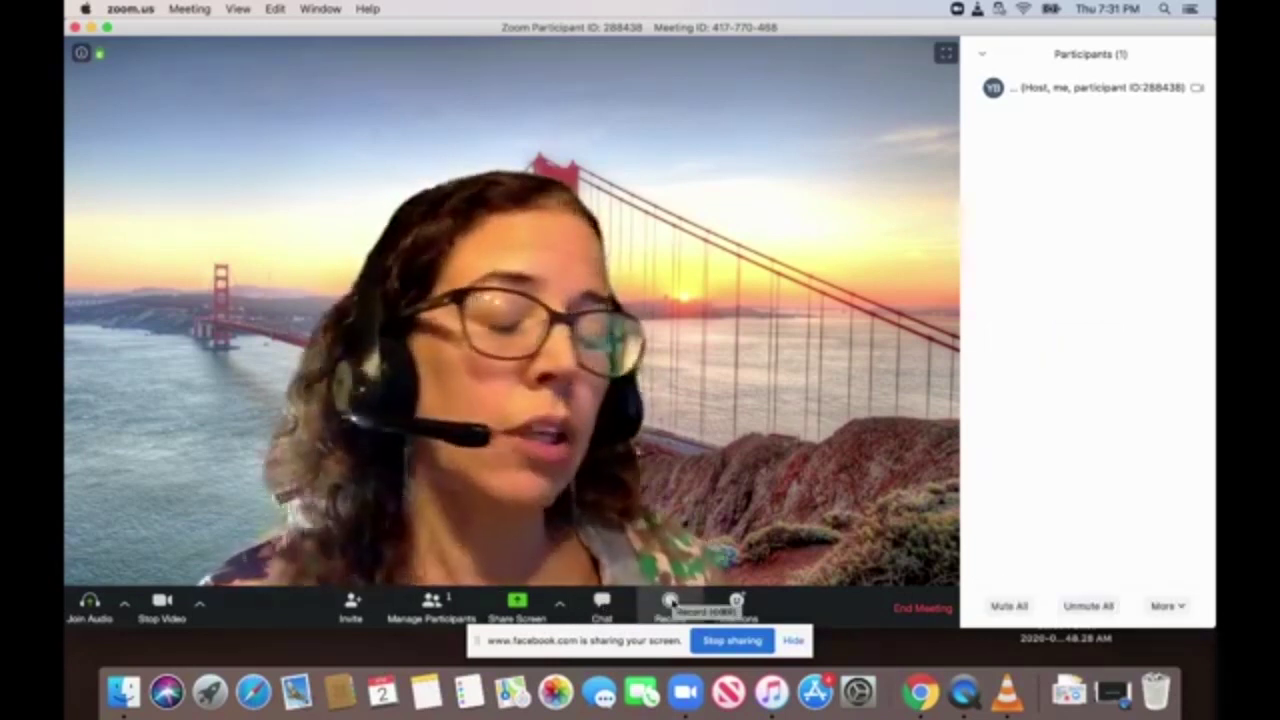
click(737, 600)
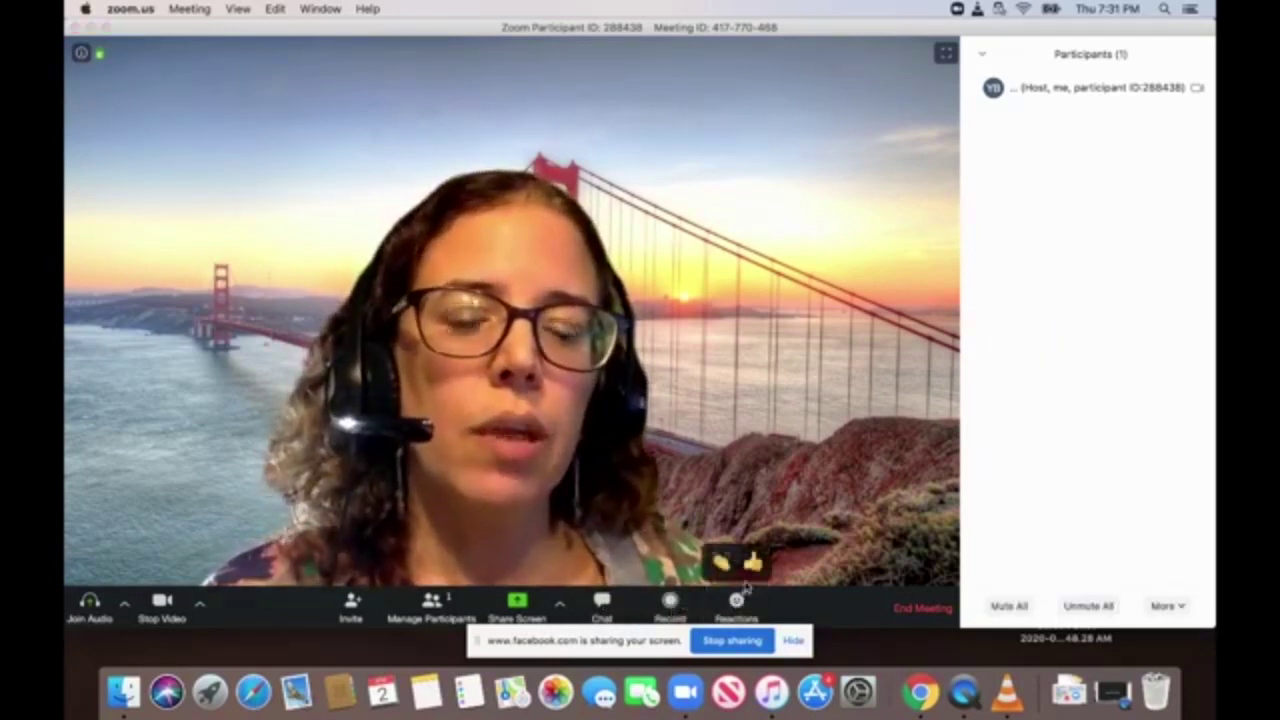
click(520, 603)
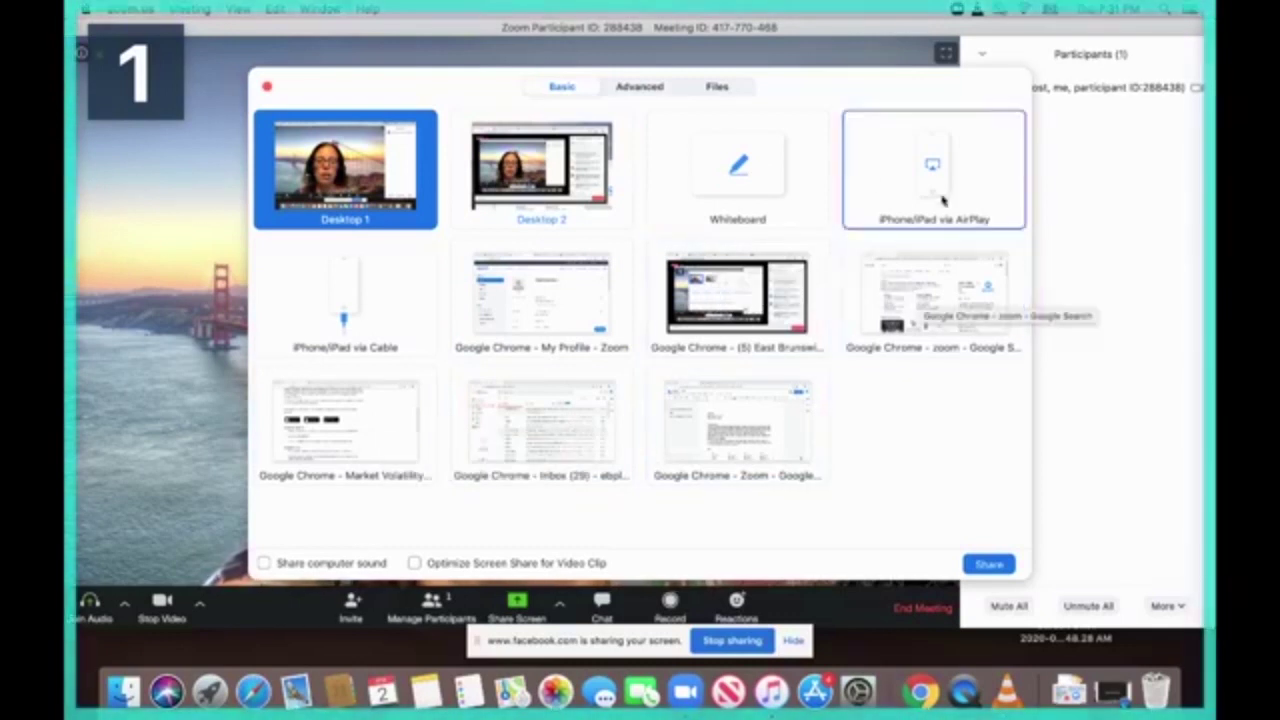
Review the Advanced and Files sharing tabs, return to Basic, and close without sharing.
click(640, 87)
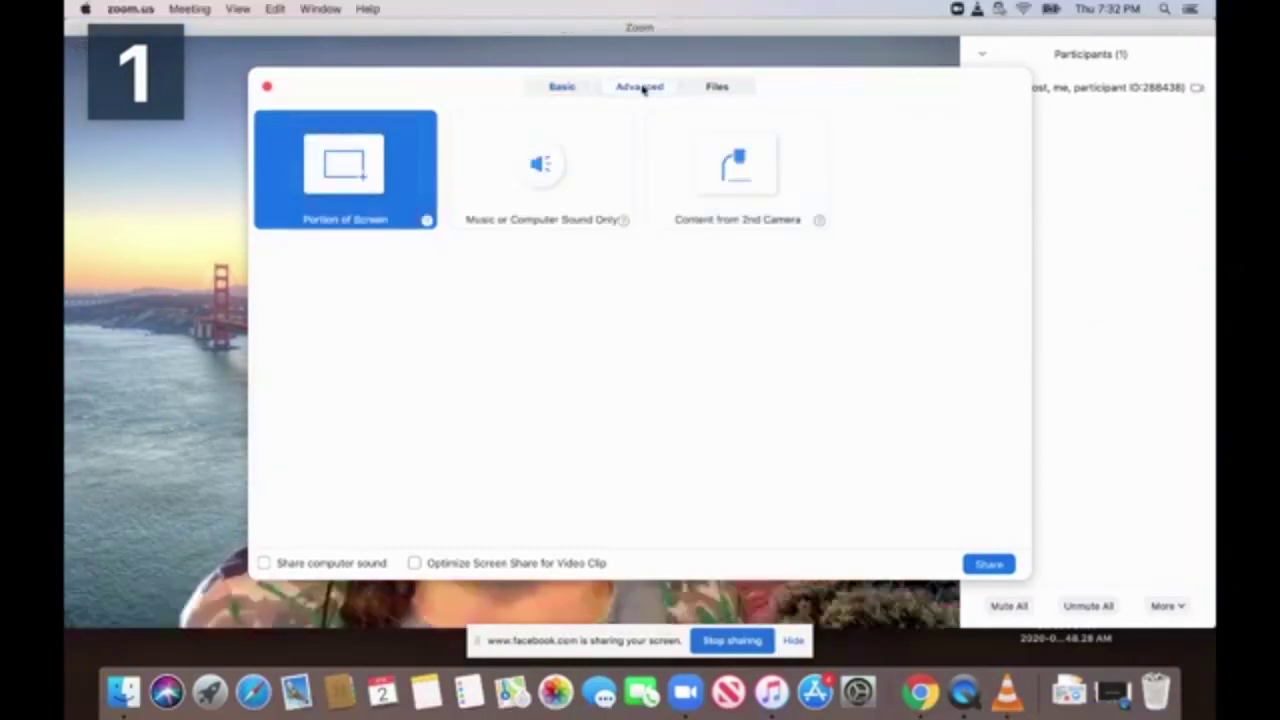
click(721, 87)
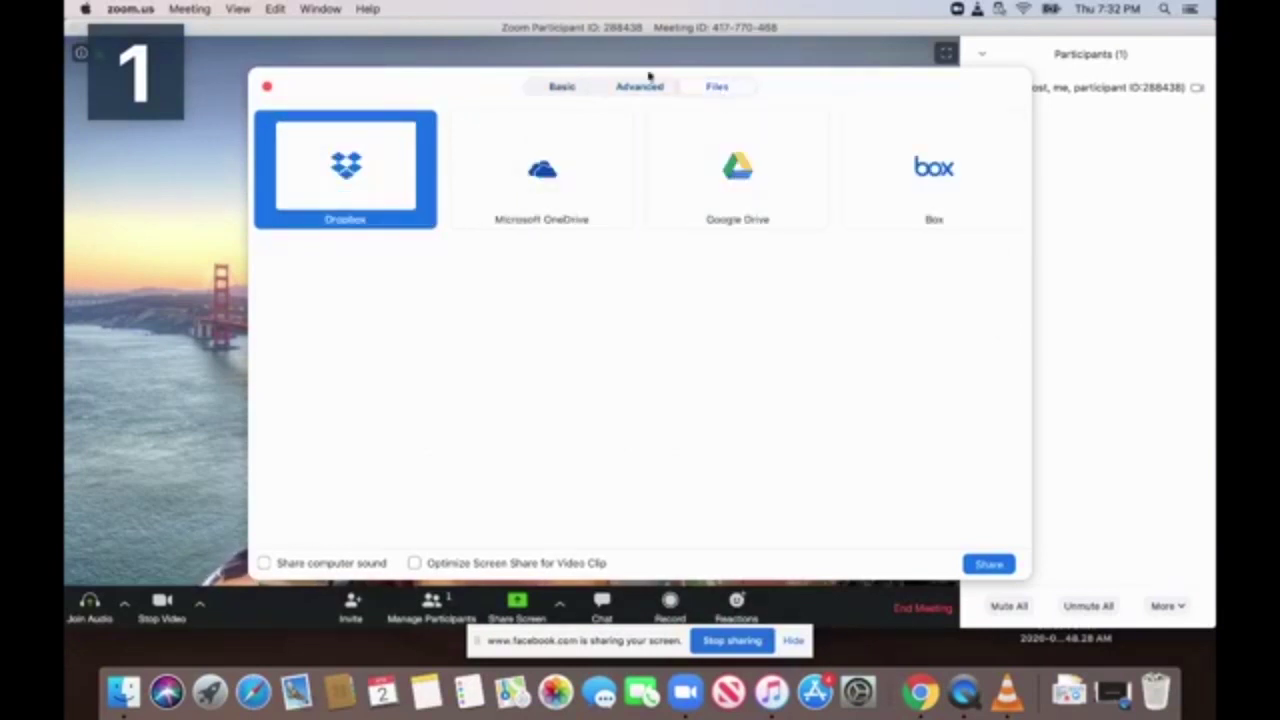
click(563, 87)
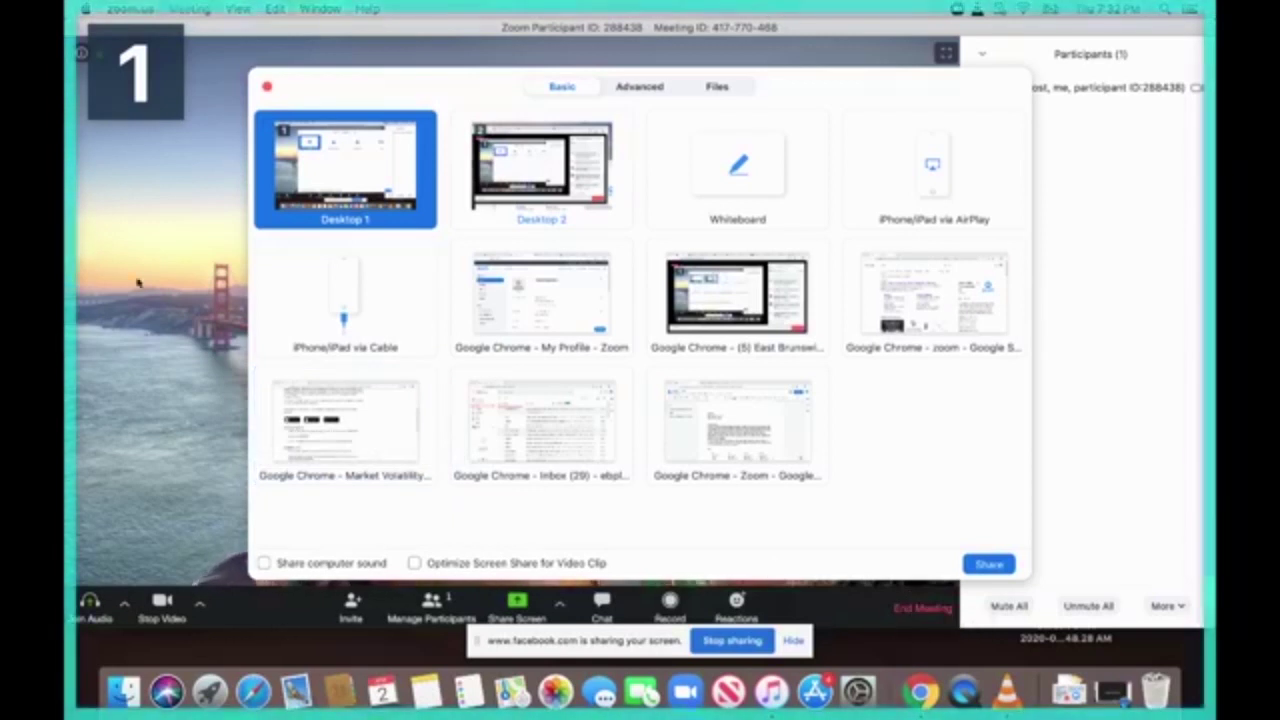
click(267, 88)
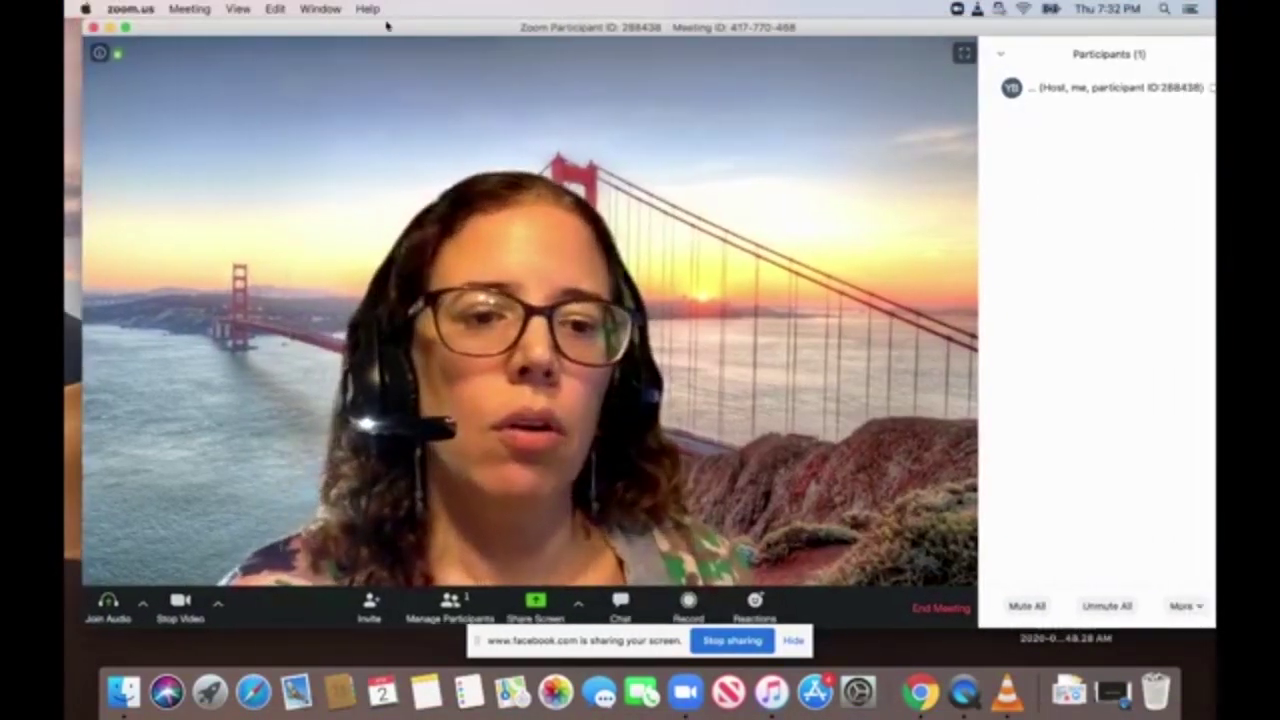
End the meeting for all participants.
drag(386, 23, 404, 23)
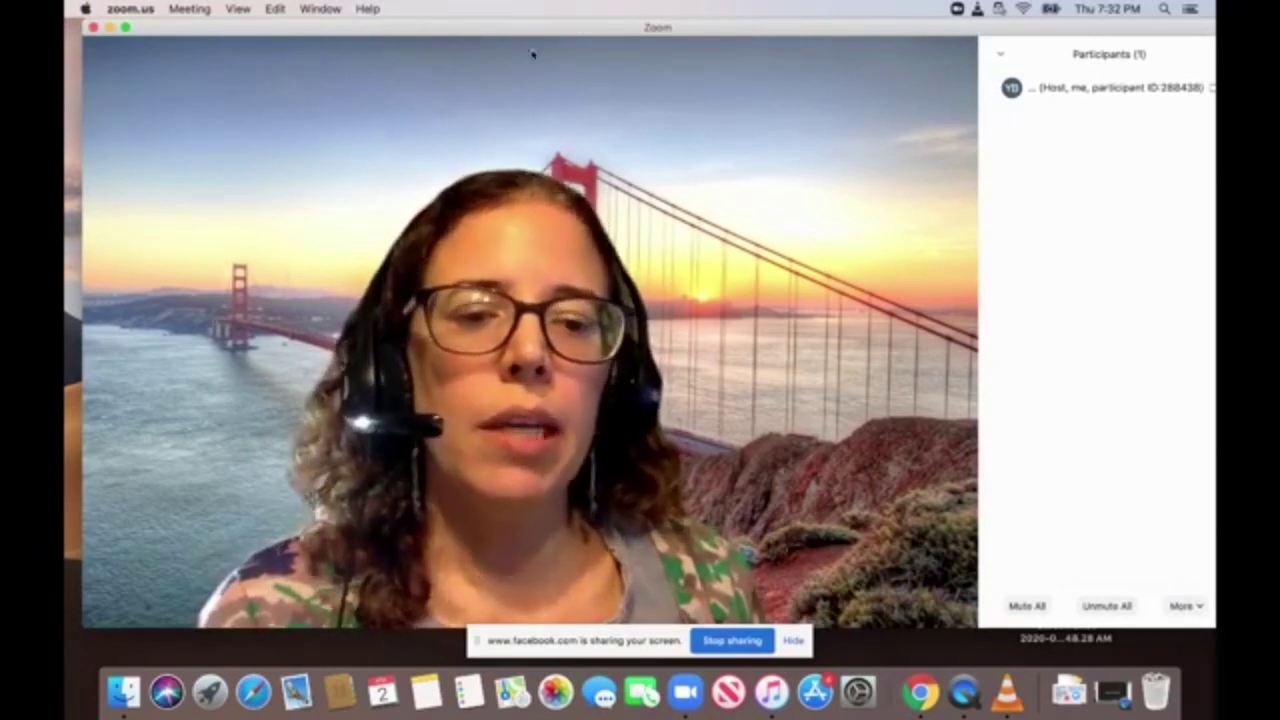
mouse_move(926, 610)
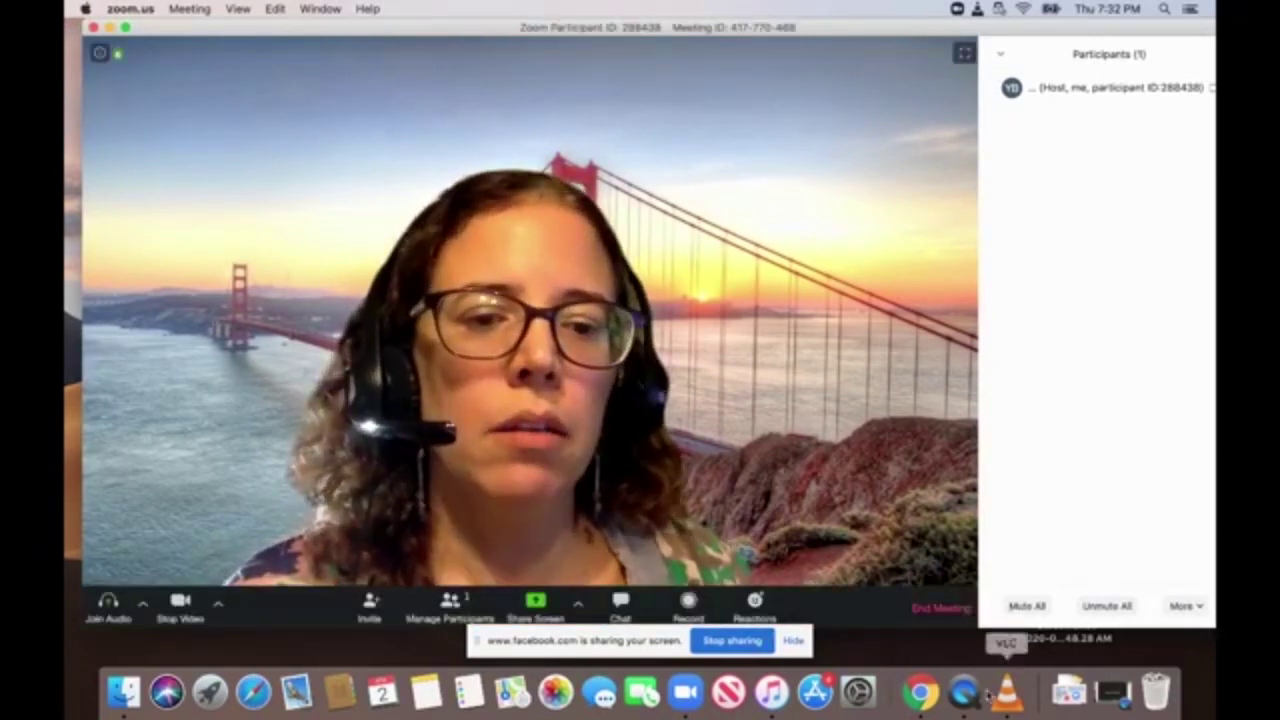
click(926, 610)
click(732, 380)
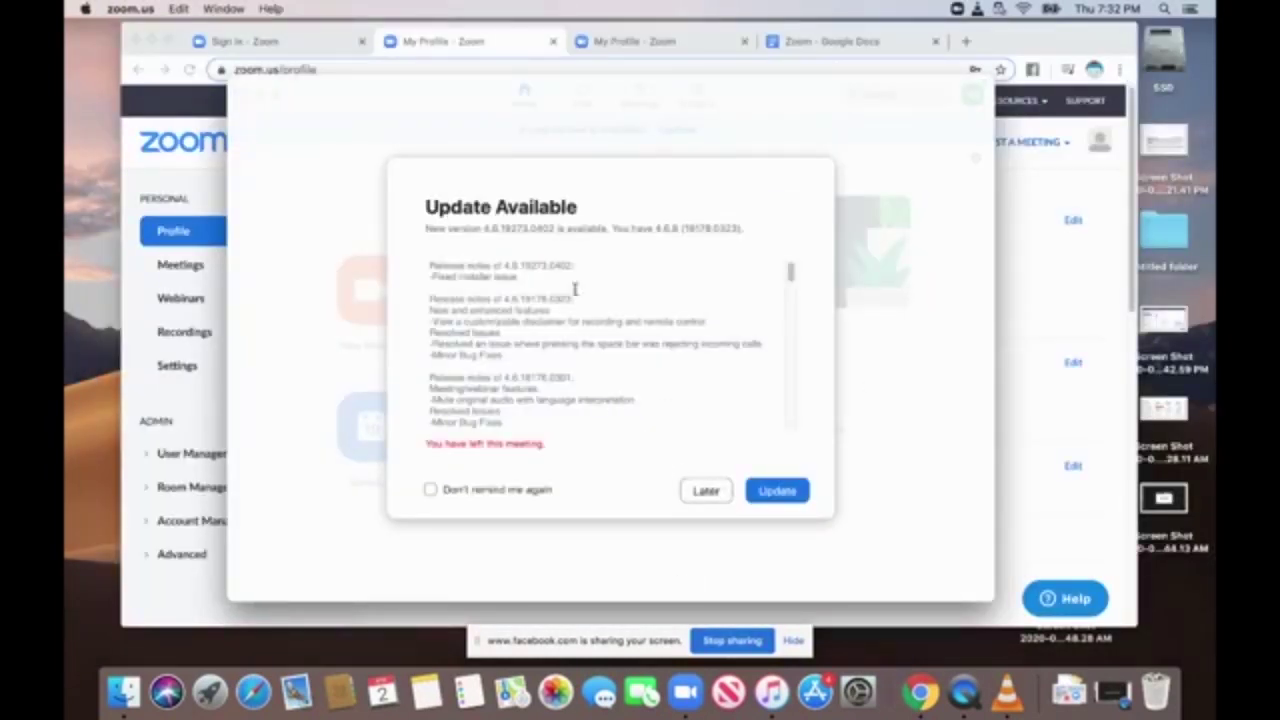
Postpone the app update and go to Virtual Background in the client settings.
click(706, 491)
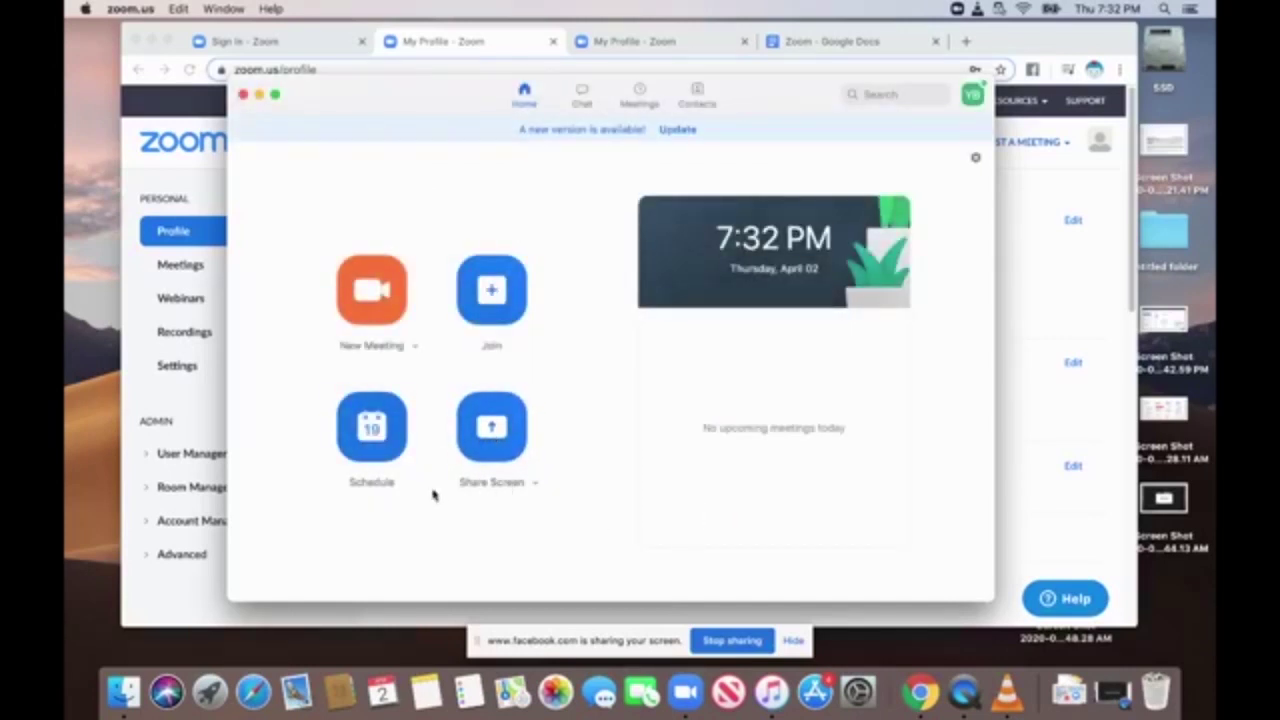
click(976, 162)
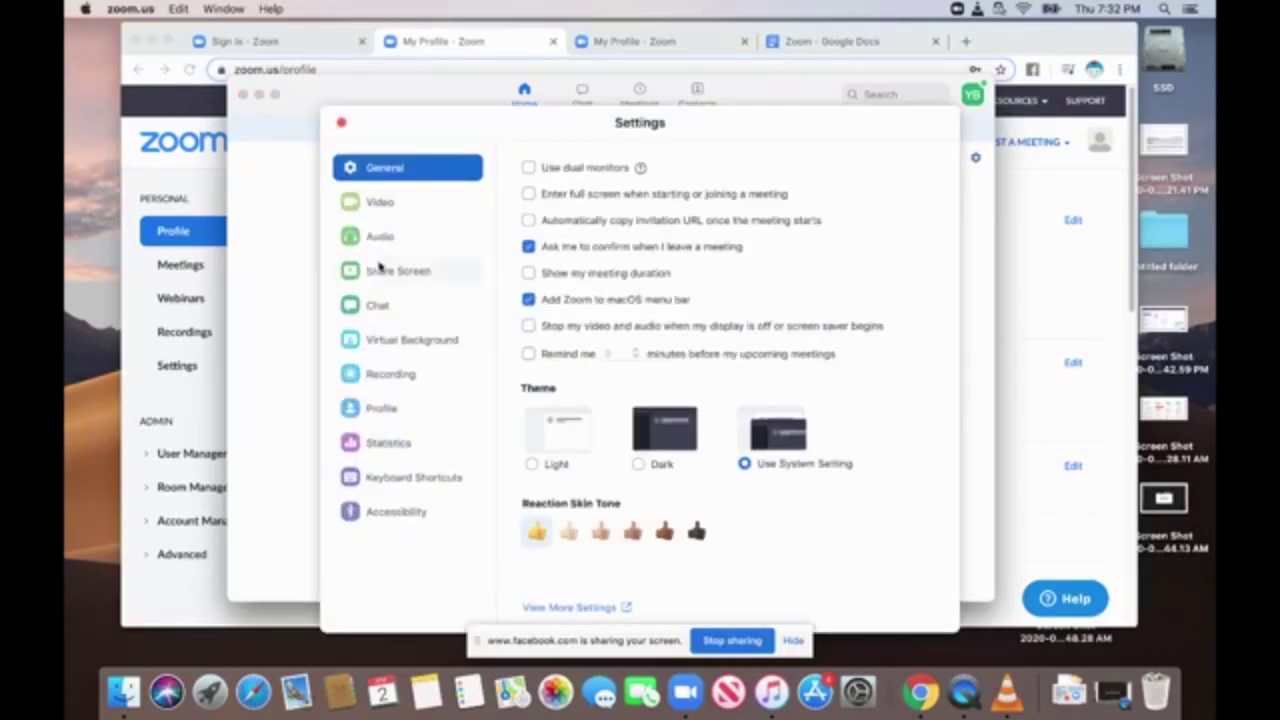
click(383, 343)
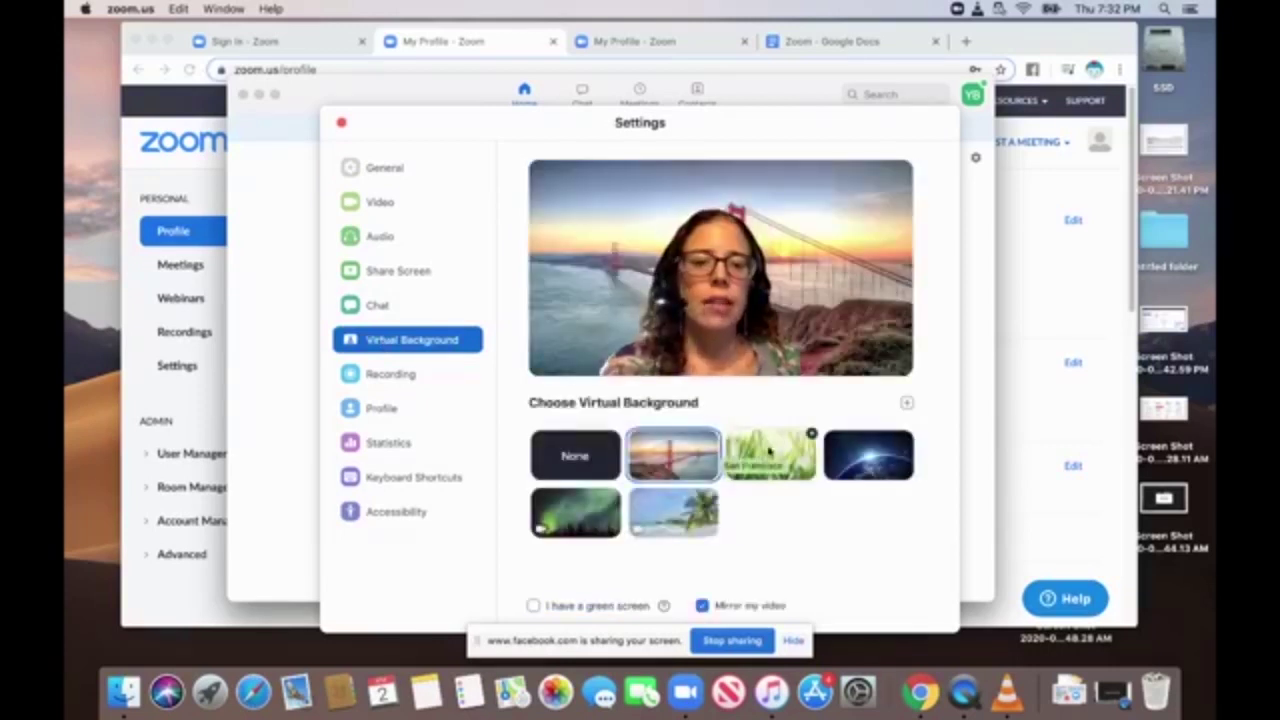
Try the grass, Earth and beach backgrounds, settle on Northern Lights, and close Settings.
click(772, 455)
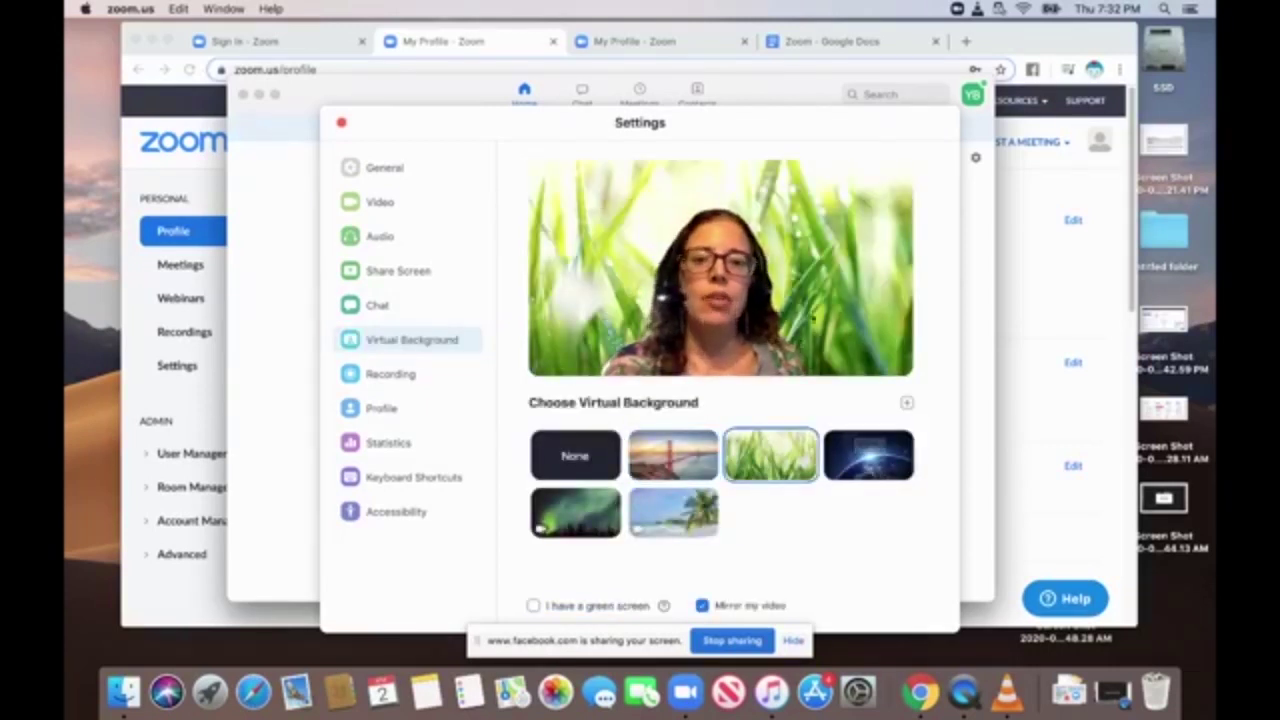
click(874, 455)
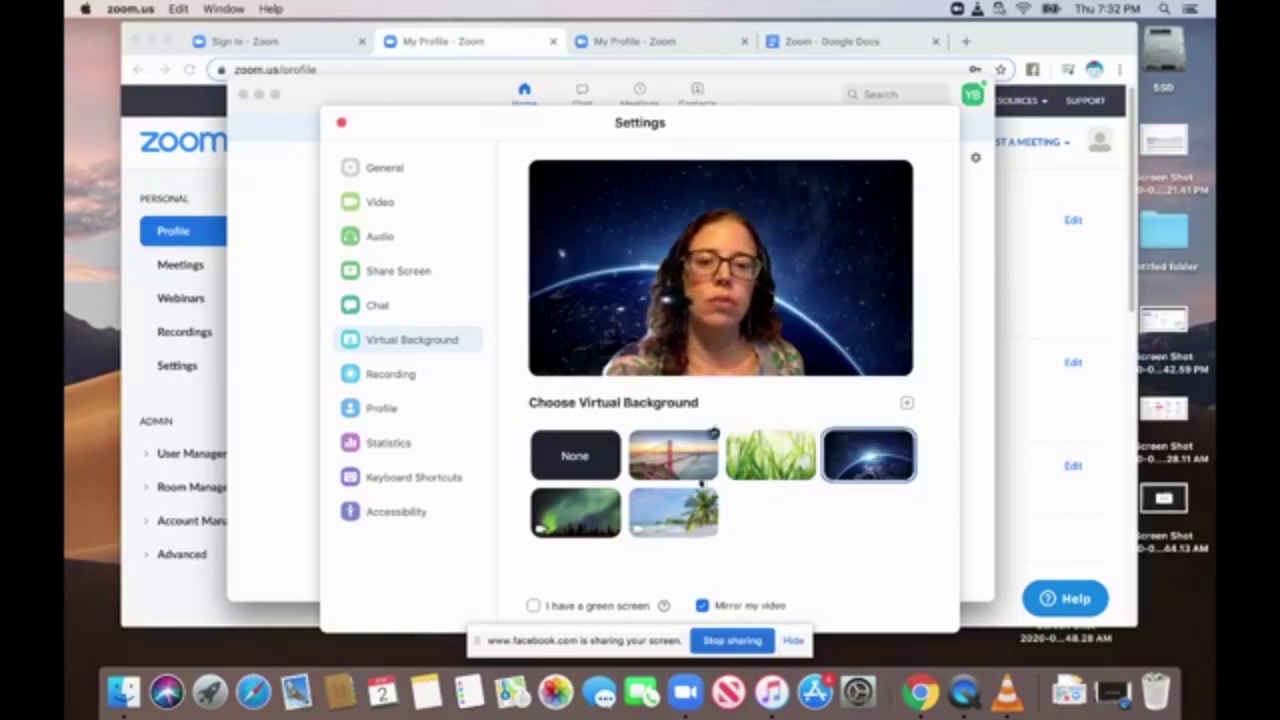
click(697, 512)
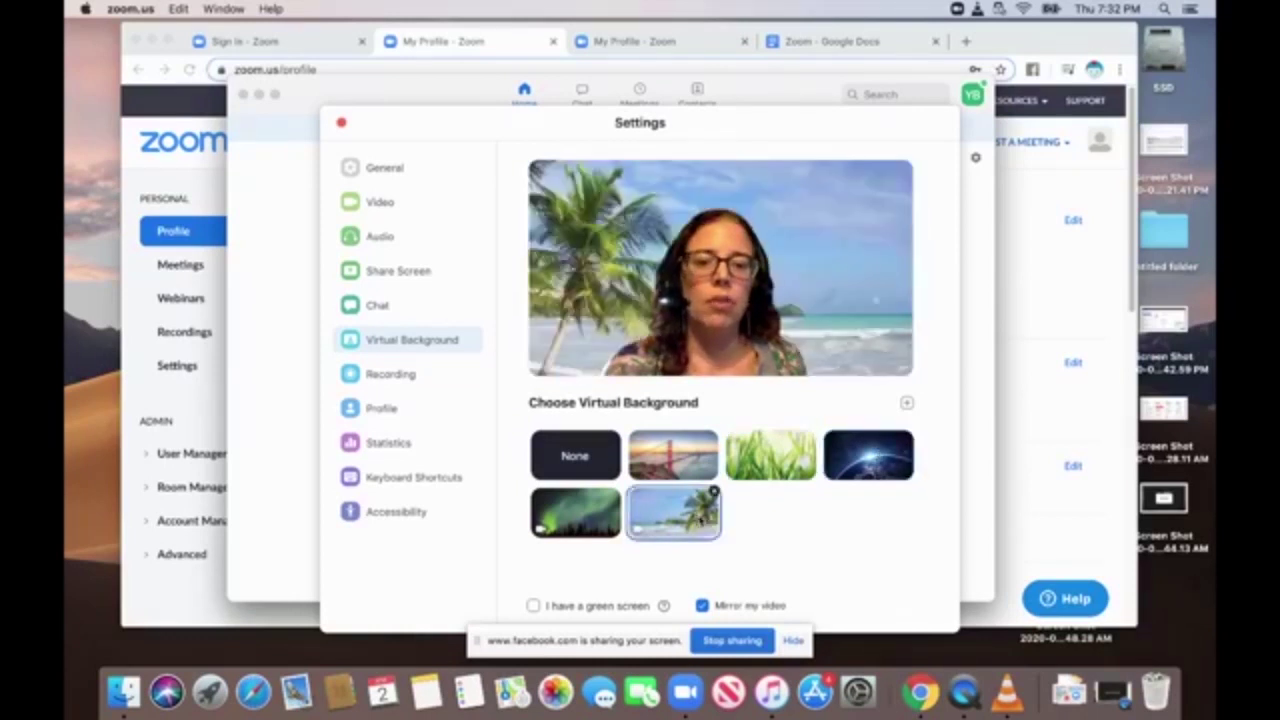
click(587, 521)
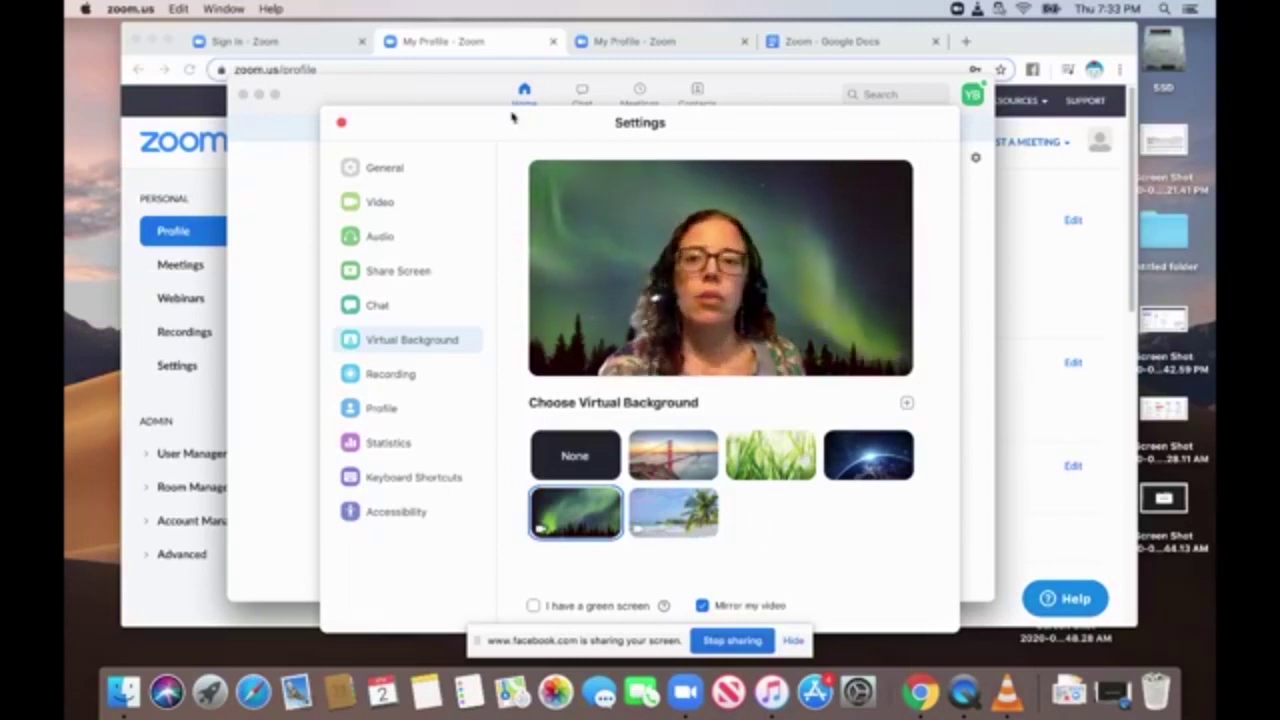
click(341, 122)
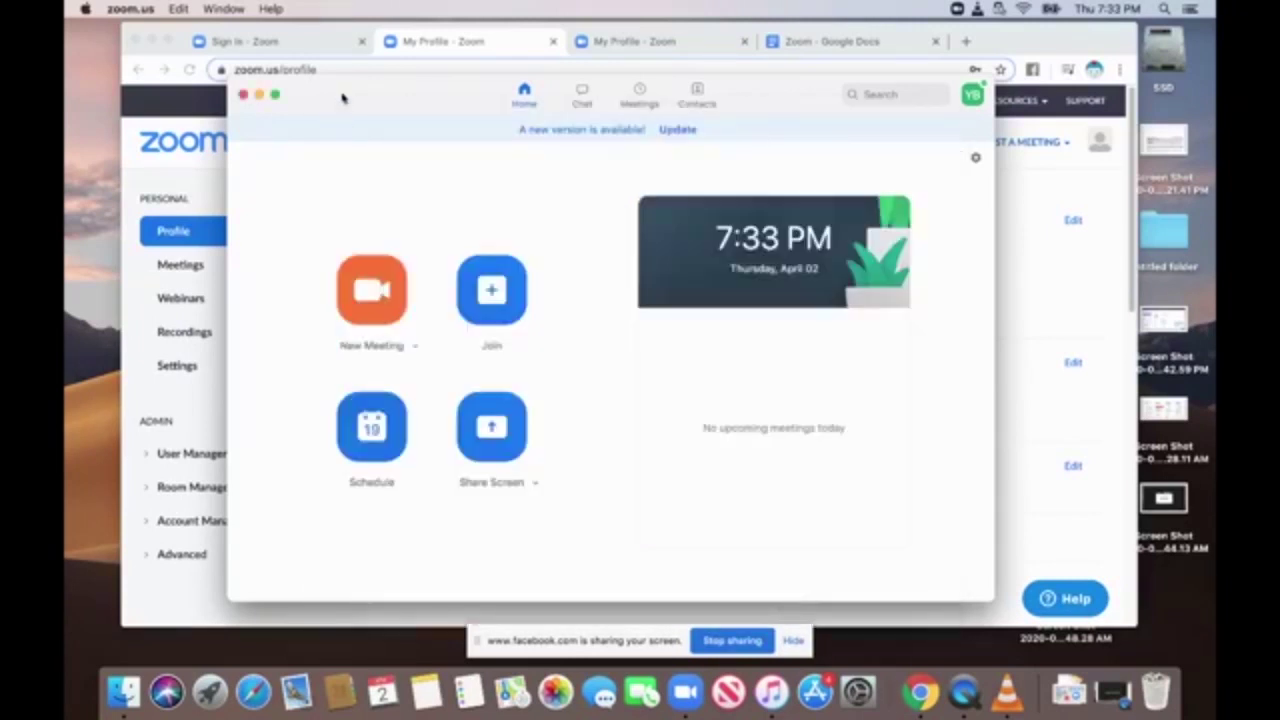
drag(346, 97, 362, 192)
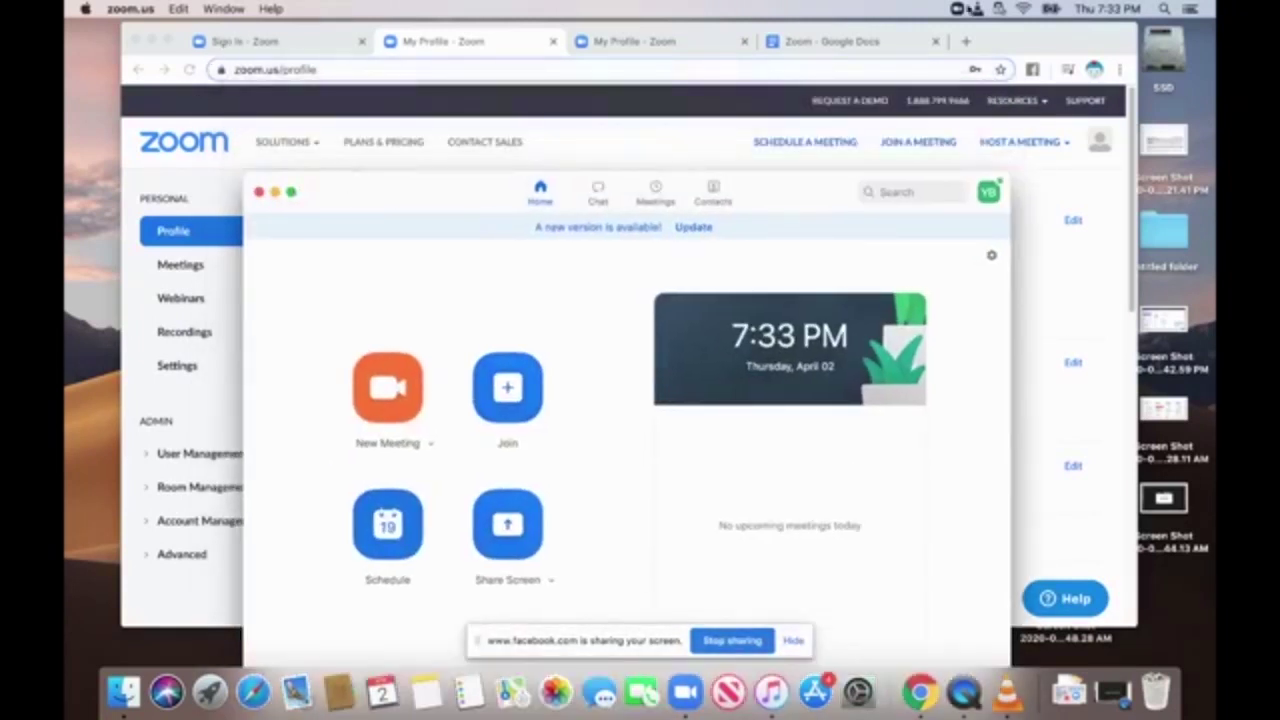
Return to the Zoom notes and place the cursor in the 'Remote teams need to create new norms' heading.
click(880, 47)
scroll(784, 370, up, 3)
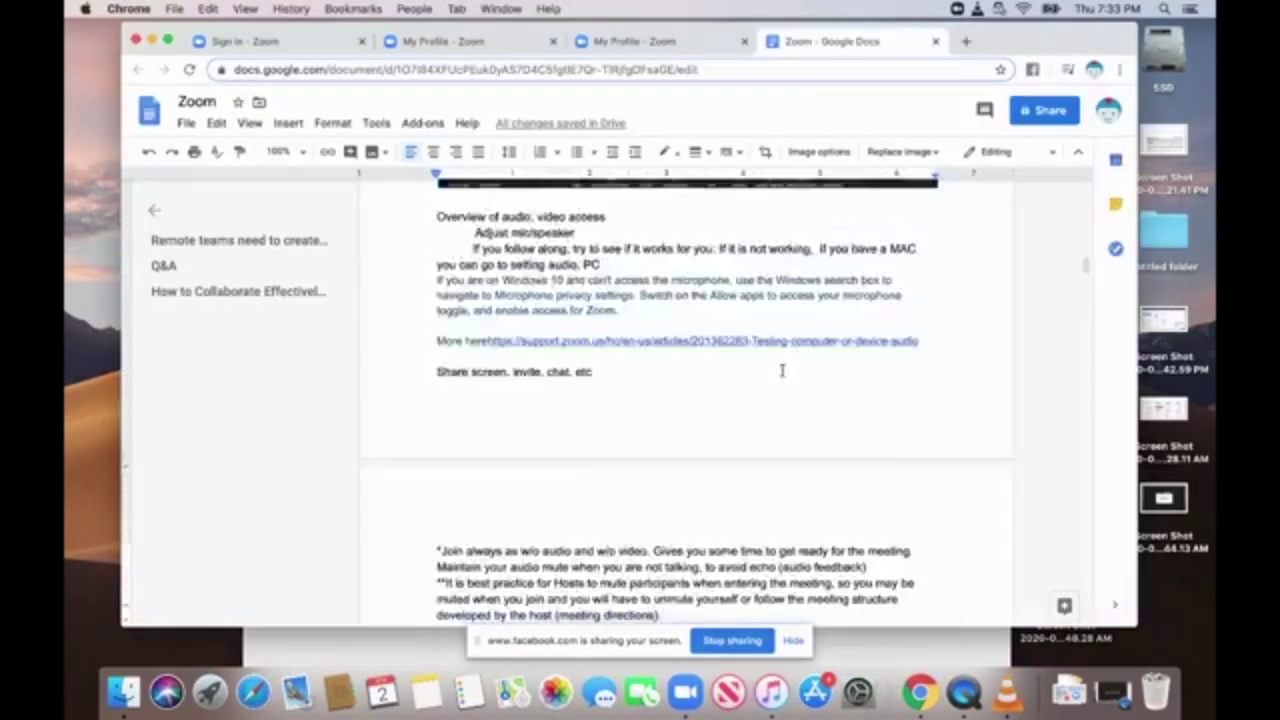
scroll(784, 375, down, 5)
scroll(784, 376, down, 15)
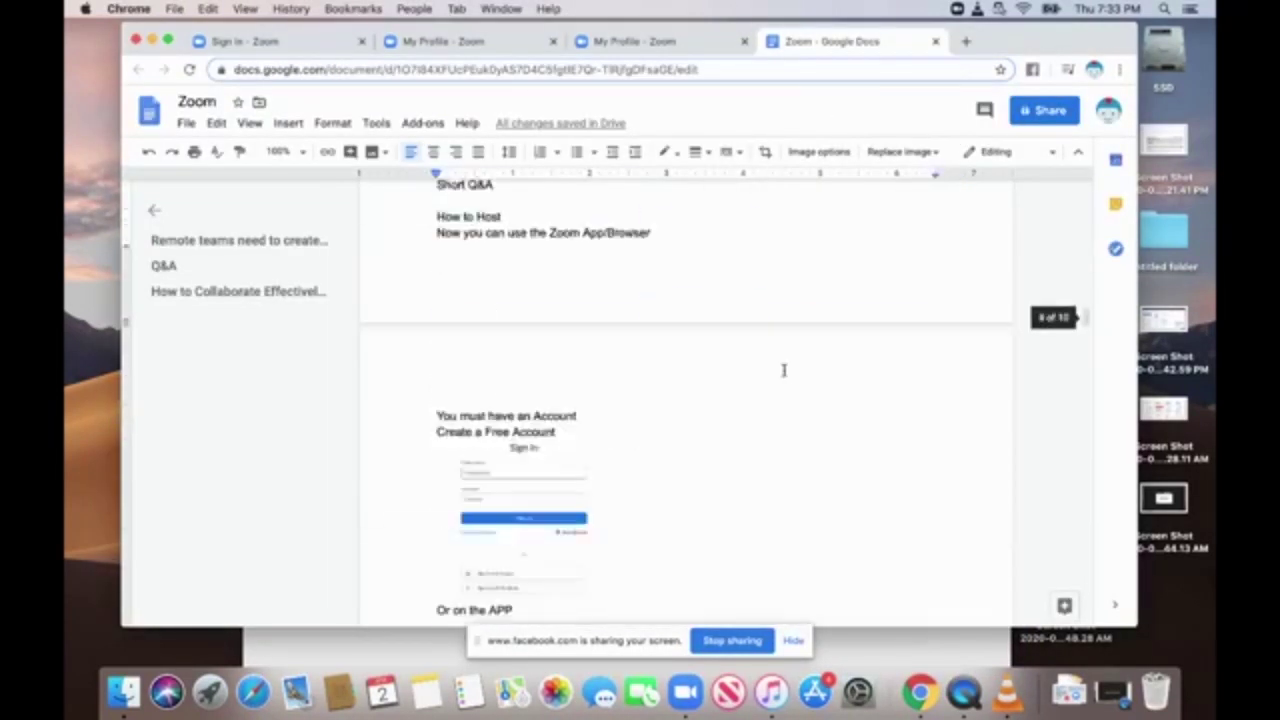
scroll(784, 370, down, 20)
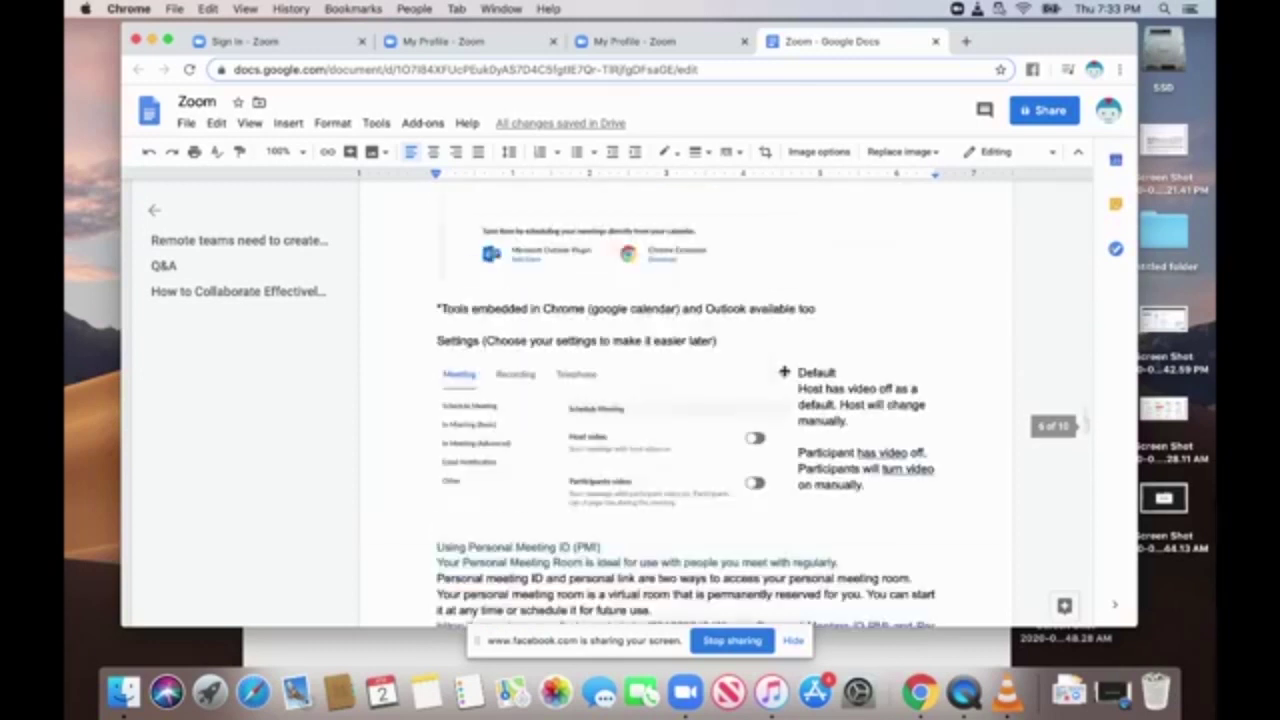
scroll(784, 370, down, 10)
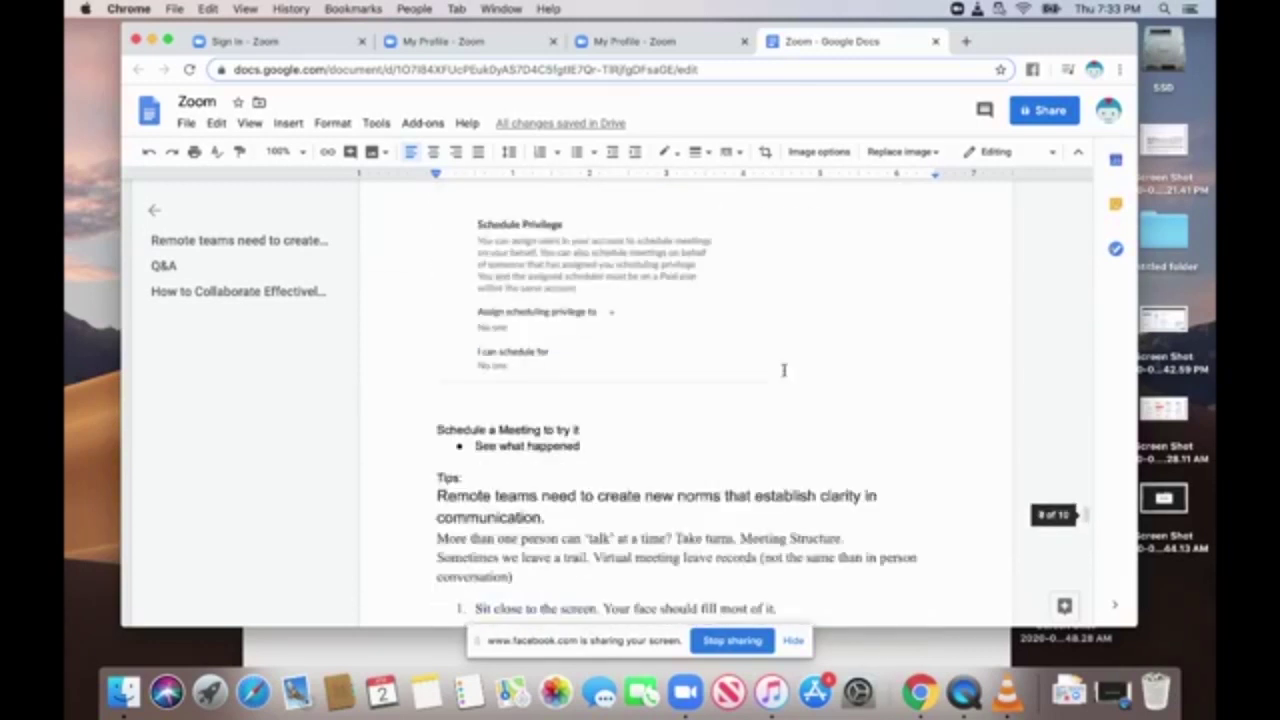
scroll(784, 370, up, 1)
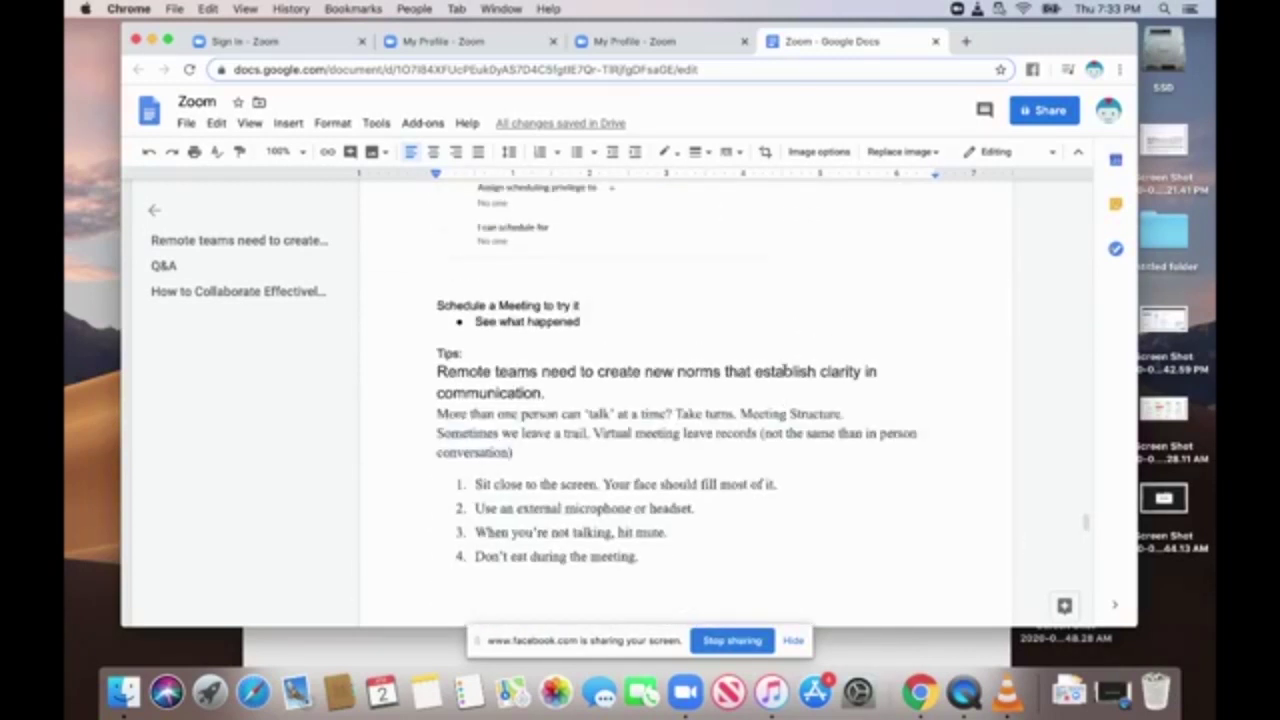
click(648, 395)
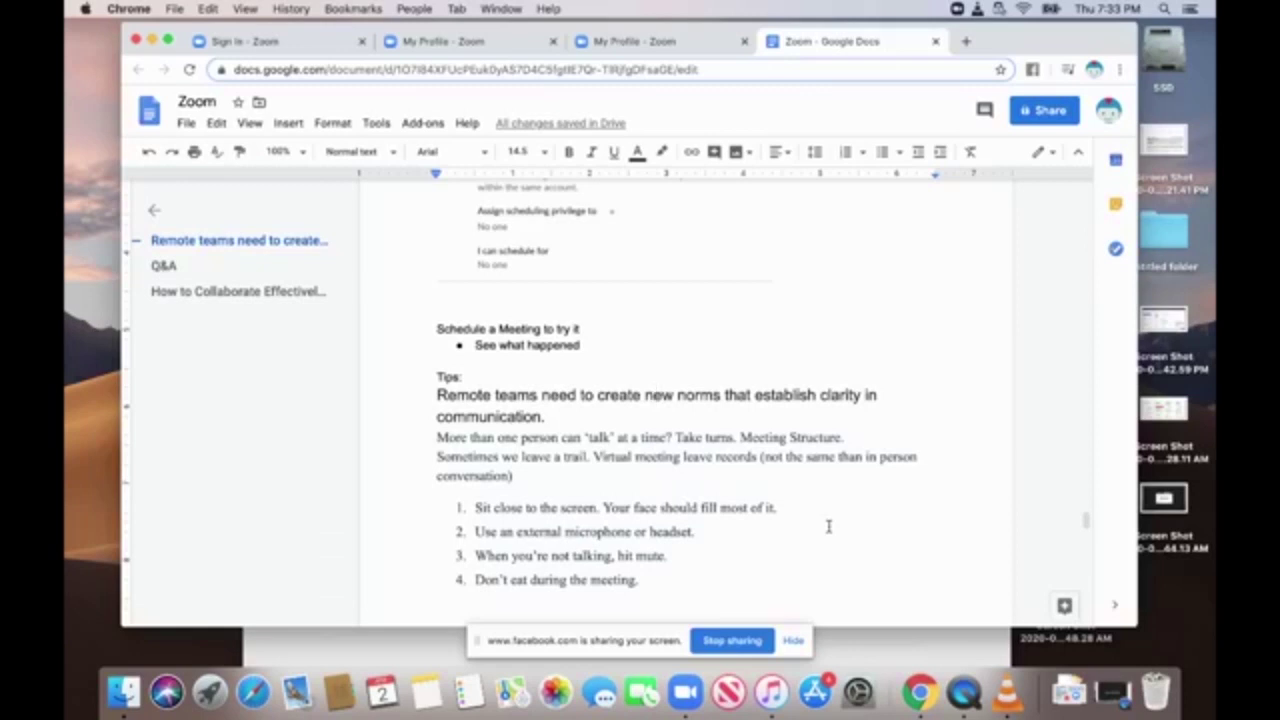
Read the Tips paragraphs from 'Remote' through the 'Virtual meeting' line down to the page break.
click(436, 395)
scroll(619, 422, down, 1)
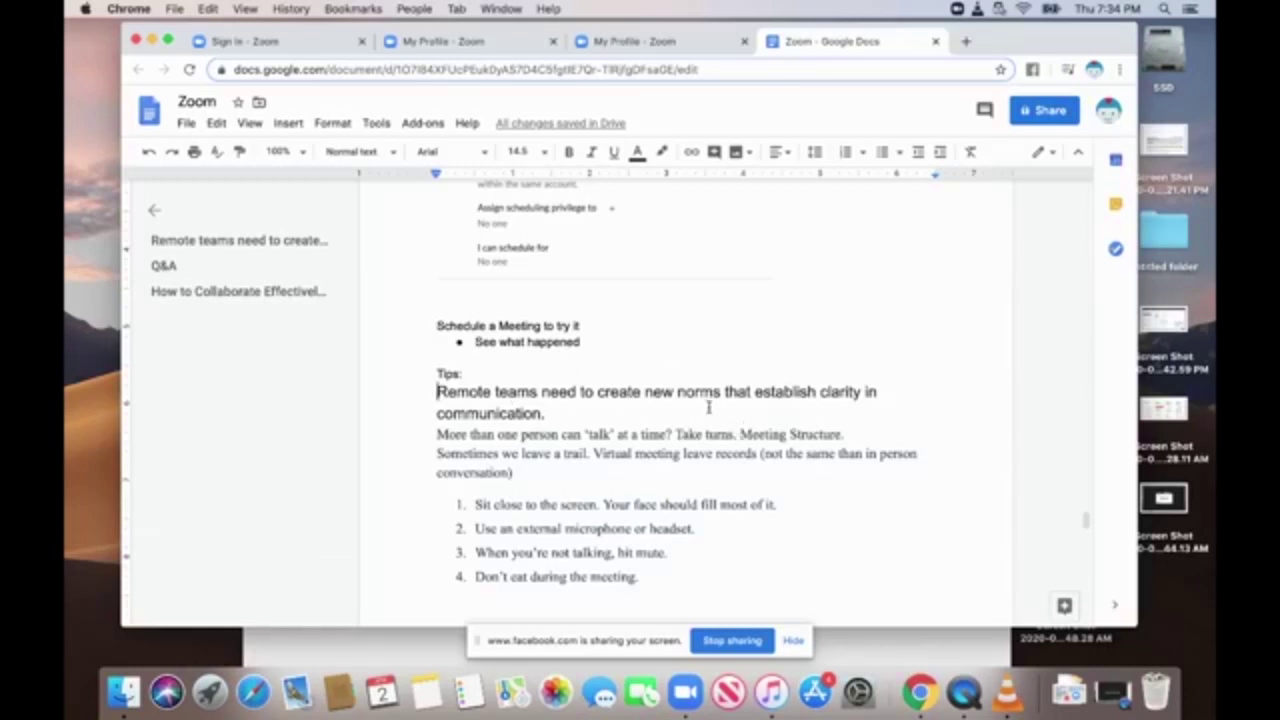
click(670, 453)
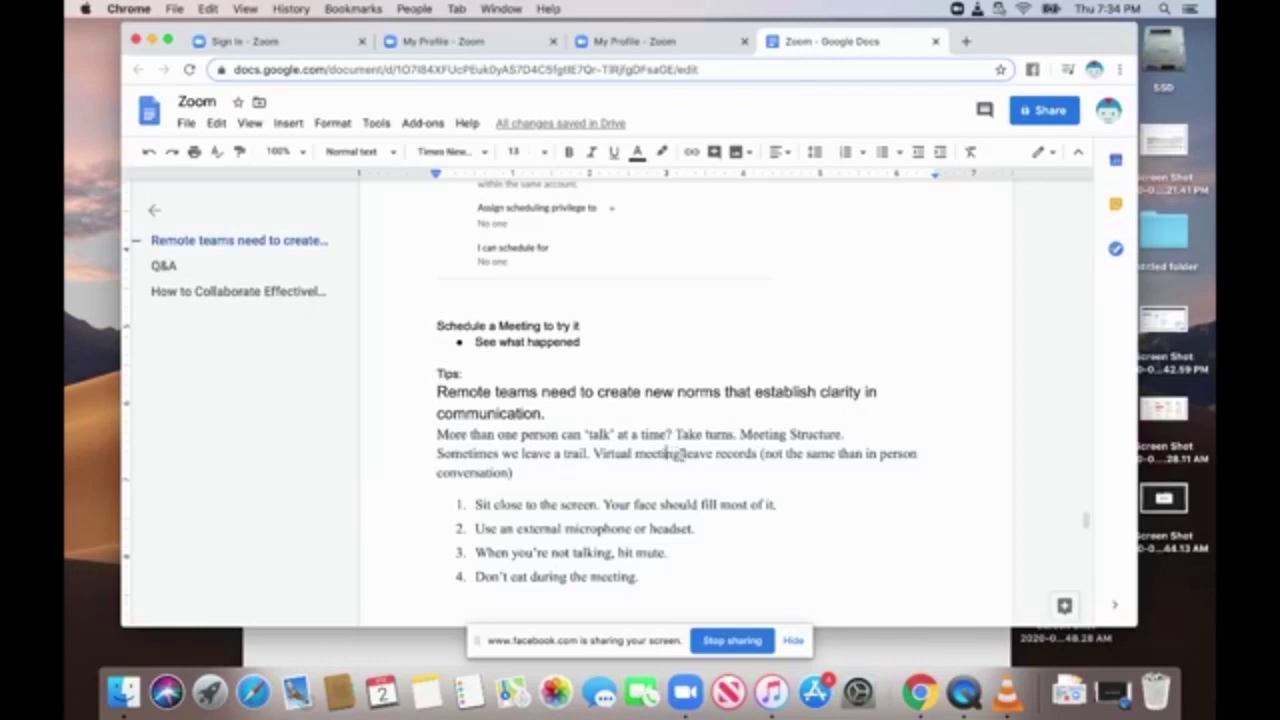
scroll(632, 464, down, 1)
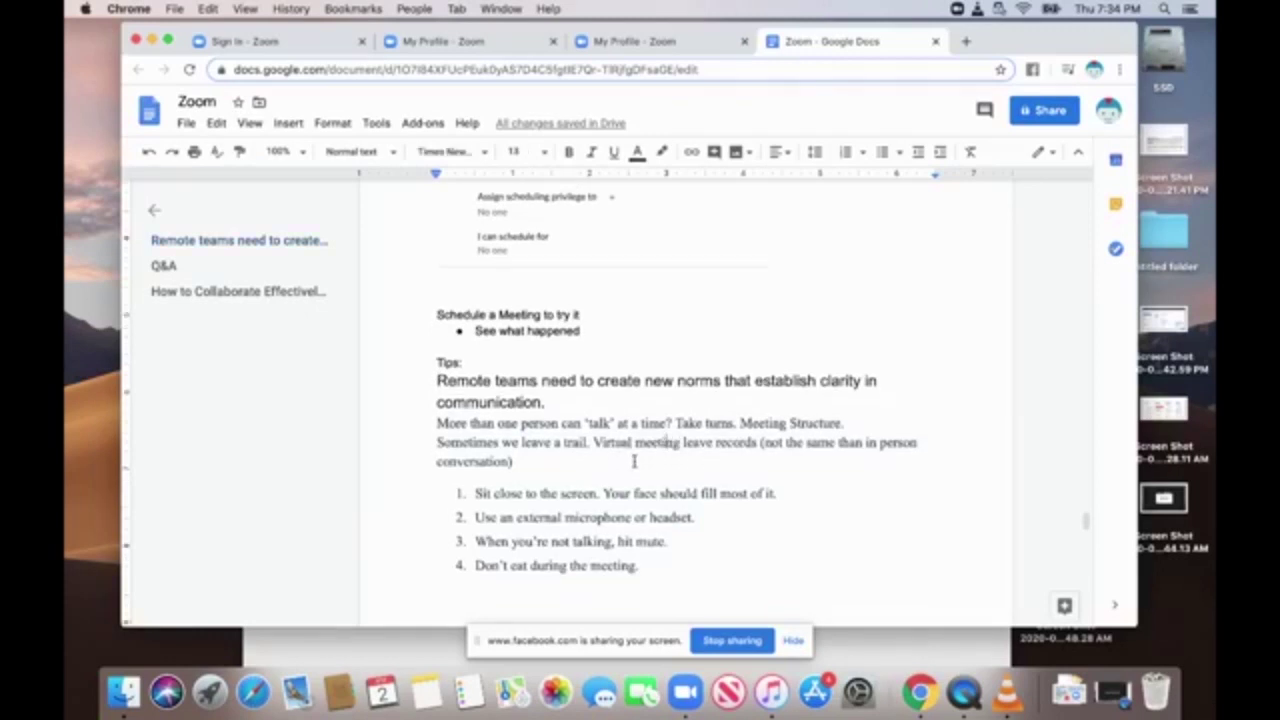
scroll(632, 464, down, 5)
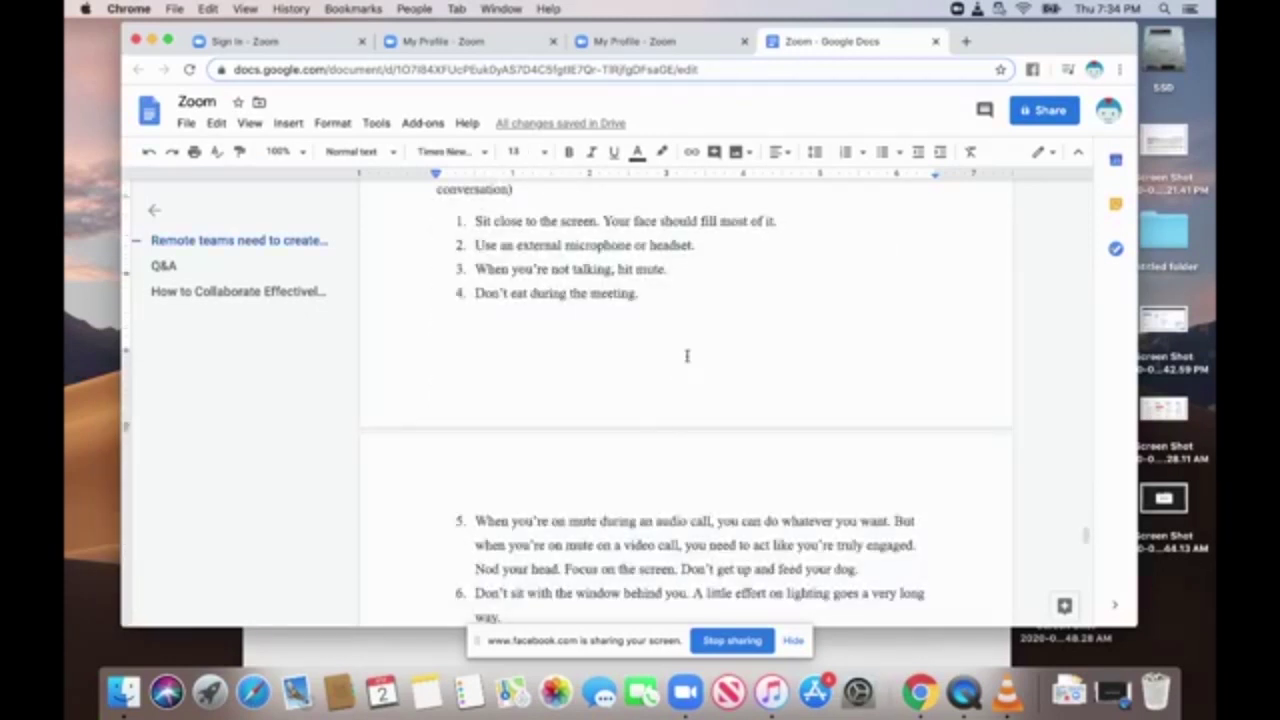
Place the cursor in tip 4 and read on through tips 5 and 6.
click(660, 293)
click(554, 359)
scroll(555, 361, down, 1)
scroll(555, 361, down, 3)
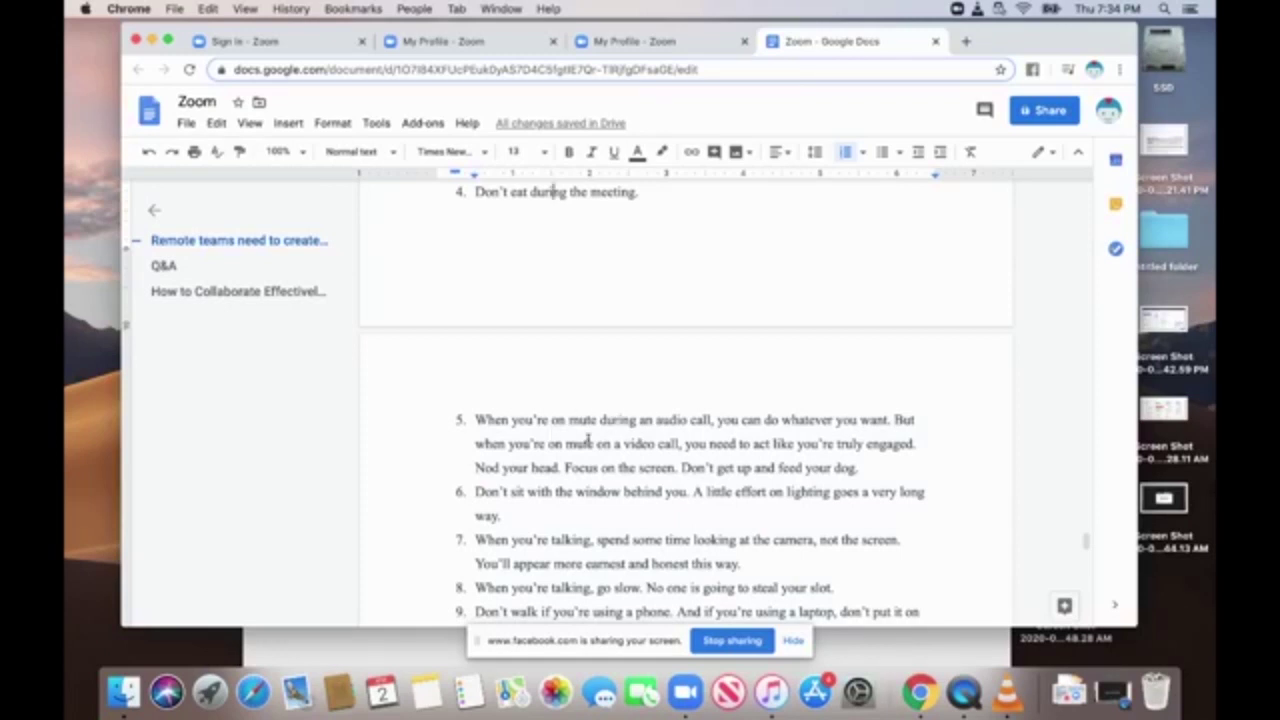
scroll(588, 440, down, 1)
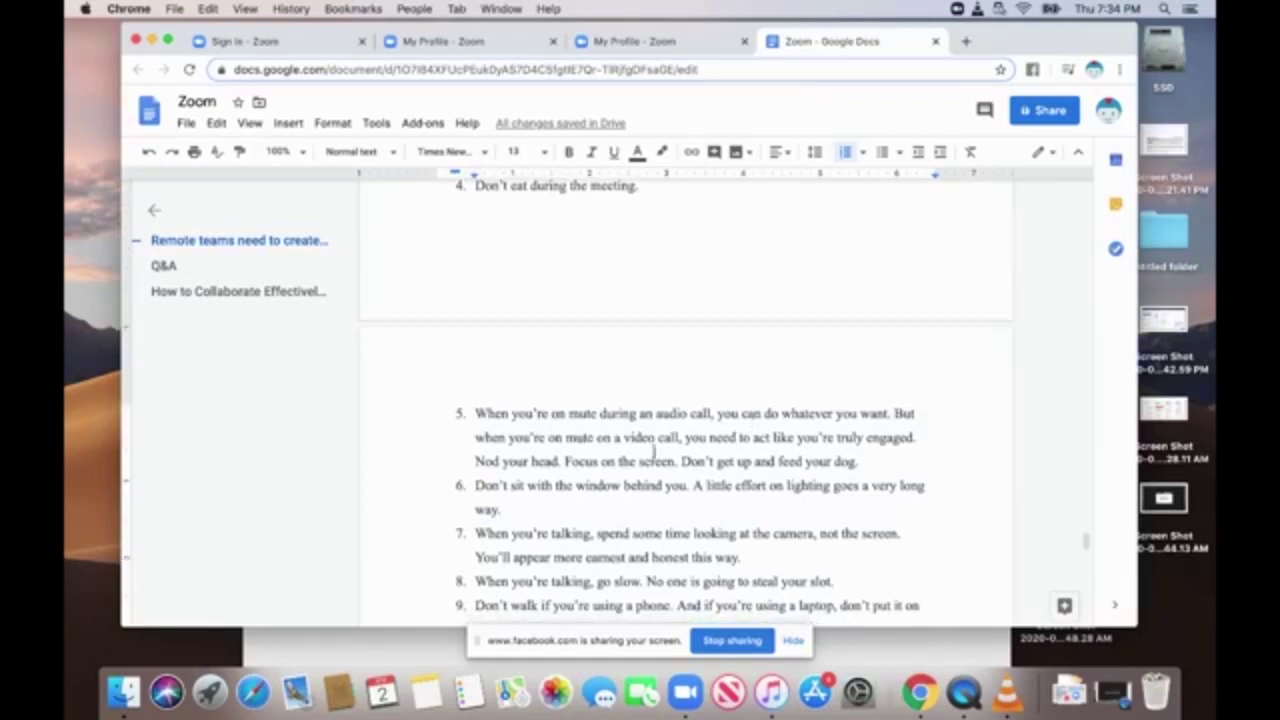
scroll(726, 440, down, 2)
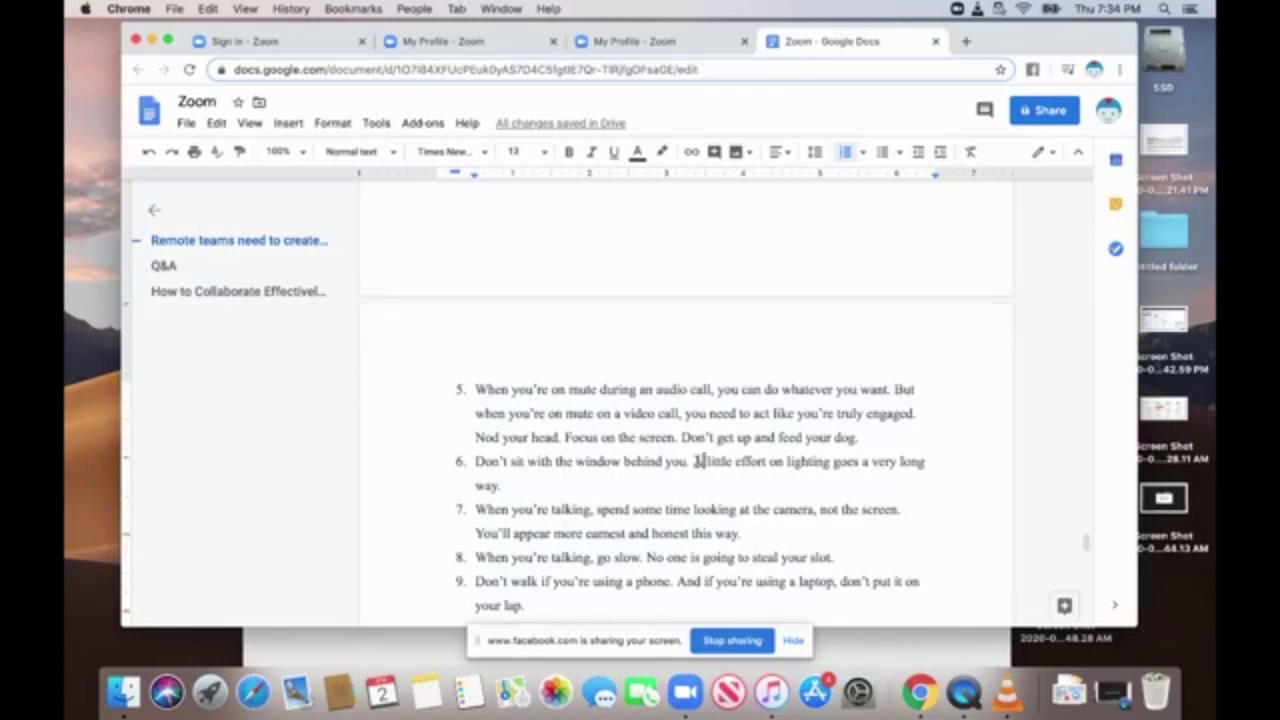
Read tips 6 to 9 and continue to the Q&A links and 'How to Collaborate' heading.
click(700, 461)
scroll(700, 461, down, 1)
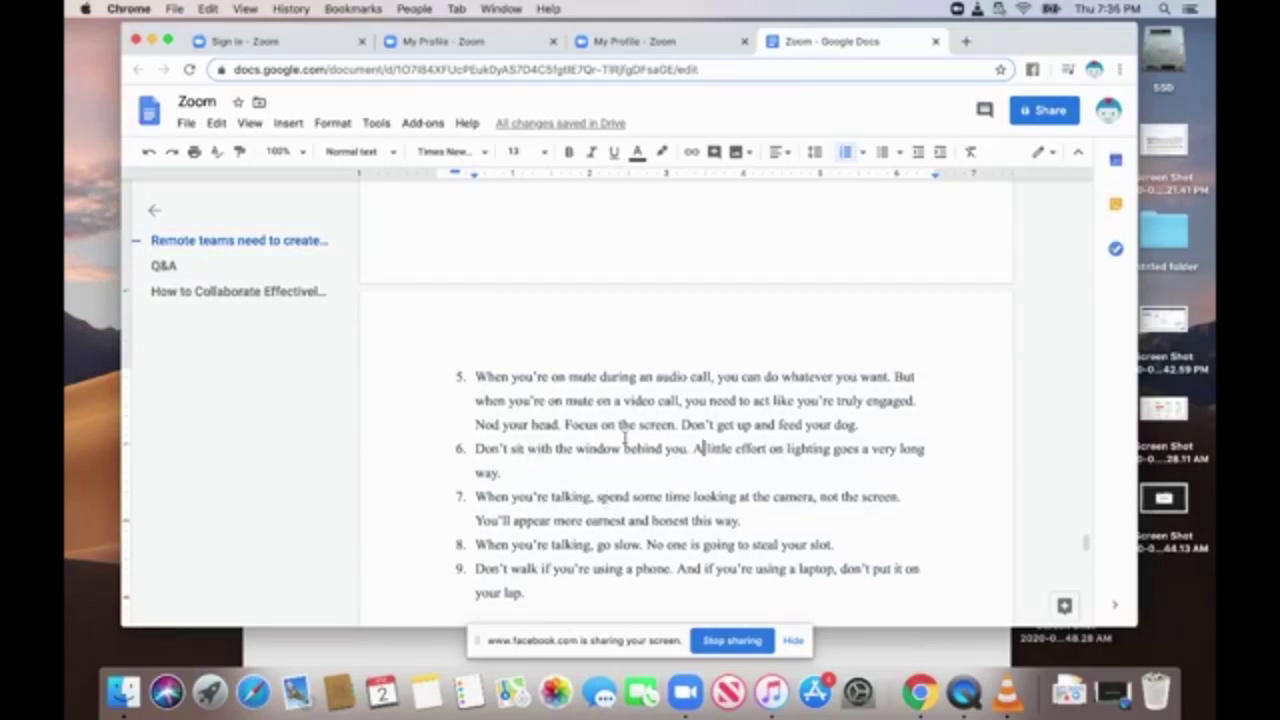
scroll(625, 437, down, 2)
scroll(625, 437, down, 5)
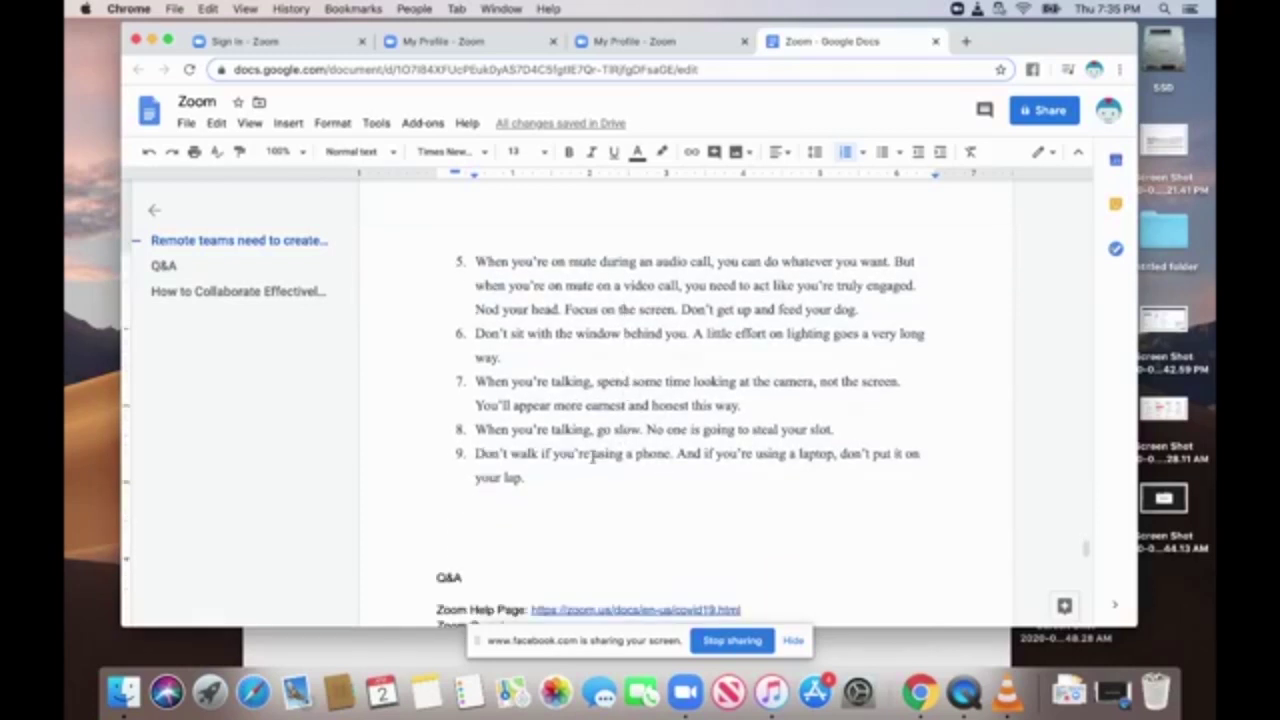
click(560, 482)
scroll(560, 482, down, 1)
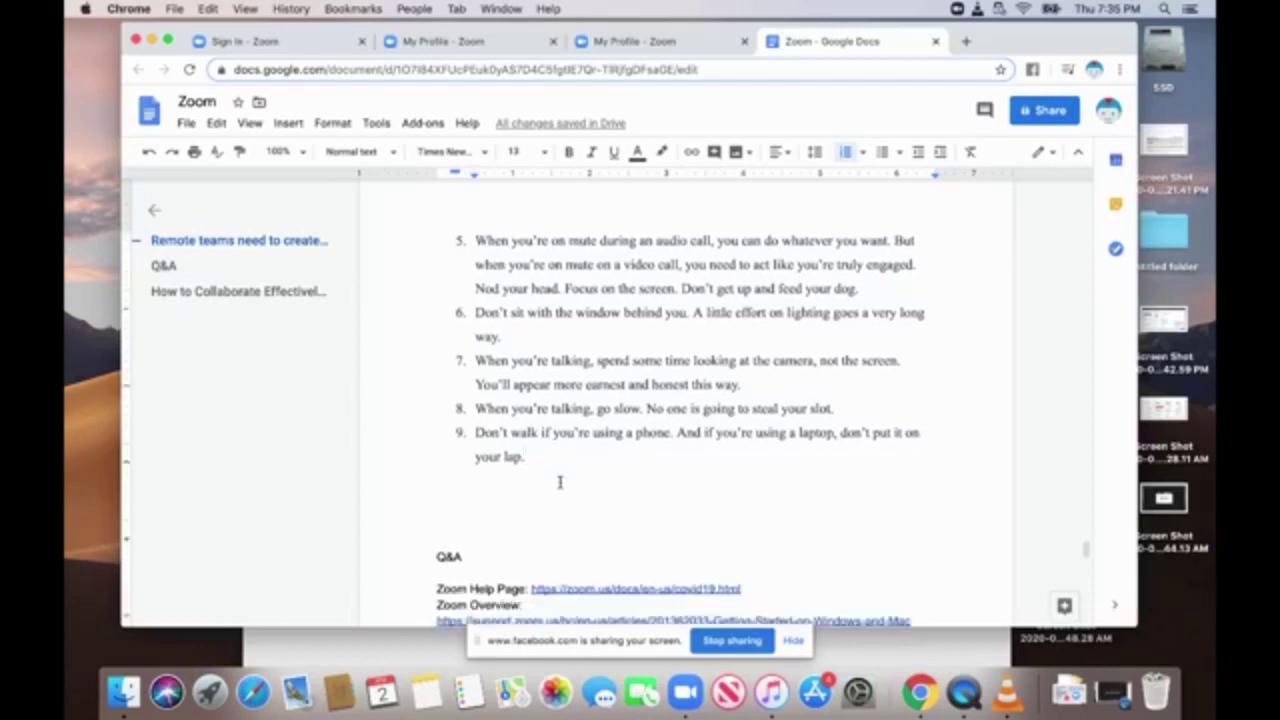
scroll(560, 482, down, 5)
scroll(560, 482, down, 6)
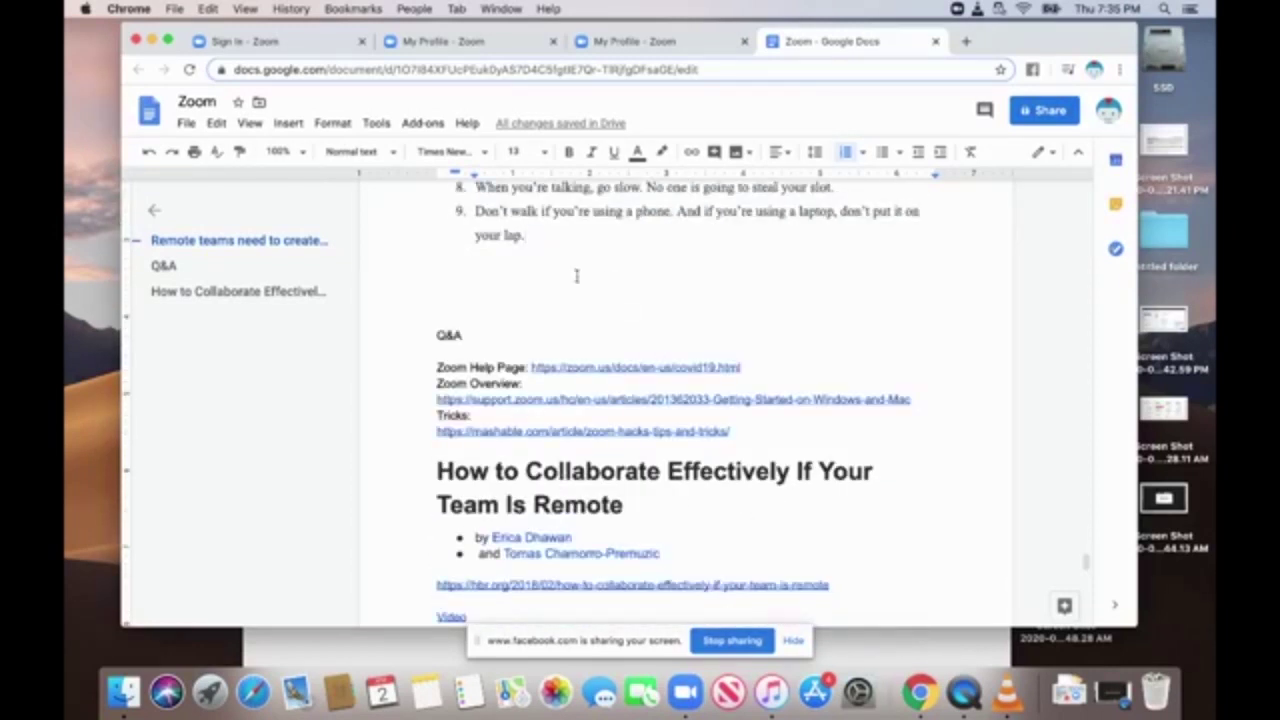
Skim the final resource links, then scroll back up to the Invitation & Scheduling section.
scroll(766, 470, down, 16)
scroll(769, 472, down, 13)
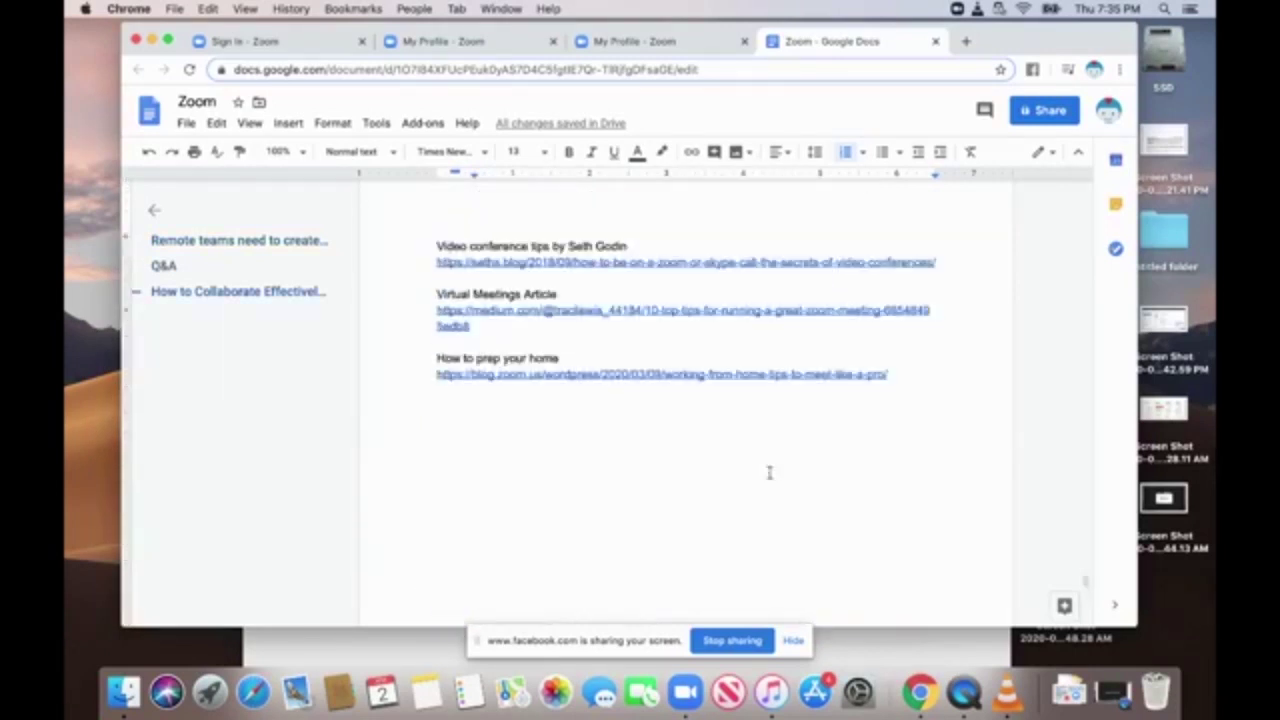
scroll(769, 472, up, 20)
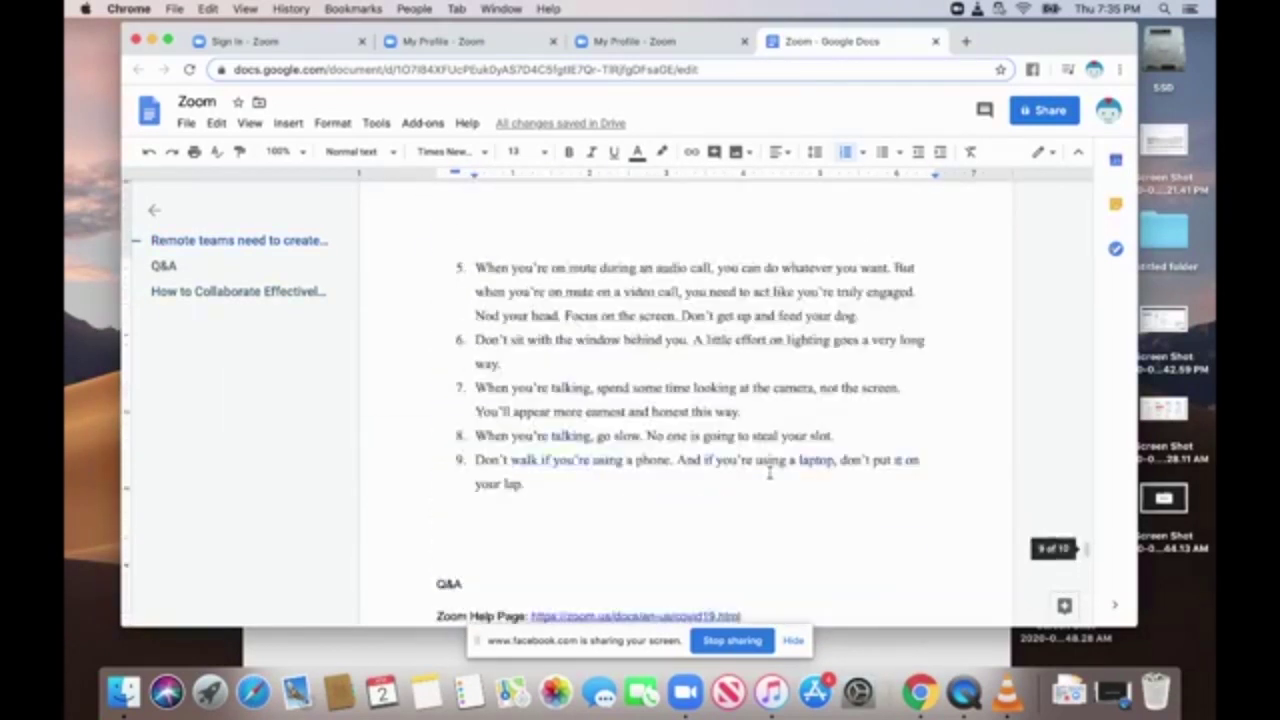
scroll(769, 472, up, 20)
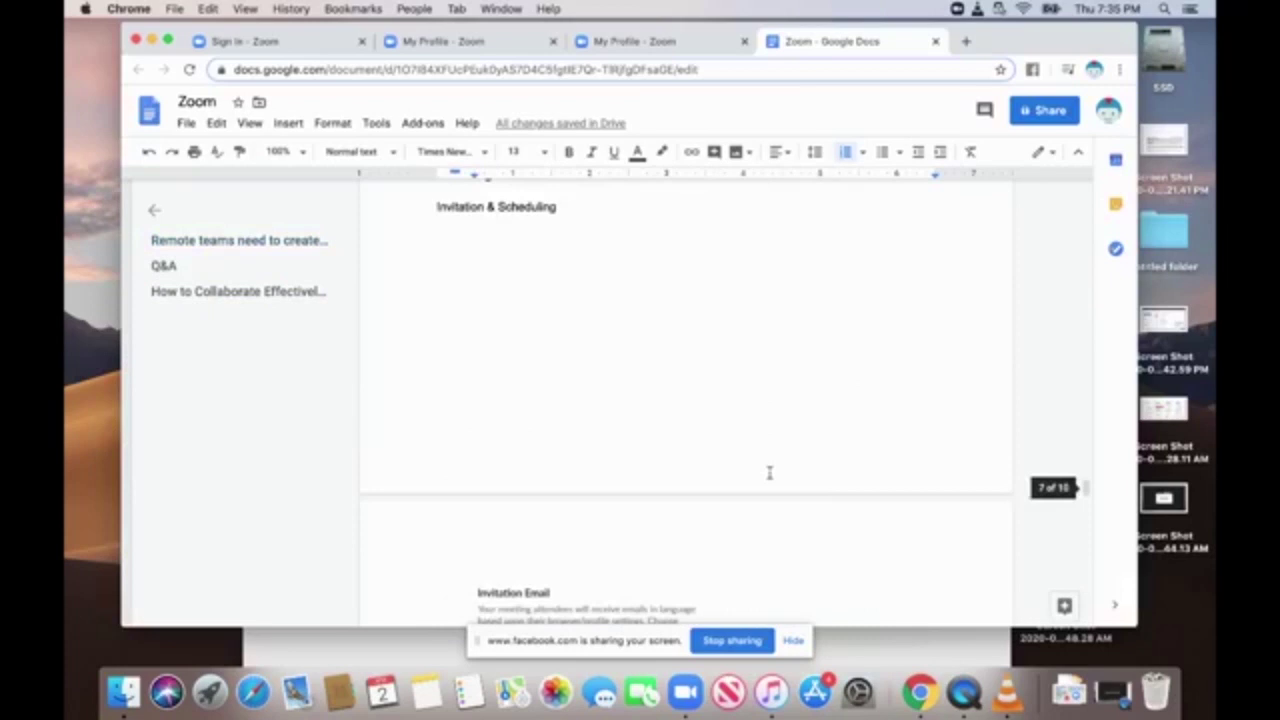
scroll(769, 472, down, 20)
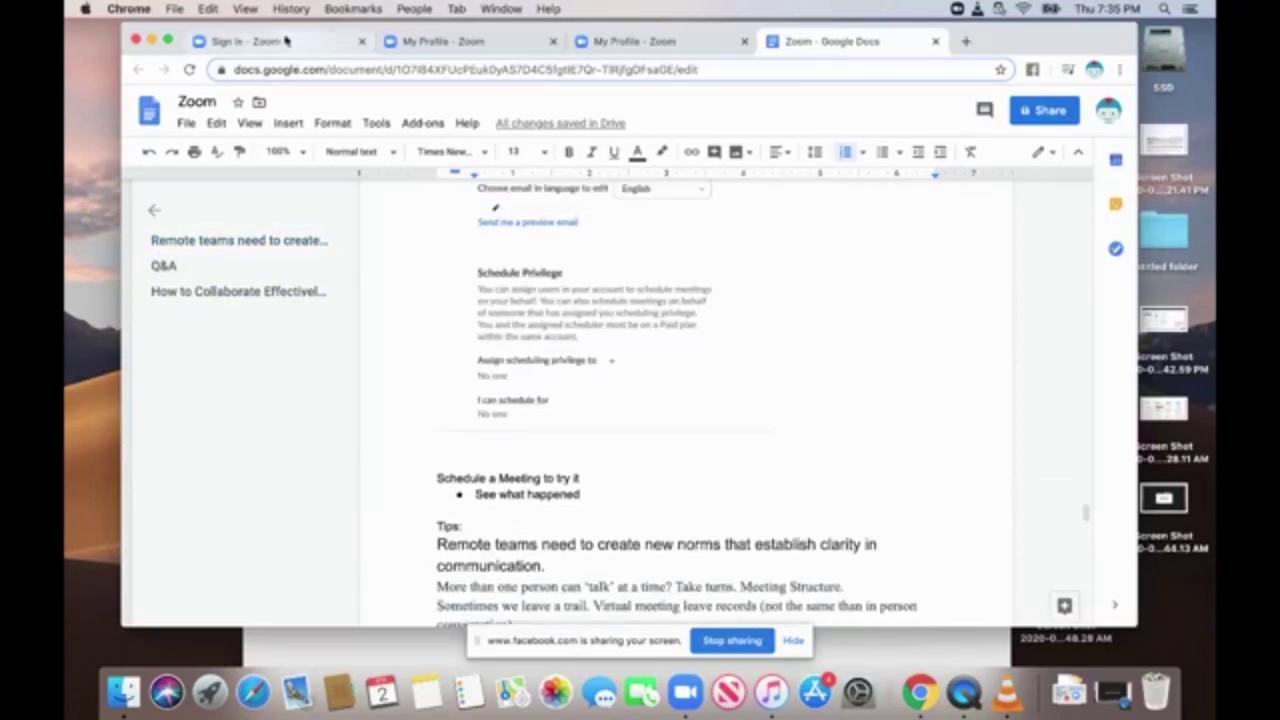
Shift the notes window slightly down-left and scroll up to the PMI section.
drag(1018, 24, 997, 50)
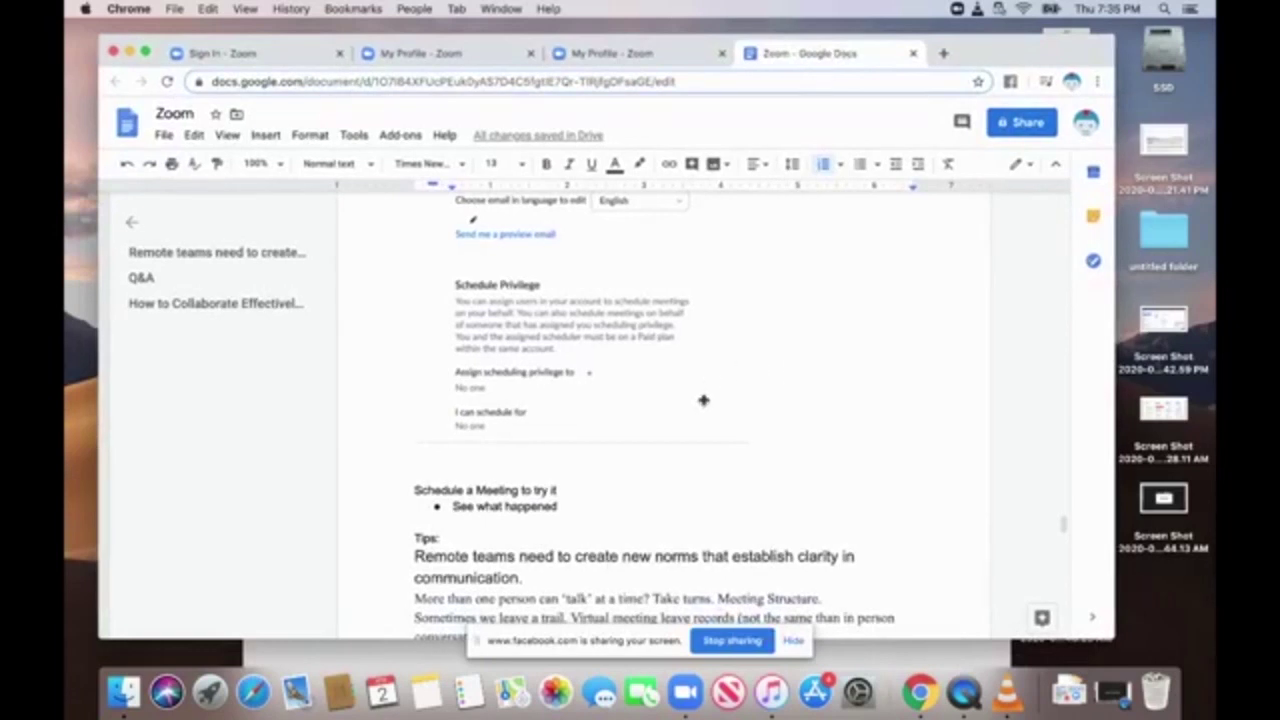
scroll(702, 400, up, 4)
scroll(706, 396, up, 15)
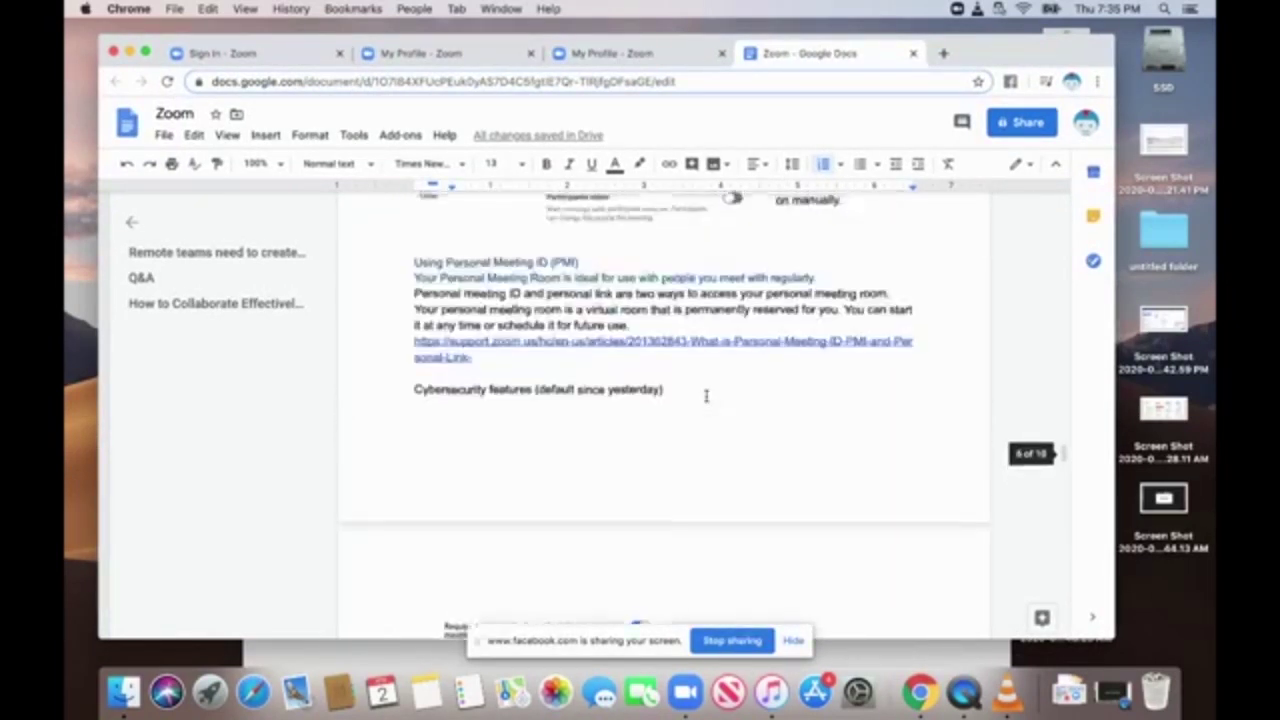
scroll(706, 396, up, 5)
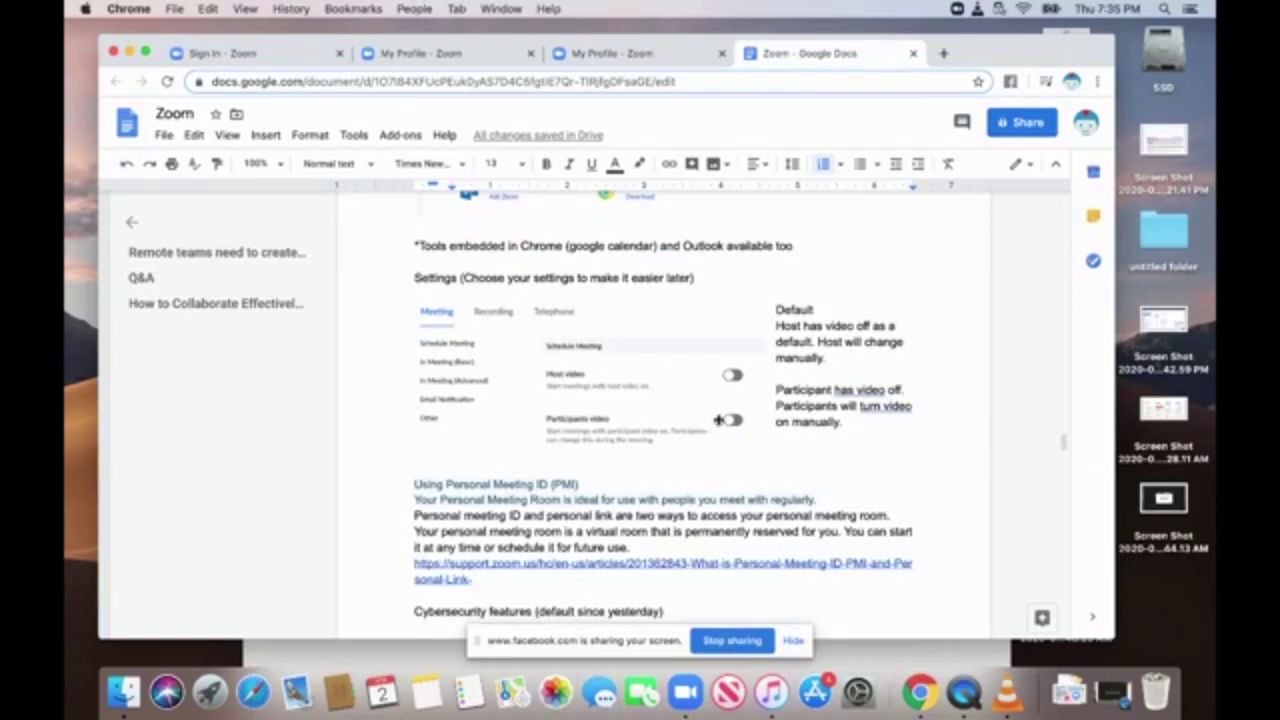
scroll(718, 420, up, 15)
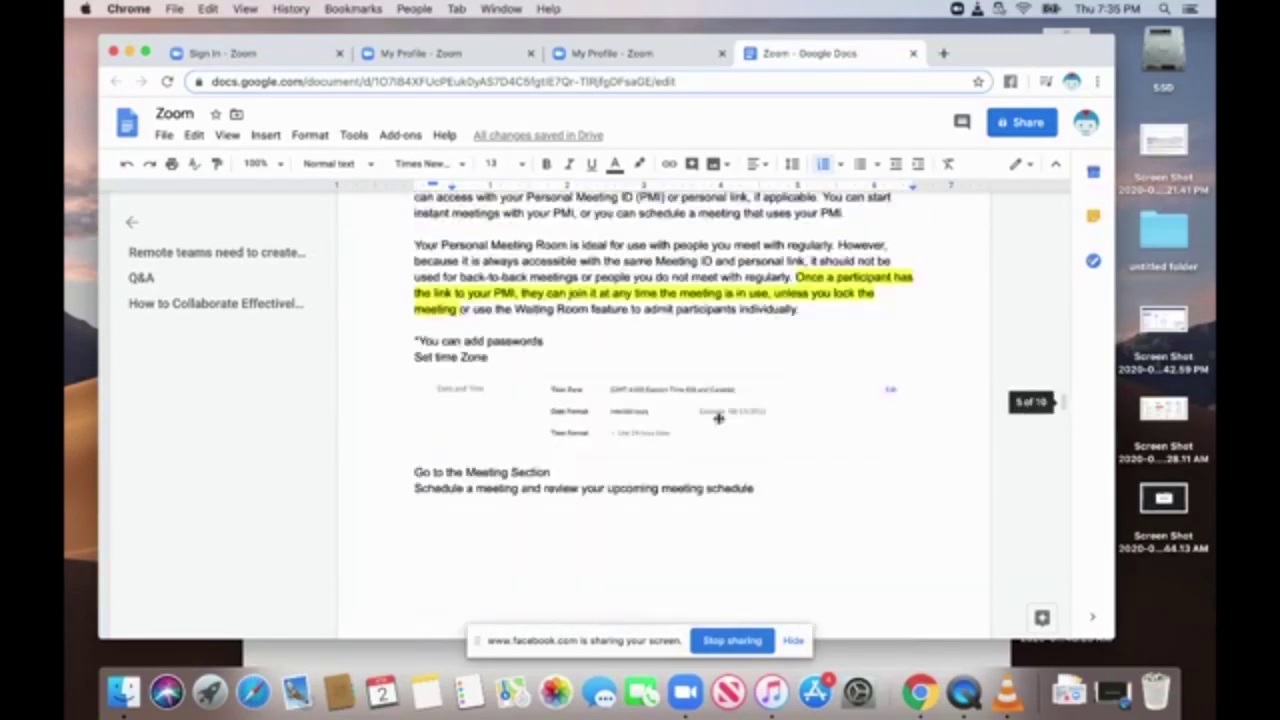
Return to numbered tips 5–9, ending with the phone and laptop warning.
scroll(718, 420, down, 20)
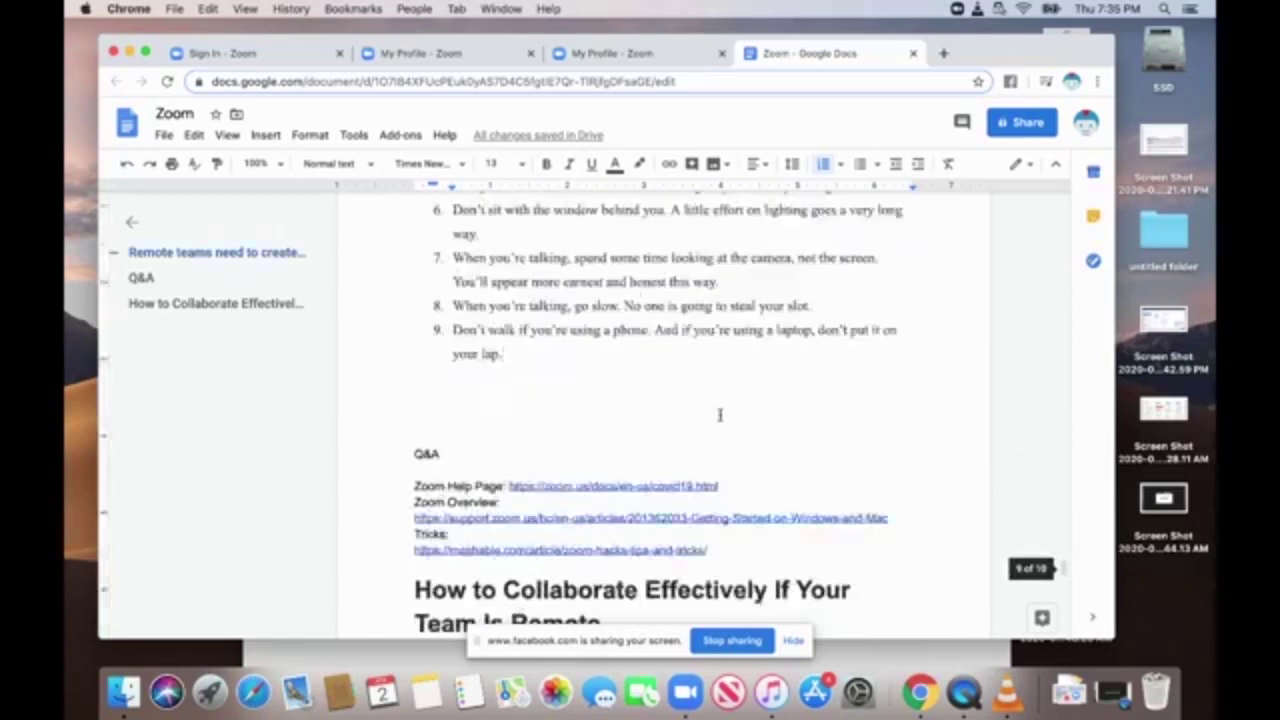
scroll(719, 414, down, 8)
scroll(720, 414, up, 10)
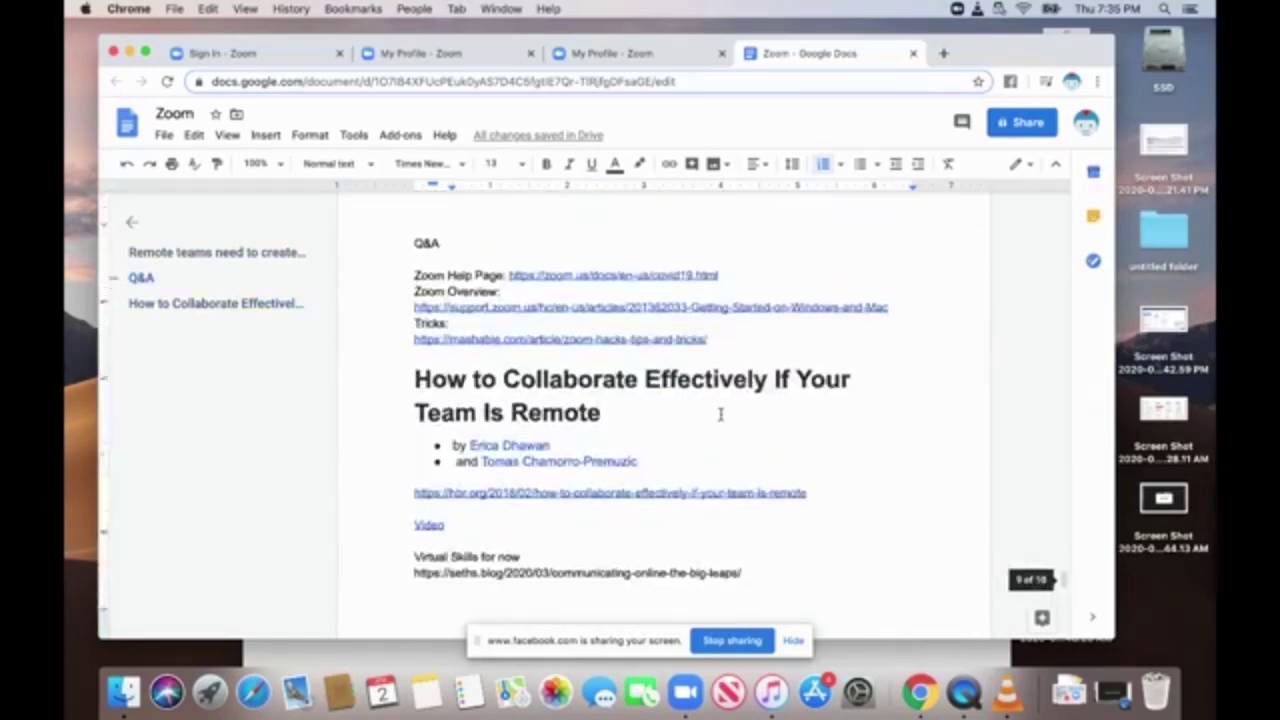
scroll(718, 414, up, 3)
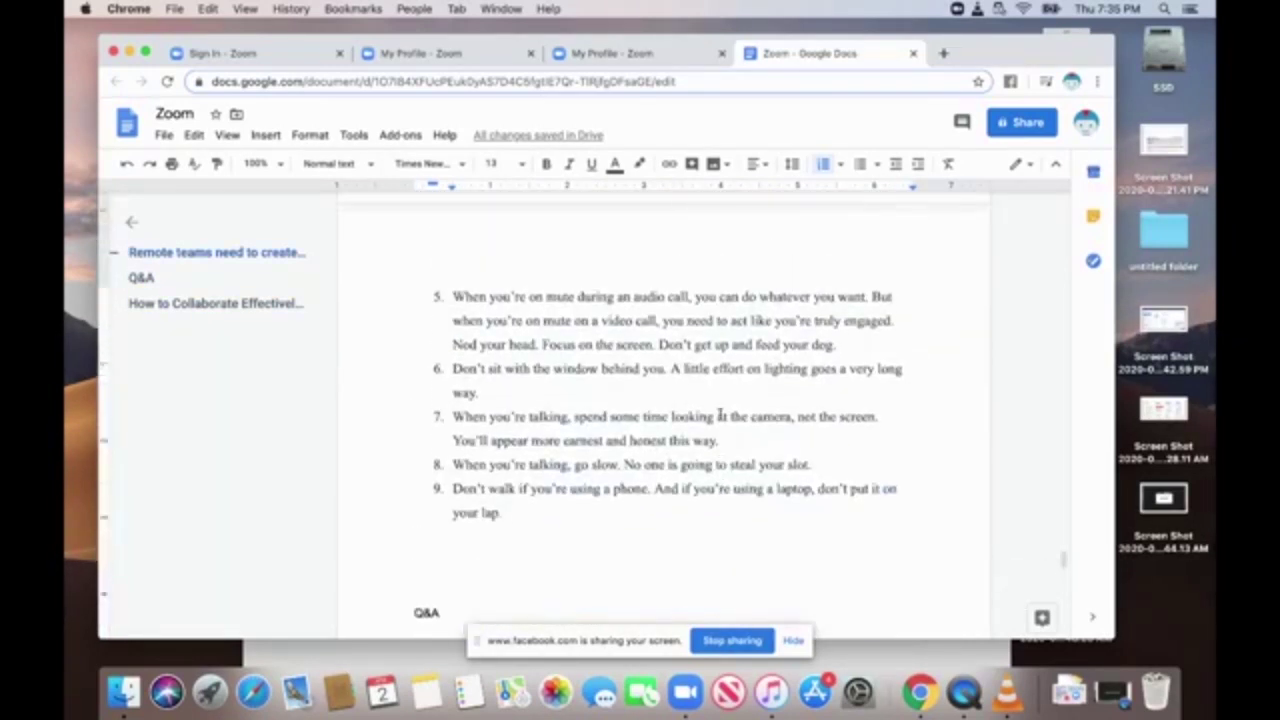
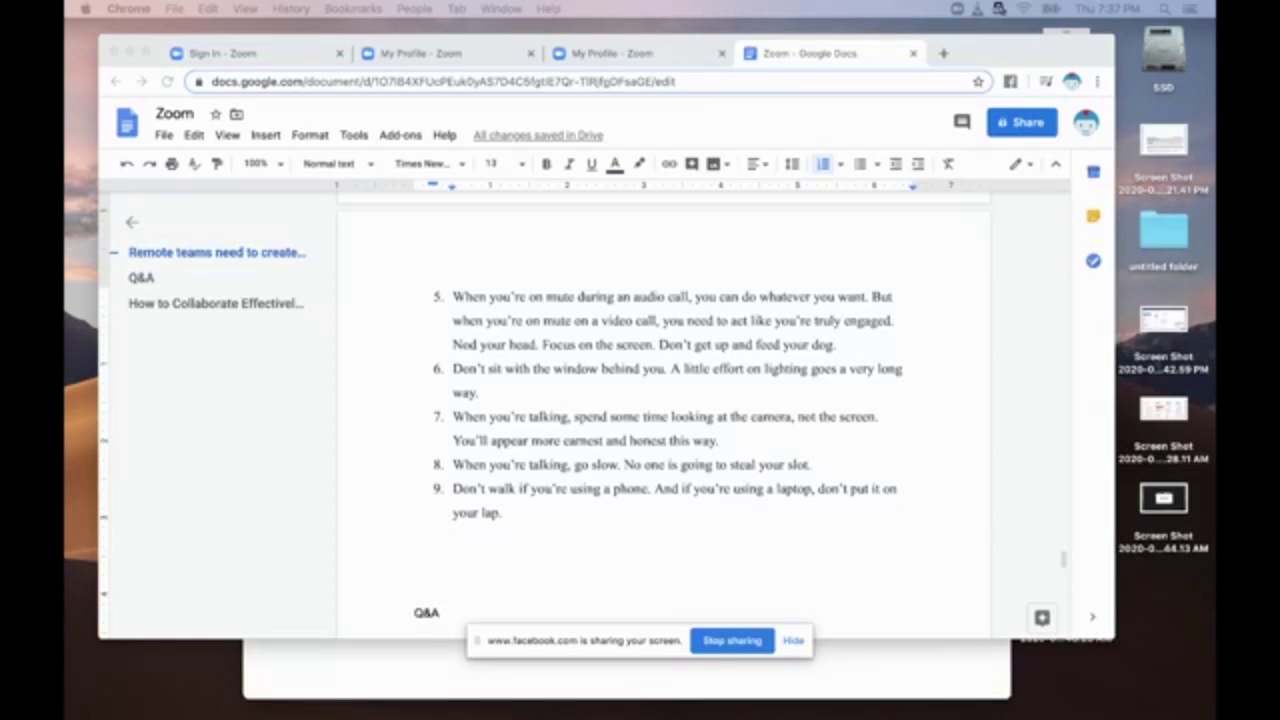
Switch from the Zoom tips document to the window with the library's Facebook page.
key(super+grave)
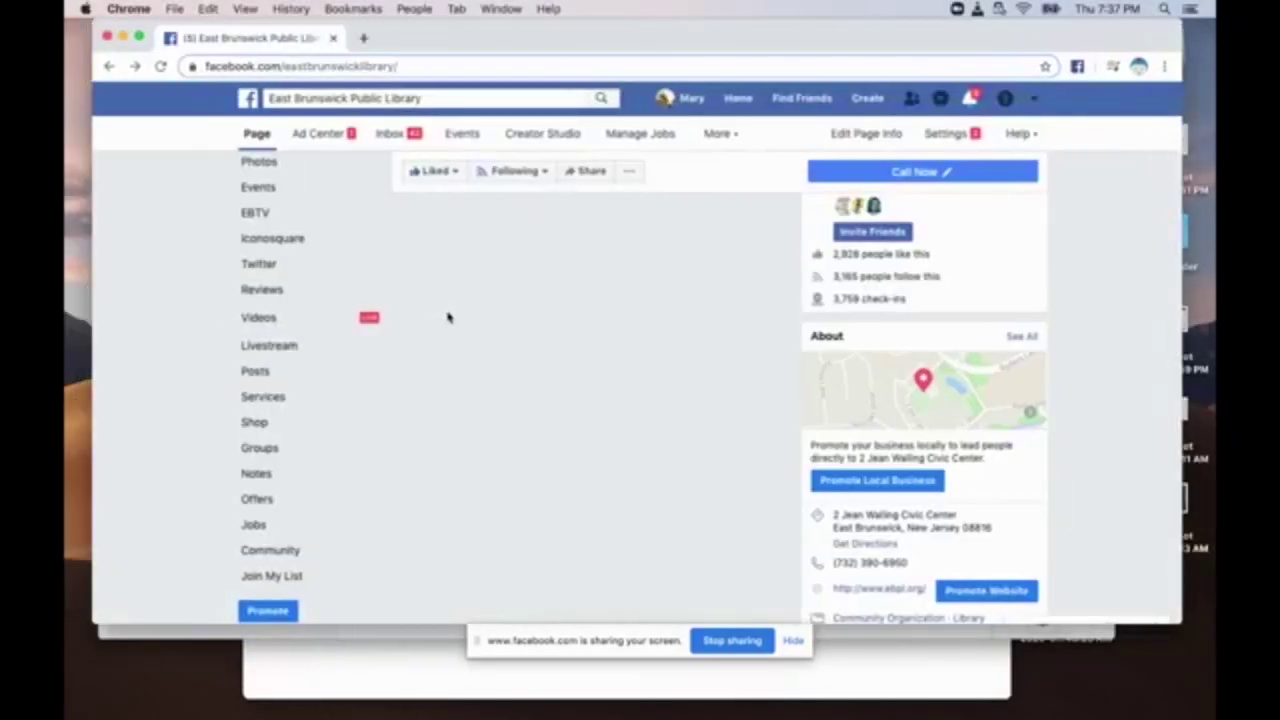
Review the Digital Book Group: The Tipping Point event, go back to the library page, and start a blank tab.
scroll(446, 314, down, 5)
scroll(337, 265, up, 3)
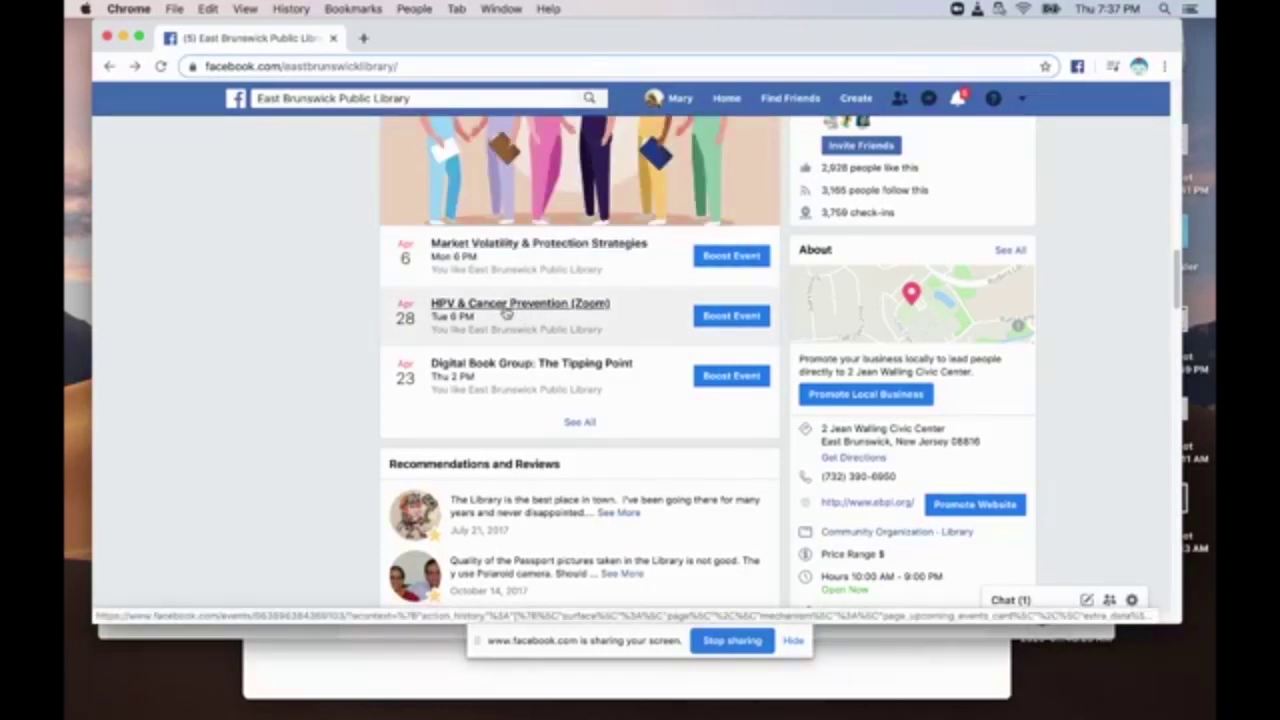
click(505, 366)
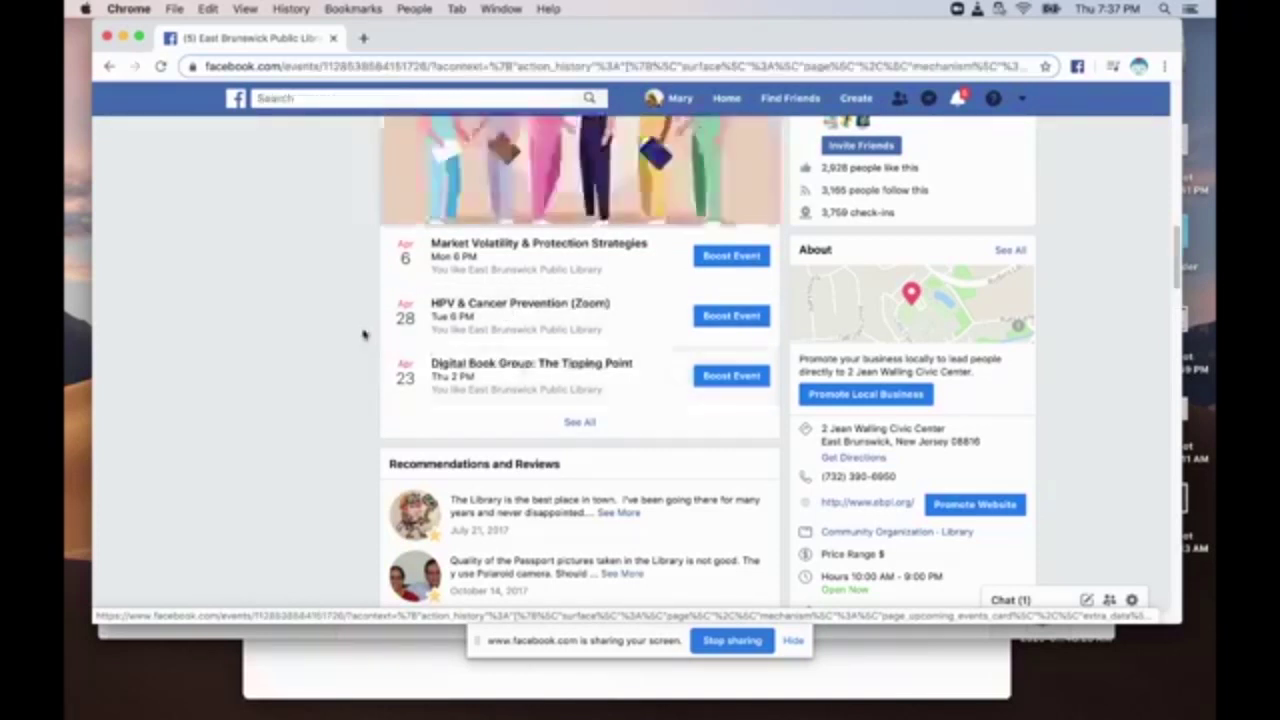
scroll(560, 382, down, 4)
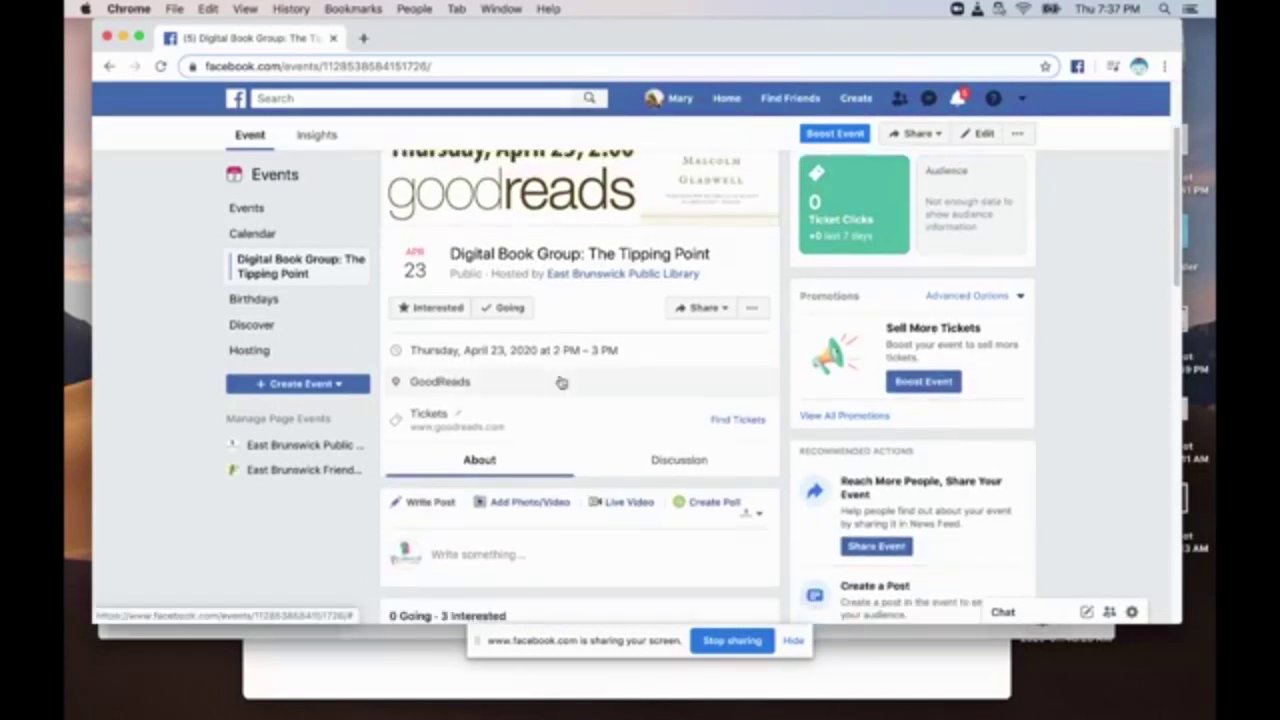
scroll(597, 345, up, 4)
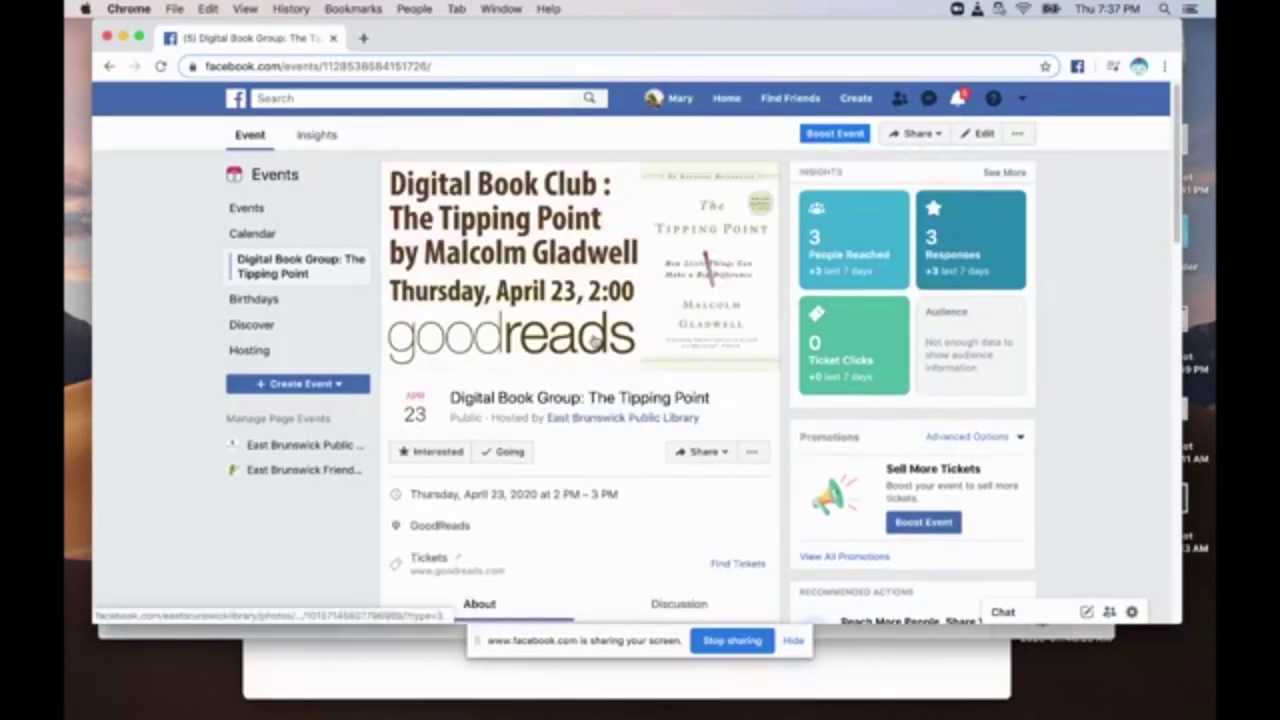
scroll(512, 352, down, 15)
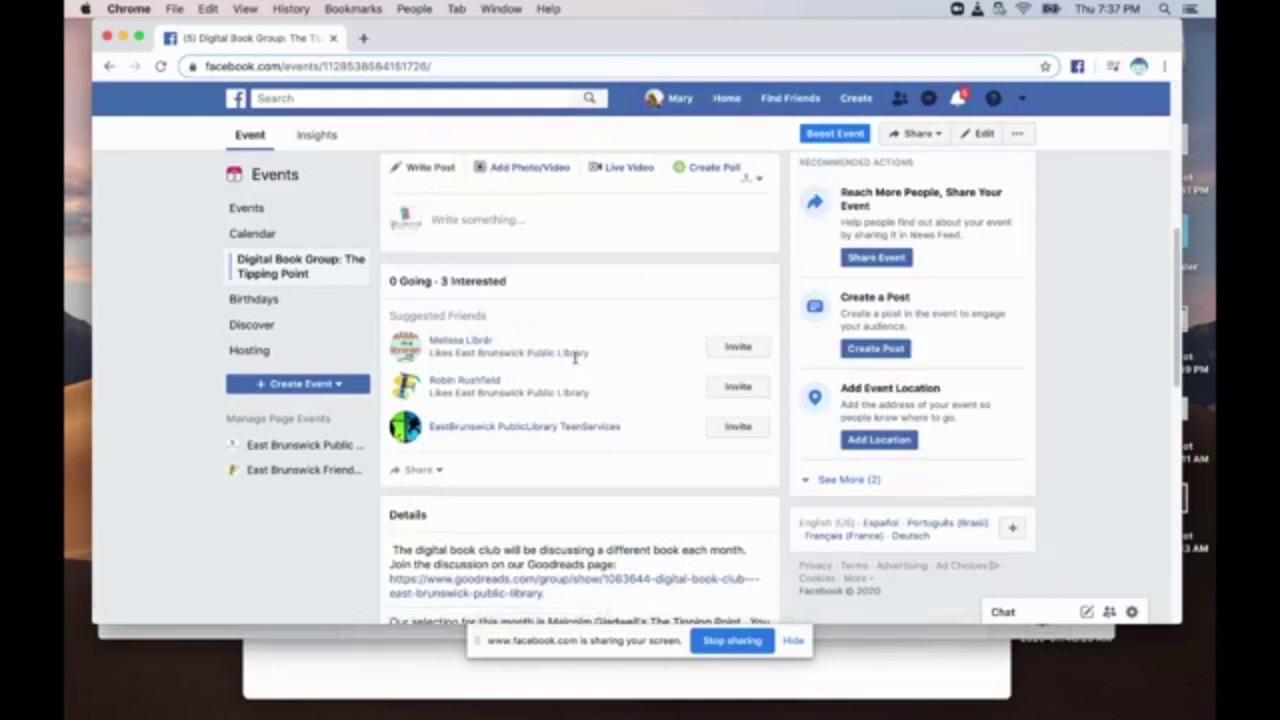
scroll(577, 360, up, 15)
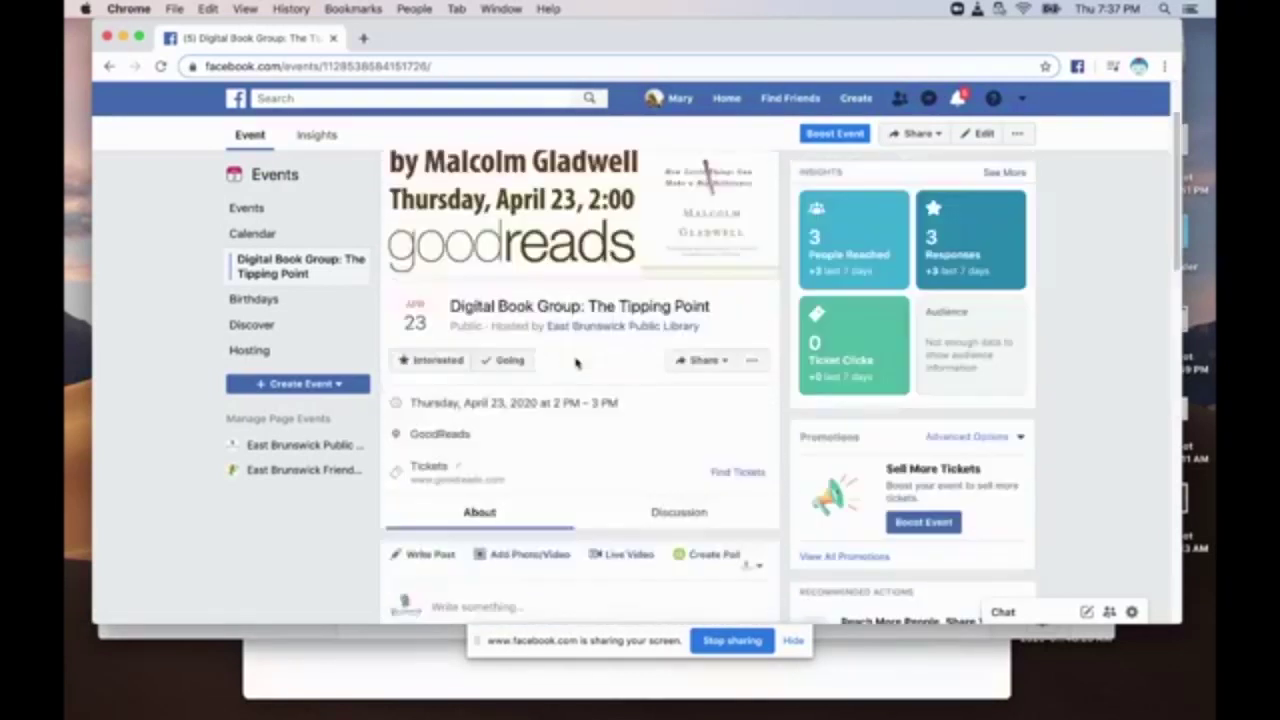
click(110, 66)
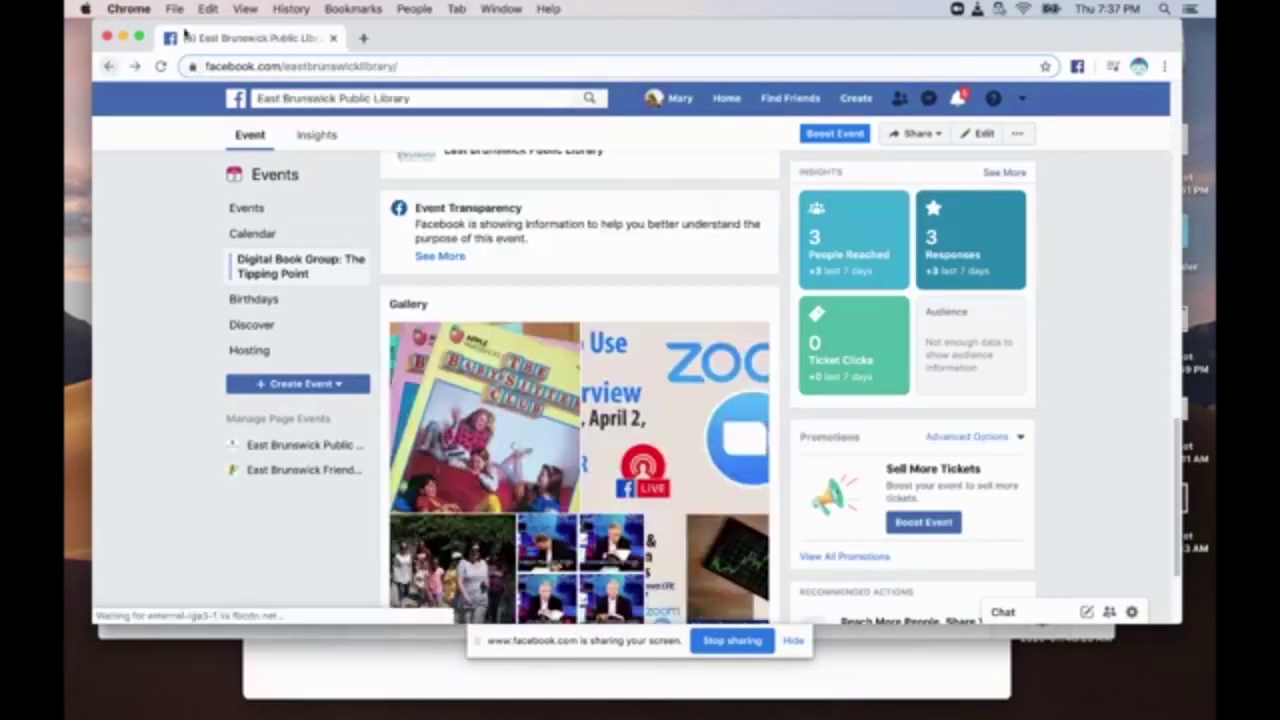
click(363, 38)
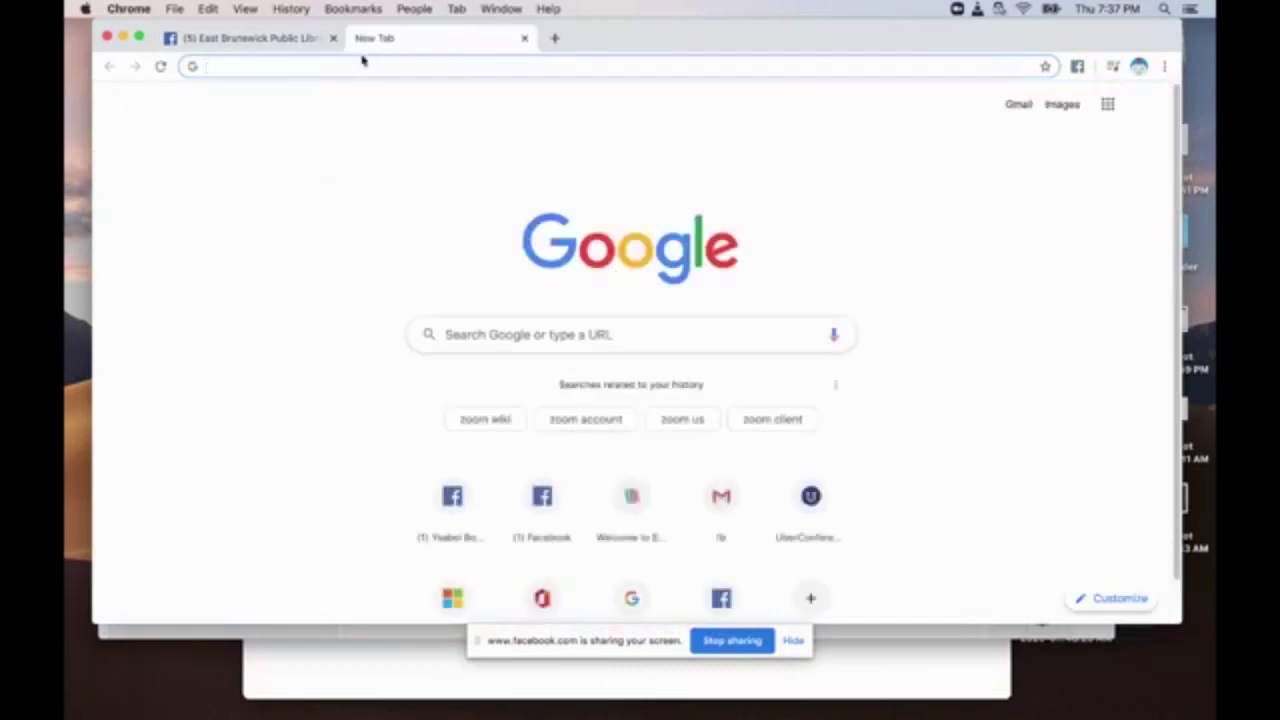
Search 'uber confere', visit the UberConference website, then close that tab.
text(uber confere)
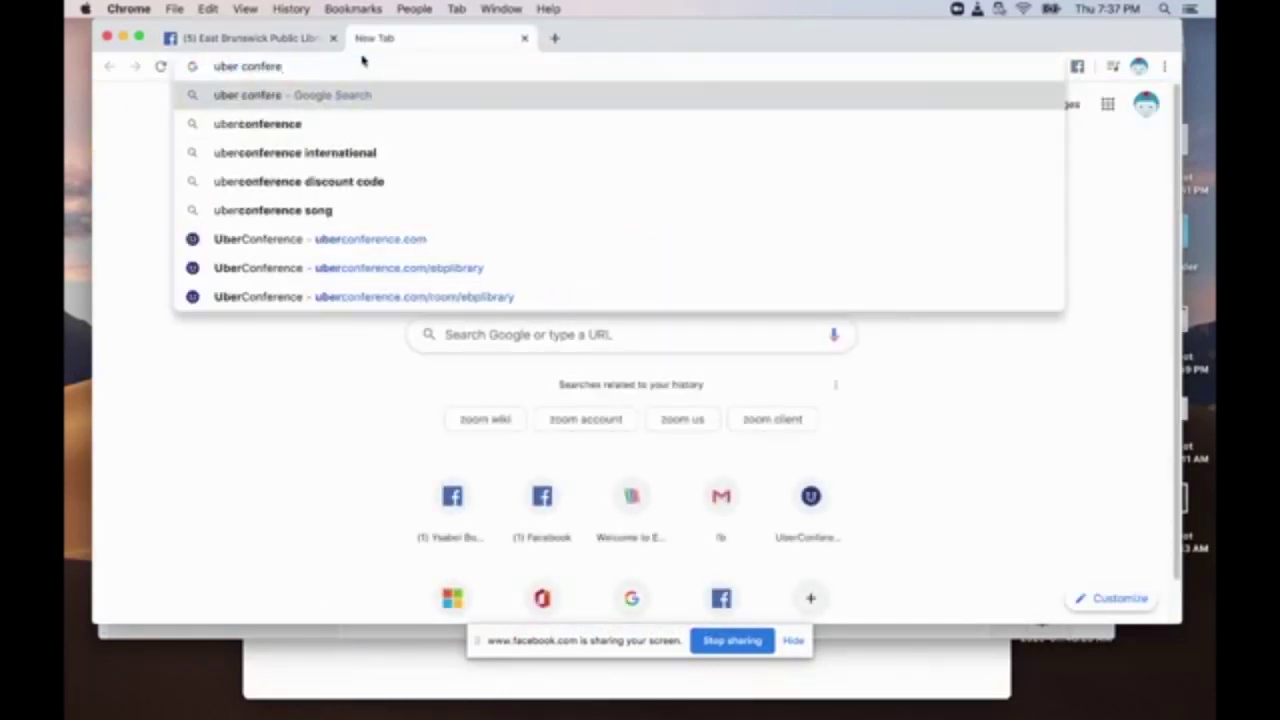
key(Return)
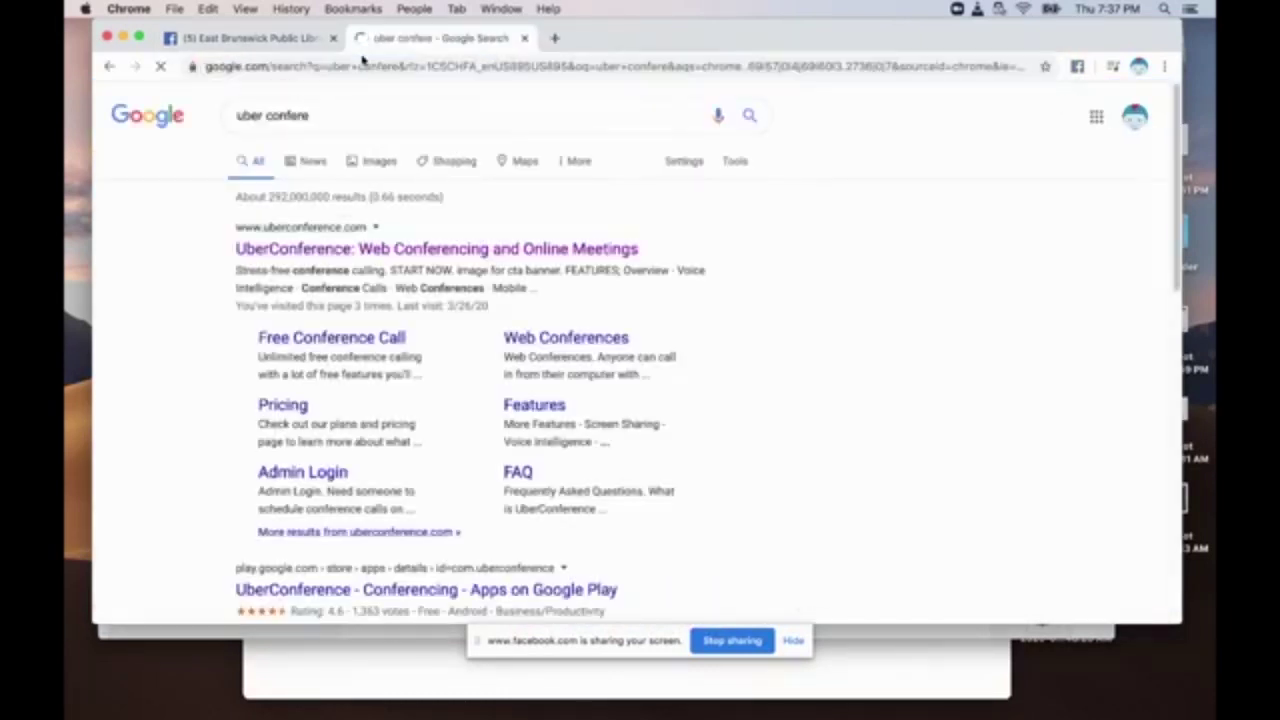
click(331, 252)
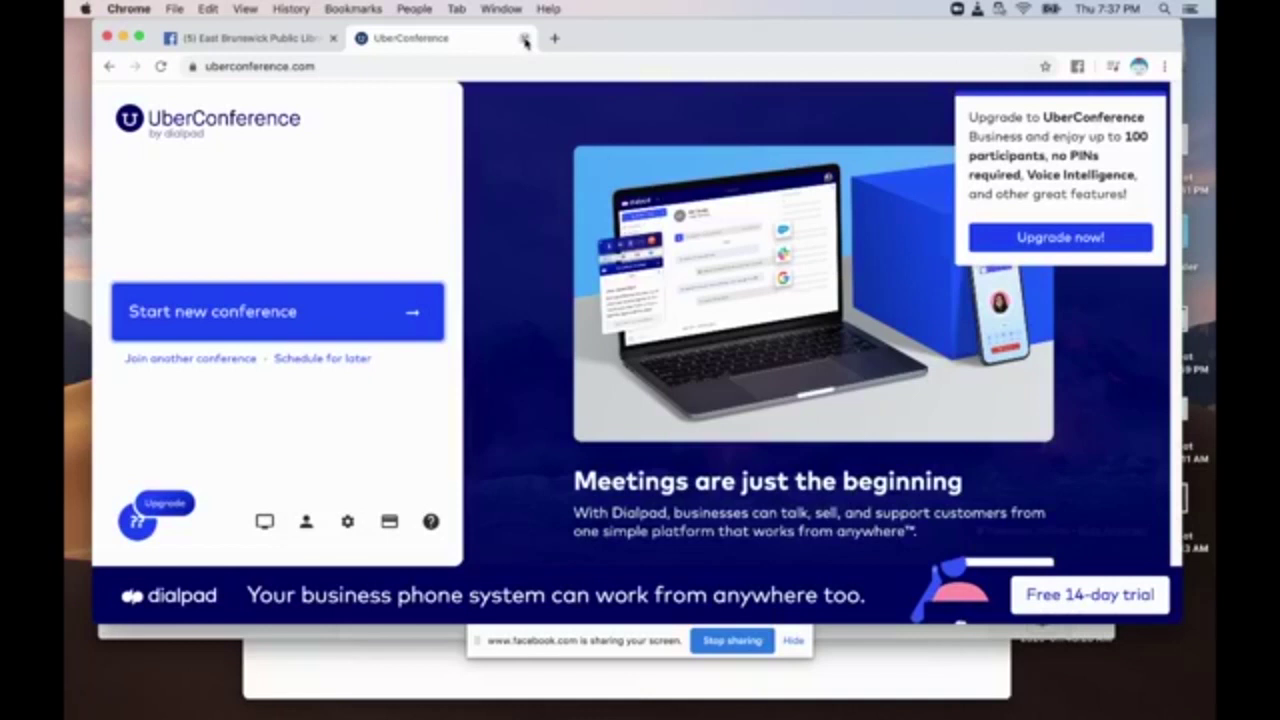
click(524, 39)
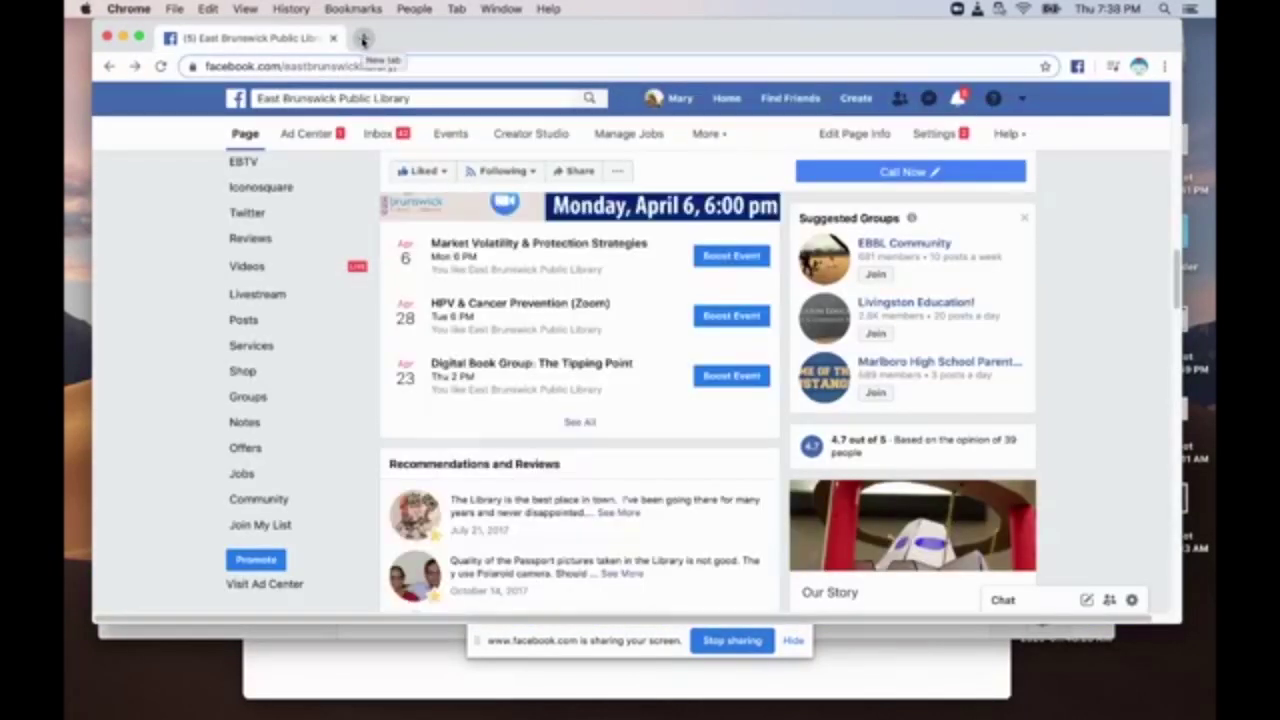
Open a new Google start-page tab next to the library's Facebook page tab.
click(363, 39)
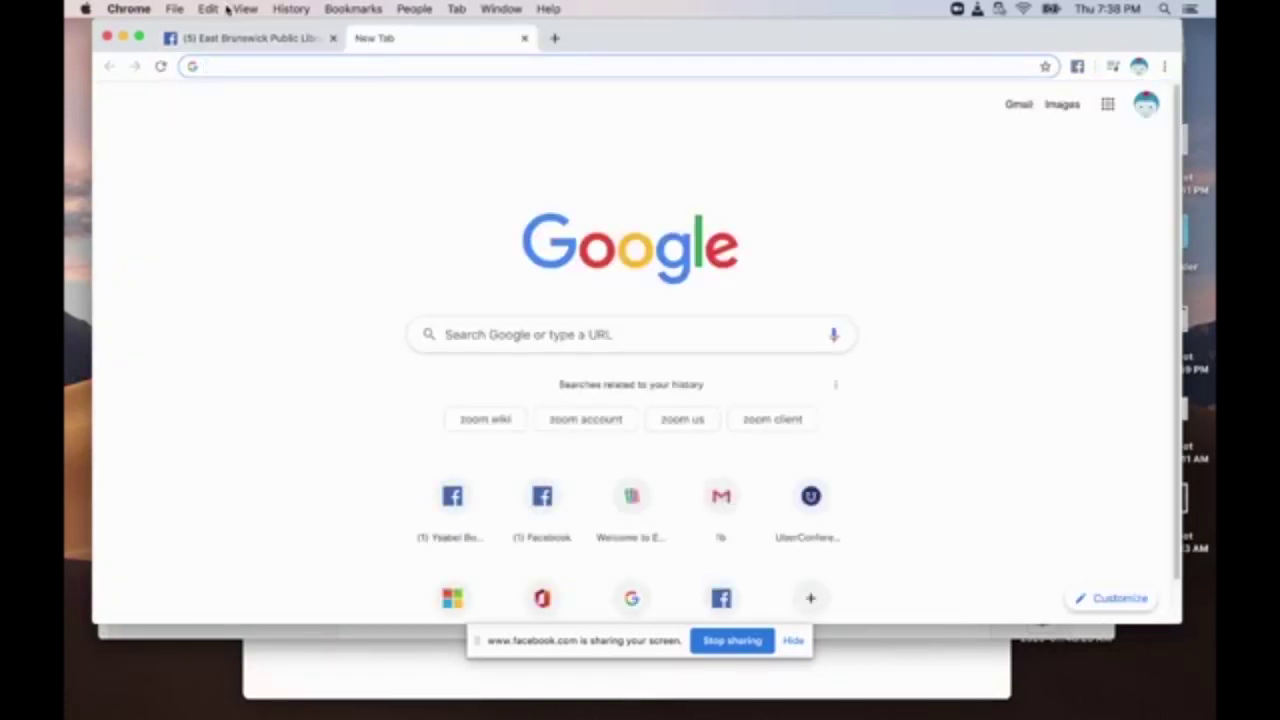
click(226, 38)
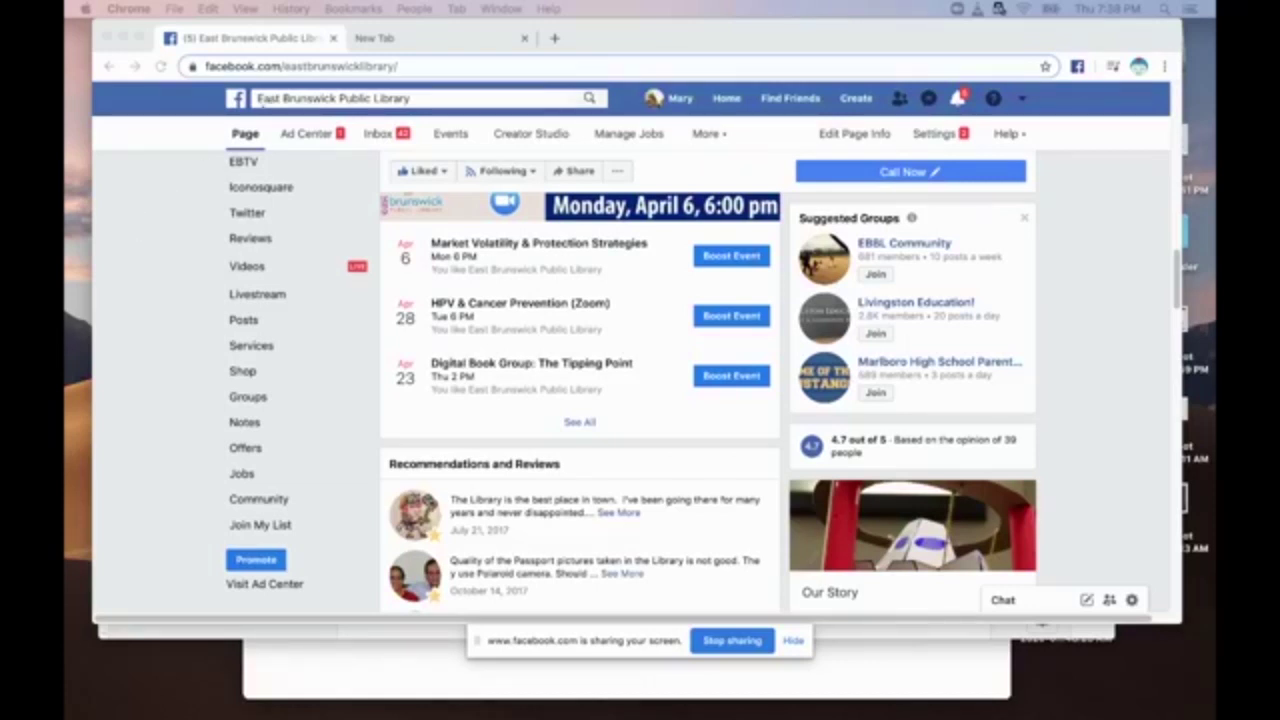
click(390, 38)
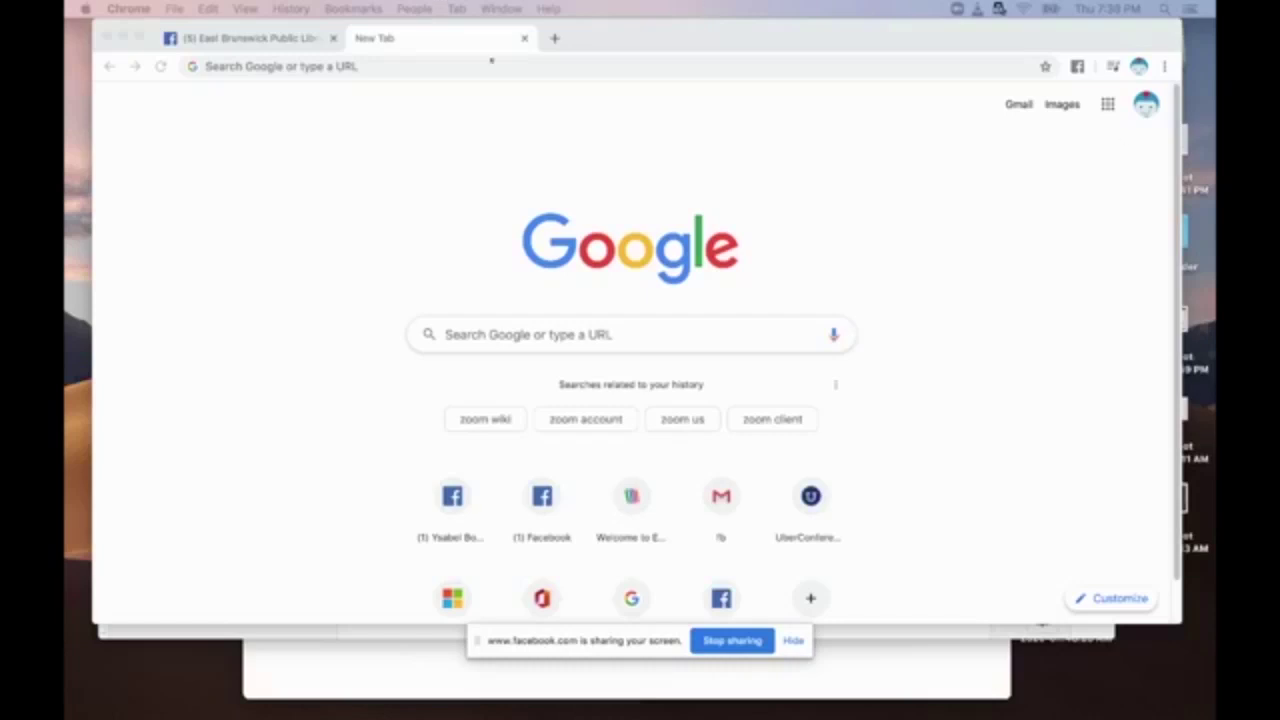
Run a Google search for 'skype' in the second tab.
click(480, 334)
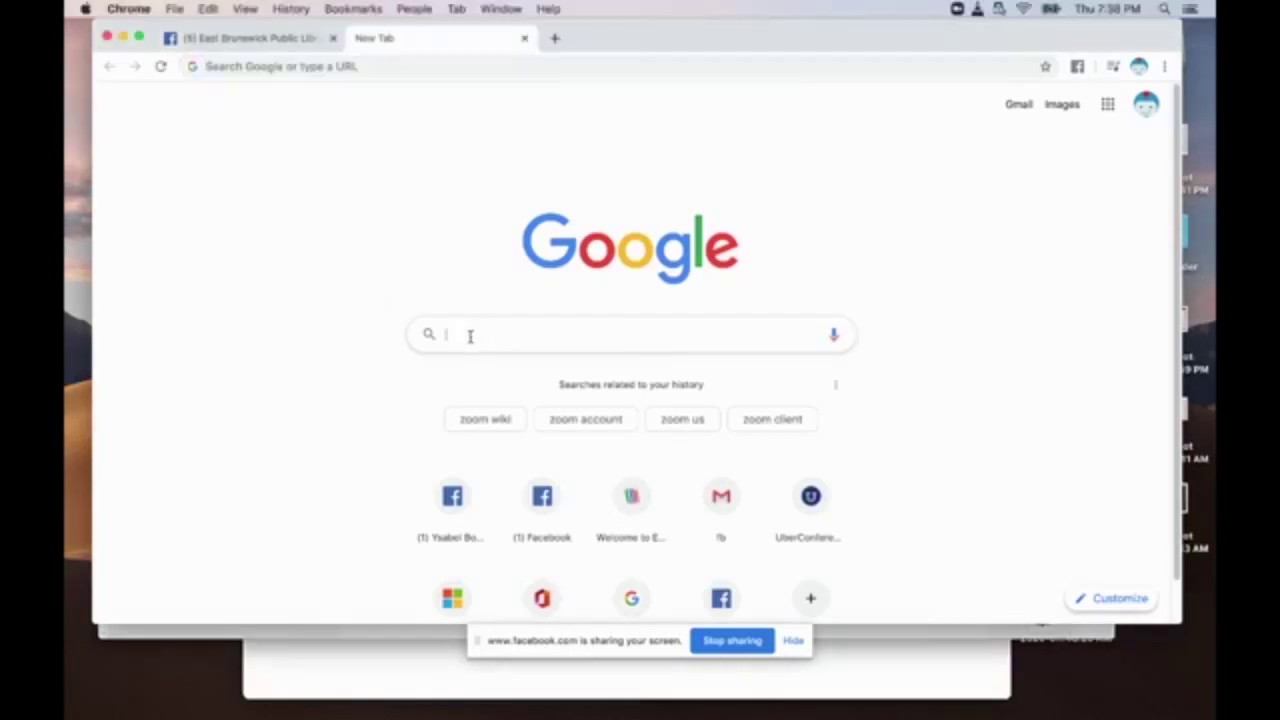
text(skype)
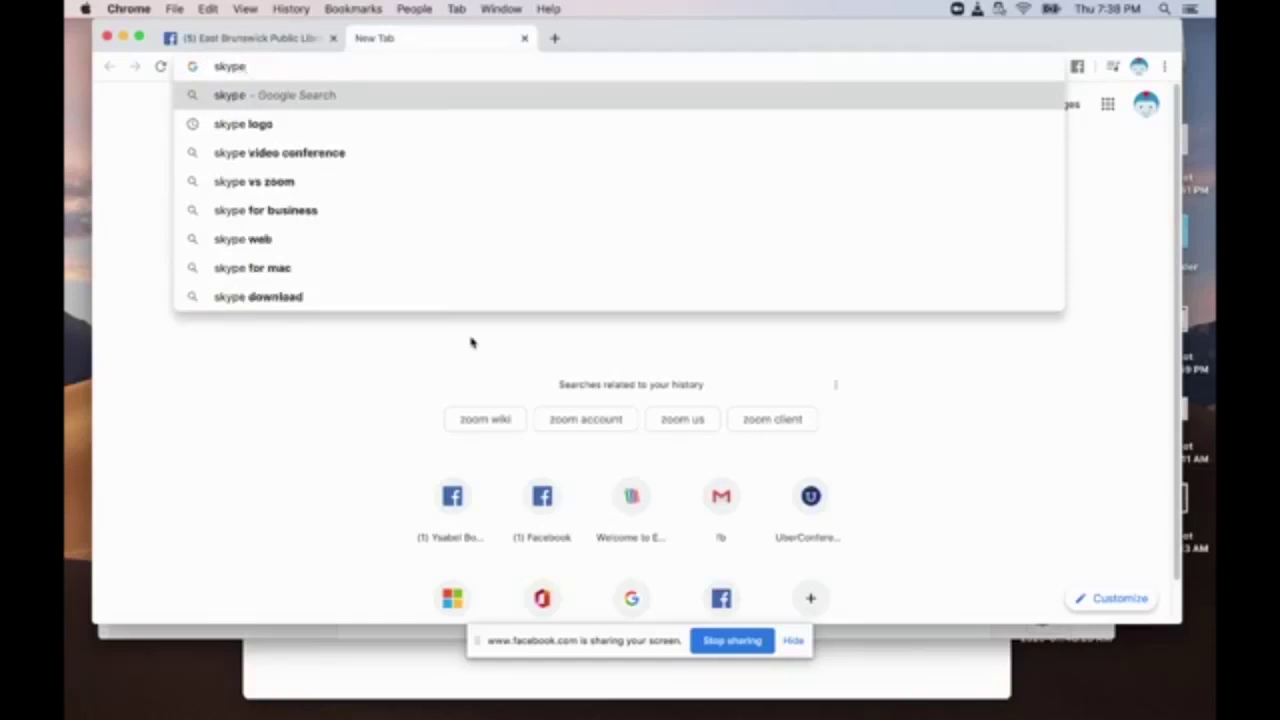
key(Return)
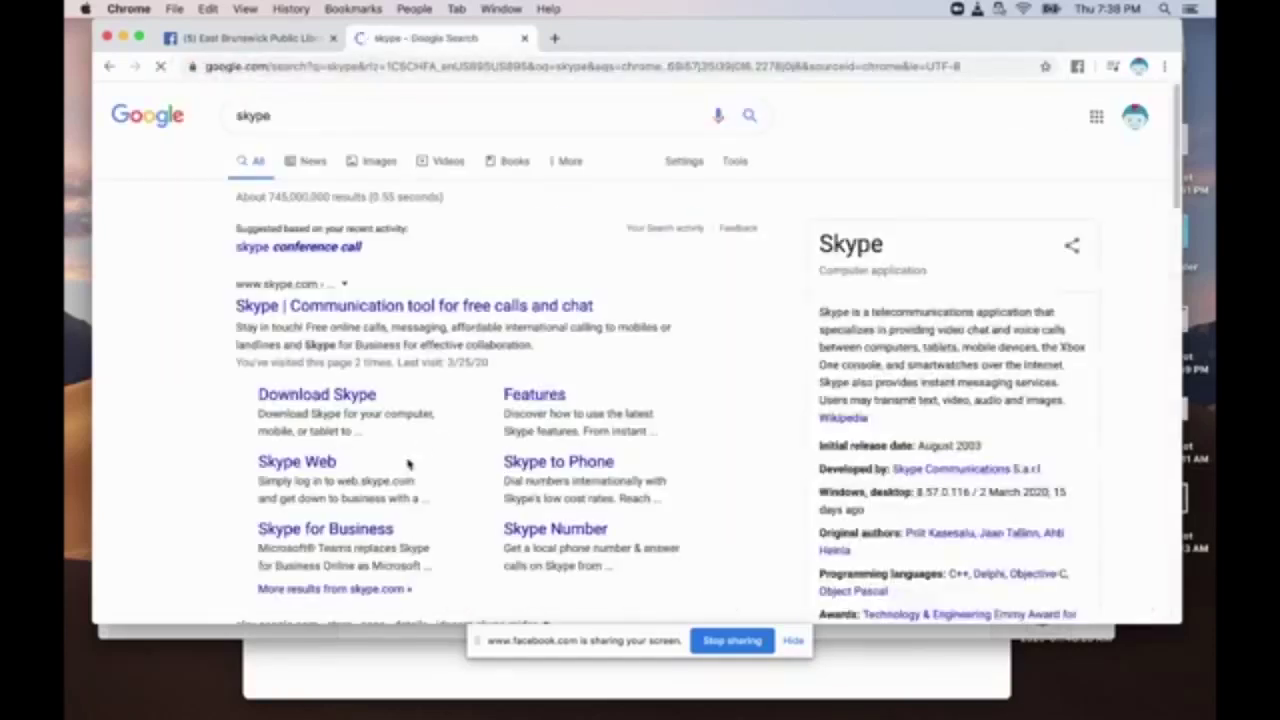
click(240, 38)
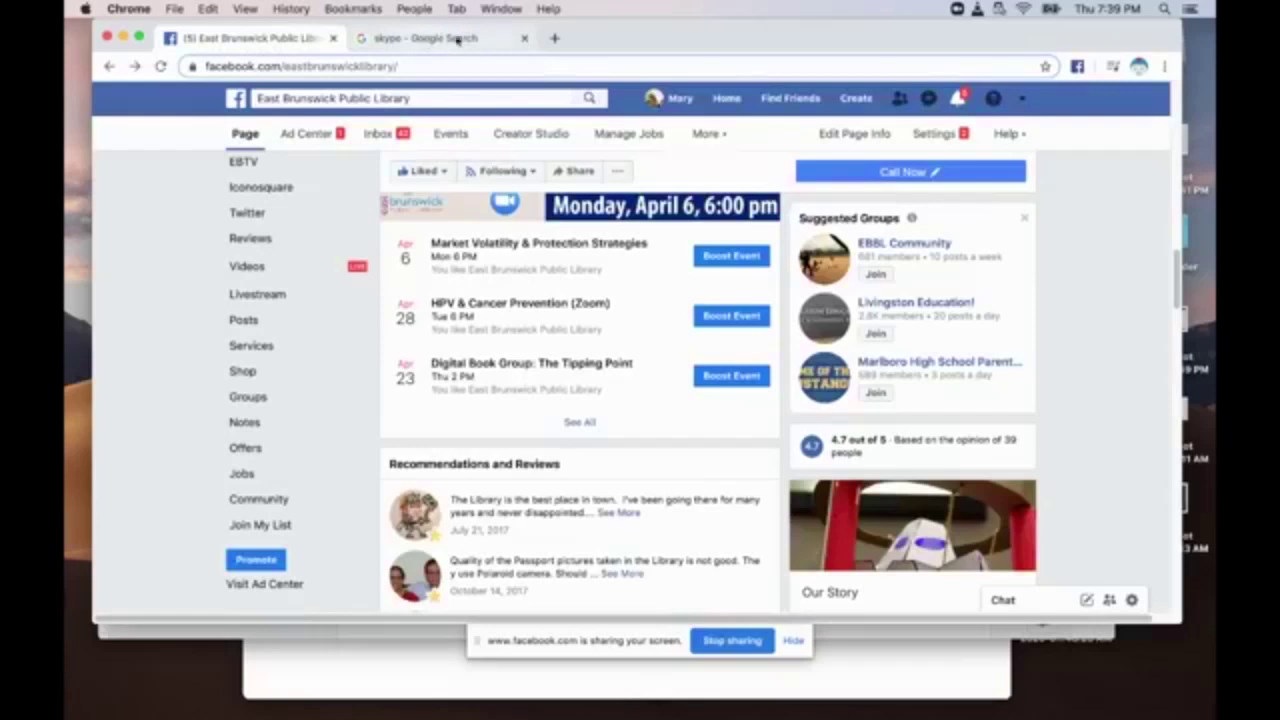
click(445, 40)
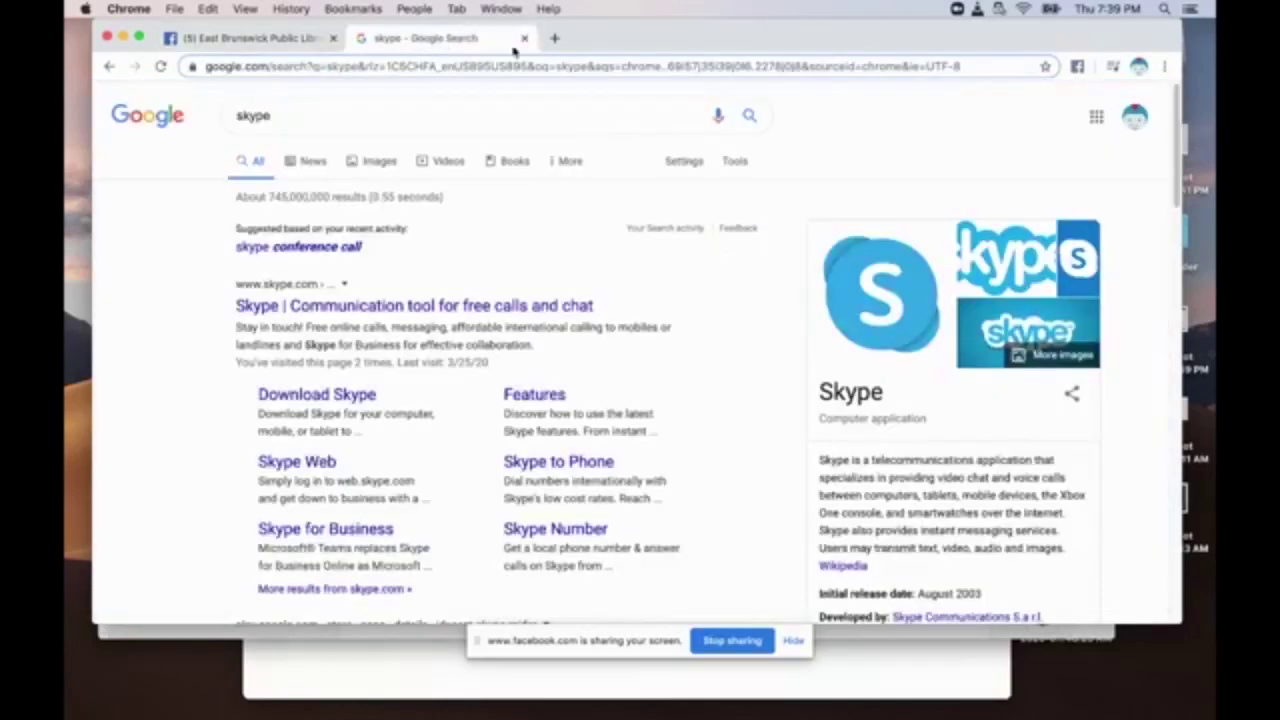
click(485, 70)
Search for the East Brunswick library and open the EBPL home page.
text(e)
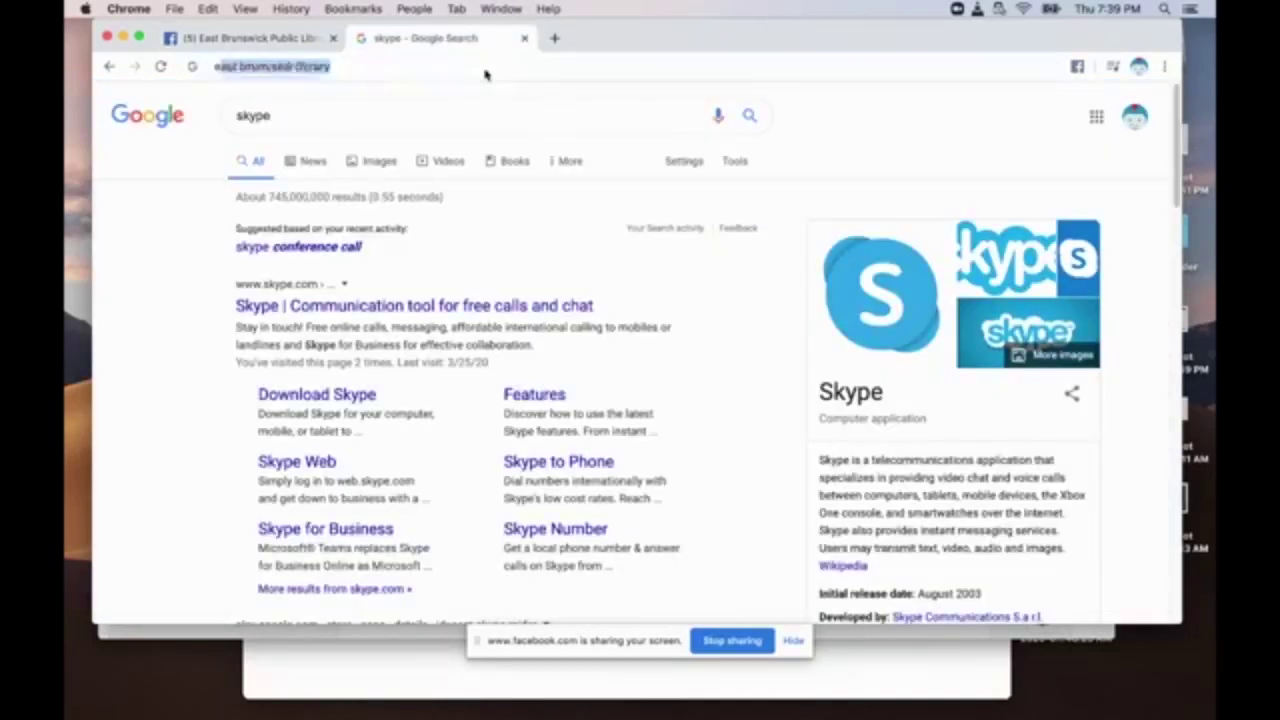
text(ast)
key(Return)
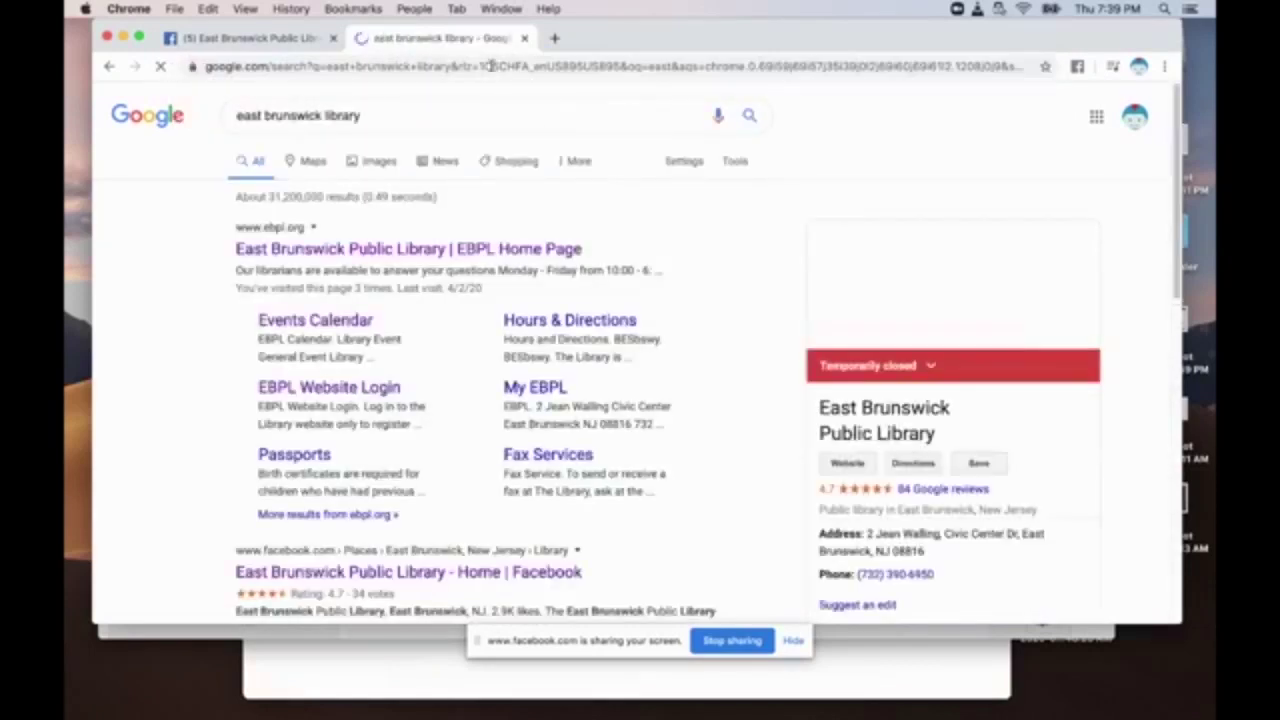
click(396, 251)
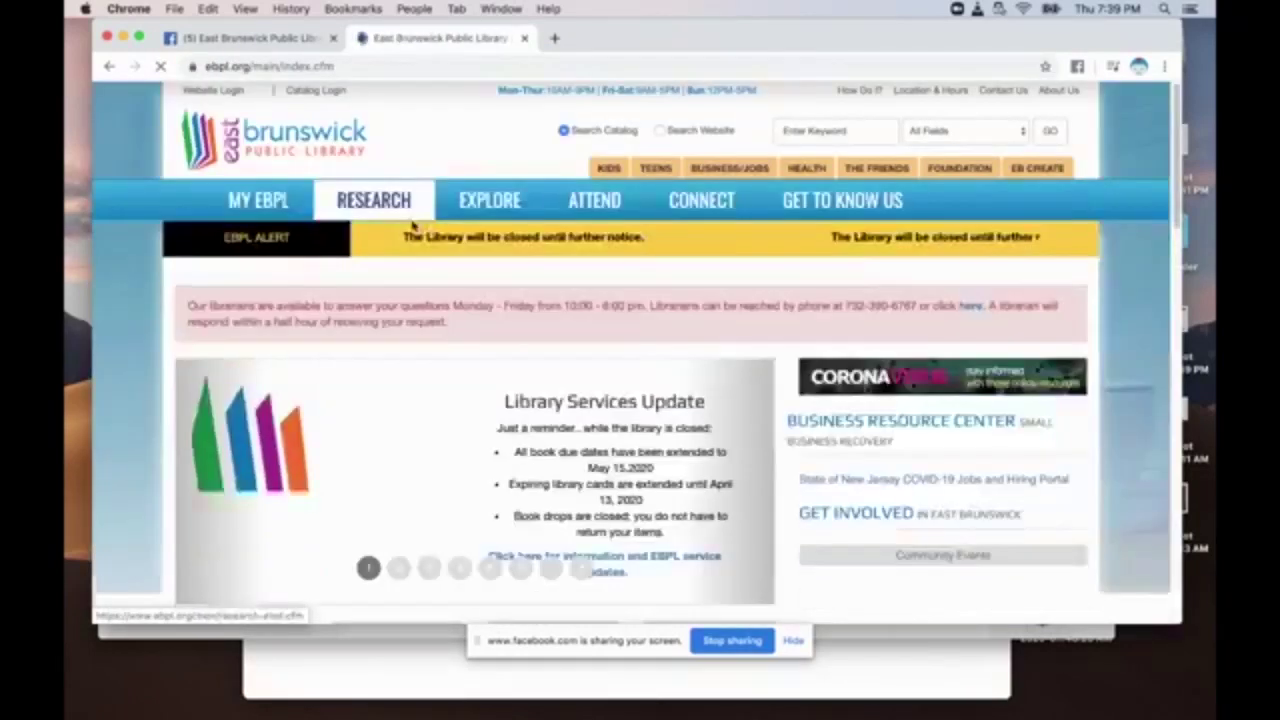
Go to EXPLORE > Training Classes and open the printable Remote Work Apps flyer.
mouse_move(400, 205)
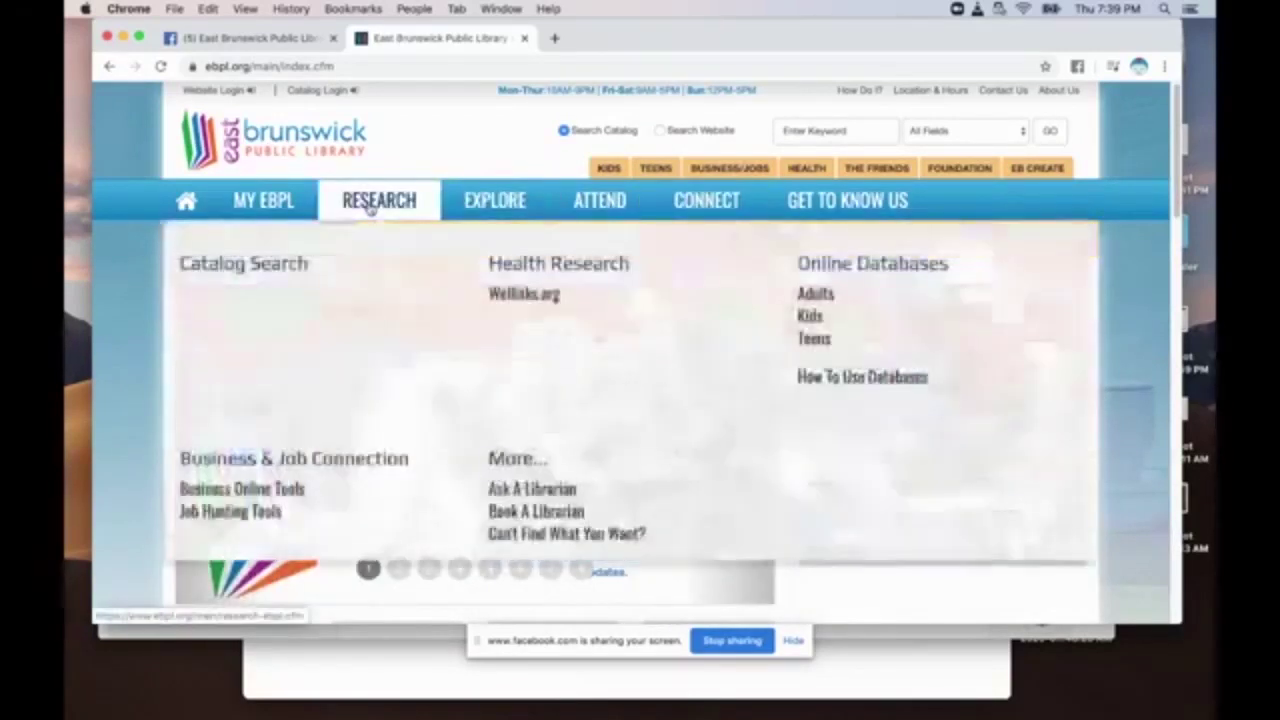
mouse_move(470, 198)
click(675, 292)
scroll(697, 345, down, 1)
scroll(697, 345, down, 2)
scroll(820, 297, down, 1)
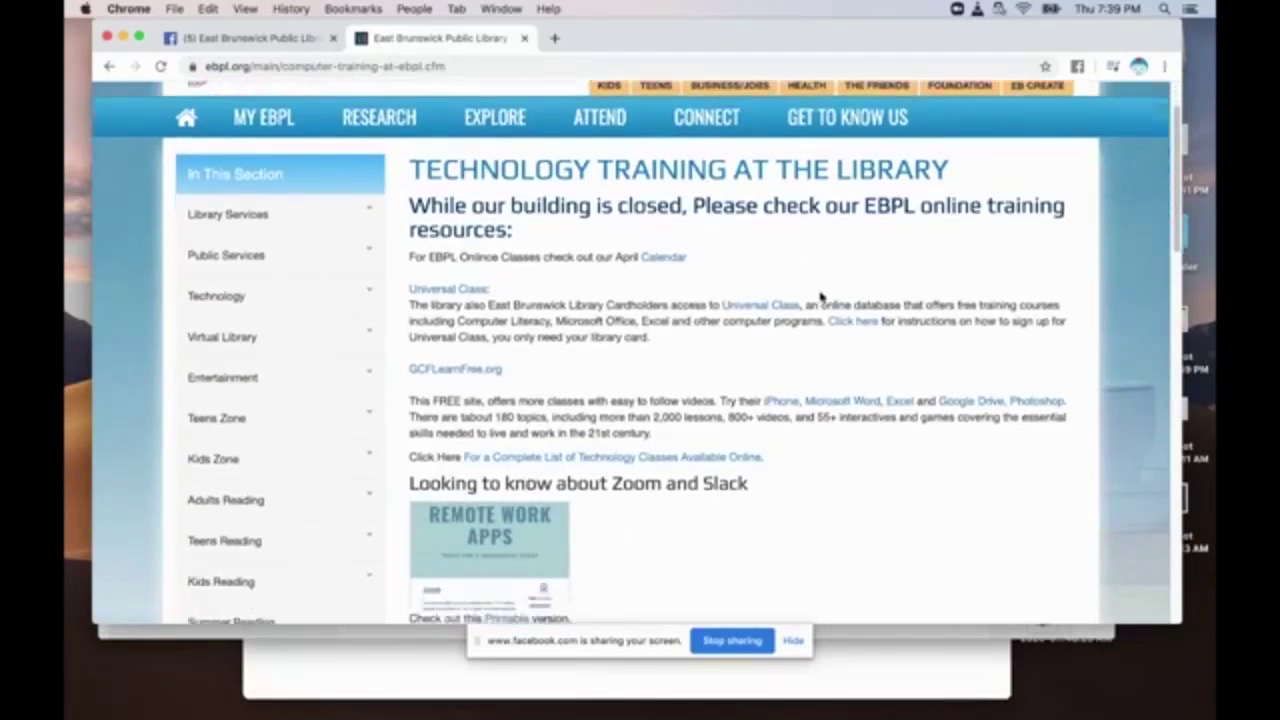
scroll(820, 297, down, 4)
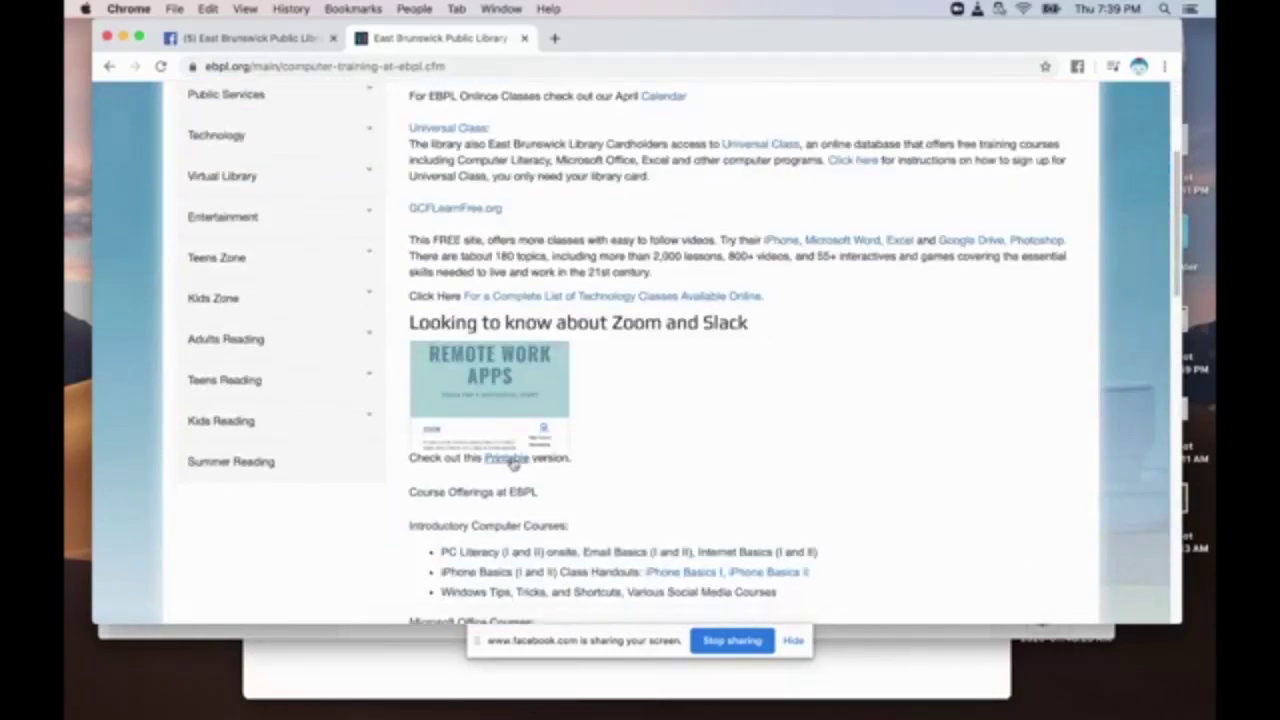
click(510, 459)
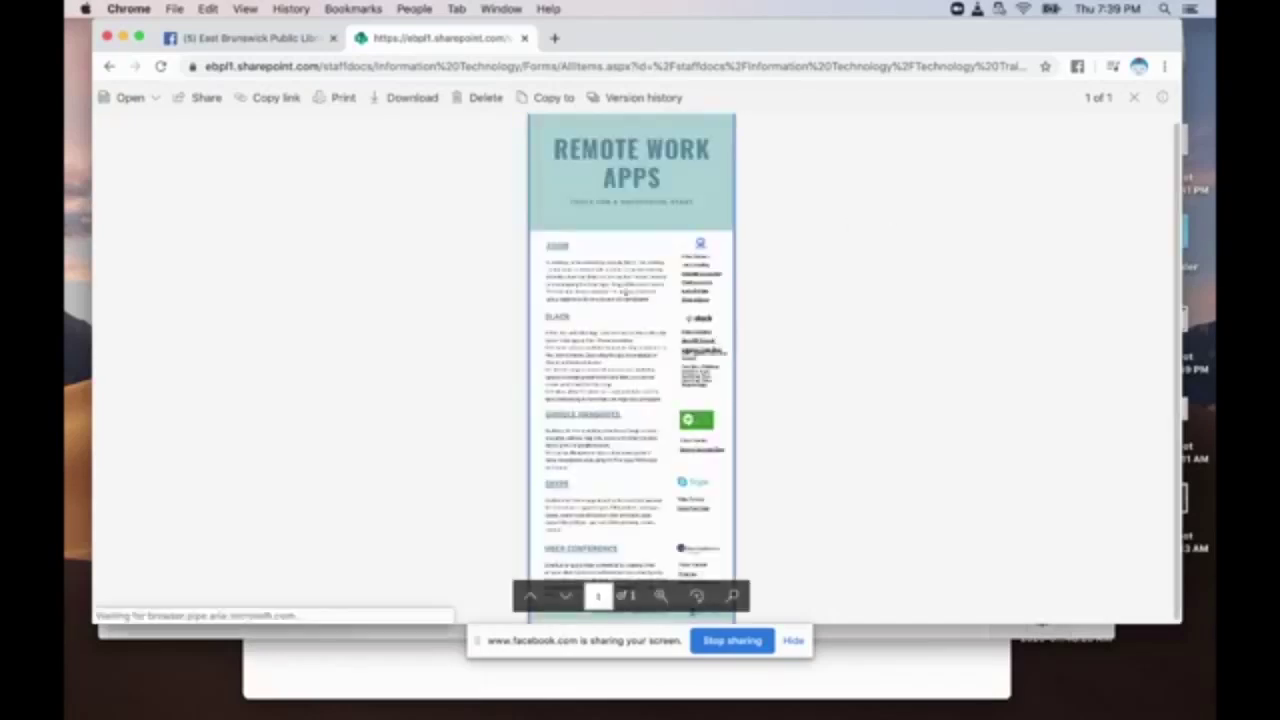
Set the flyer's zoom level to 100%.
click(660, 596)
click(660, 596)
click(660, 596)
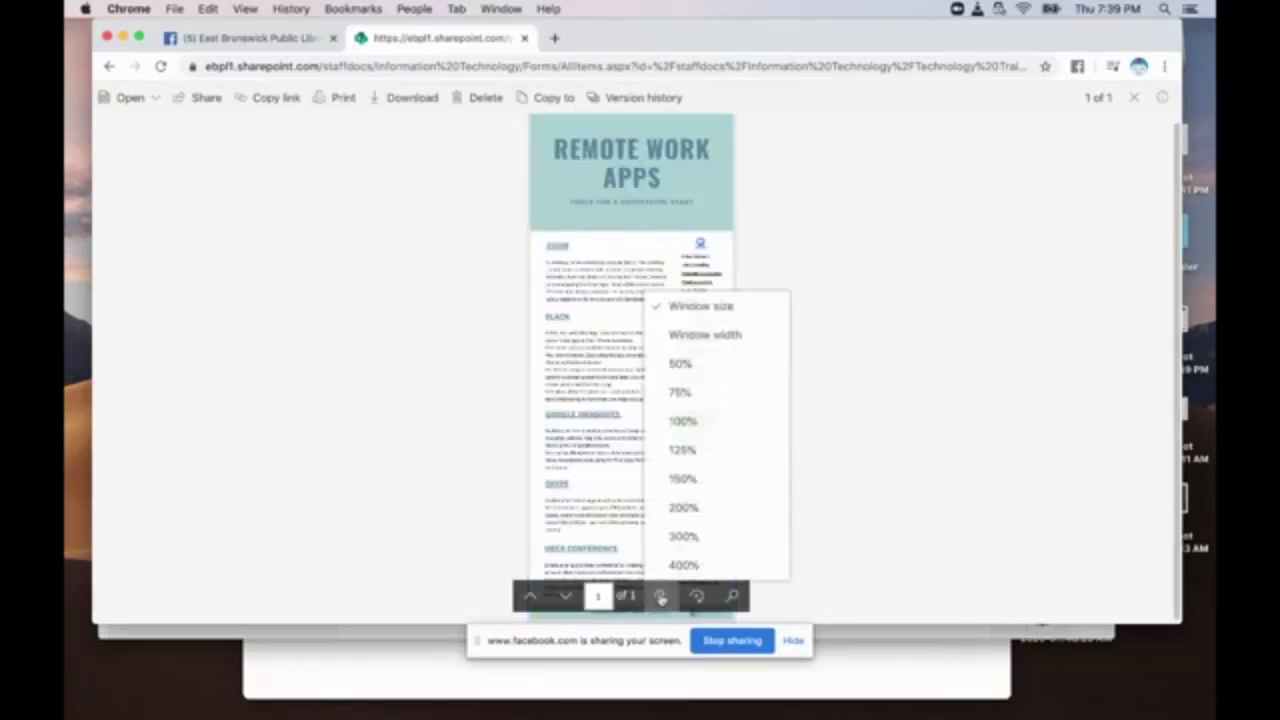
click(683, 421)
Scroll through the flyer's Zoom, Slack, Google Hangouts, Skype and Uber Conference sections.
scroll(645, 384, down, 3)
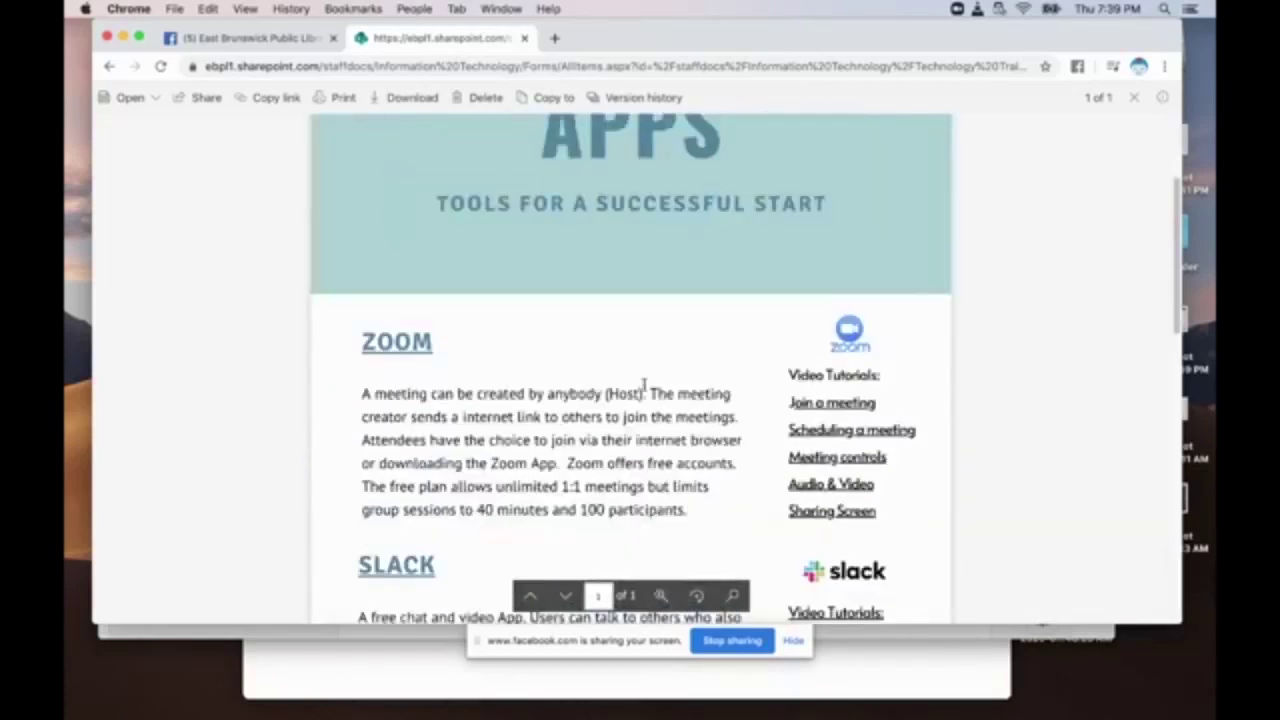
scroll(645, 384, down, 10)
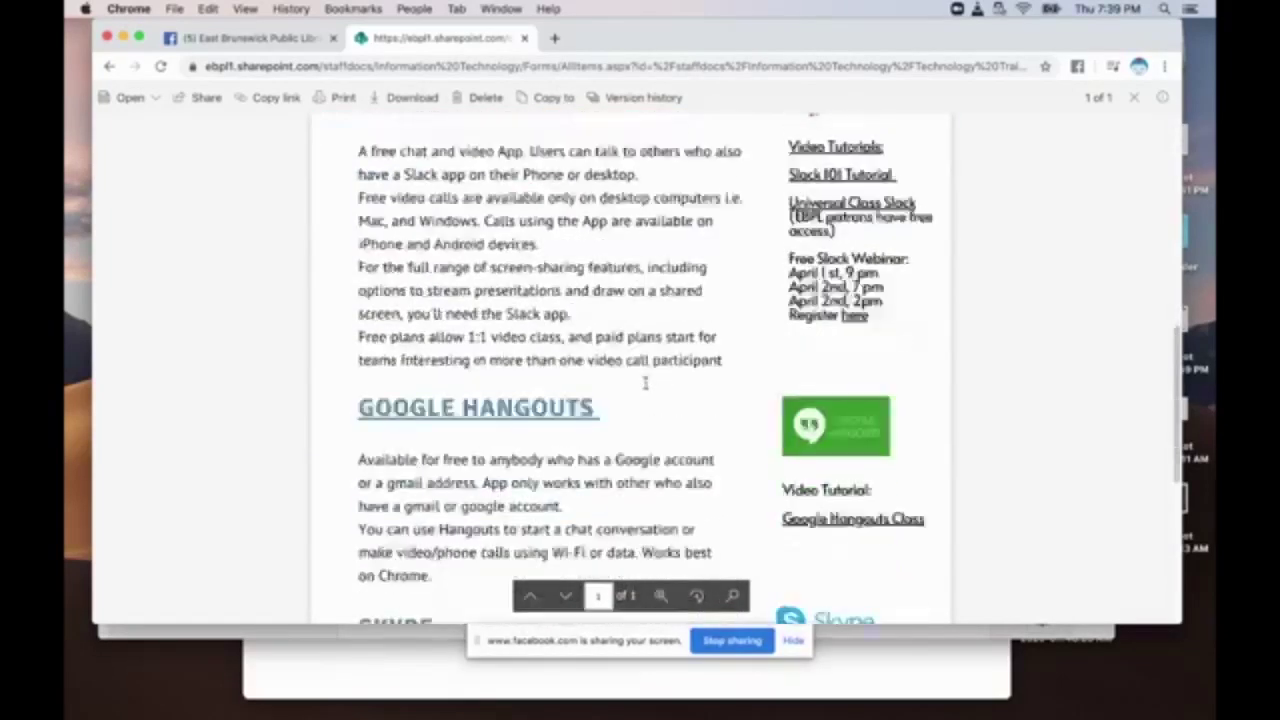
scroll(645, 384, down, 8)
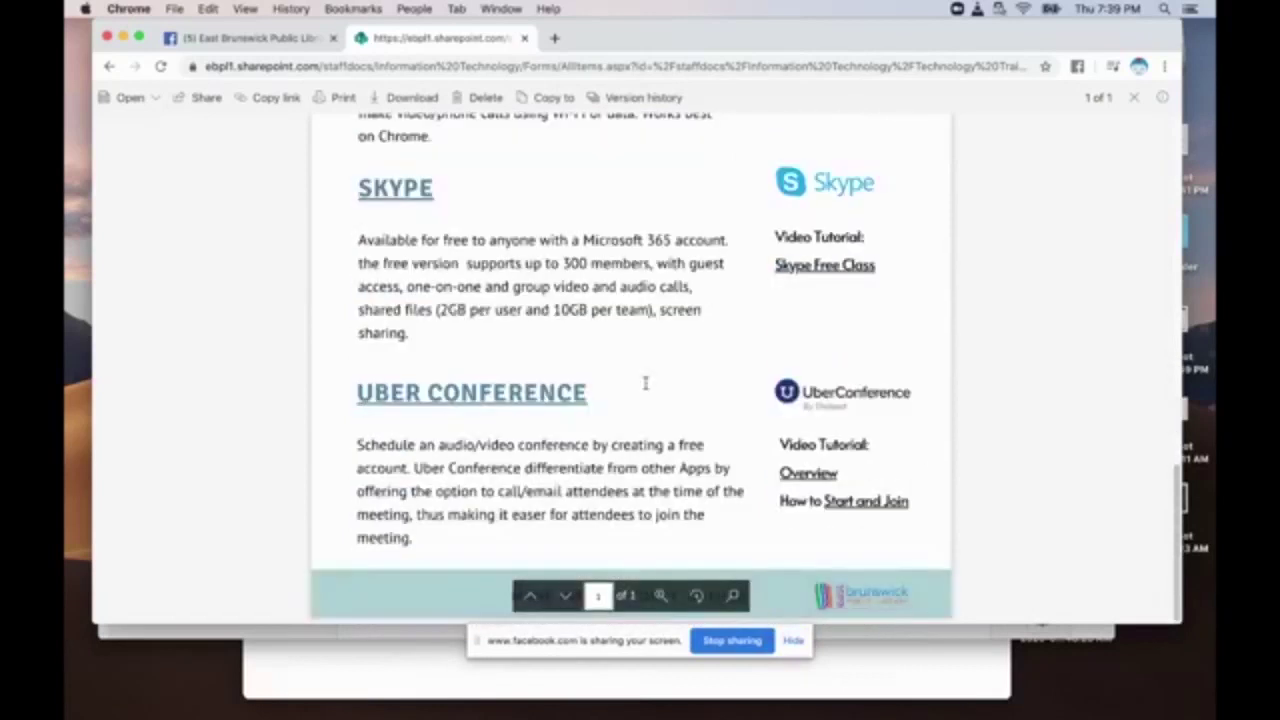
scroll(646, 389, up, 15)
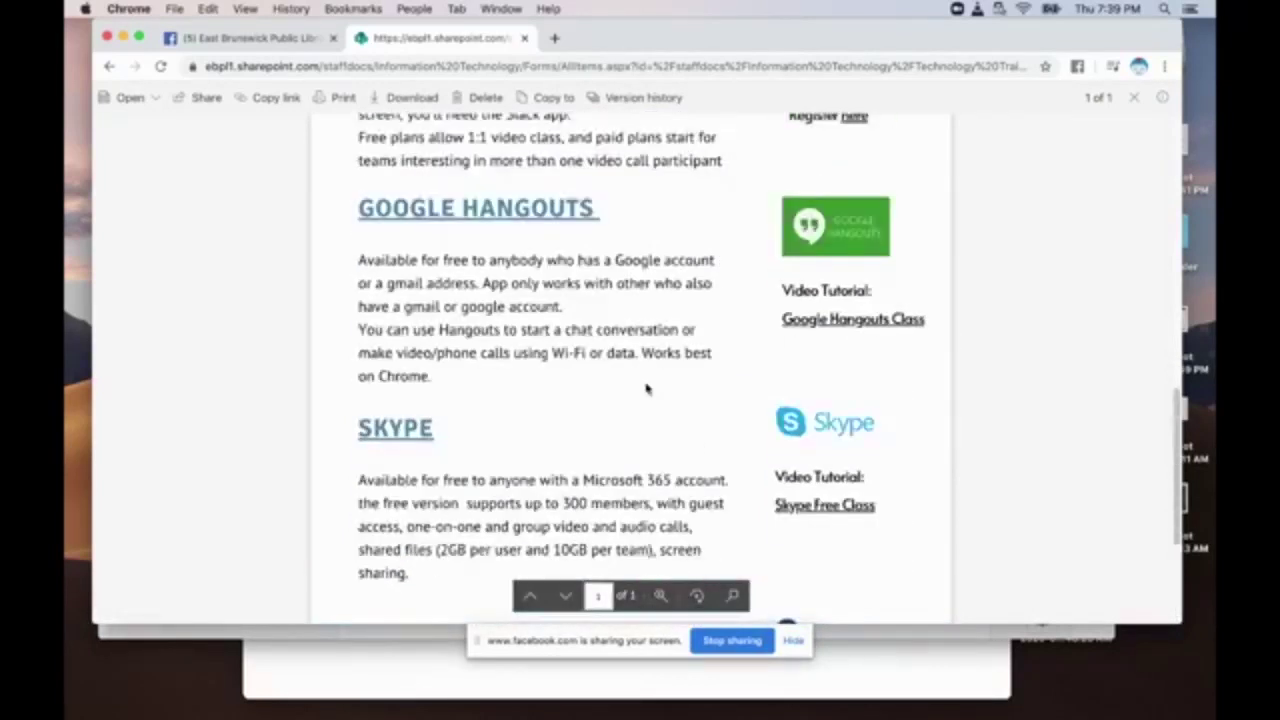
scroll(646, 389, up, 6)
scroll(646, 389, down, 10)
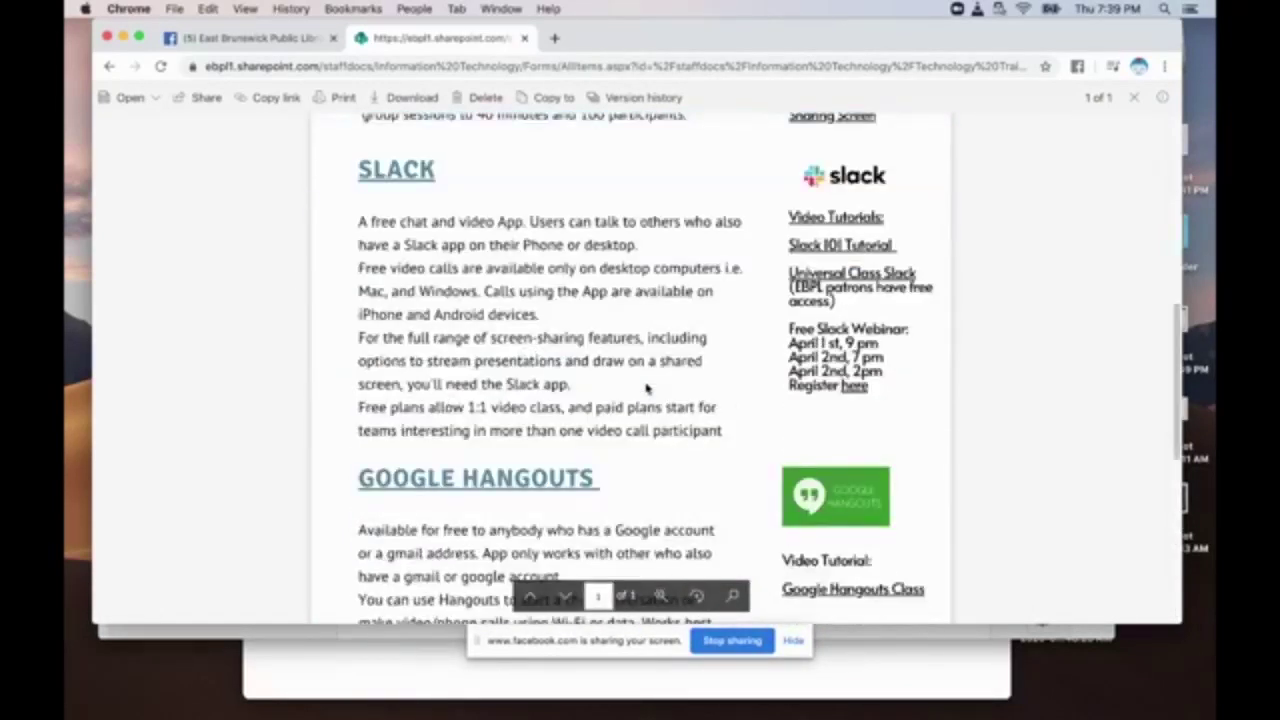
scroll(646, 389, up, 10)
scroll(646, 389, down, 16)
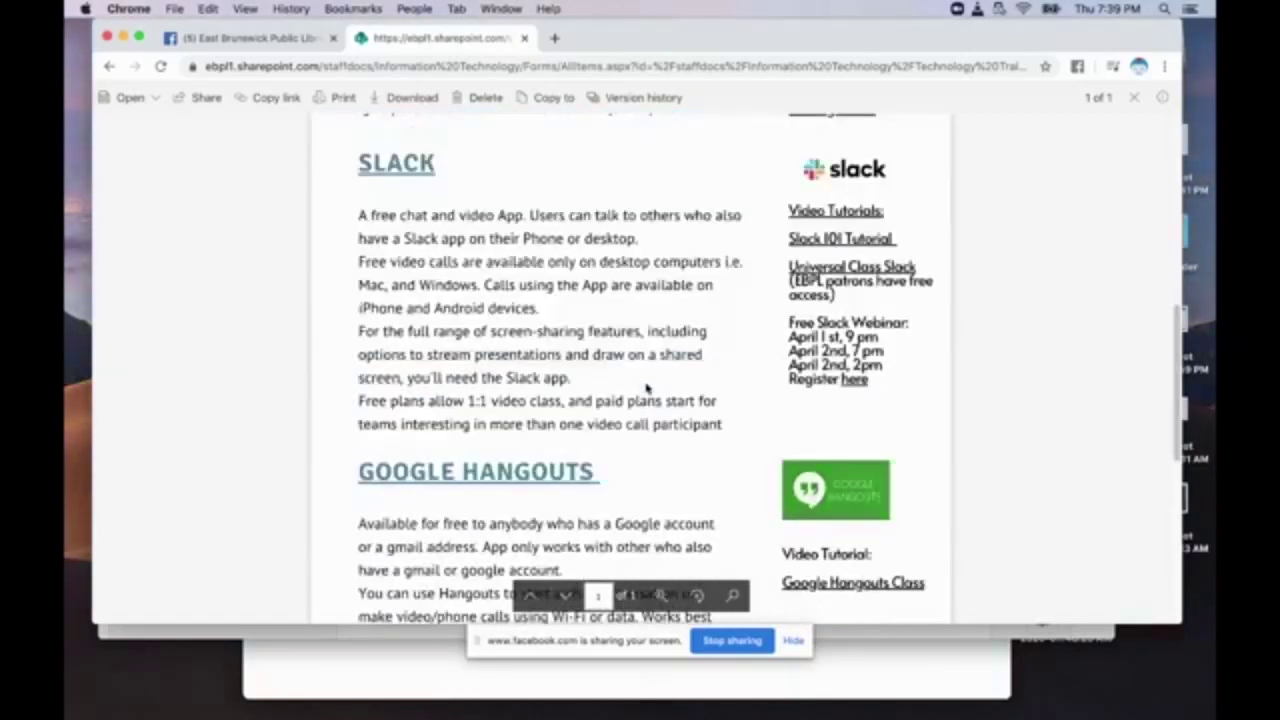
scroll(646, 389, down, 5)
scroll(646, 389, up, 20)
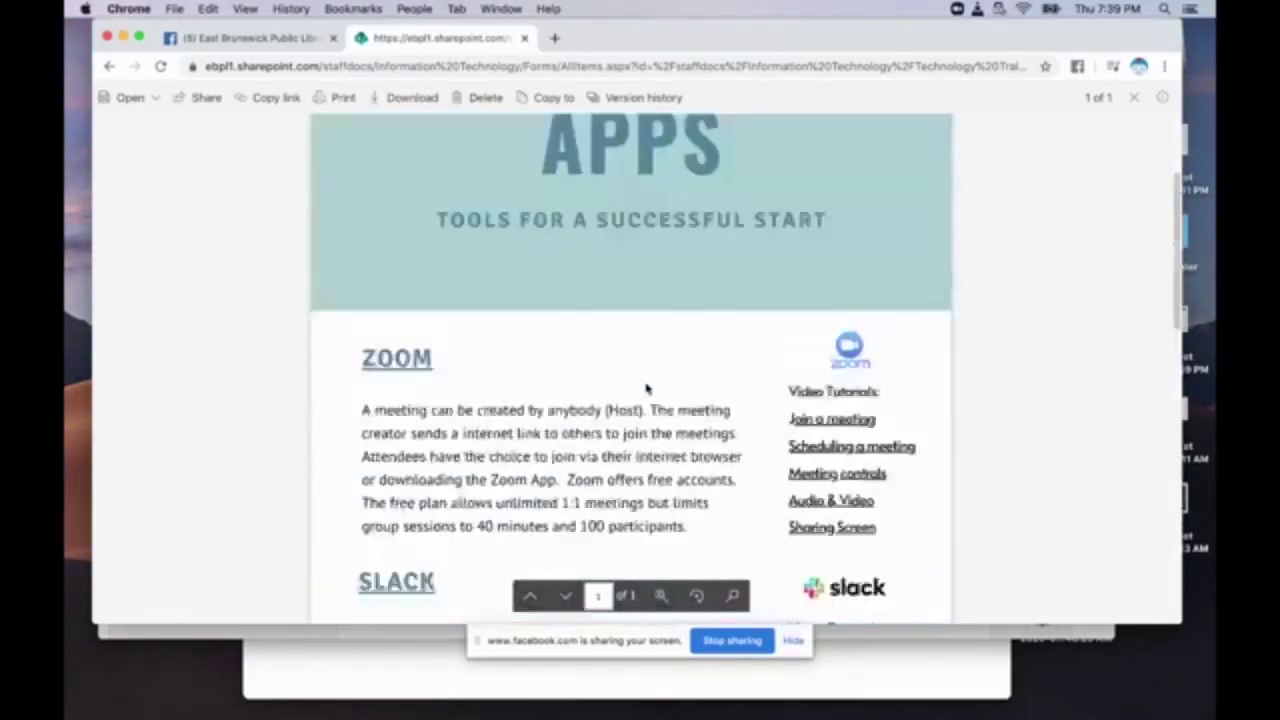
Go back to the library's computer training page.
click(110, 66)
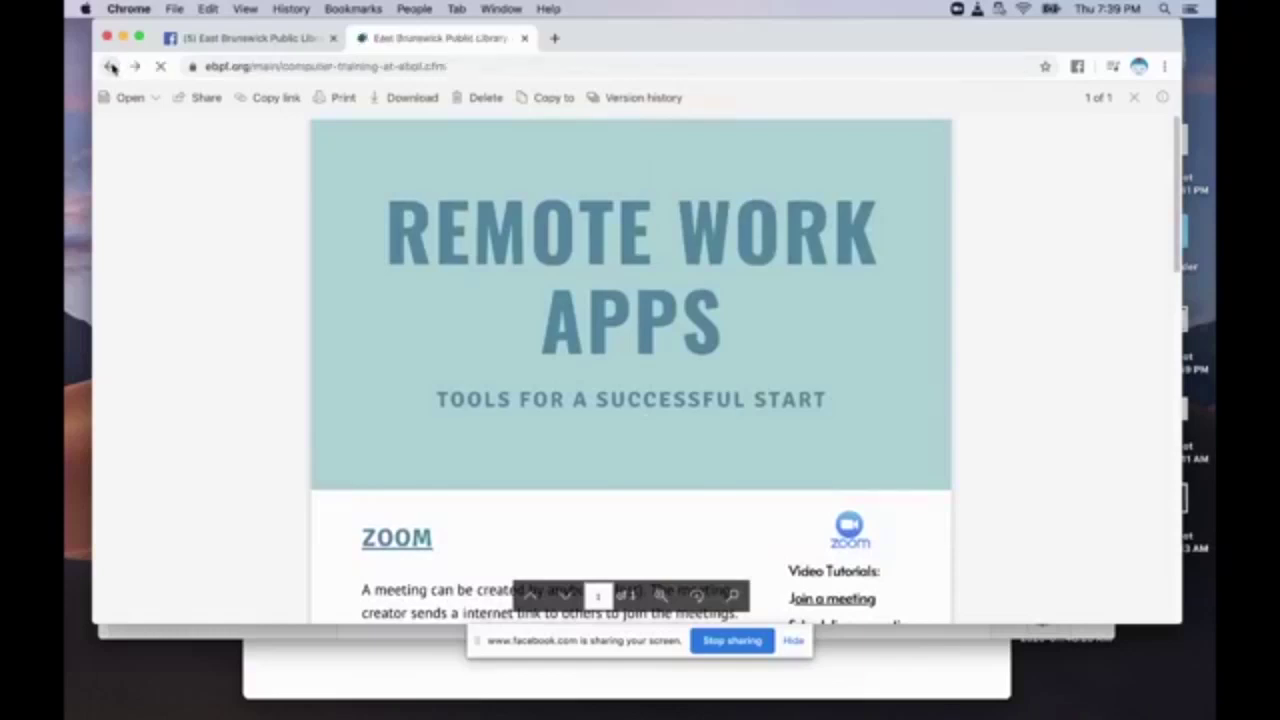
scroll(683, 178, down, 10)
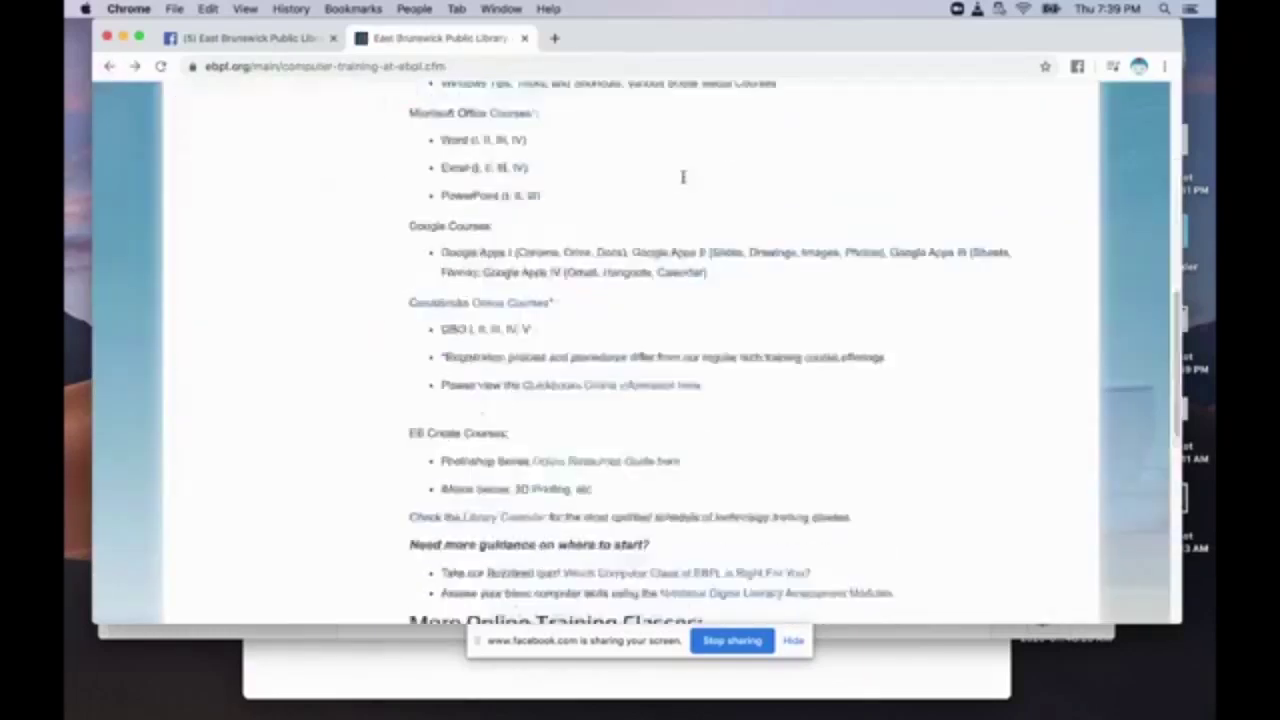
scroll(683, 178, down, 5)
scroll(680, 180, up, 20)
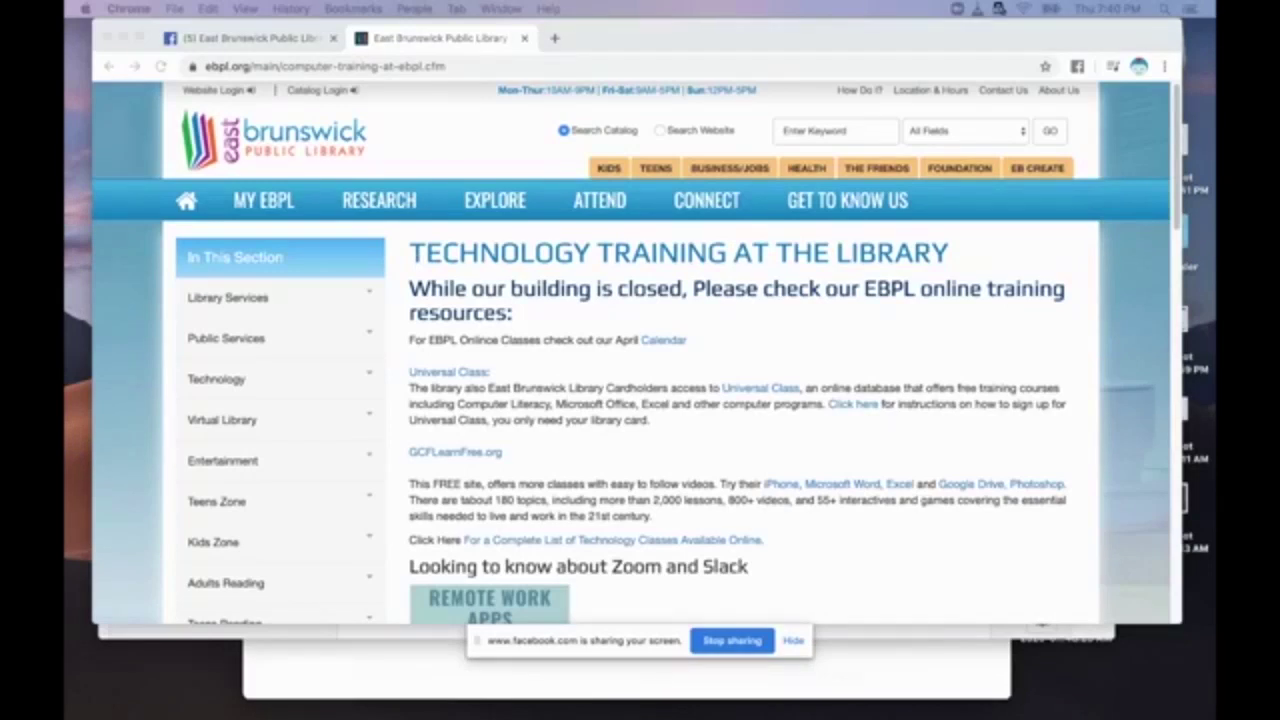
From the library home page, open the April 2020 Library Events Calendar.
click(186, 200)
click(186, 200)
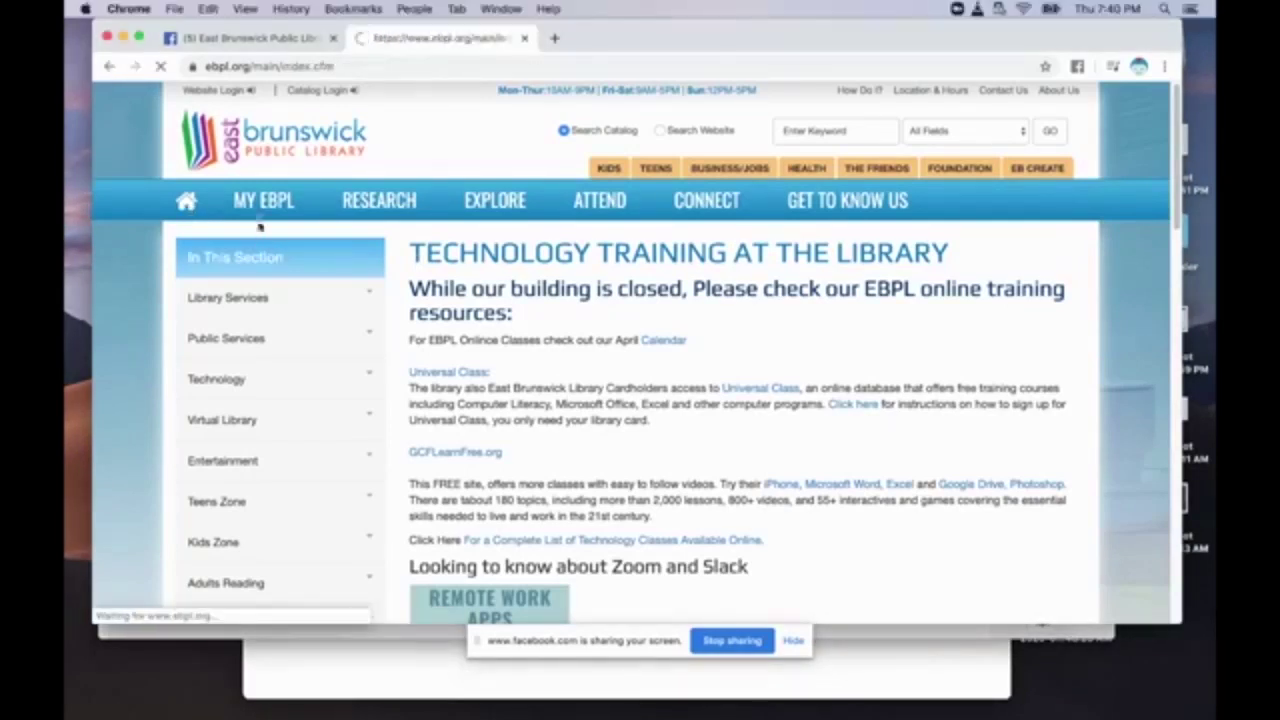
scroll(1176, 184, down, 5)
click(552, 395)
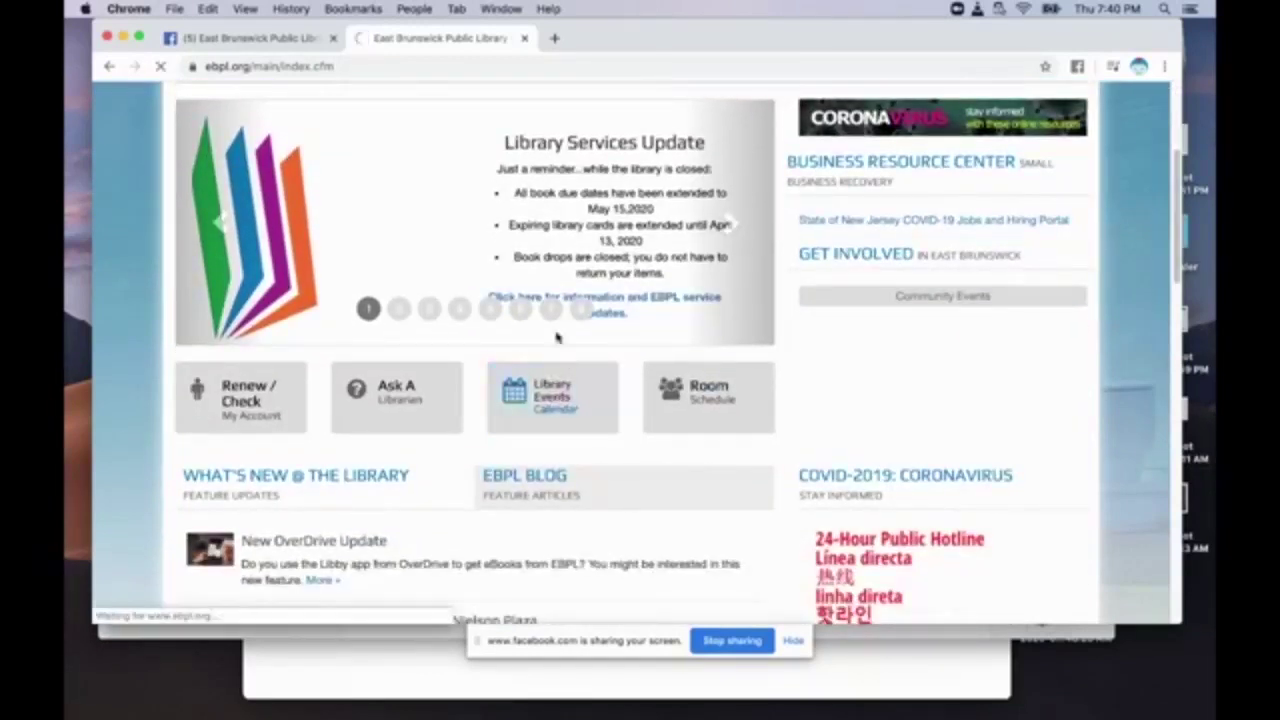
scroll(1178, 200, down, 4)
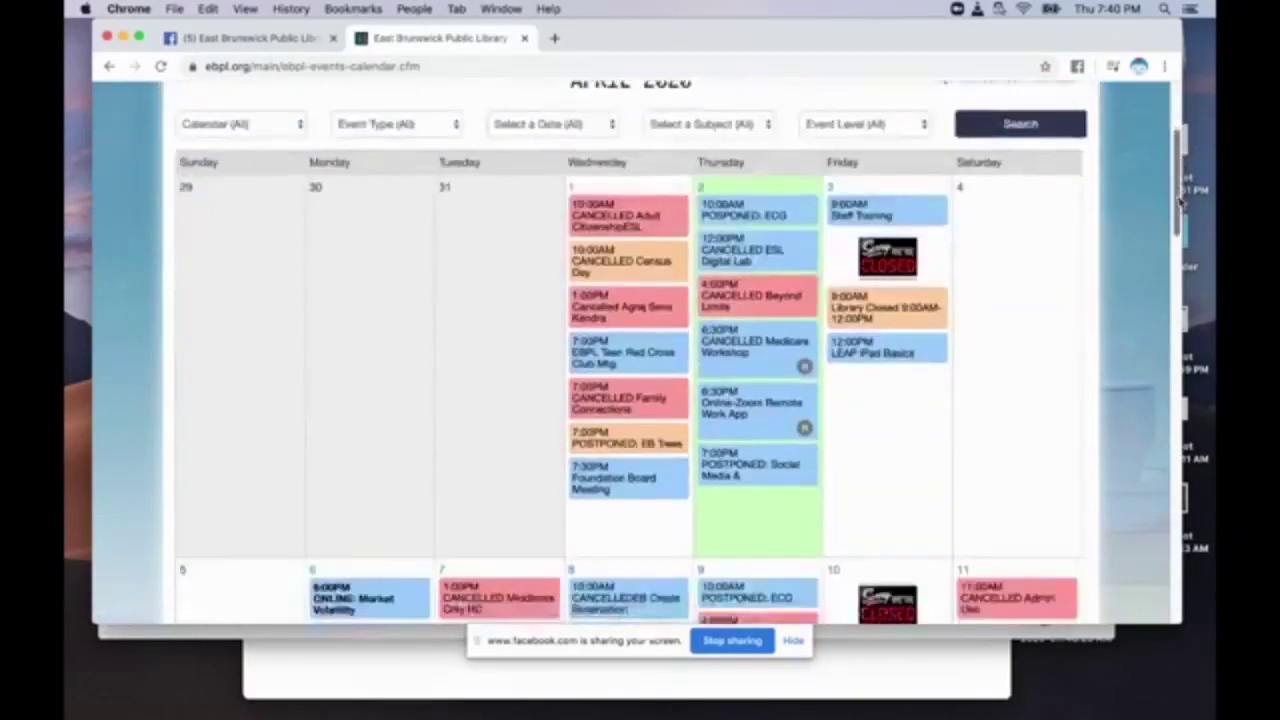
scroll(1178, 200, down, 5)
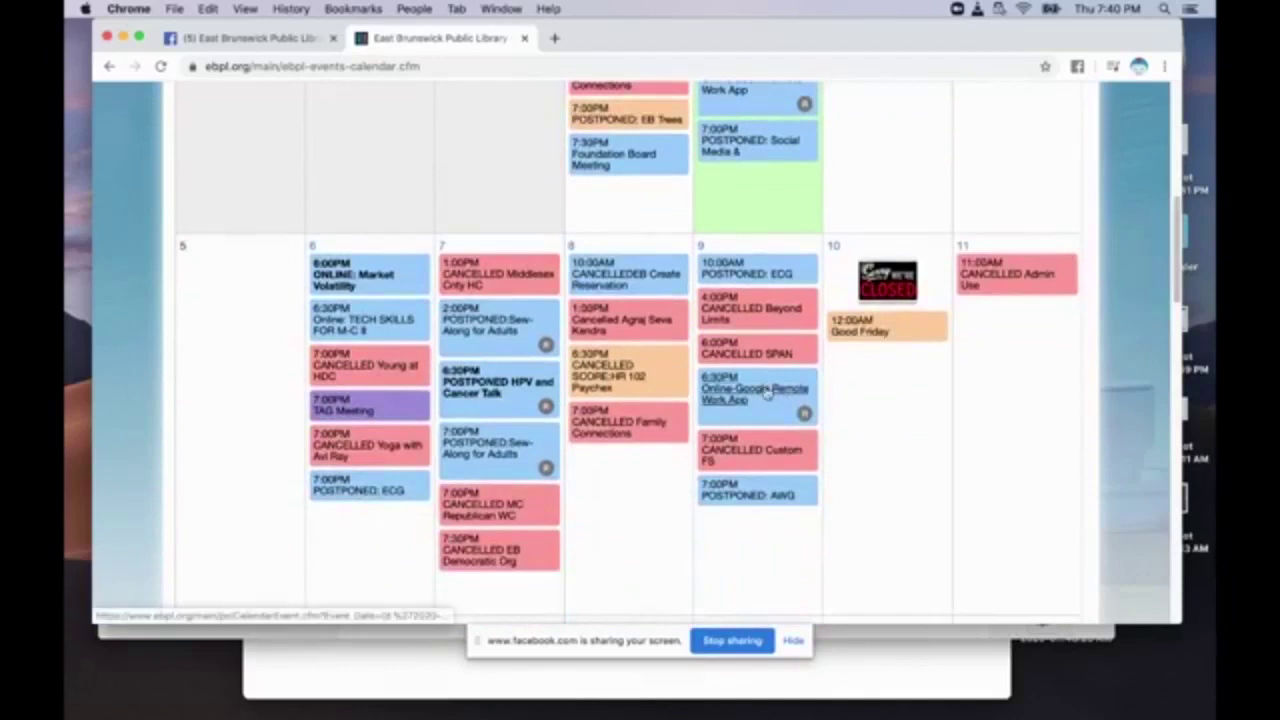
Open the 6:30PM Online-Google Remote Work App event on 04/09/2020 and read its details.
click(766, 392)
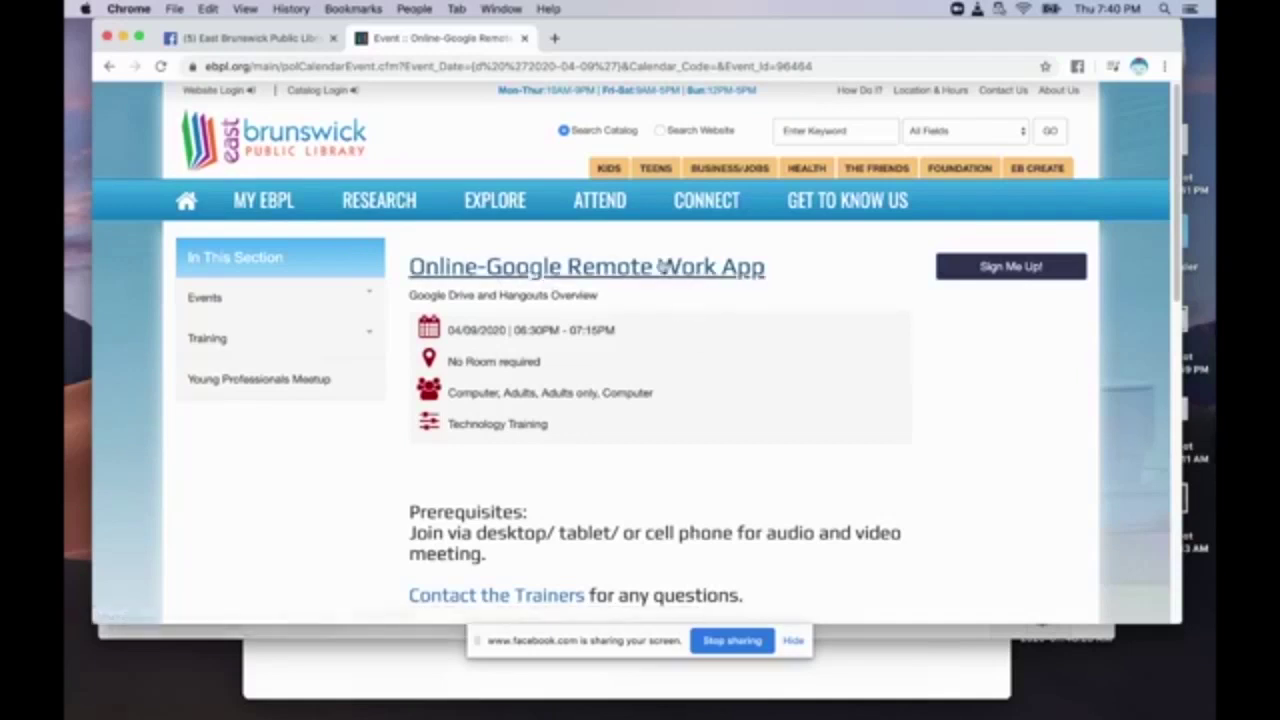
drag(1176, 287, 1176, 345)
scroll(1176, 345, up, 2)
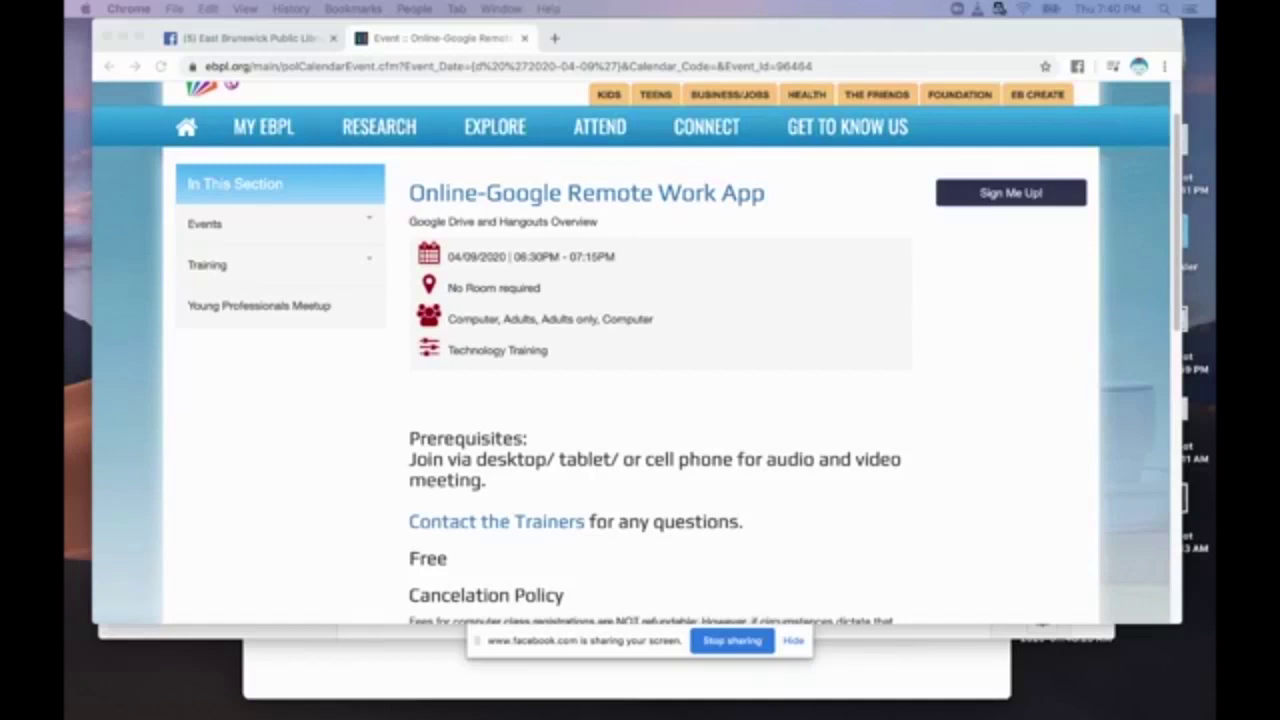
scroll(745, 398, down, 10)
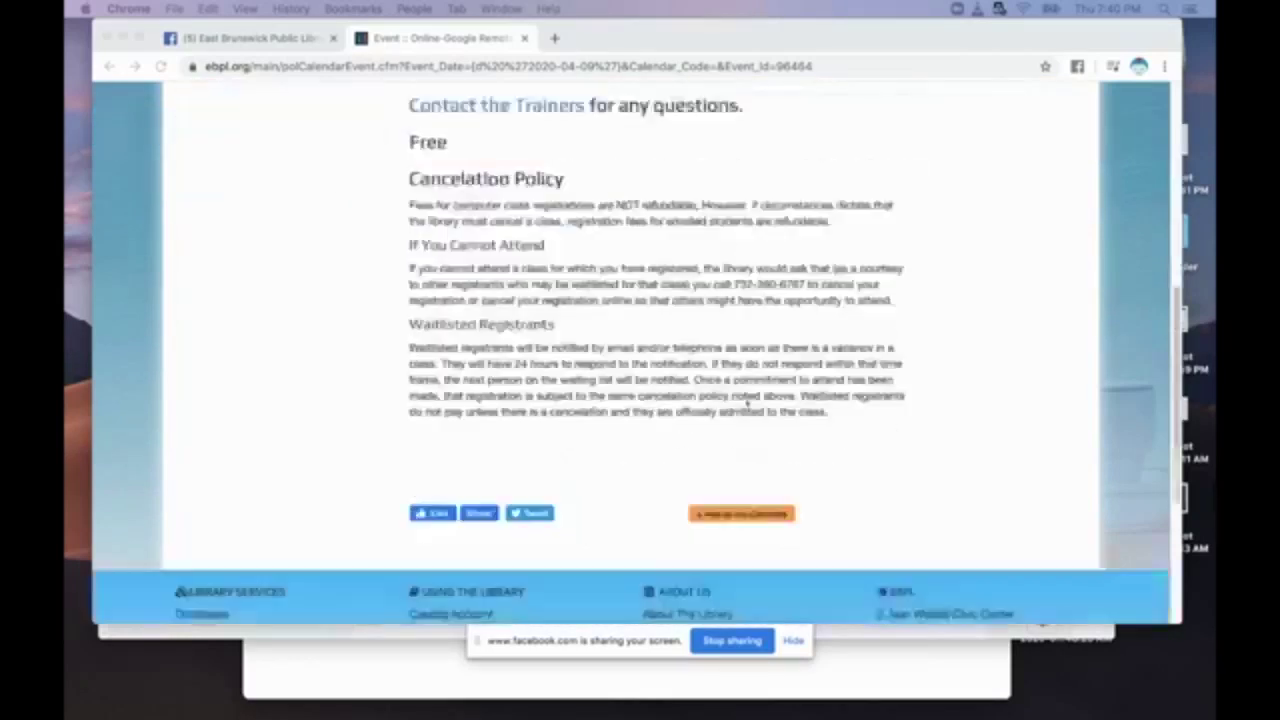
scroll(737, 396, up, 5)
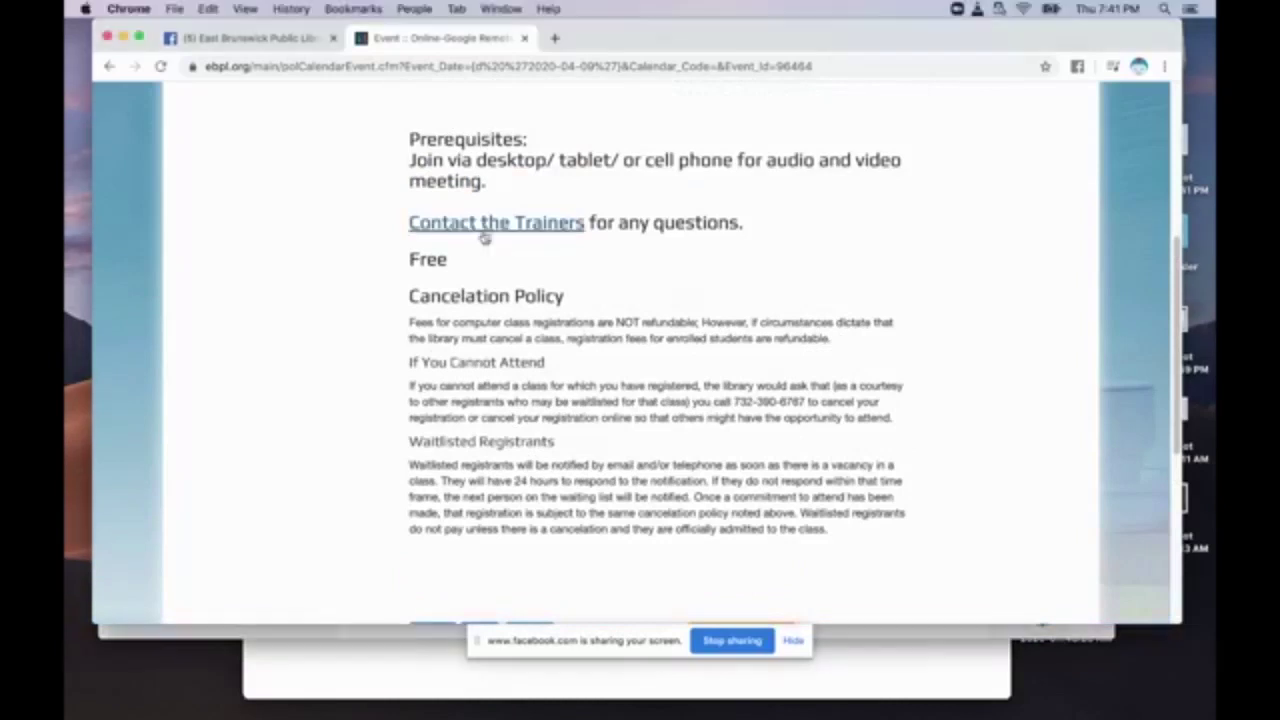
Open the Contact the Training Coordinator form, then enter the coordinator's e-mail address in a new tab.
click(485, 226)
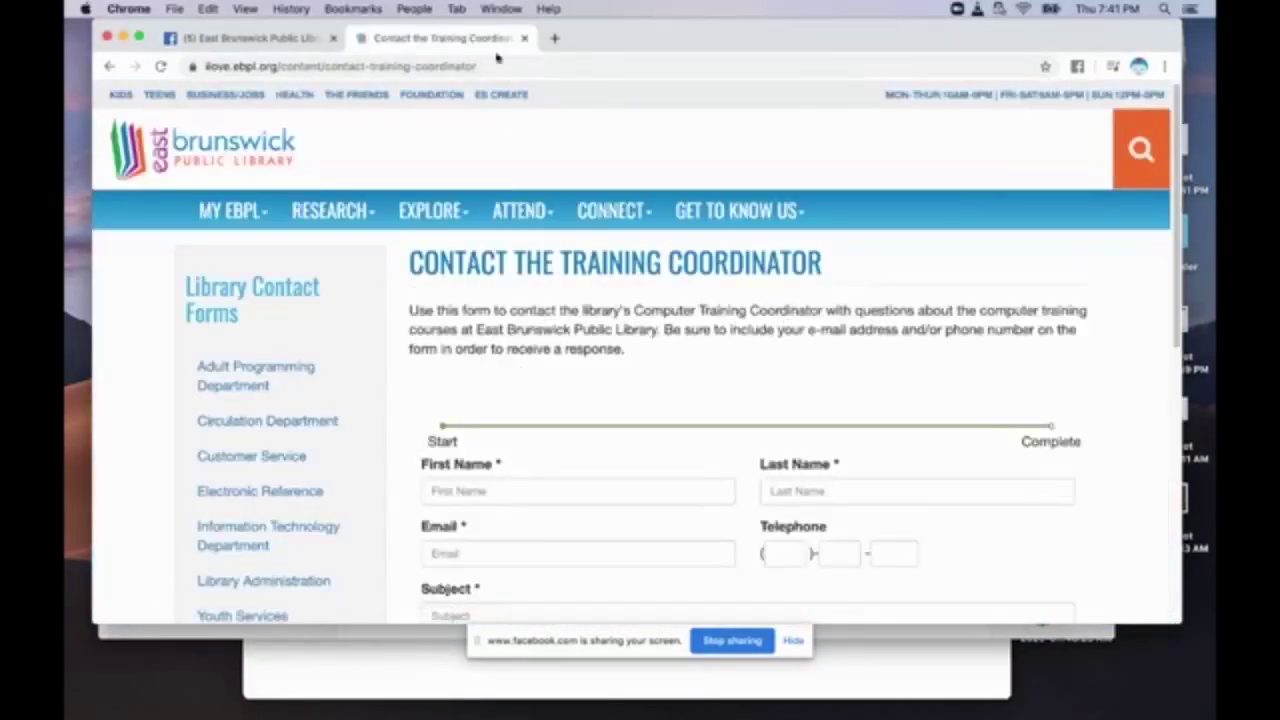
click(555, 38)
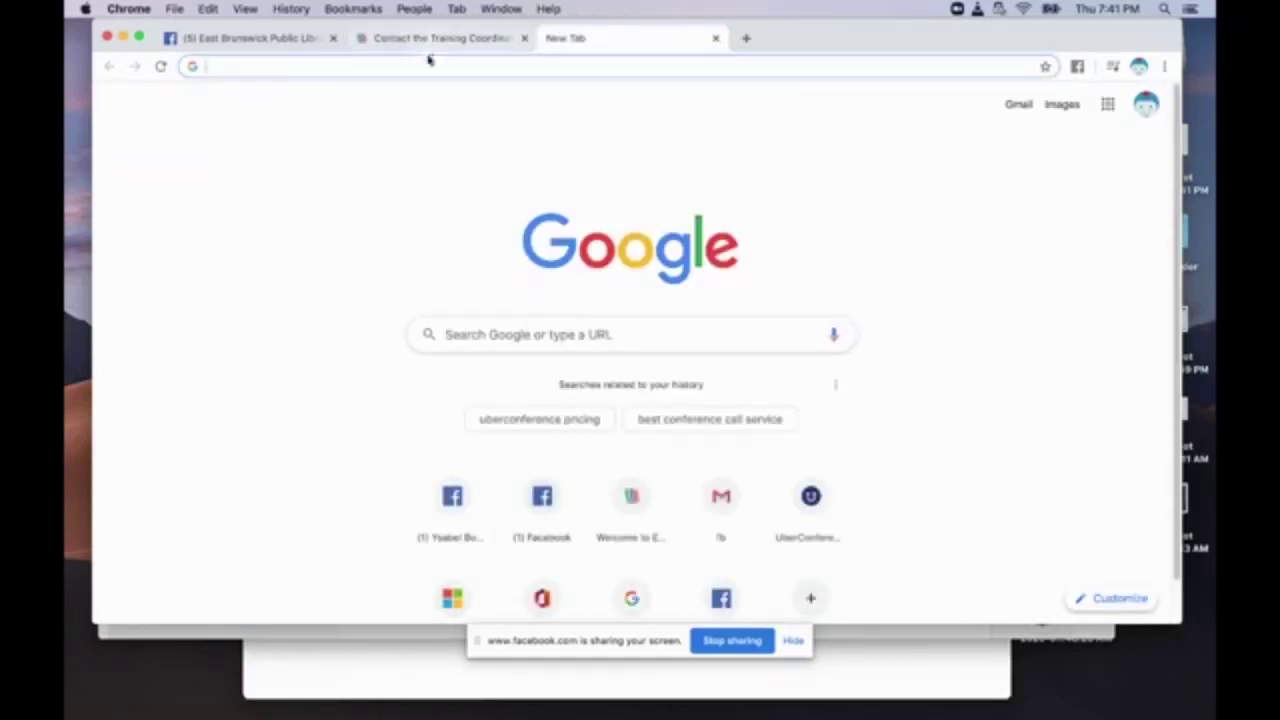
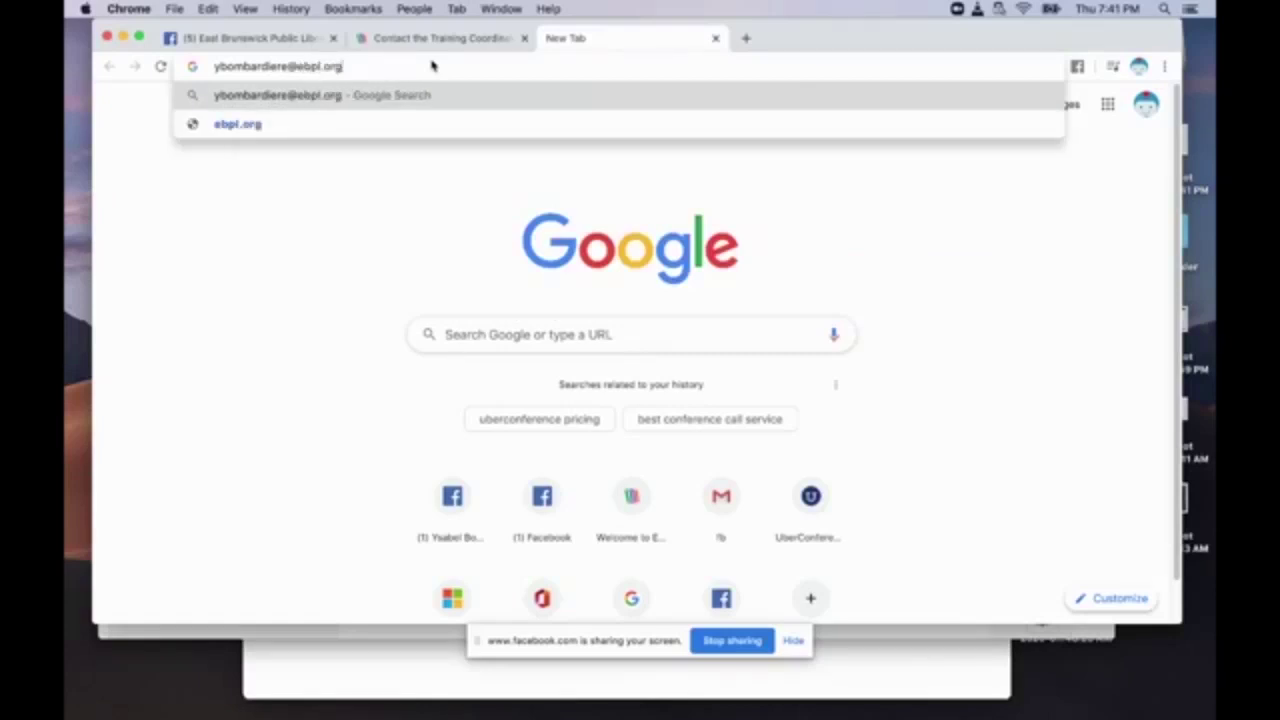